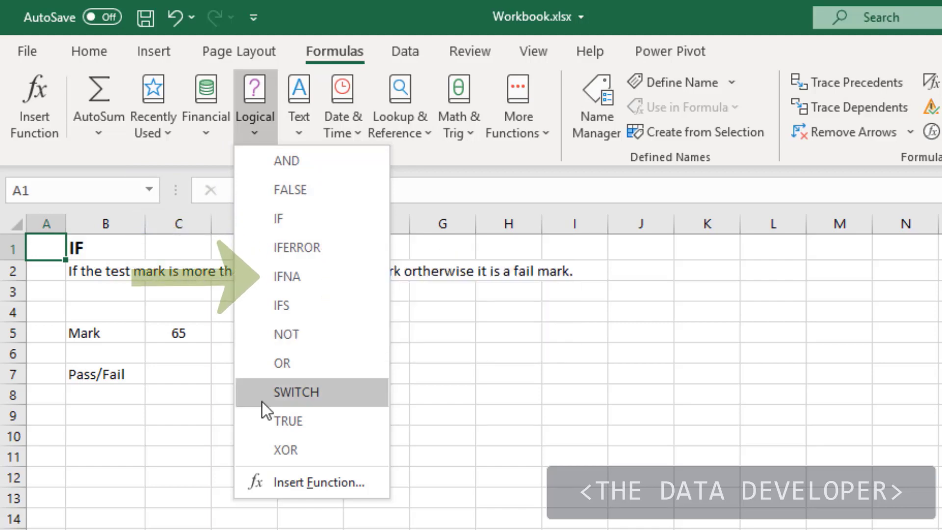
- Insert the IF function in cell C7 and move its Function Arguments dialog closer to the data
{"action": "left_click", "coordinate": [516, 348]}
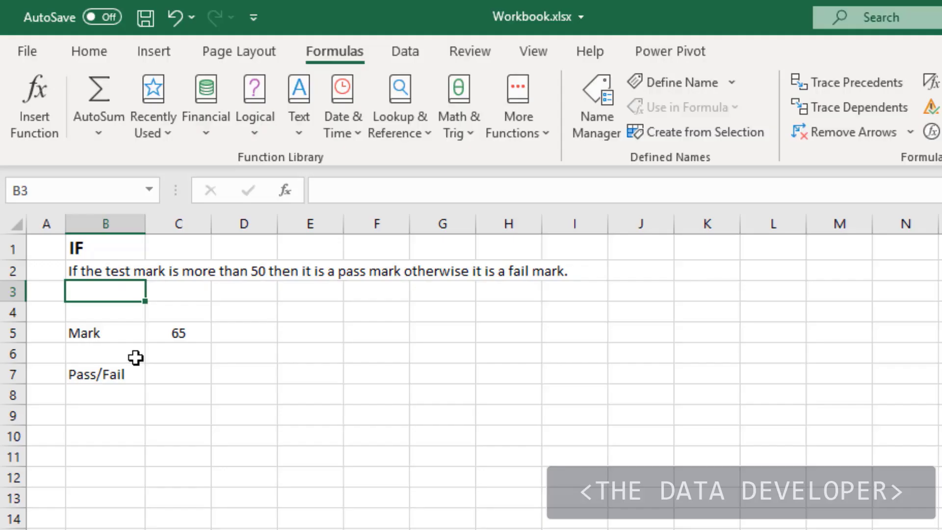
{"action": "left_click", "coordinate": [179, 328]}
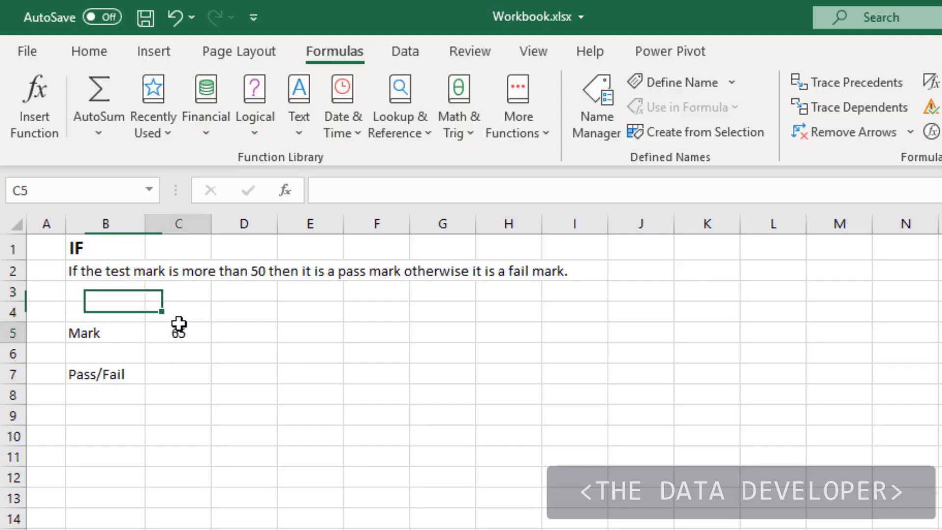
{"action": "left_click", "coordinate": [166, 376]}
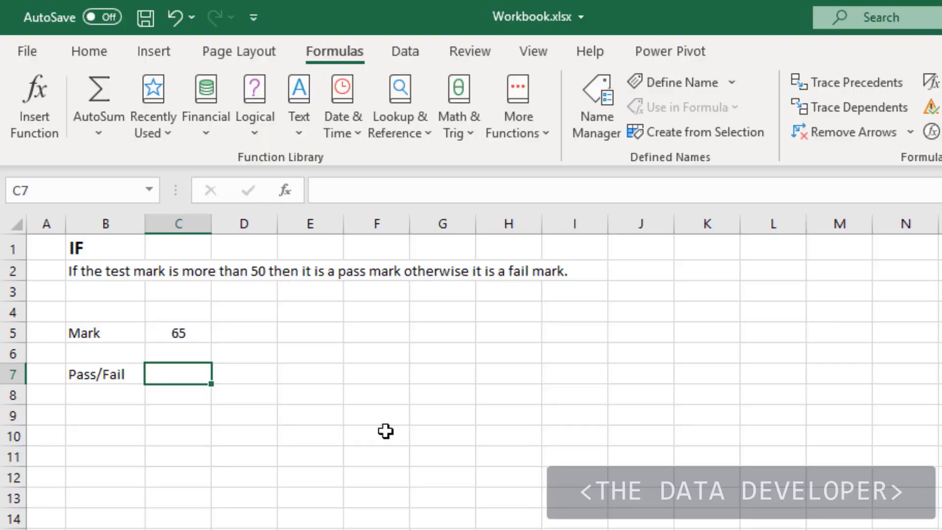
{"action": "left_click", "coordinate": [250, 135]}
{"action": "left_click", "coordinate": [276, 211]}
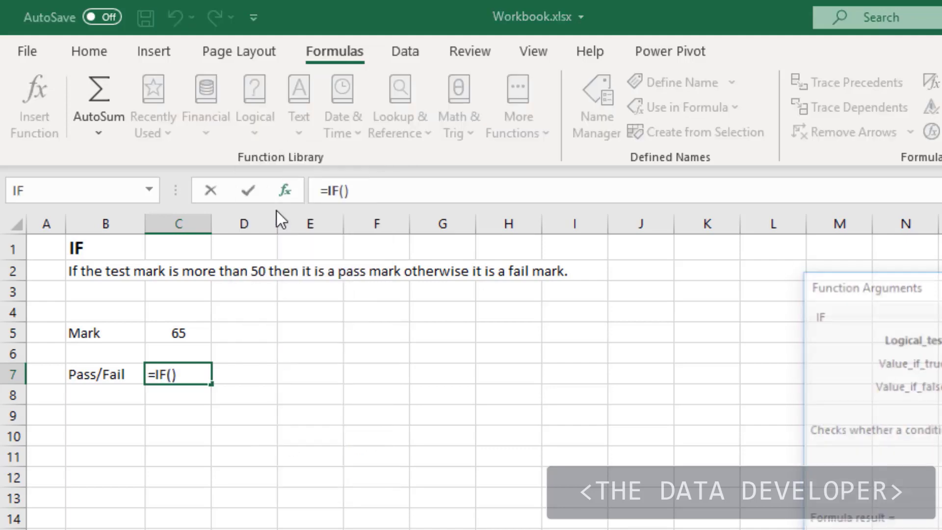
{"action": "left_click_drag", "start_coordinate": [941, 288], "coordinate": [479, 290]}
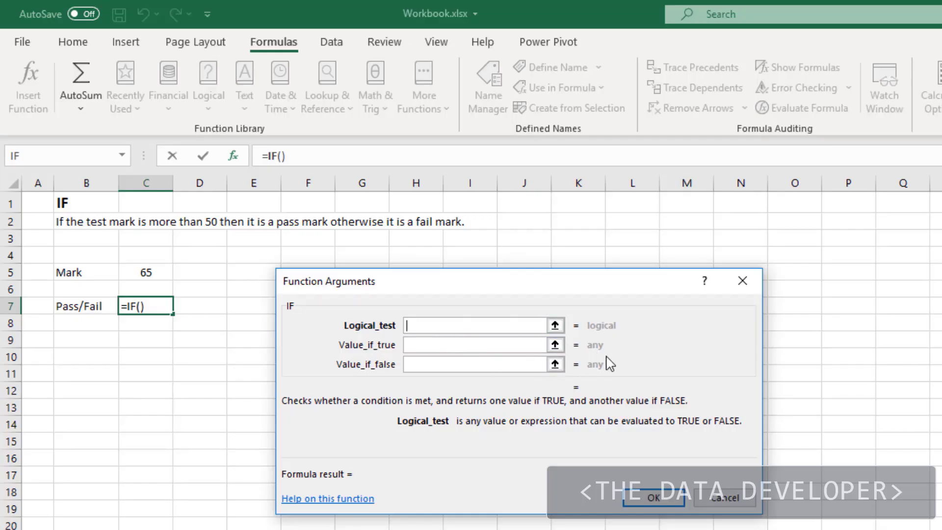
- Set the IF function's logical test to C5>50, referencing the Mark cell
{"action": "left_click", "coordinate": [425, 346]}
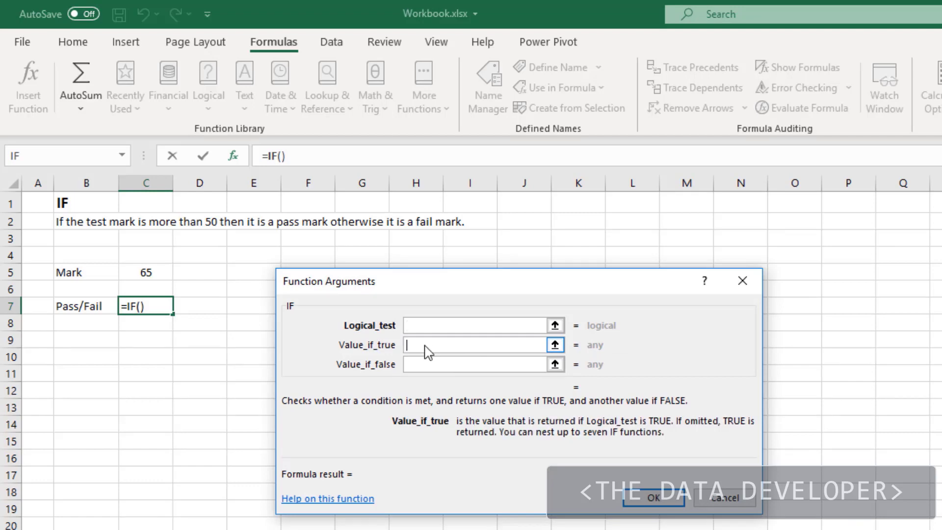
{"action": "left_click", "coordinate": [428, 366]}
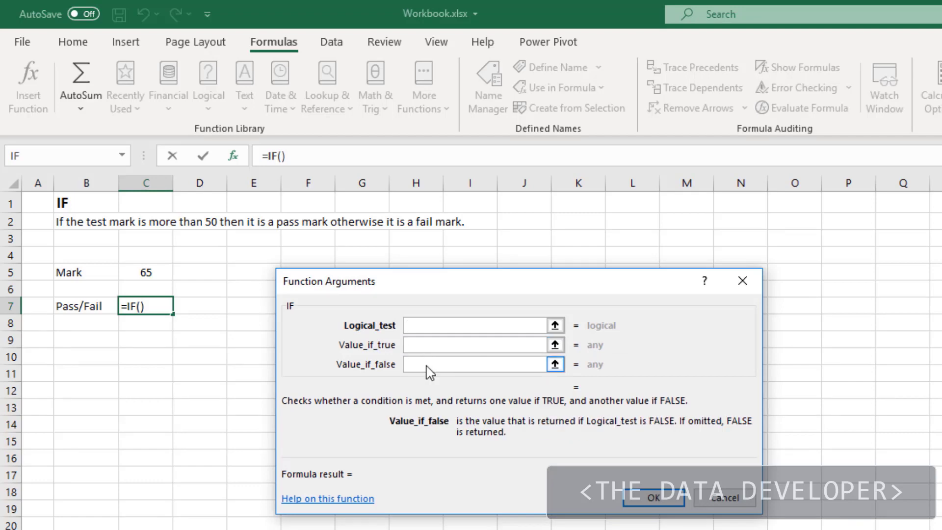
{"action": "left_click", "coordinate": [417, 325]}
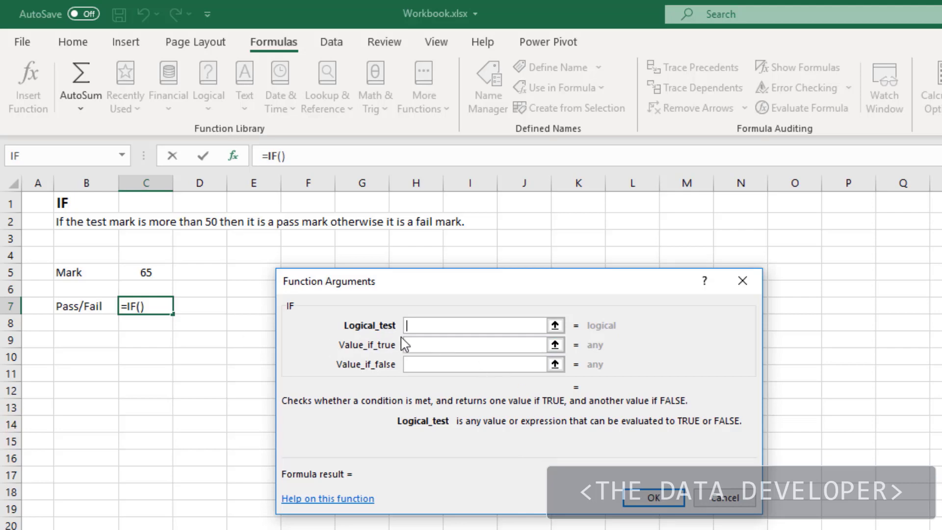
{"action": "left_click", "coordinate": [149, 271]}
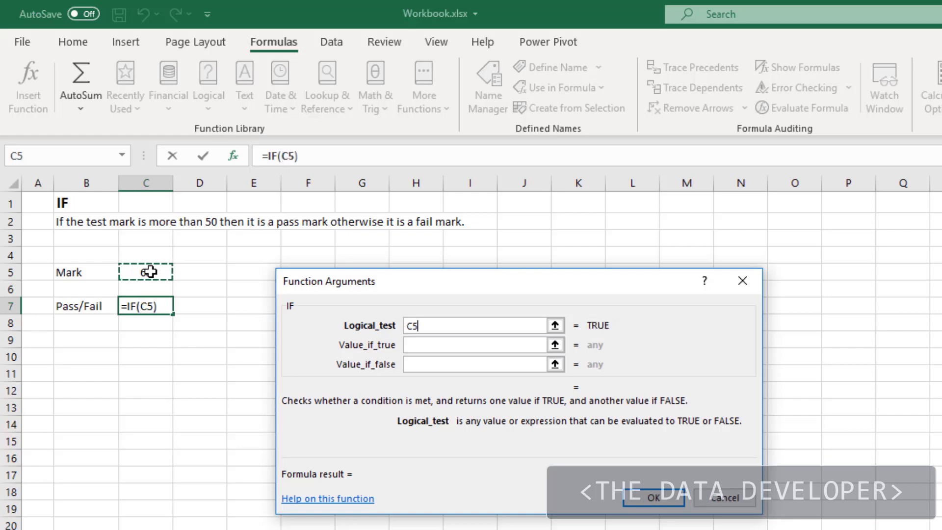
{"action": "type", "text": ">50"}
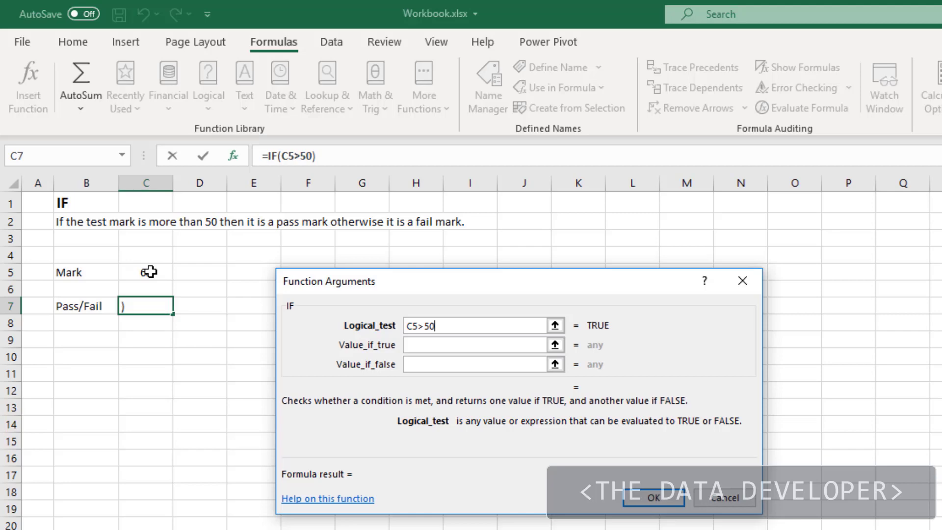
- Set the IF function's value if true to "Pass"
{"action": "left_click", "coordinate": [447, 344]}
{"action": "left_click", "coordinate": [446, 344]}
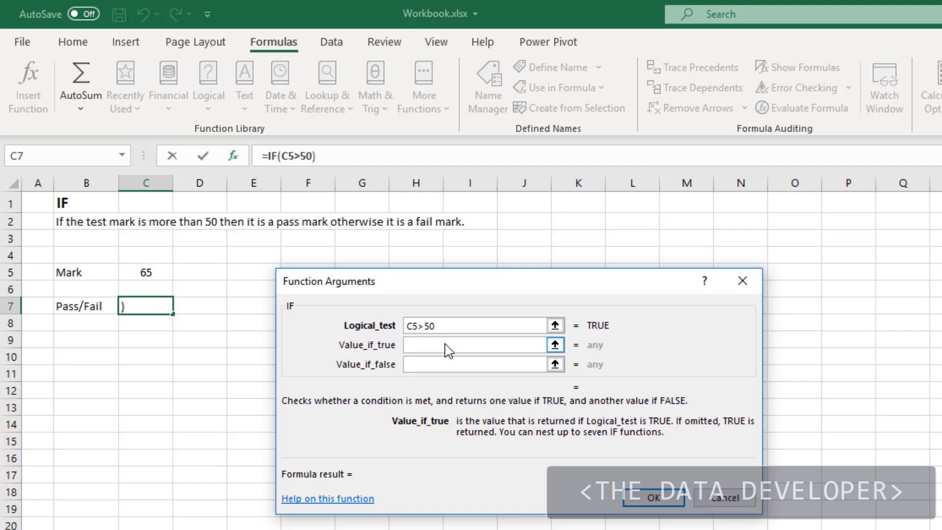
{"action": "type", "text": "\"Pass"}
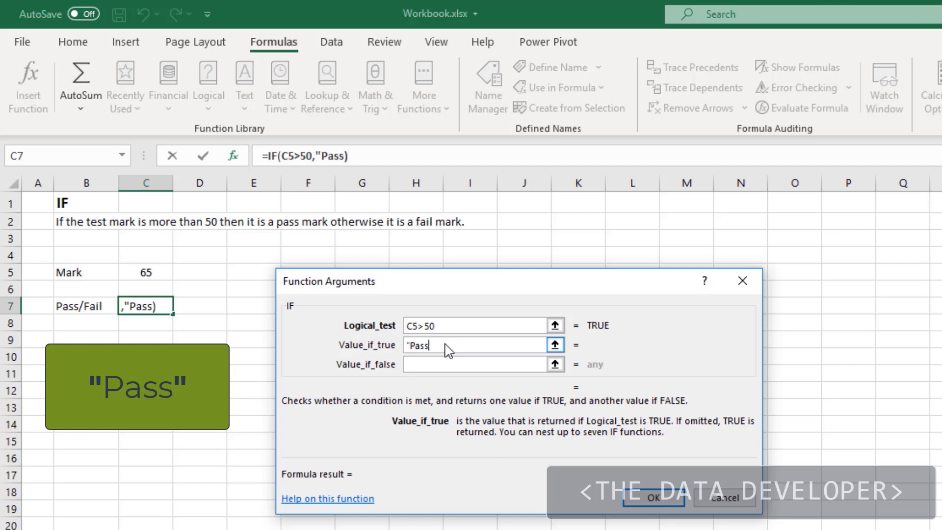
{"action": "type", "text": "\""}
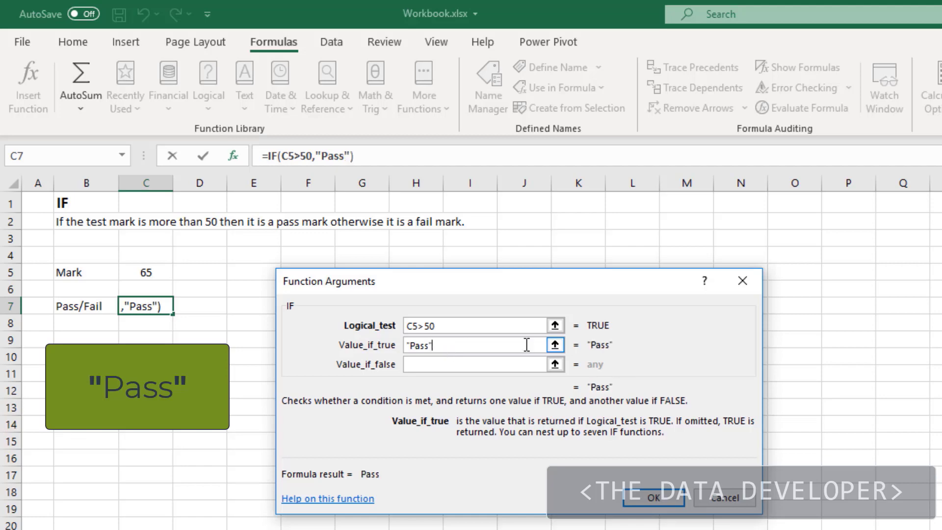
- Set the IF function's value if false to "Fail" and confirm the formula in C7
{"action": "left_click", "coordinate": [426, 363]}
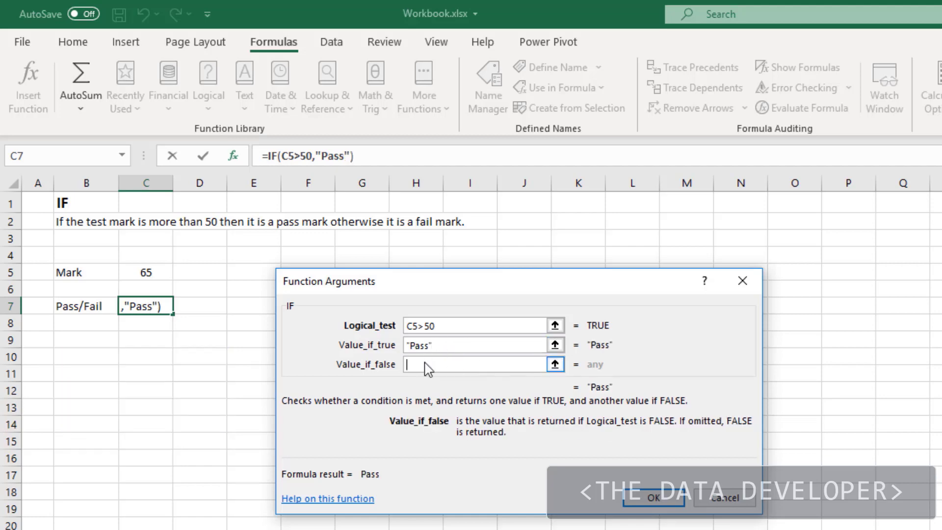
{"action": "type", "text": "\"F"}
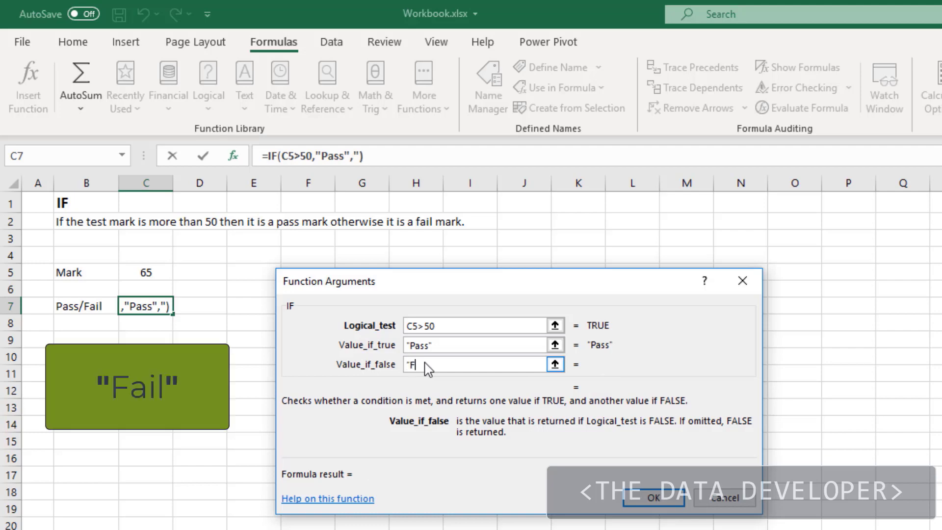
{"action": "type", "text": "ail\""}
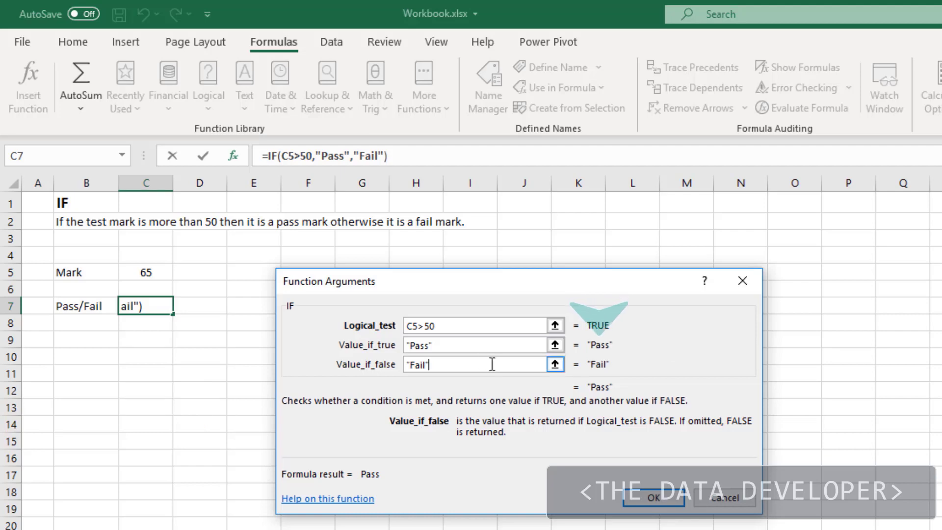
{"action": "left_click", "coordinate": [428, 327]}
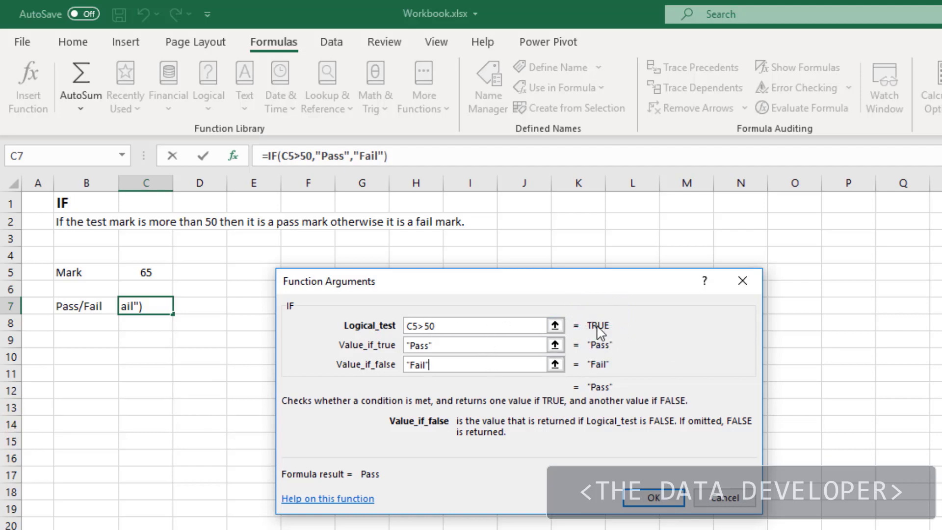
{"action": "left_click", "coordinate": [555, 327]}
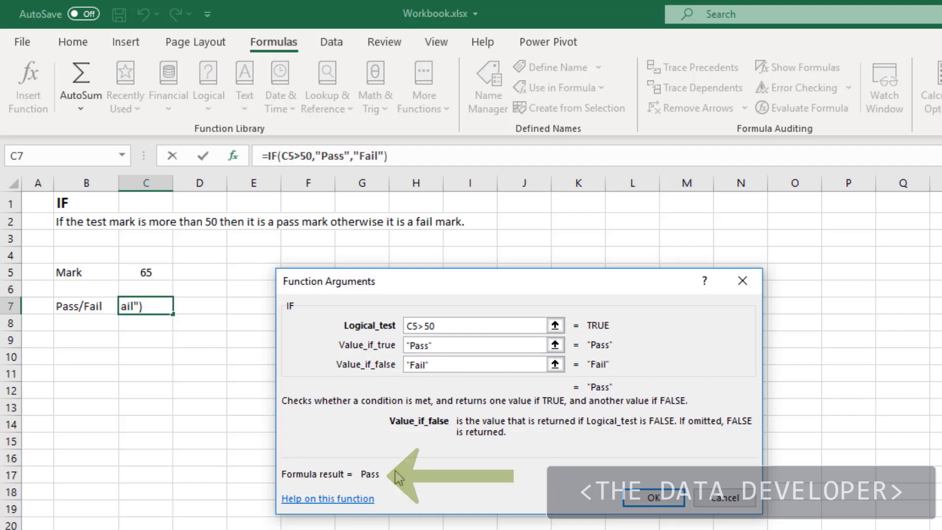
{"action": "left_click", "coordinate": [654, 498]}
{"action": "left_click", "coordinate": [204, 376]}
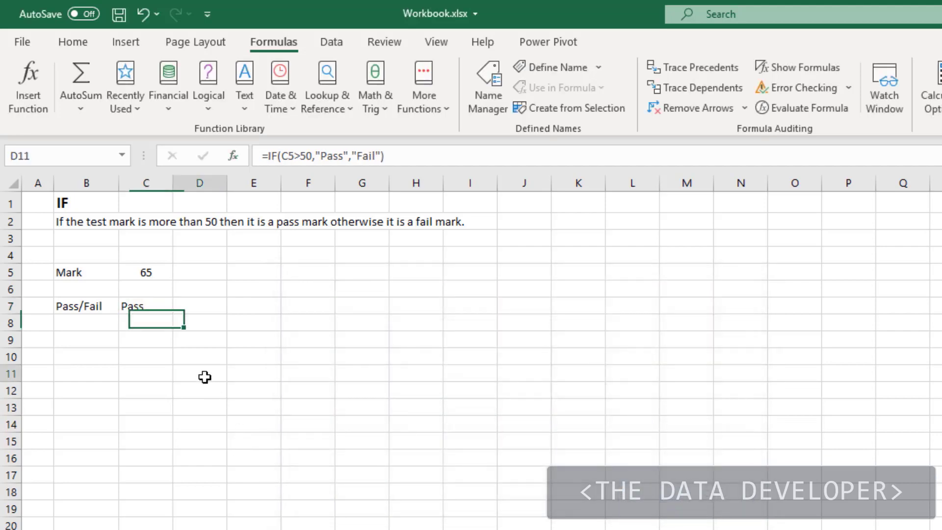
- Test the pass/fail formula by entering marks of 40, 50 and 51 in turn in cell C5
{"action": "left_click", "coordinate": [152, 271]}
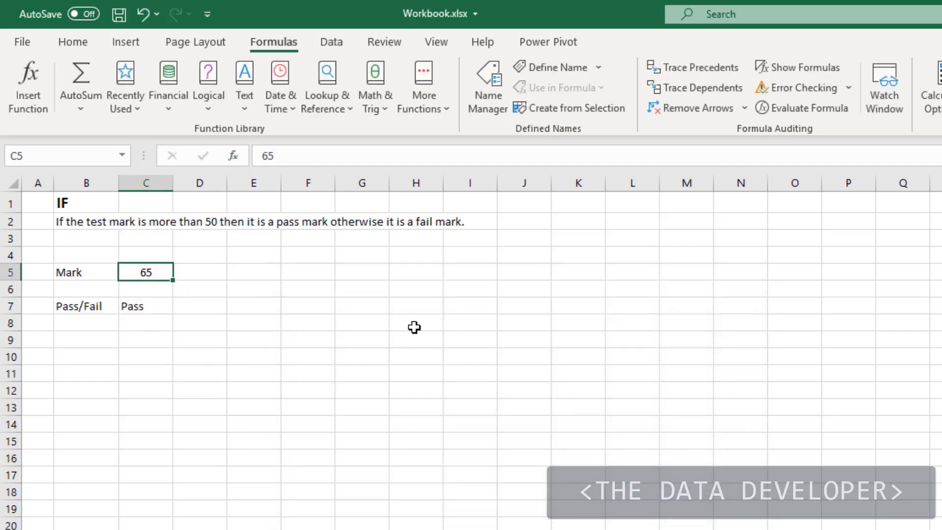
{"action": "type", "text": "40"}
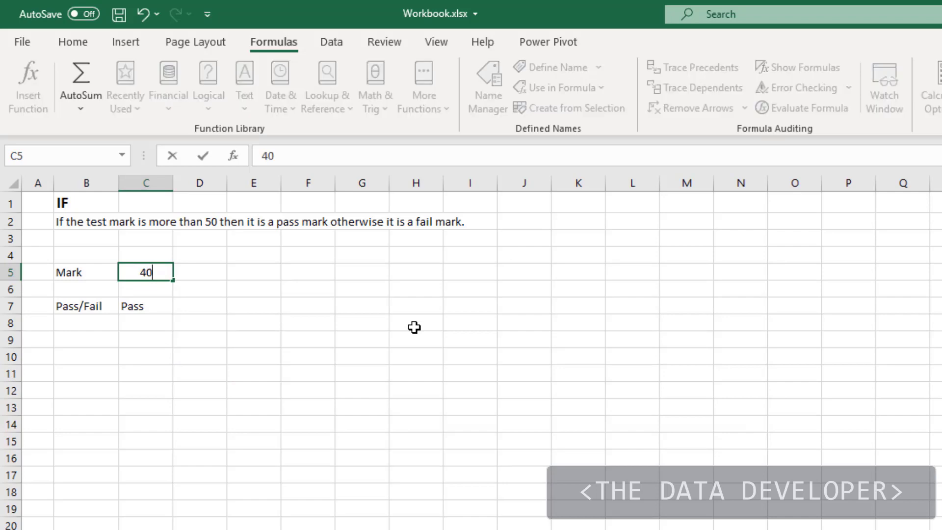
{"action": "key", "text": "Return"}
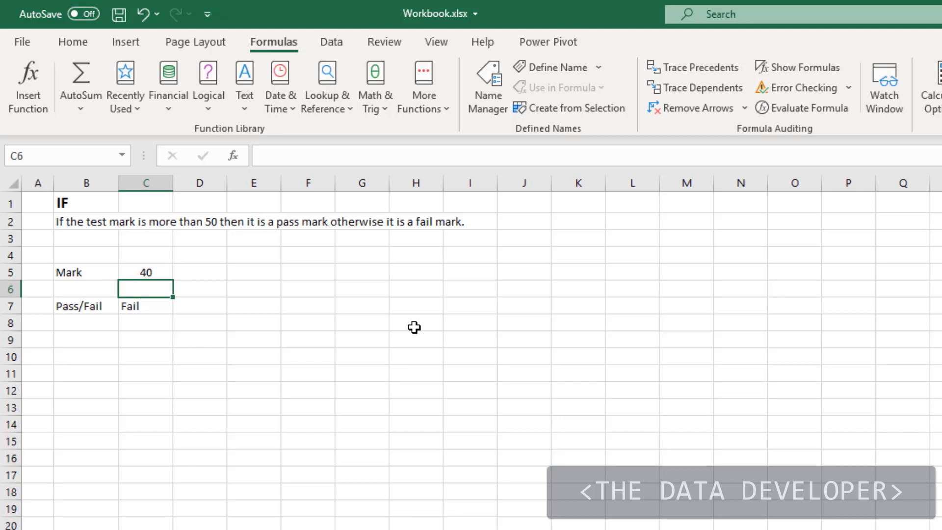
{"action": "key", "text": "Up"}
{"action": "type", "text": "50"}
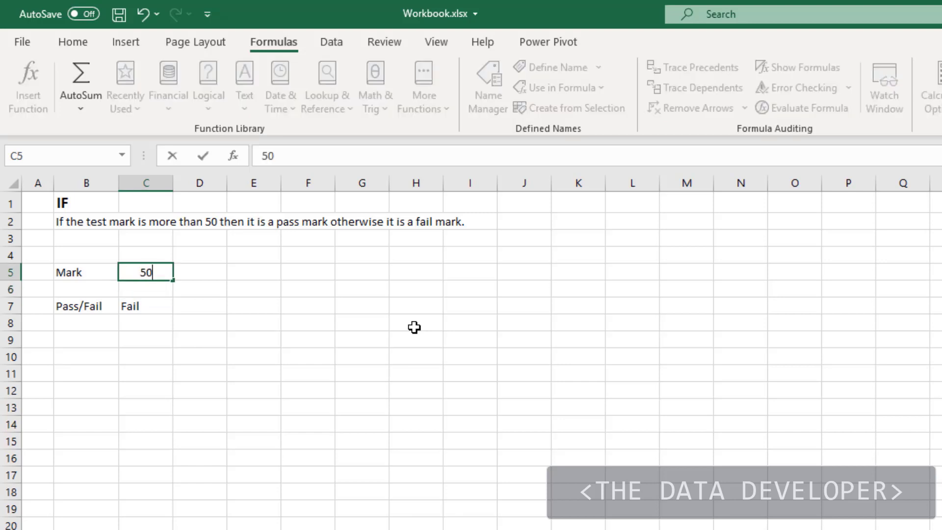
{"action": "key", "text": "Return"}
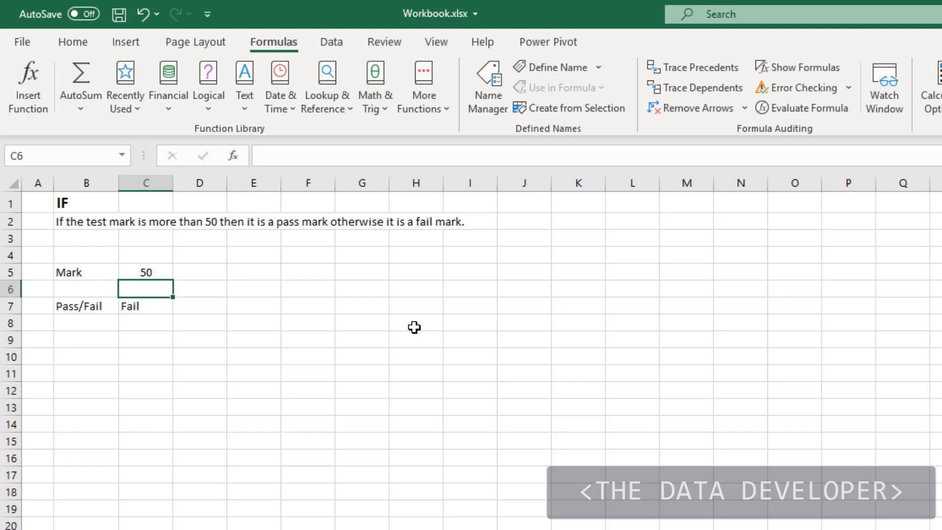
{"action": "key", "text": "Up"}
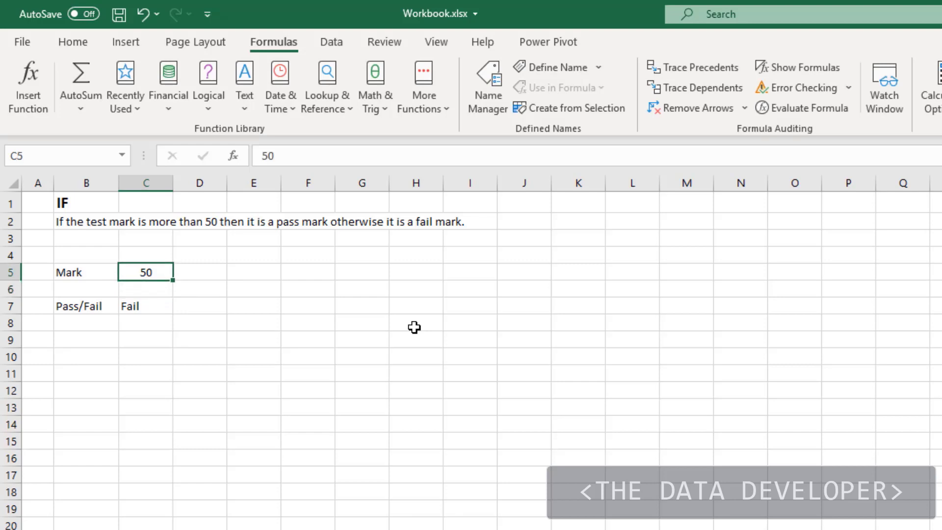
{"action": "type", "text": "51"}
{"action": "key", "text": "Return"}
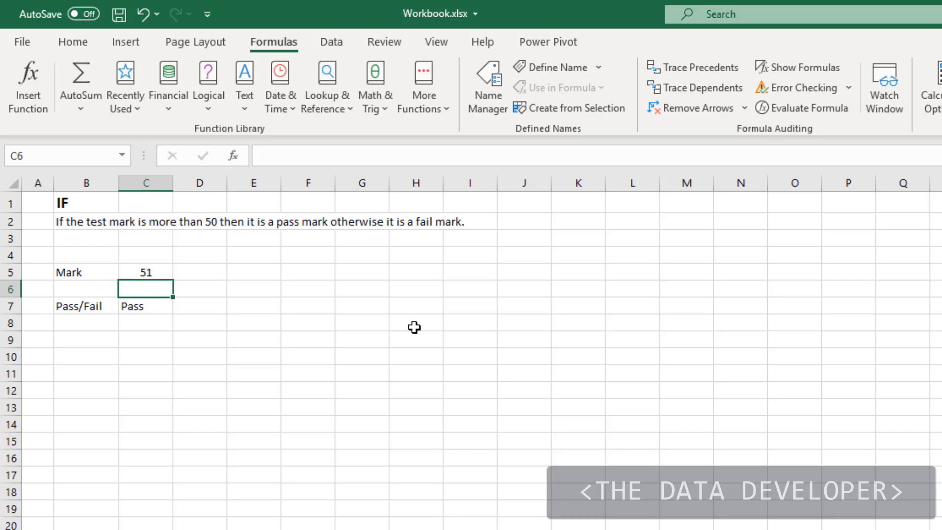
- Change the logical test of the IF formula in C7 to C5>=50
{"action": "key", "text": "Down"}
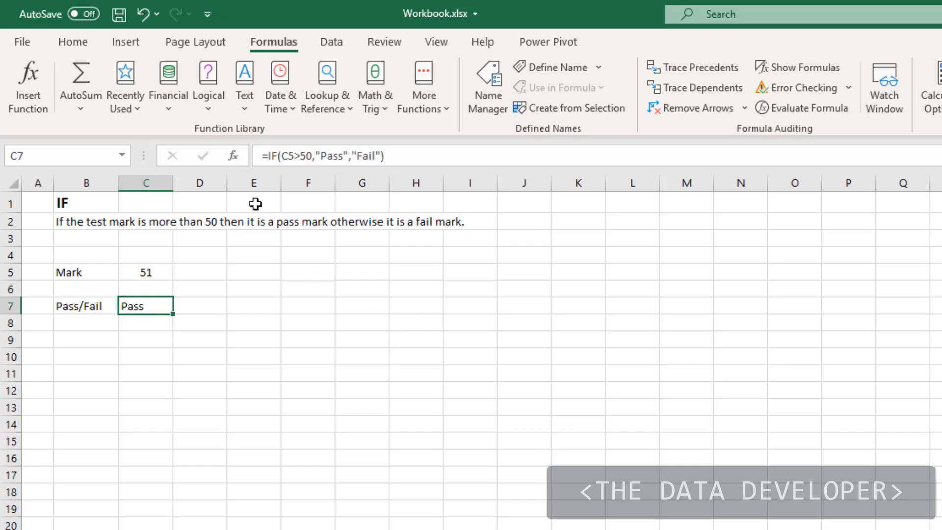
{"action": "left_click", "coordinate": [233, 156]}
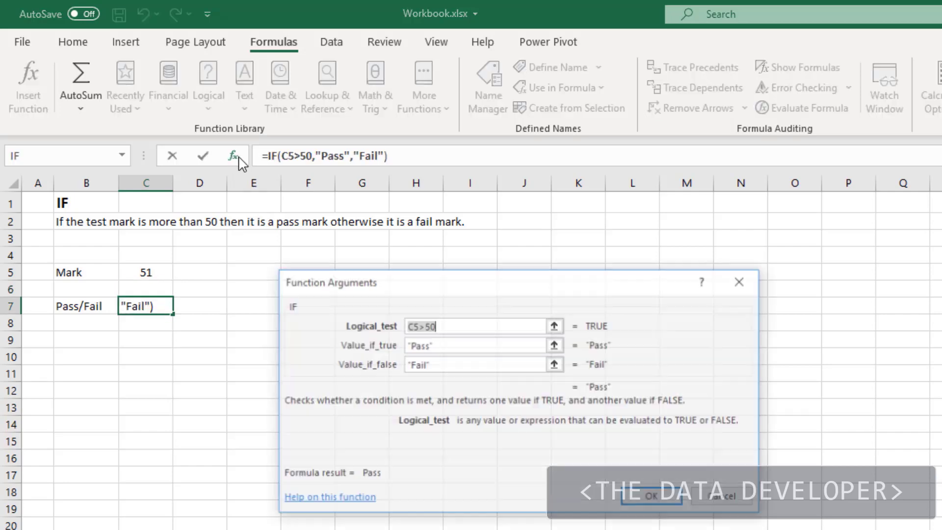
{"action": "left_click", "coordinate": [423, 326]}
{"action": "type", "text": "="}
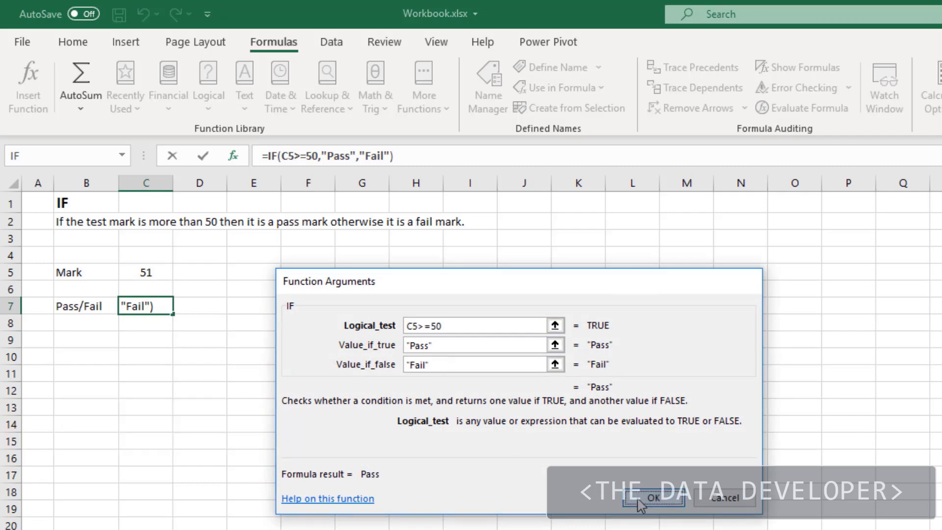
{"action": "left_click", "coordinate": [653, 498]}
- Test the revised formula by entering marks of 50 and 49 in turn in cell C5
{"action": "key", "text": "Up"}
{"action": "key", "text": "Up"}
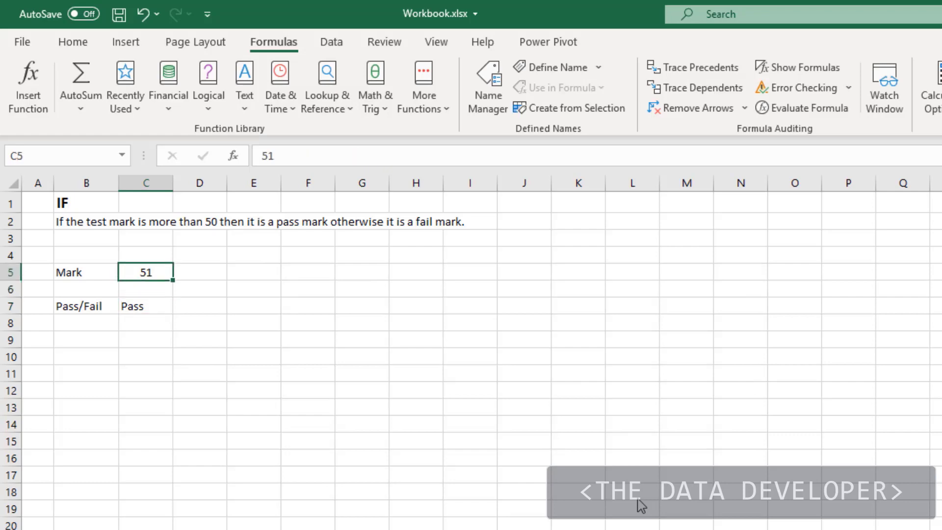
{"action": "type", "text": "50"}
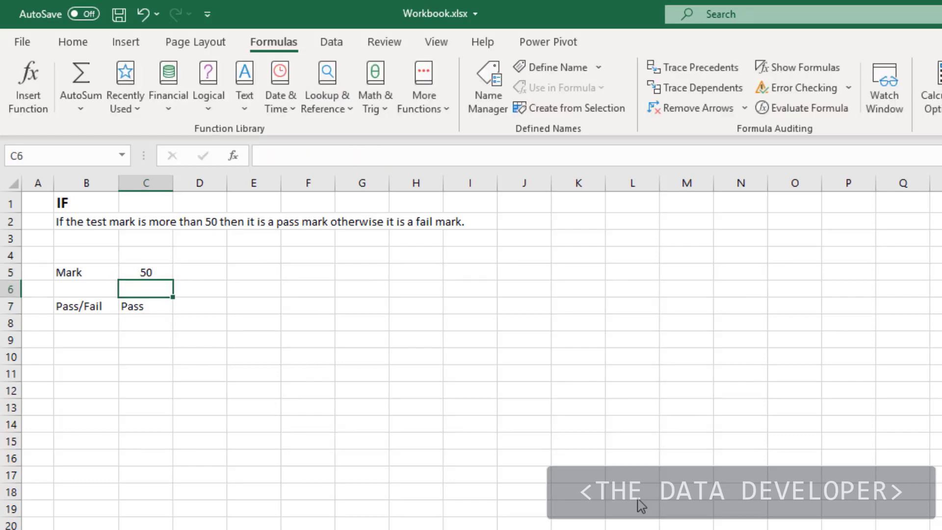
{"action": "key", "text": "Up"}
{"action": "type", "text": "49"}
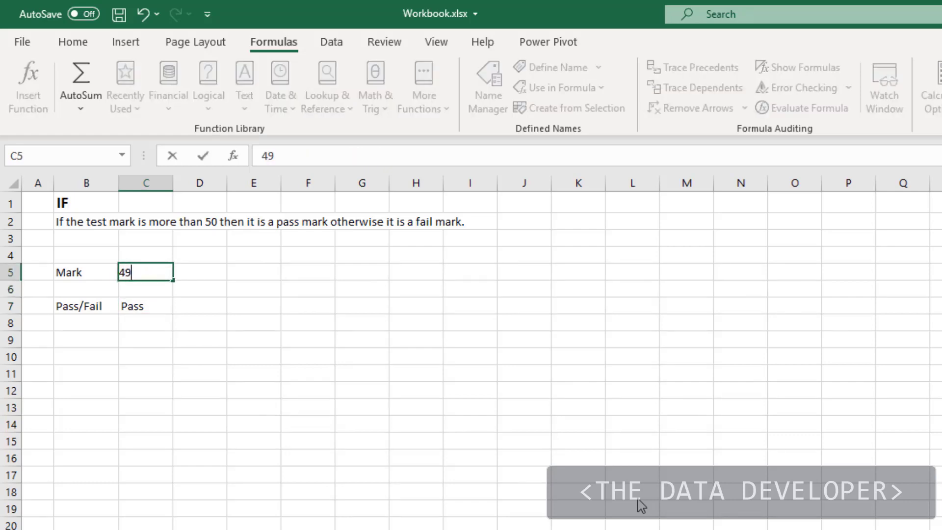
{"action": "key", "text": "Return"}
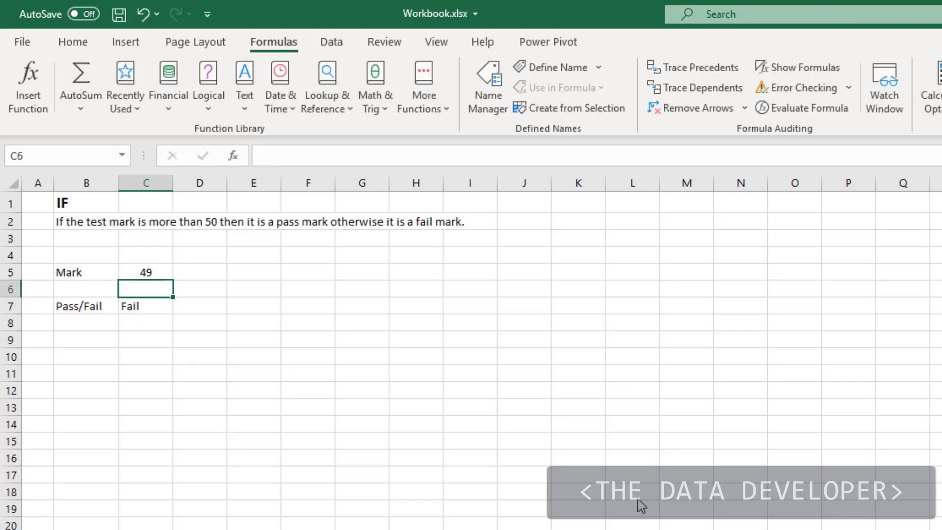
- Change the logical test of the IF formula in C7 back to C5>50 and confirm it
{"action": "key", "text": "Down"}
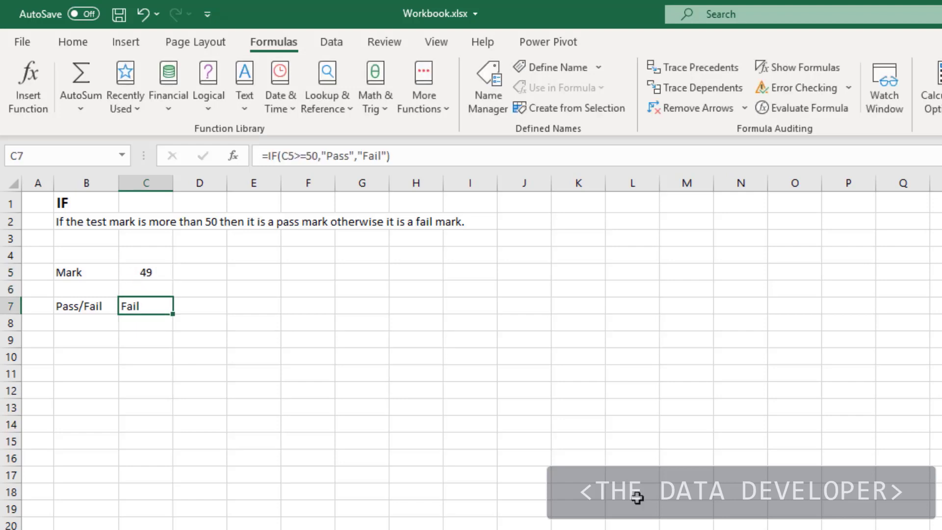
{"action": "left_click", "coordinate": [234, 156]}
{"action": "left_click", "coordinate": [426, 326]}
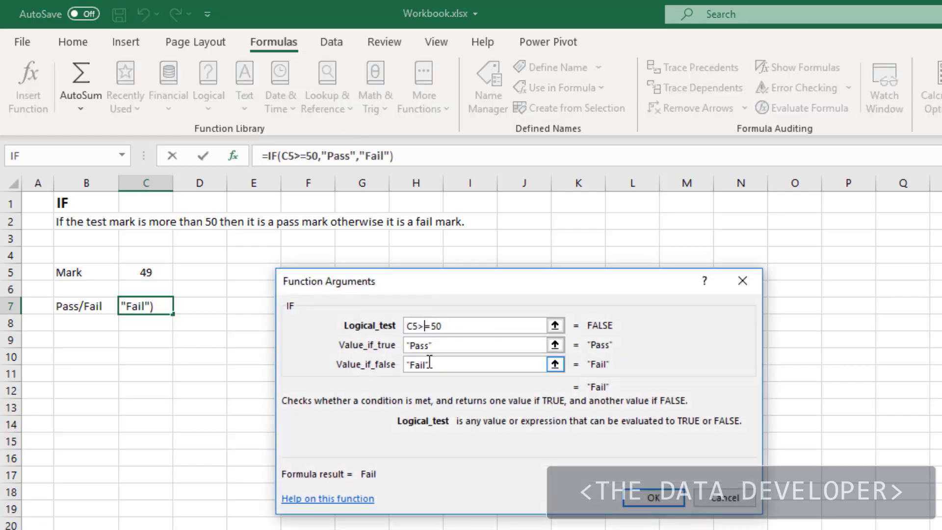
{"action": "key", "text": "Delete"}
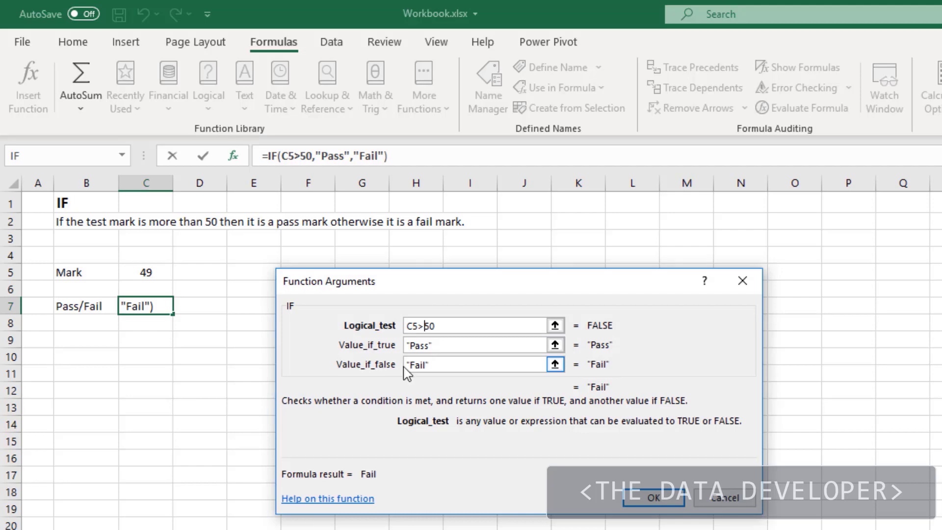
{"action": "left_click", "coordinate": [427, 326]}
{"action": "left_click", "coordinate": [443, 345]}
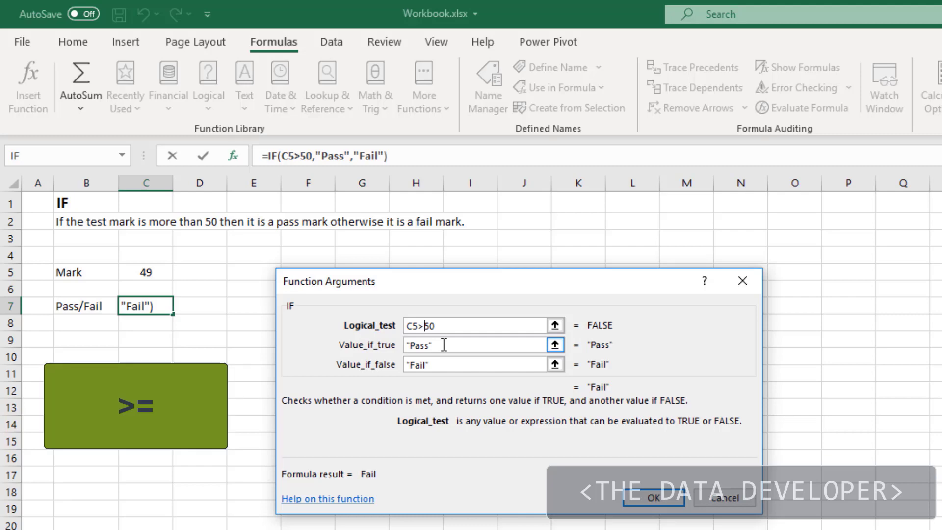
{"action": "left_click", "coordinate": [653, 498]}
{"action": "left_click", "coordinate": [162, 373]}
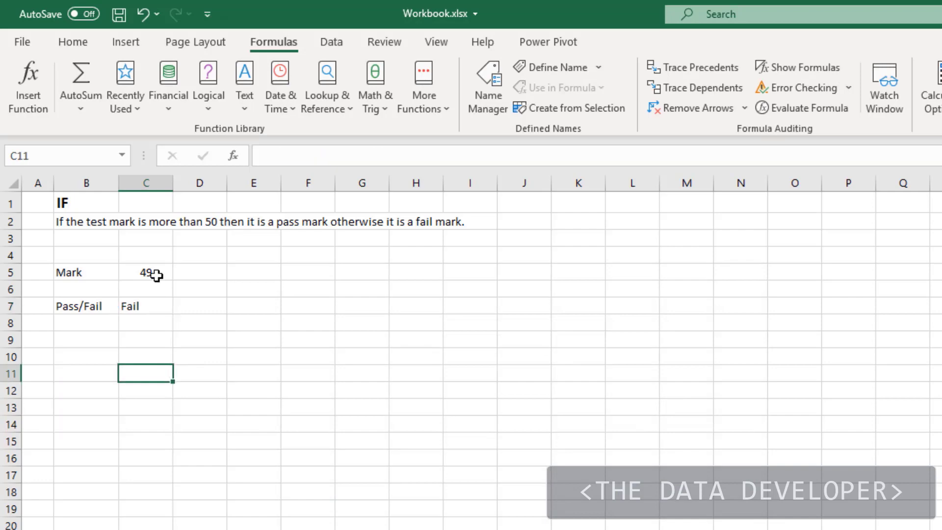
- Test the formula by entering a mark of 65 in cell C5
{"action": "left_click", "coordinate": [155, 277]}
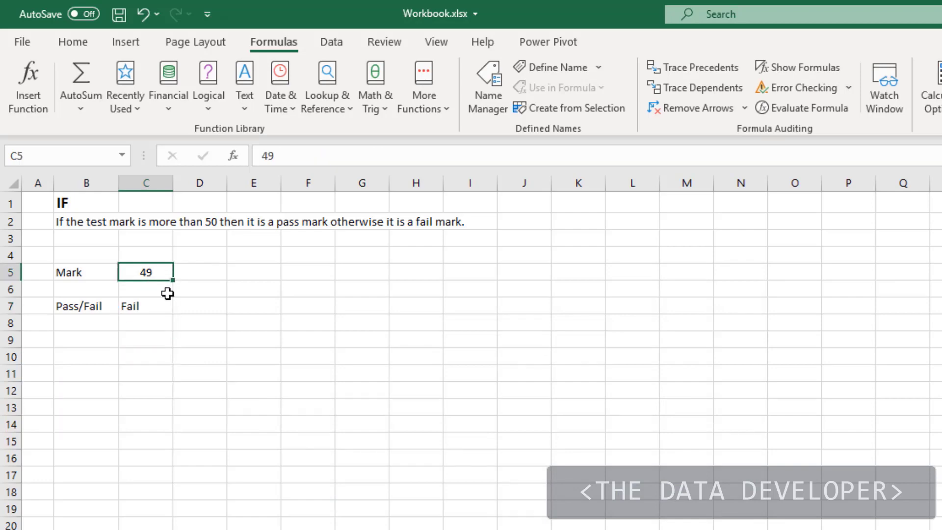
{"action": "type", "text": "65"}
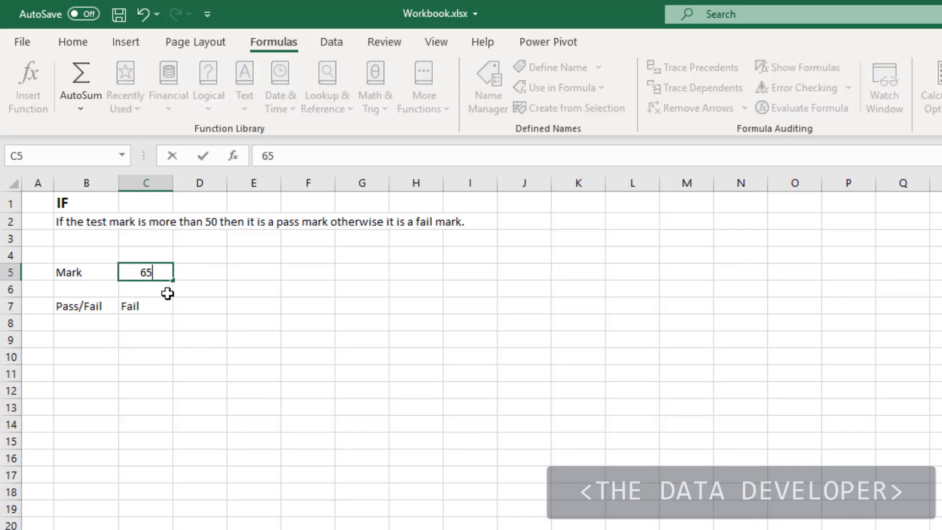
{"action": "key", "text": "Return"}
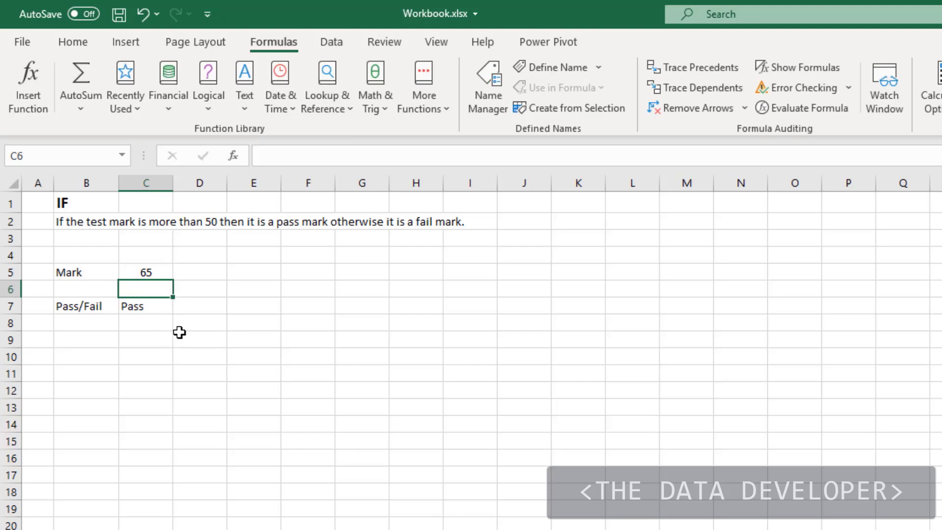
- Clear cell C7 and write the formula =IF(C5>50,"Pass","Fail") directly in the cell
{"action": "left_click", "coordinate": [130, 306]}
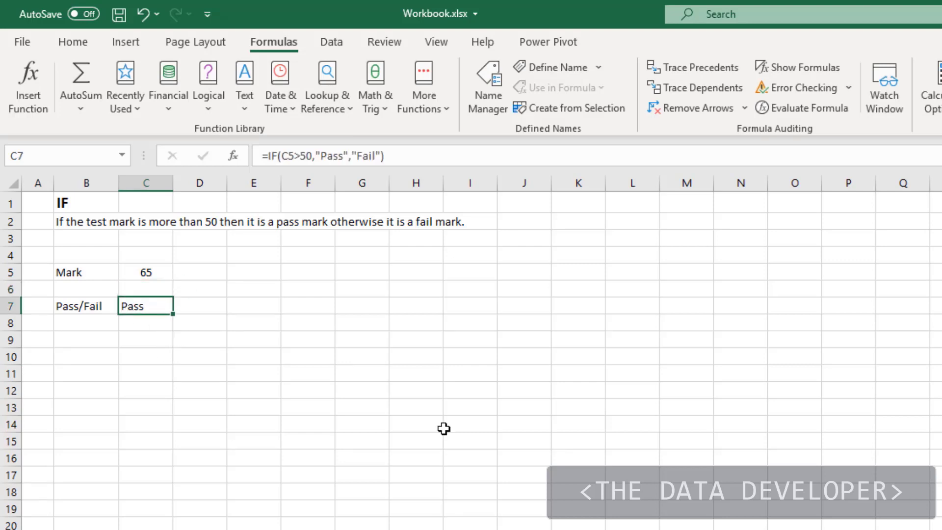
{"action": "key", "text": "Delete"}
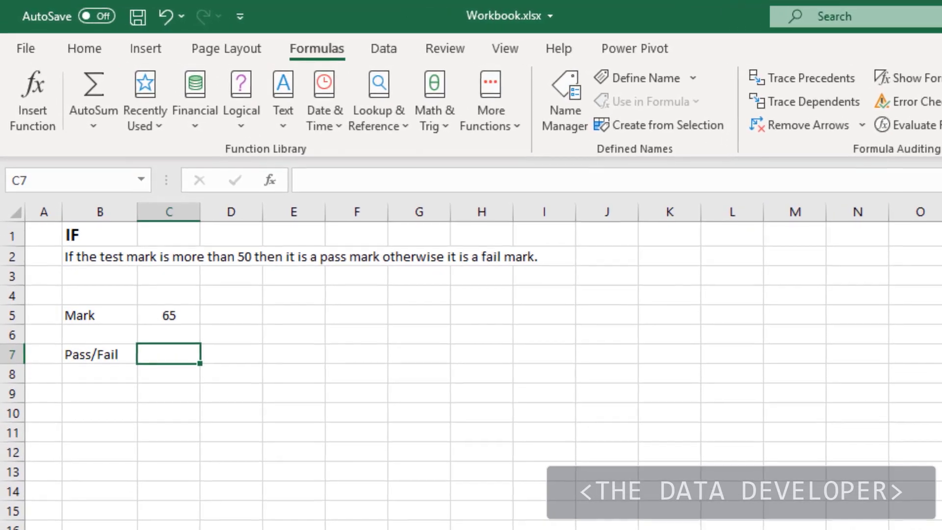
{"action": "type", "text": "=i"}
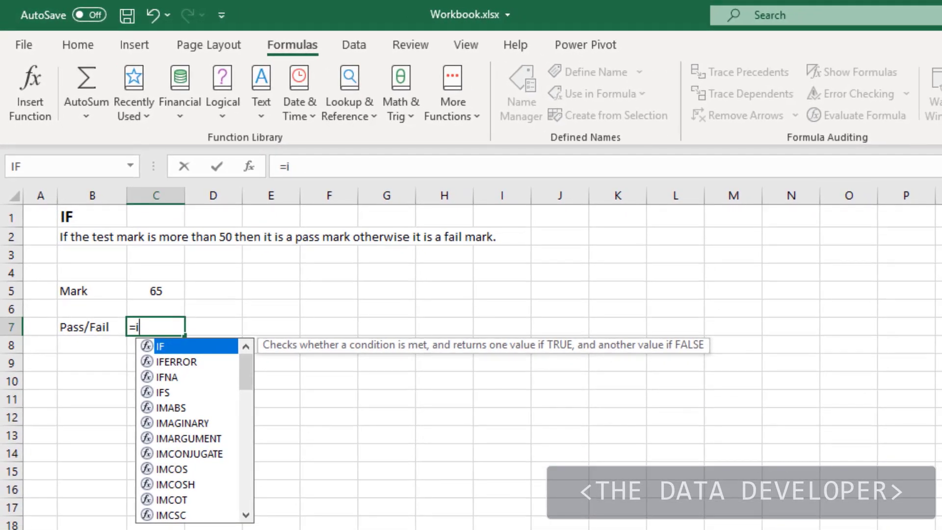
{"action": "key", "text": "Tab"}
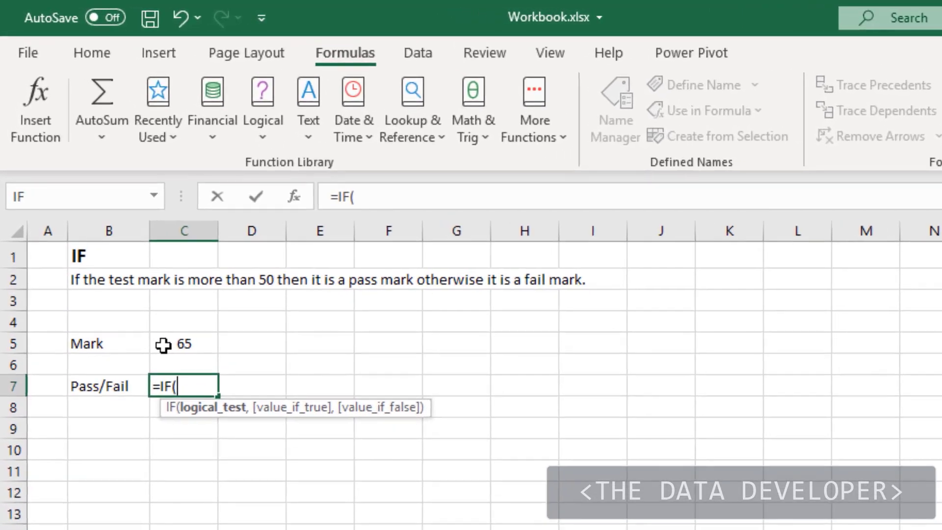
{"action": "left_click", "coordinate": [157, 331]}
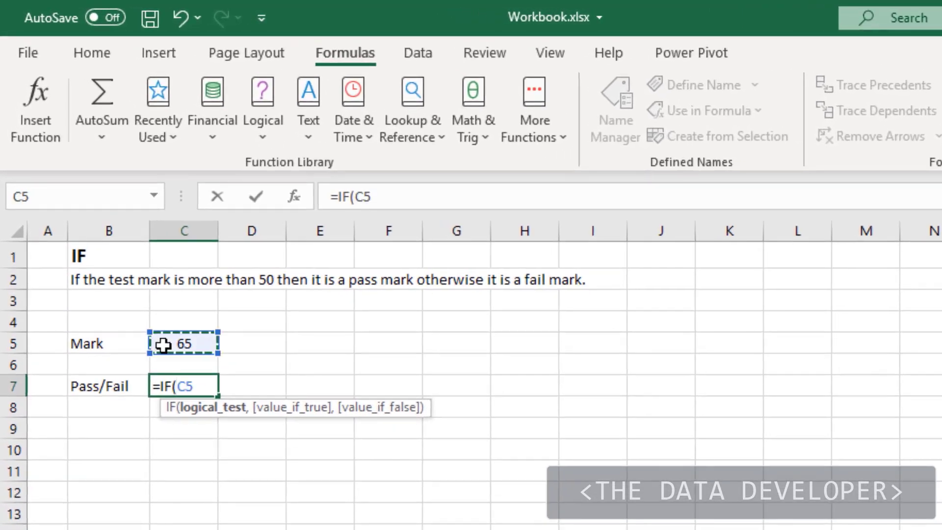
{"action": "type", "text": ">50"}
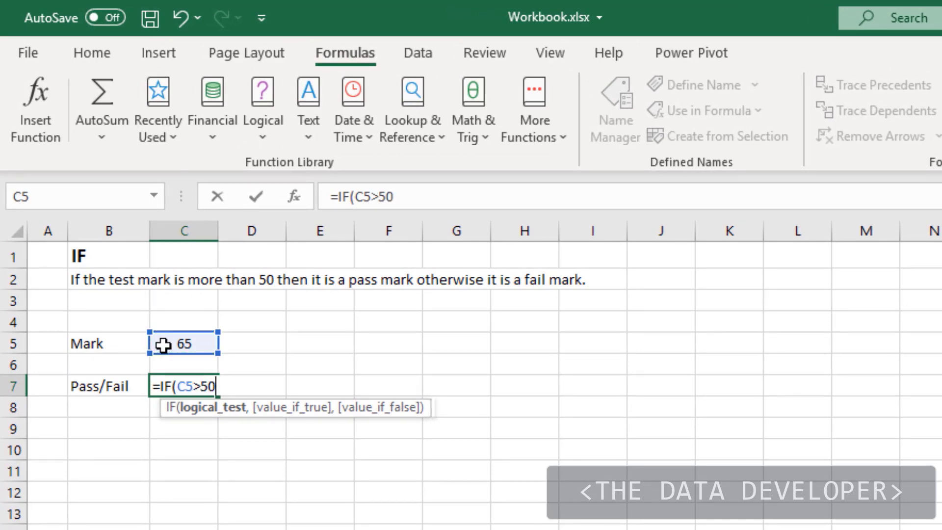
{"action": "type", "text": ",\"P"}
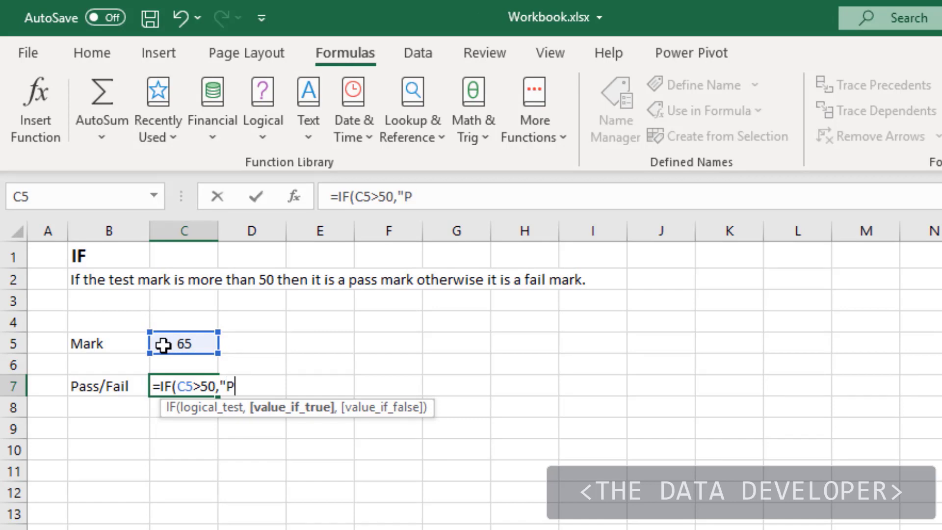
{"action": "type", "text": "ass\","}
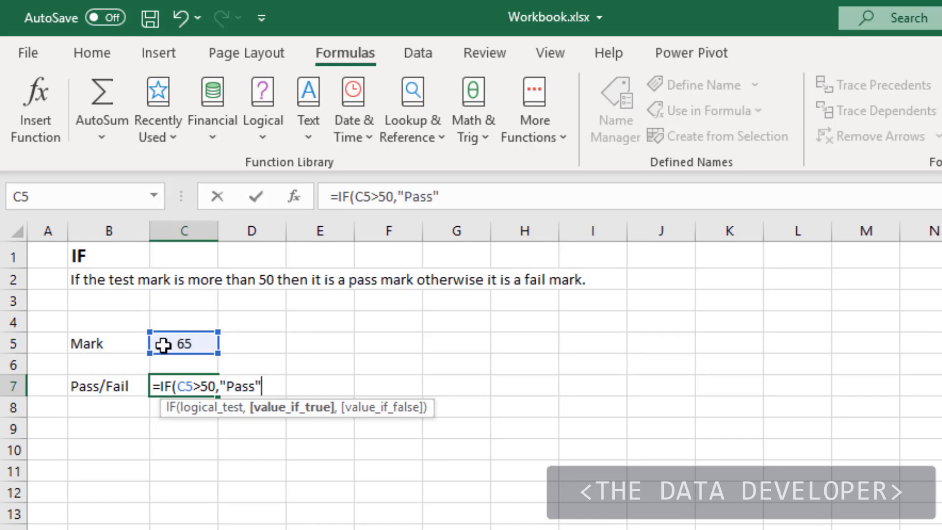
{"action": "type", "text": "\"Fail"}
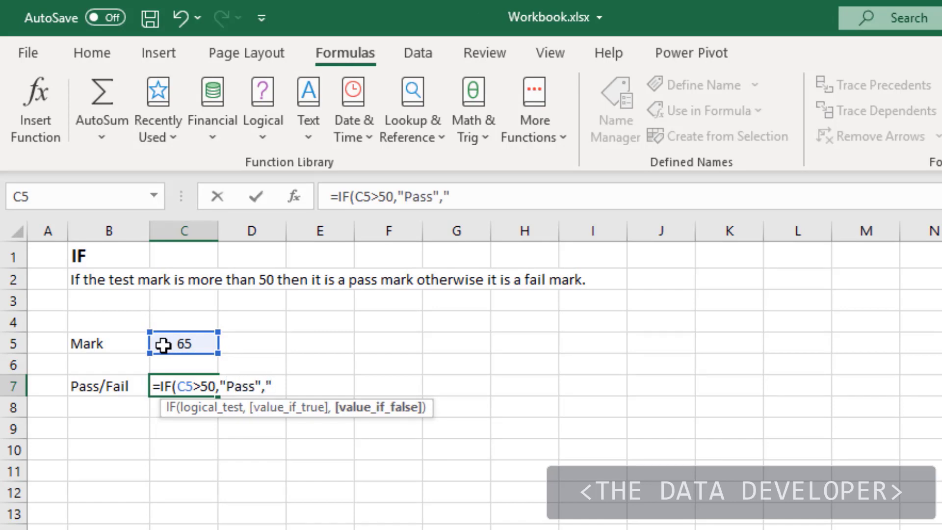
{"action": "type", "text": "\")"}
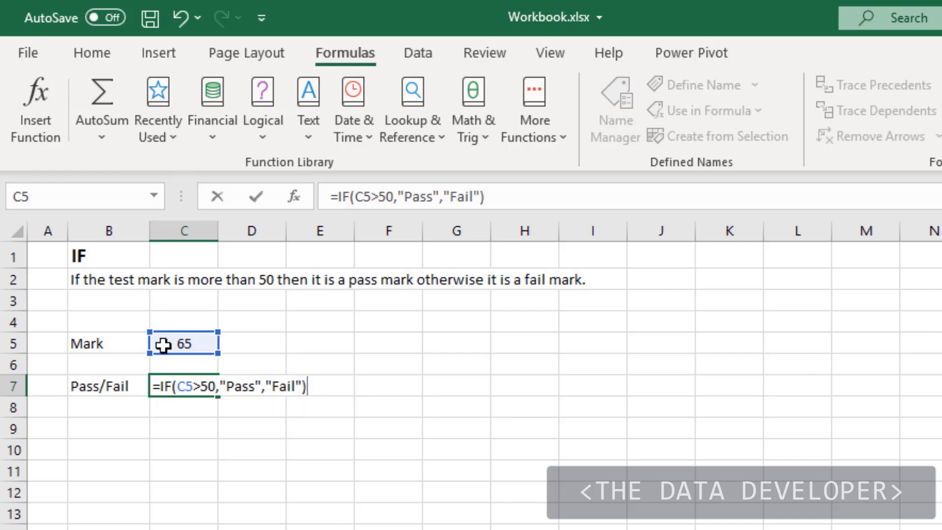
{"action": "key", "text": "Return"}
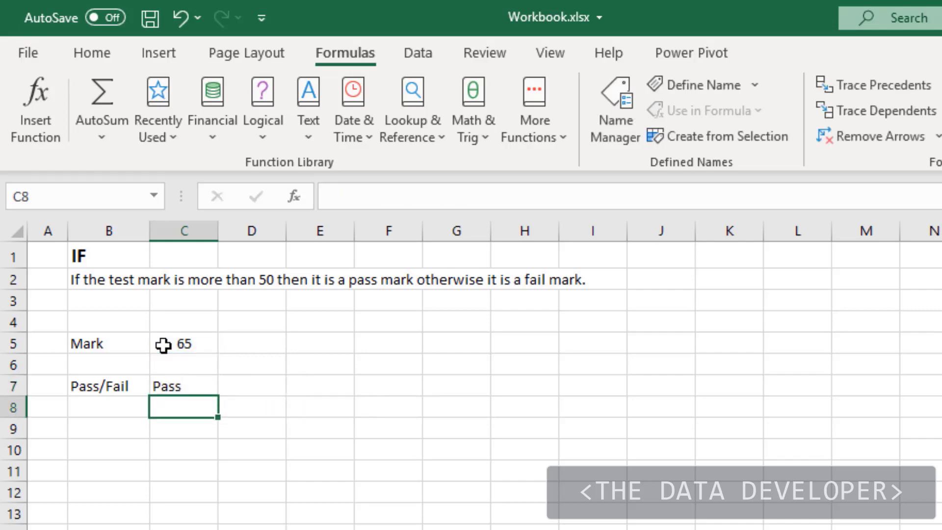
- Copy the full formula text of cell C7, then leave editing without changing the cell
{"action": "key", "text": "Up"}
{"action": "key", "text": "Up"}
{"action": "key", "text": "Down"}
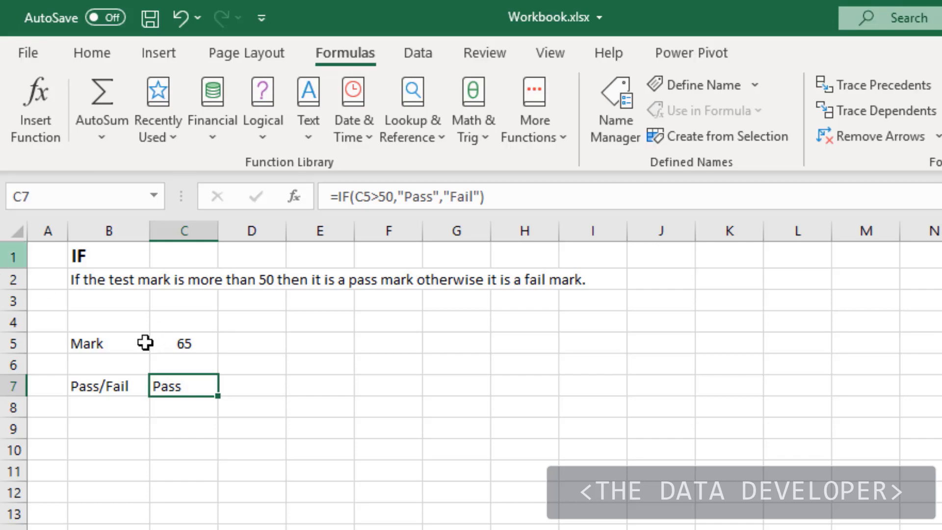
{"action": "left_click", "coordinate": [317, 378]}
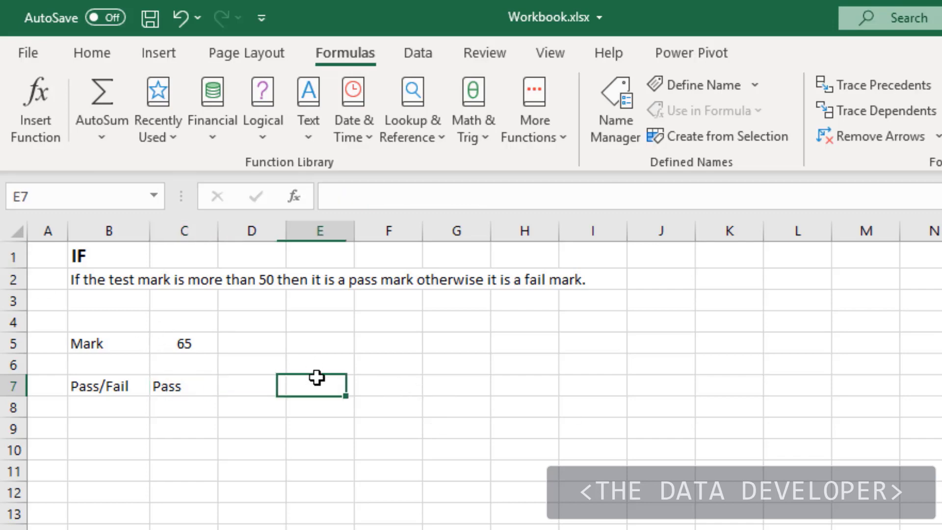
{"action": "left_click", "coordinate": [164, 387]}
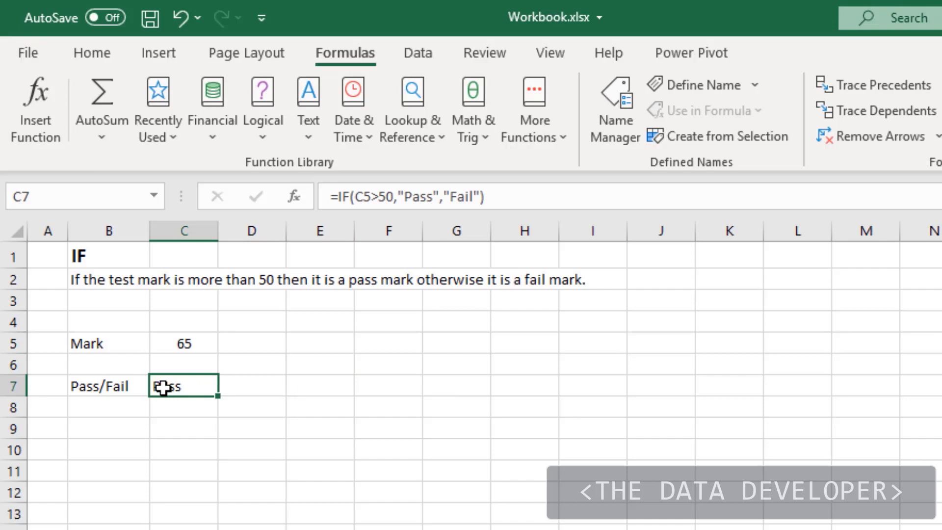
{"action": "left_click", "coordinate": [507, 191]}
{"action": "triple_click", "coordinate": [414, 183]}
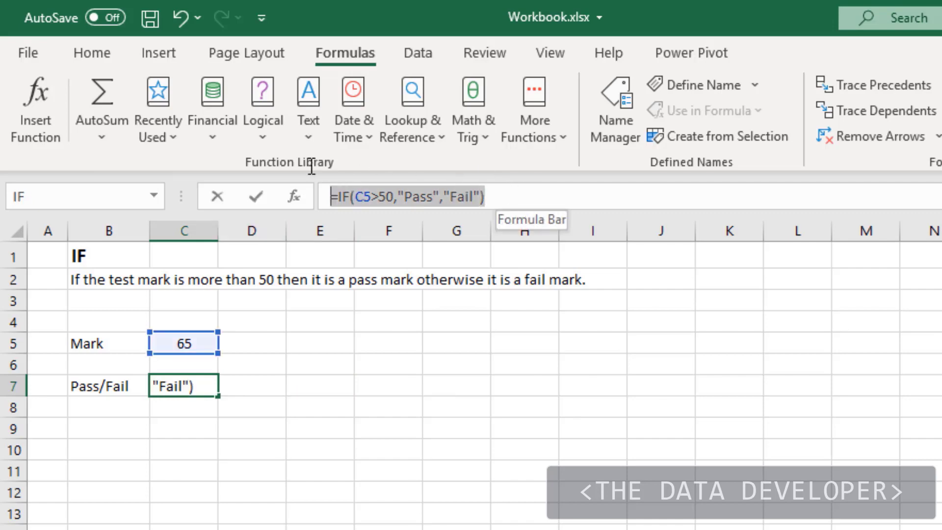
{"action": "key", "text": "ctrl+c"}
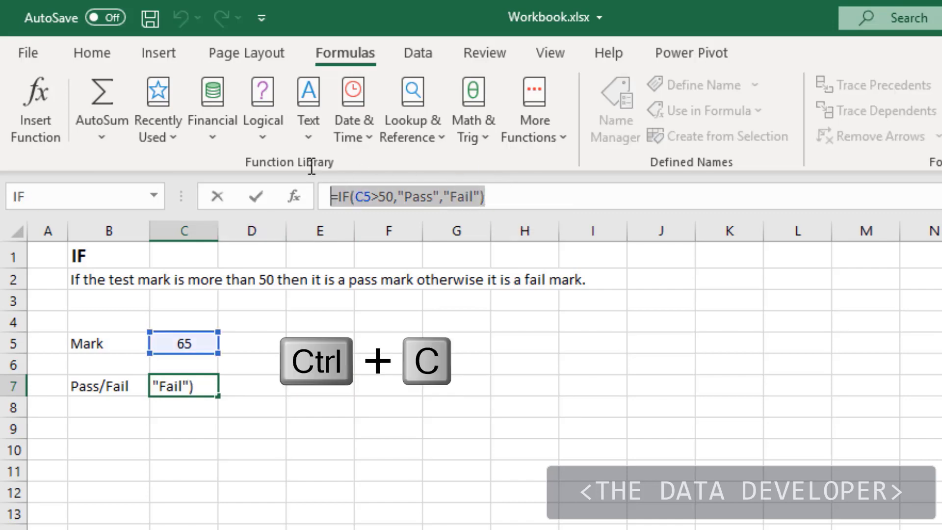
{"action": "key", "text": "Escape"}
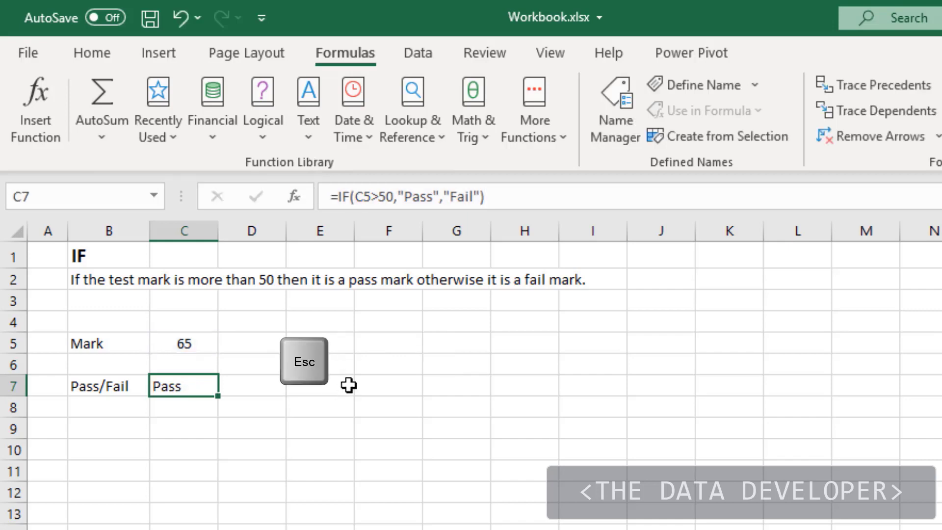
- Paste the copied formula text into cell E7 as =IF(C5>50,"Pass","Fail") and confirm it
{"action": "left_click", "coordinate": [349, 385]}
{"action": "left_click", "coordinate": [346, 202]}
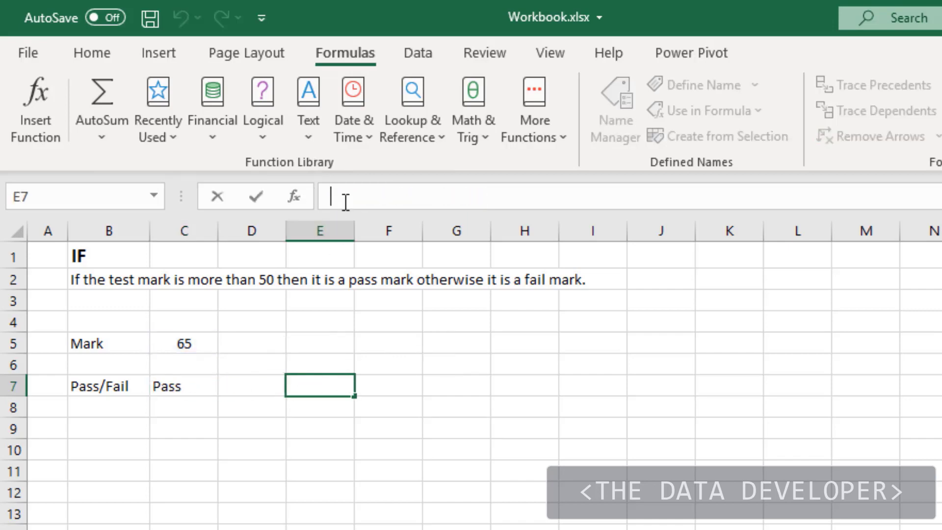
{"action": "key", "text": "ctrl+v"}
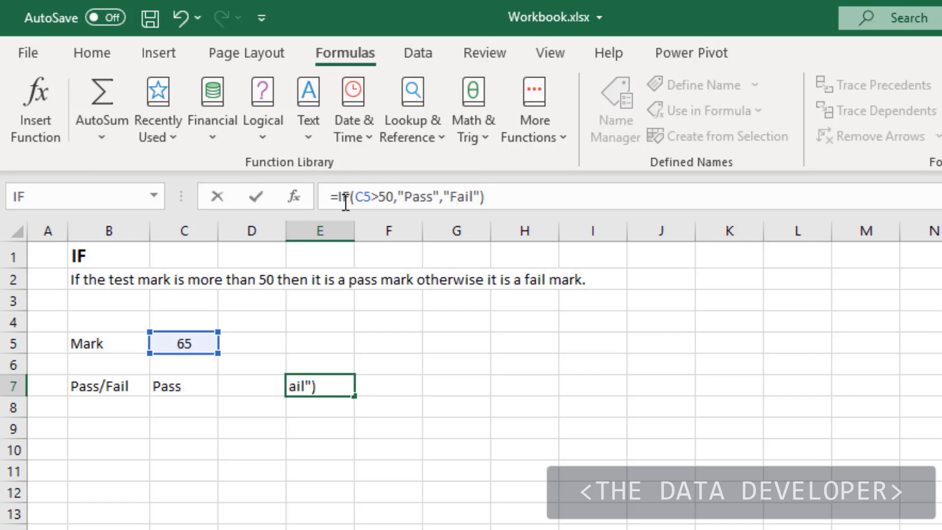
{"action": "key", "text": "Return"}
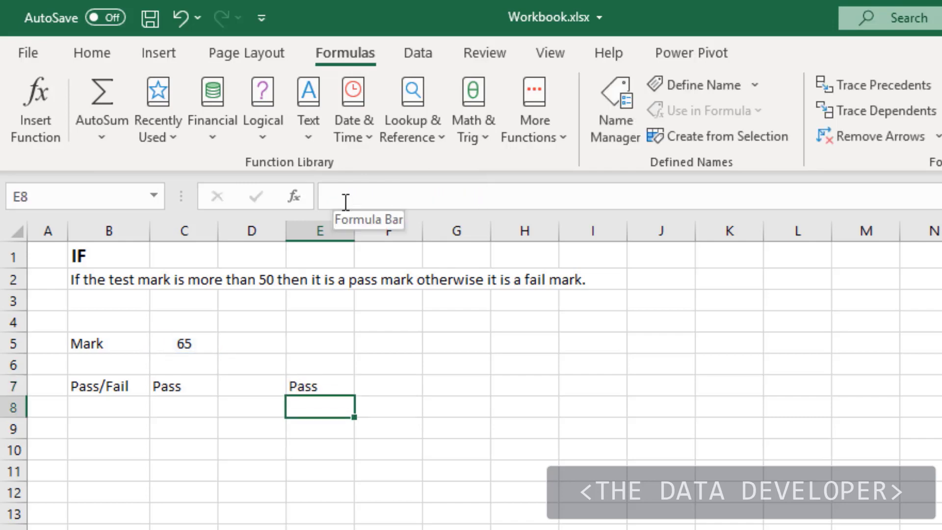
- Turn the formula in E7 into plain text by putting an apostrophe before its equals sign
{"action": "key", "text": "Up"}
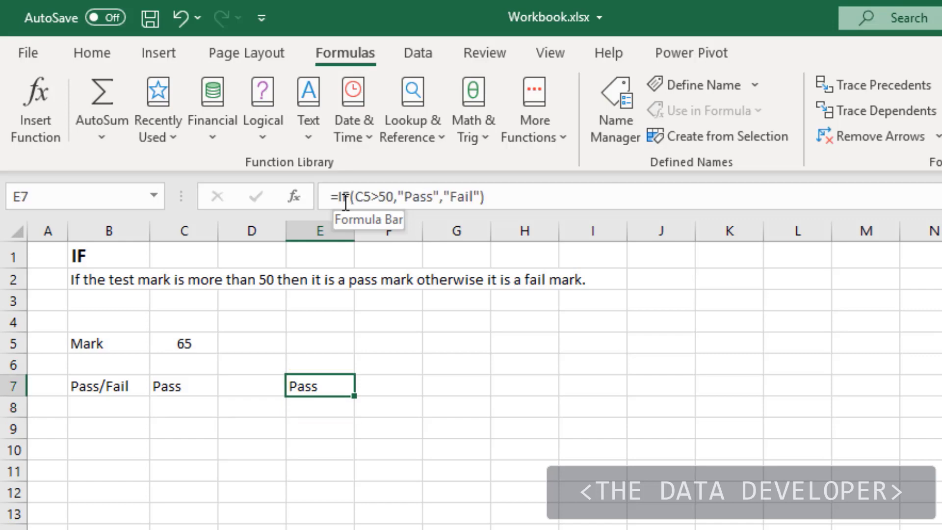
{"action": "left_click", "coordinate": [332, 195]}
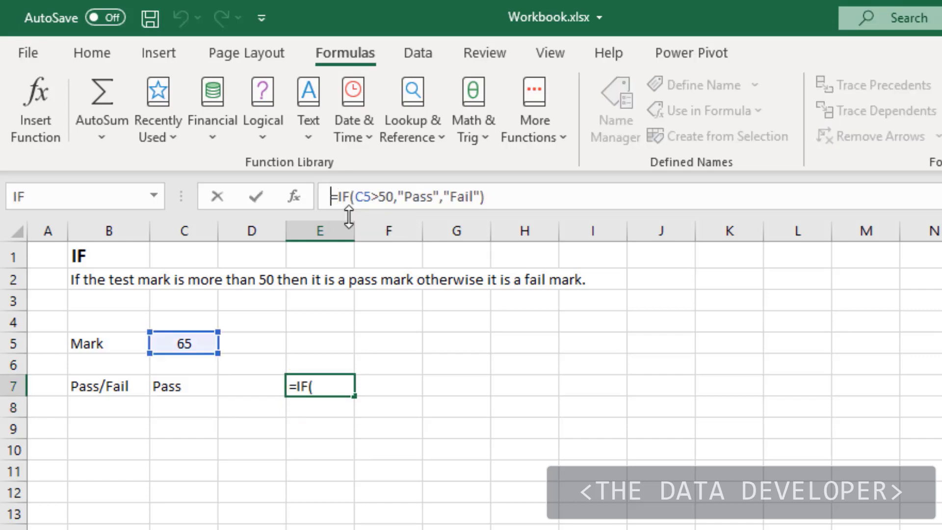
{"action": "type", "text": "'"}
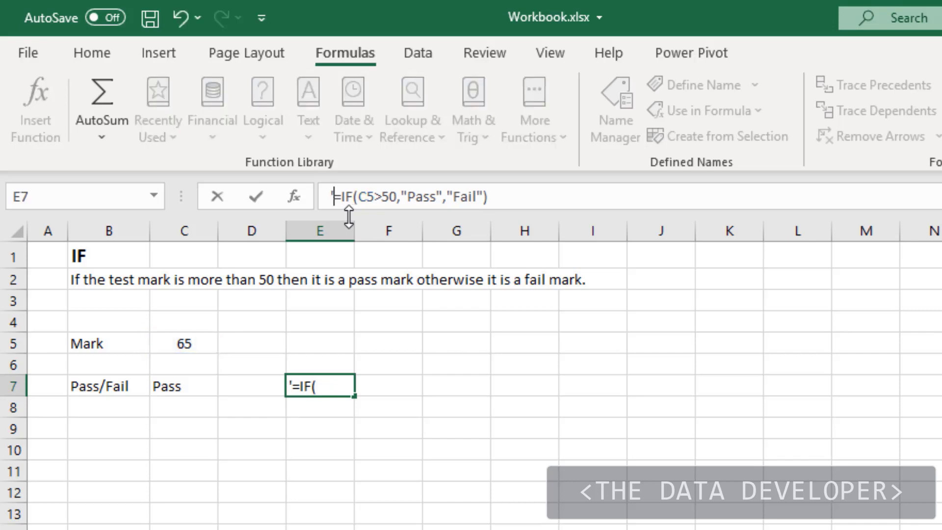
{"action": "key", "text": "Return"}
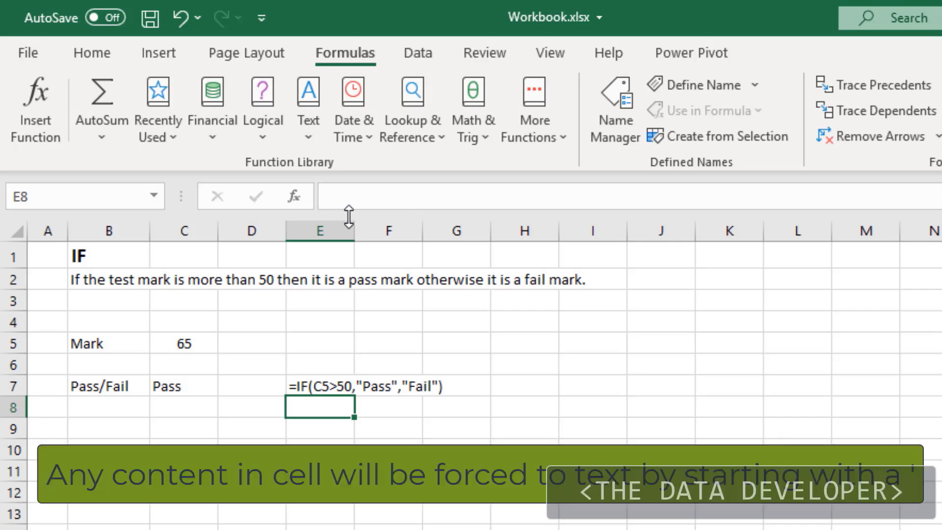
- Delete the formula text from cell E7
{"action": "key", "text": "Down"}
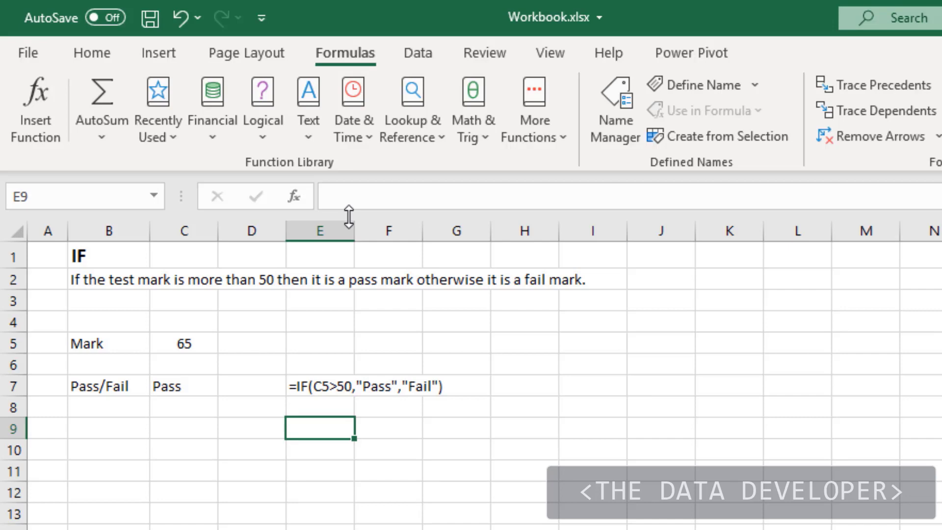
{"action": "key", "text": "Up"}
{"action": "key", "text": "Up"}
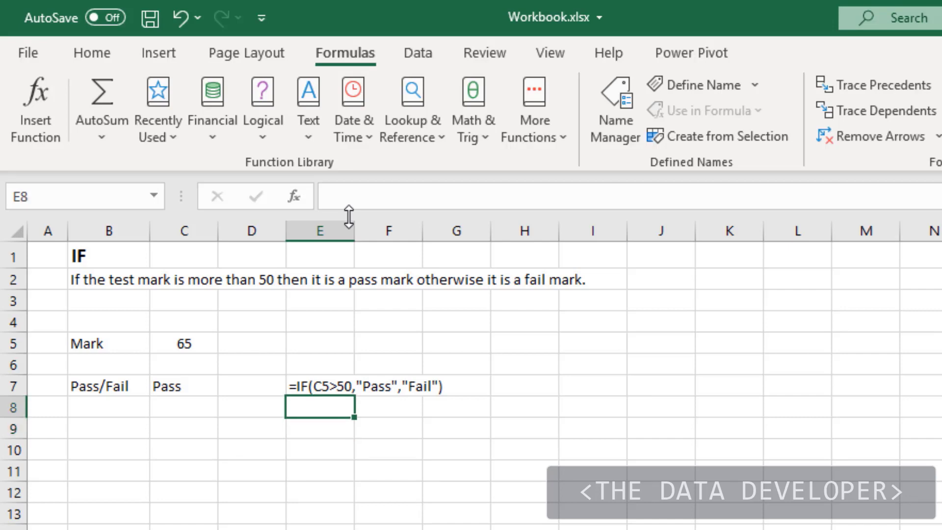
{"action": "key", "text": "Delete"}
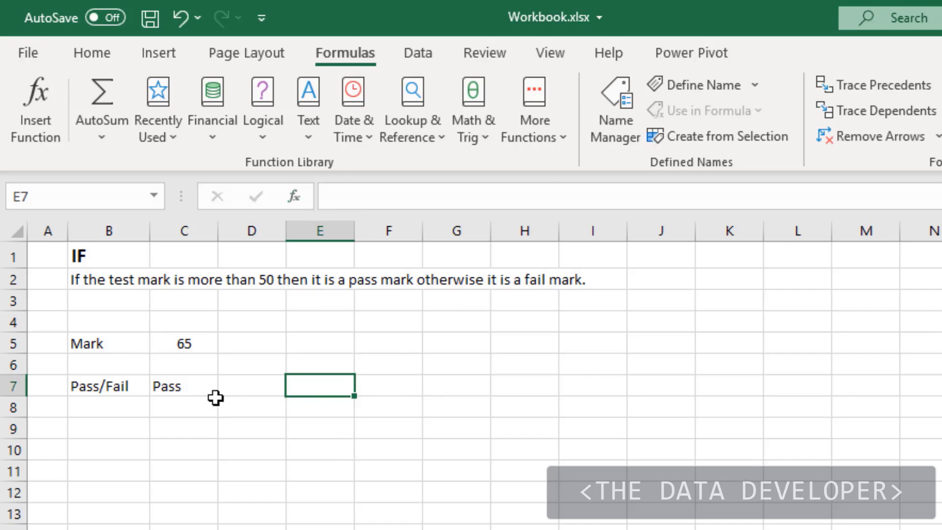
{"action": "left_click", "coordinate": [190, 389]}
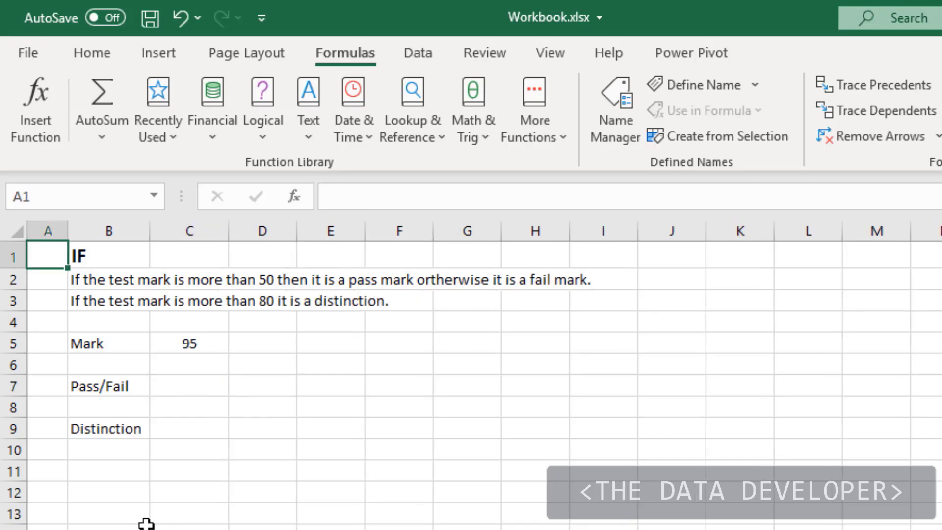
{"action": "left_click", "coordinate": [385, 471]}
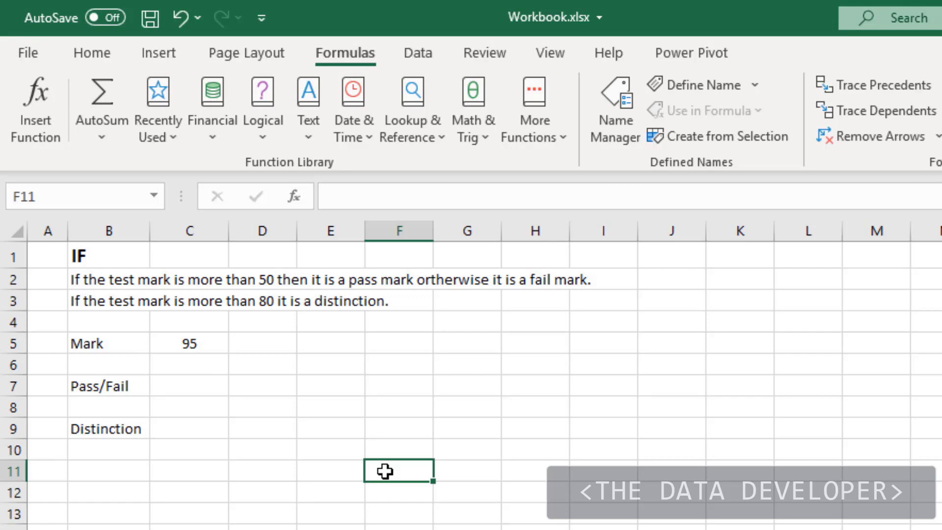
- Enter the formula =IF(C5>50,"Pass","Fail") in cell C7 beside the Pass/Fail label
{"action": "left_click", "coordinate": [158, 386]}
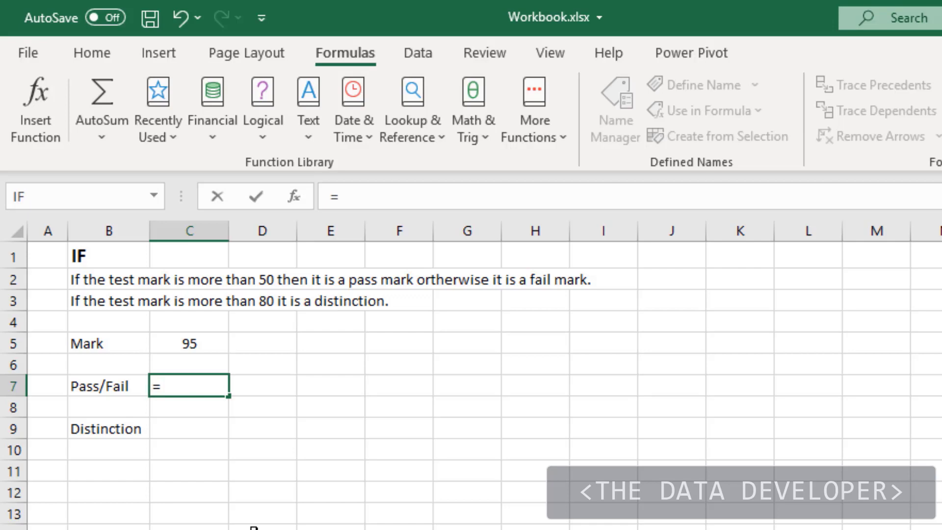
{"action": "type", "text": "if"}
{"action": "key", "text": "Tab"}
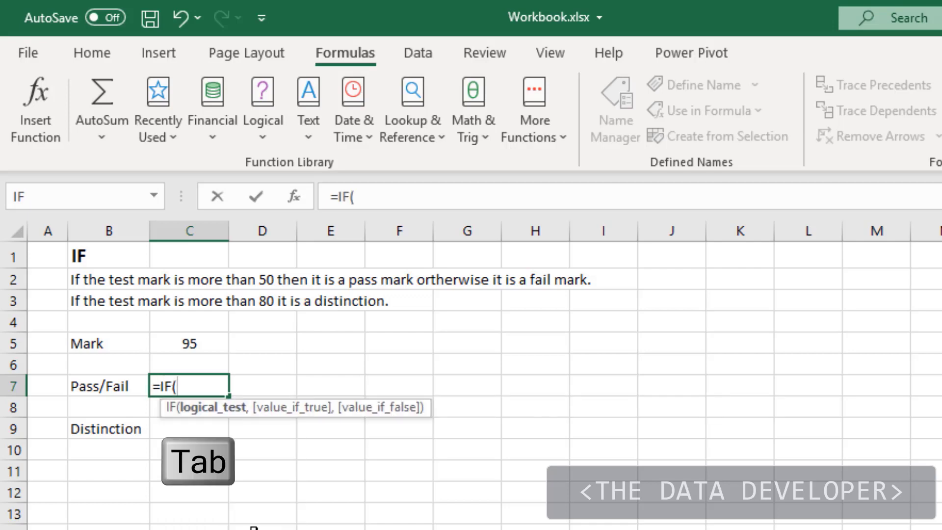
{"action": "left_click", "coordinate": [201, 343]}
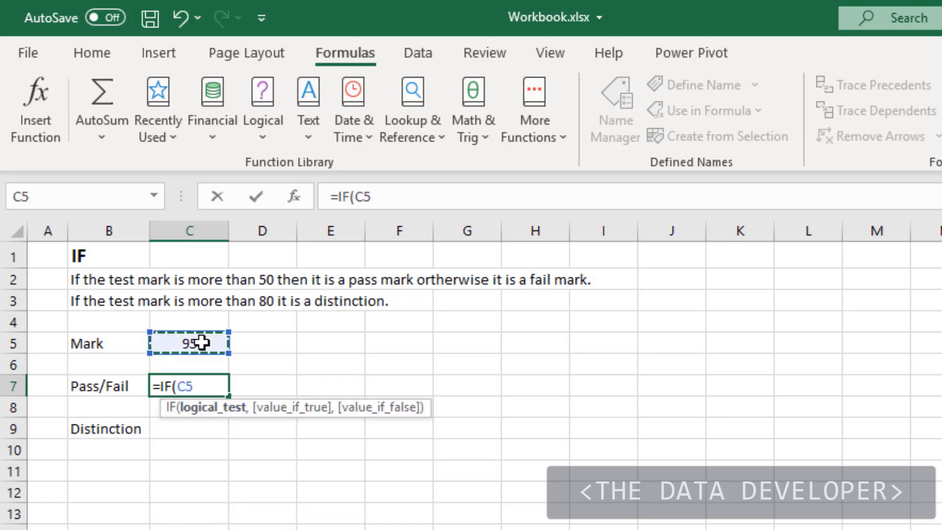
{"action": "type", "text": ">50"}
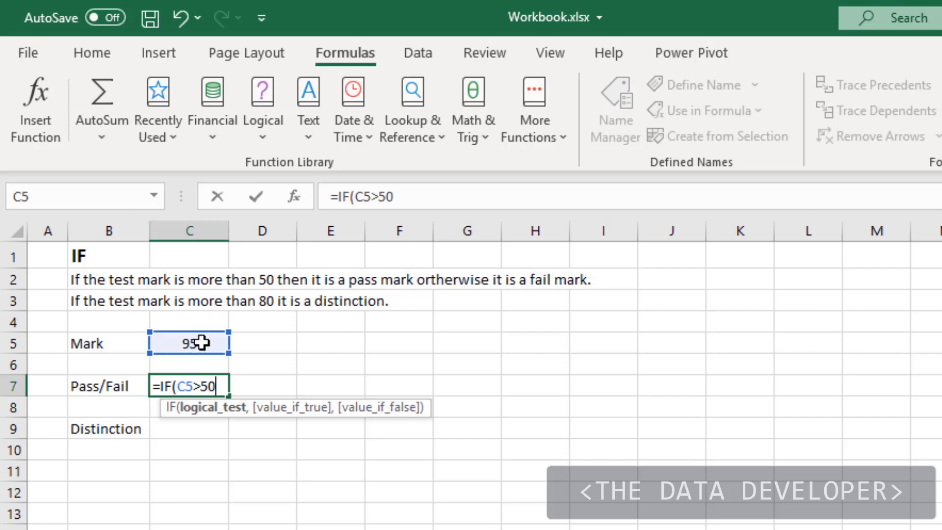
{"action": "type", "text": ","}
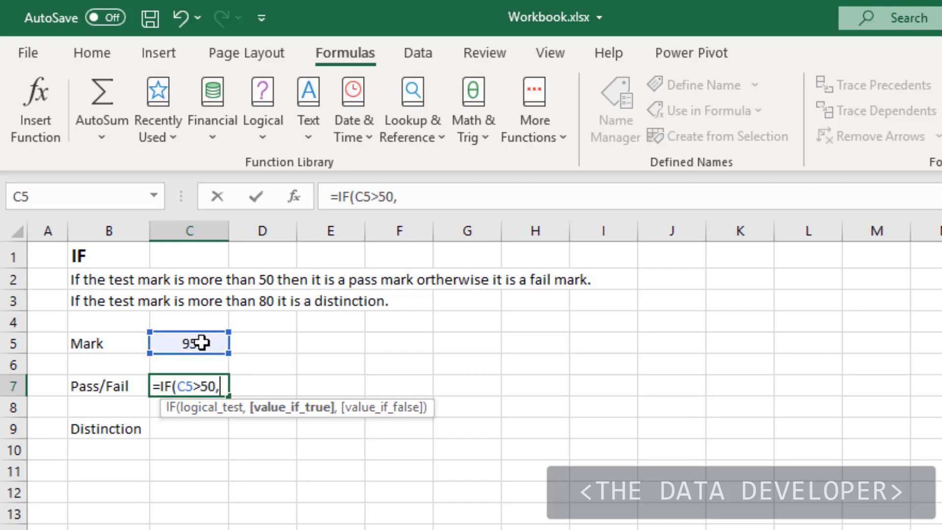
{"action": "type", "text": "\"Pass\""}
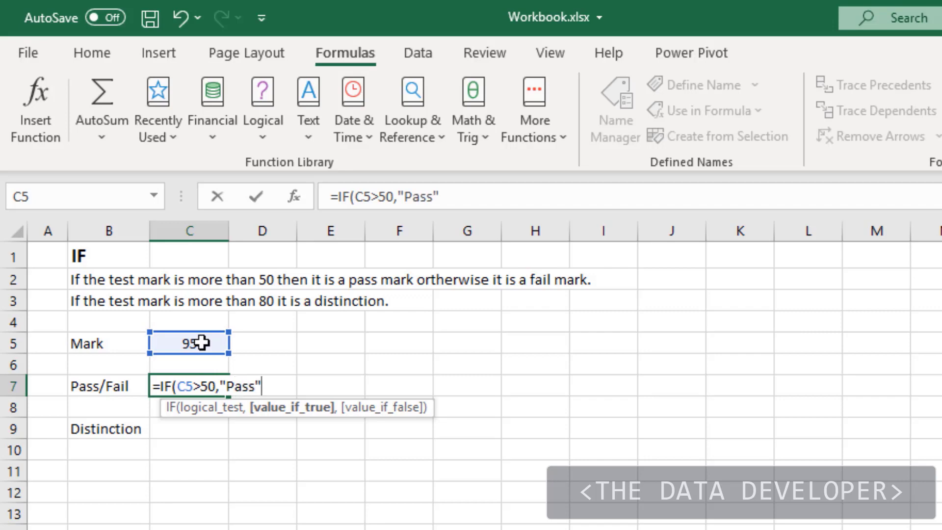
{"action": "type", "text": ",\""}
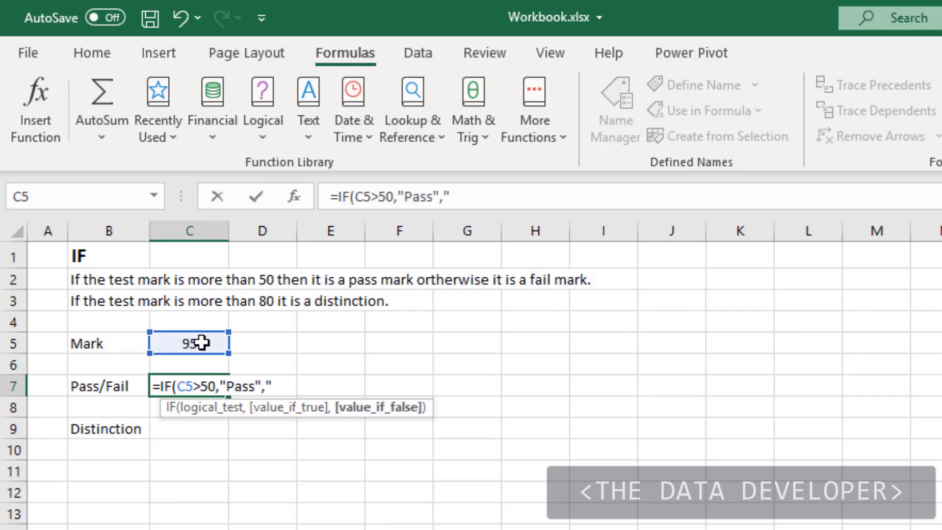
{"action": "type", "text": "Fail\")"}
{"action": "key", "text": "Return"}
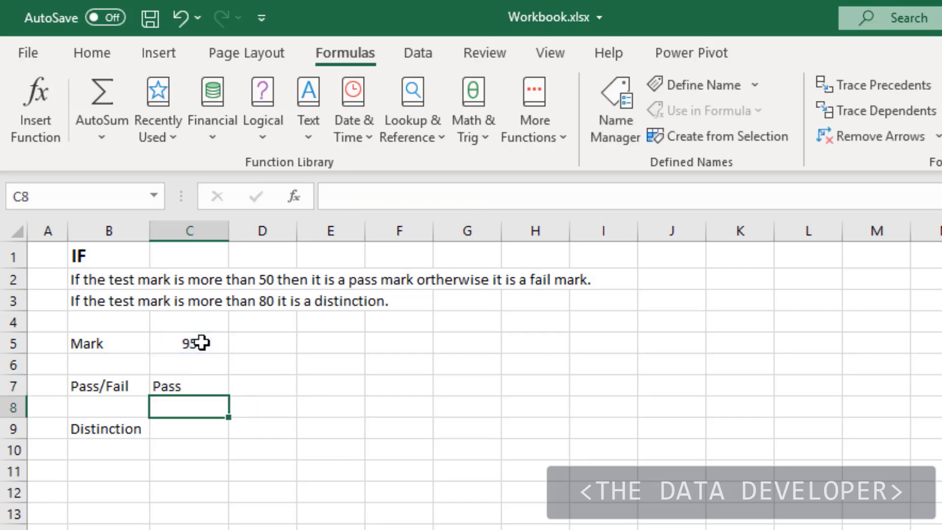
{"action": "key", "text": "Up"}
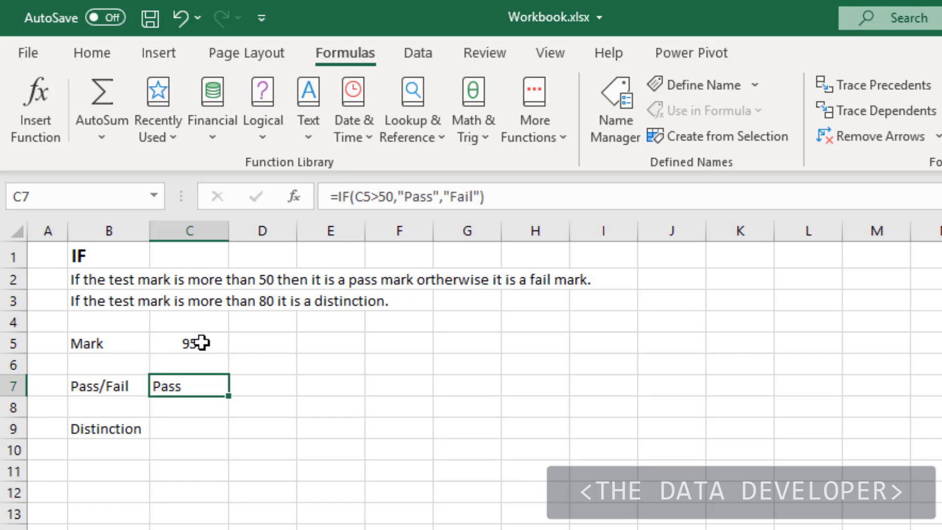
- Enter the formula =IF(C5>80,"Distinction","Pass") in cell C9 beside the Distinction label
{"action": "key", "text": "Down"}
{"action": "key", "text": "Down"}
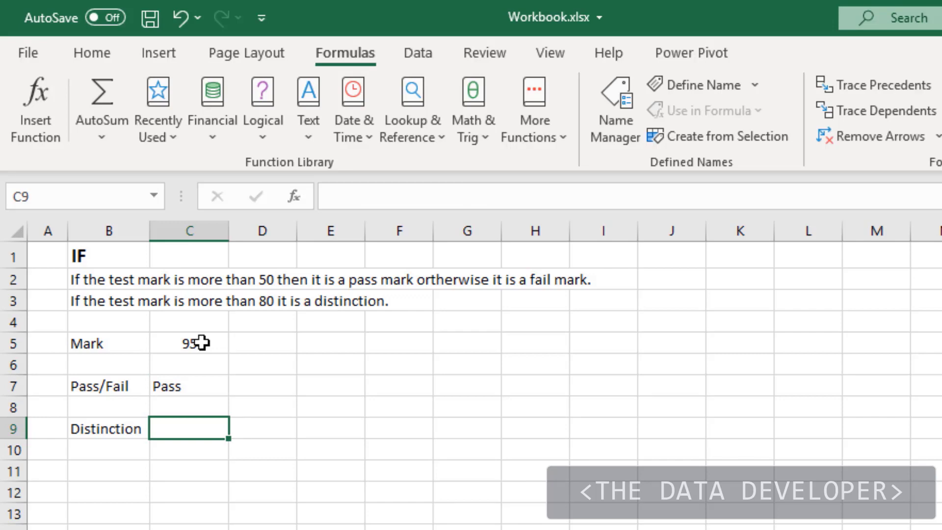
{"action": "type", "text": "=If"}
{"action": "key", "text": "Tab"}
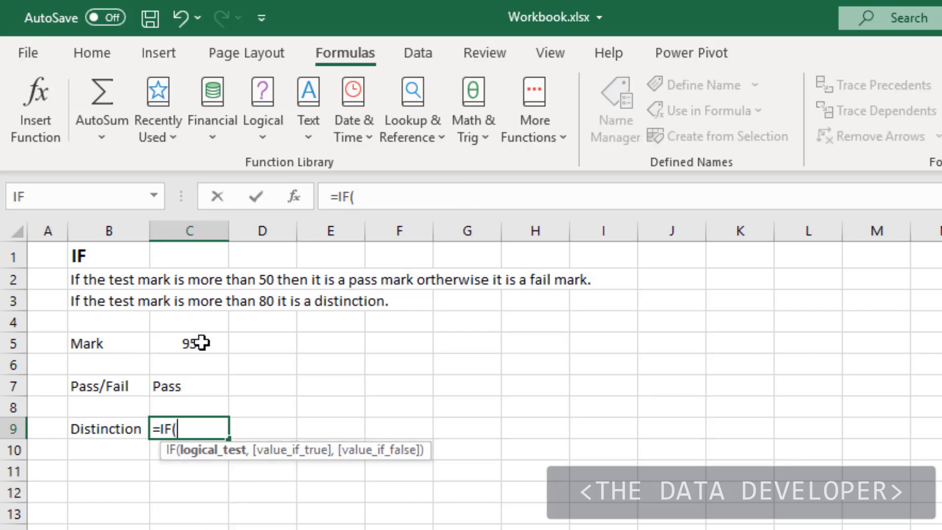
{"action": "left_click", "coordinate": [201, 342]}
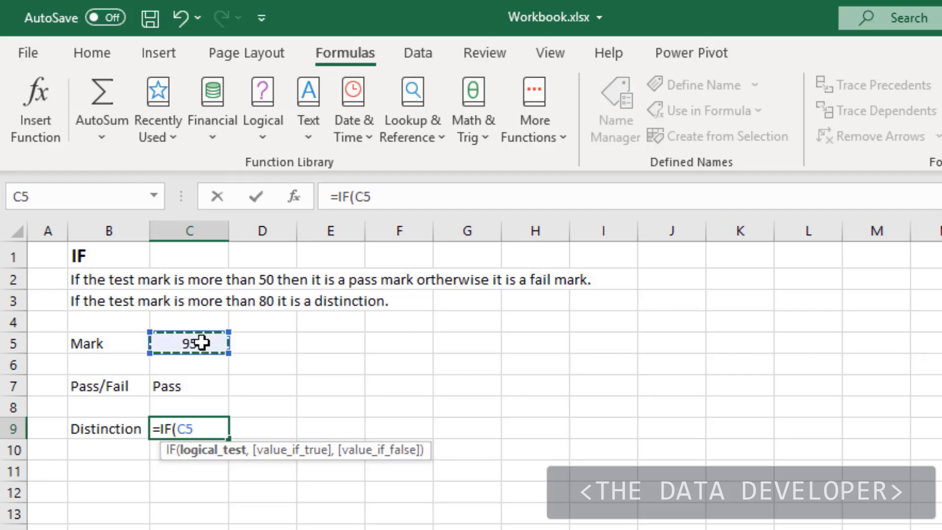
{"action": "type", "text": ">80,"}
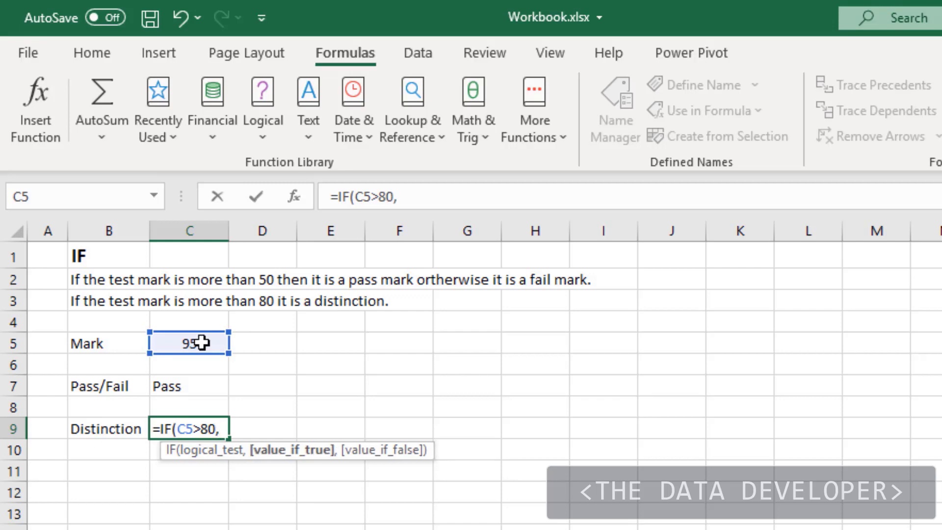
{"action": "type", "text": "\"Distin"}
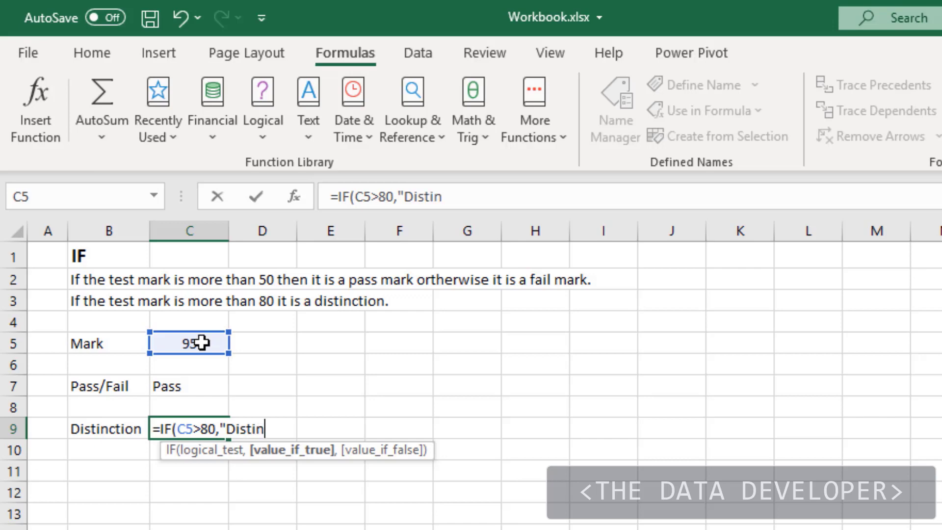
{"action": "type", "text": "ction"}
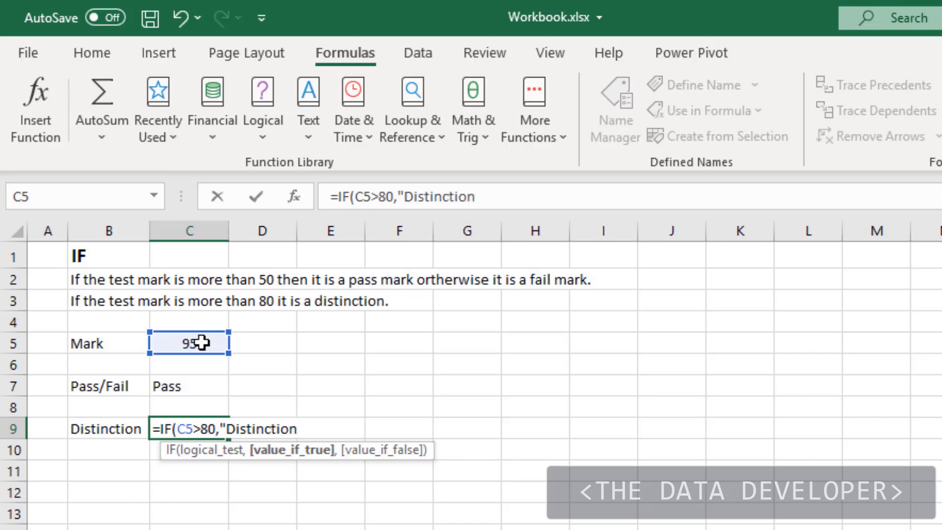
{"action": "type", "text": "\","}
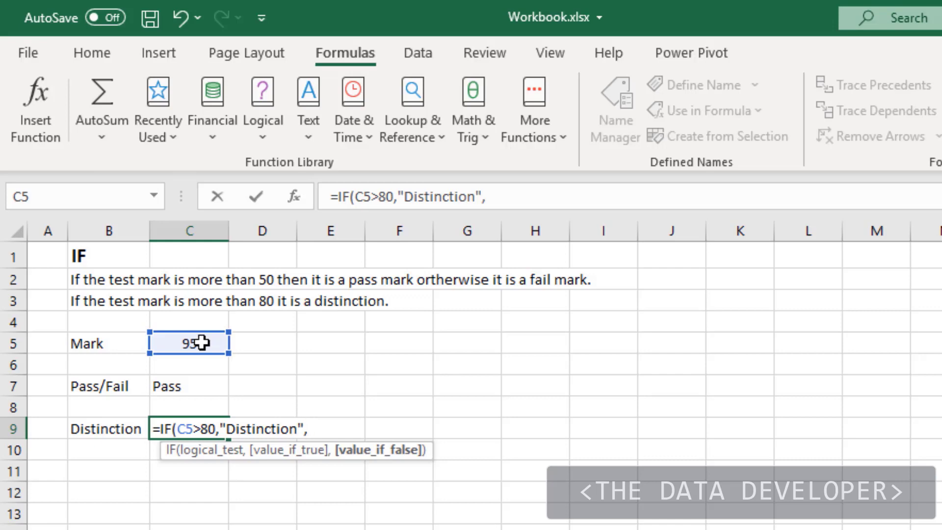
{"action": "type", "text": "\"Pass"}
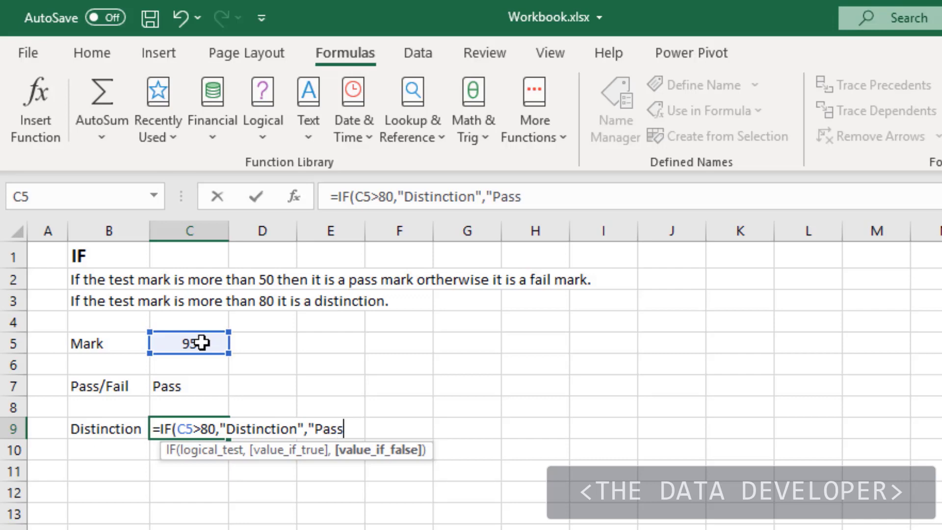
{"action": "type", "text": "\")"}
{"action": "key", "text": "Return"}
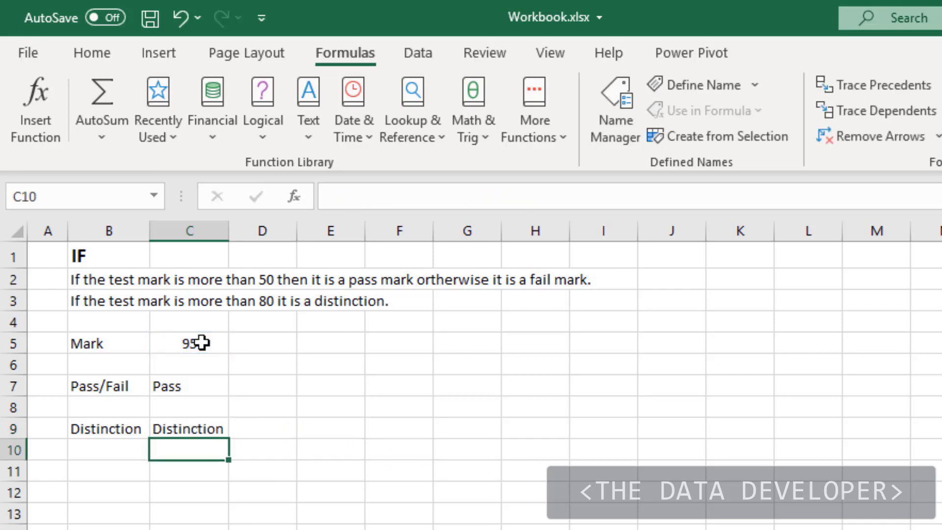
{"action": "key", "text": "Up"}
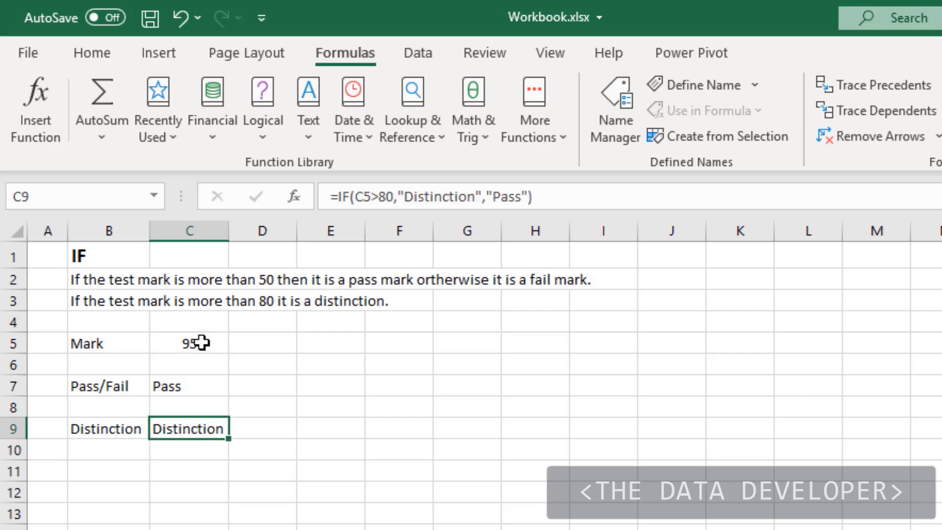
- Test both IF formulas by entering the marks 65 and 40 one after the other in cell C5
{"action": "left_click", "coordinate": [211, 344]}
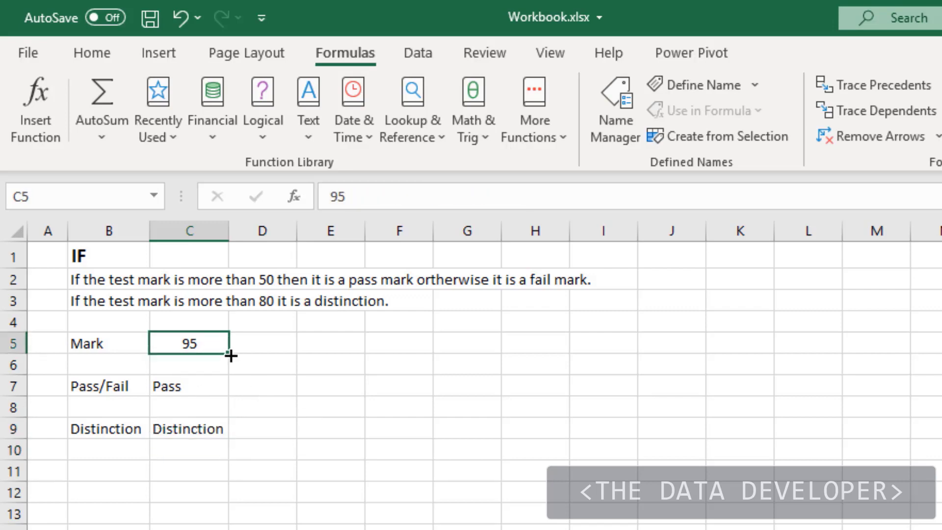
{"action": "type", "text": "65"}
{"action": "key", "text": "Return"}
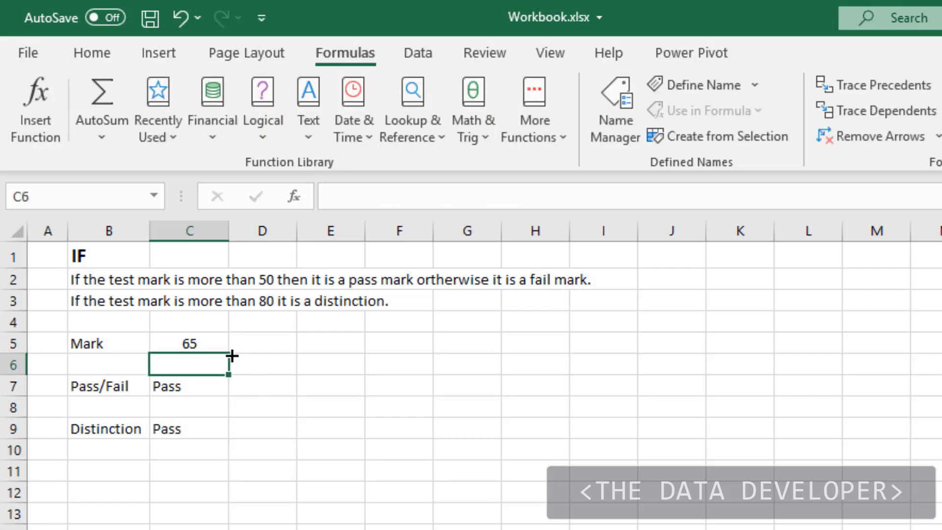
{"action": "left_click", "coordinate": [216, 346]}
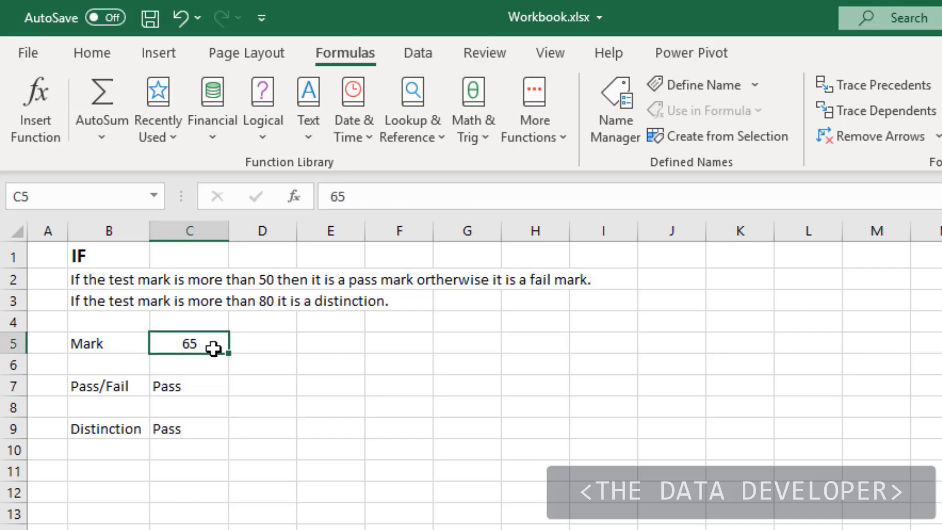
{"action": "type", "text": "40"}
{"action": "key", "text": "Return"}
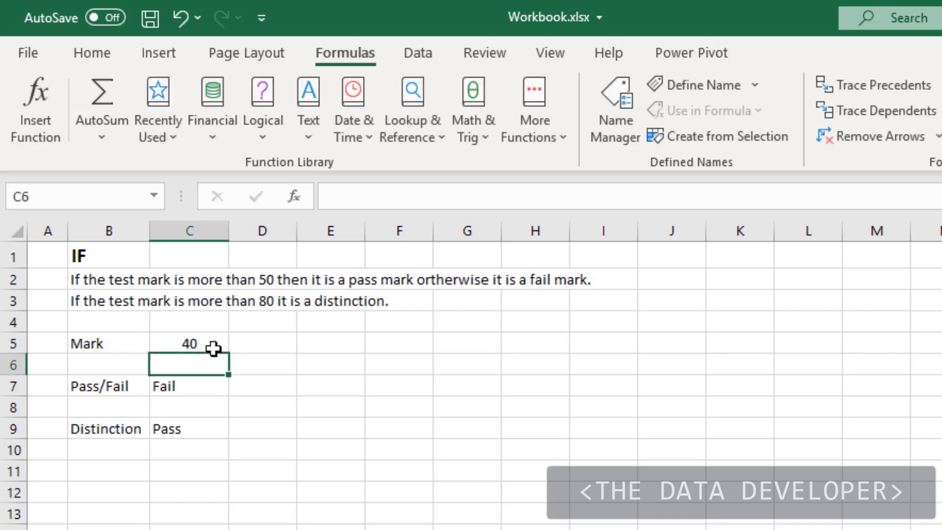
- Edit the formula in C9 so its value-if-false text is "Not Distinction"
{"action": "left_click", "coordinate": [193, 427]}
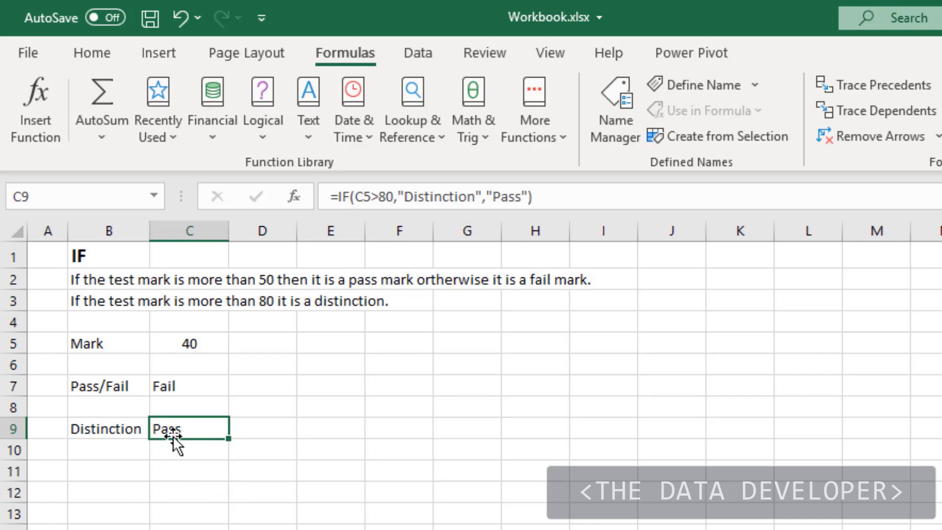
{"action": "key", "text": "F2"}
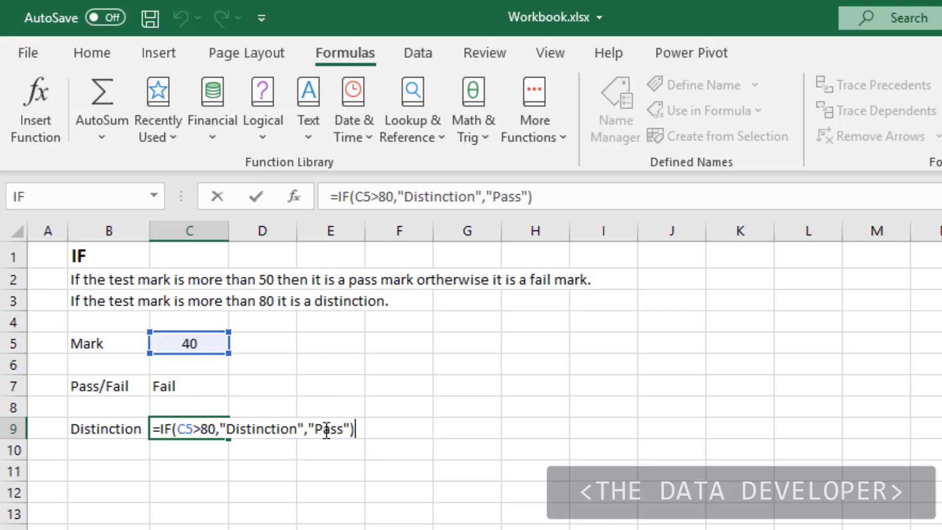
{"action": "left_click_drag", "start_coordinate": [297, 427], "coordinate": [242, 426]}
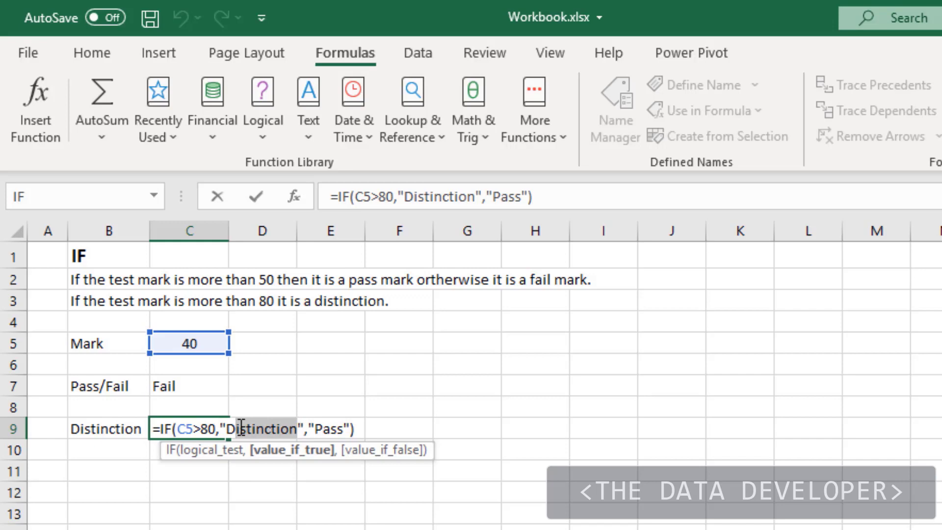
{"action": "left_click_drag", "start_coordinate": [343, 429], "coordinate": [316, 429]}
{"action": "type", "text": "No"}
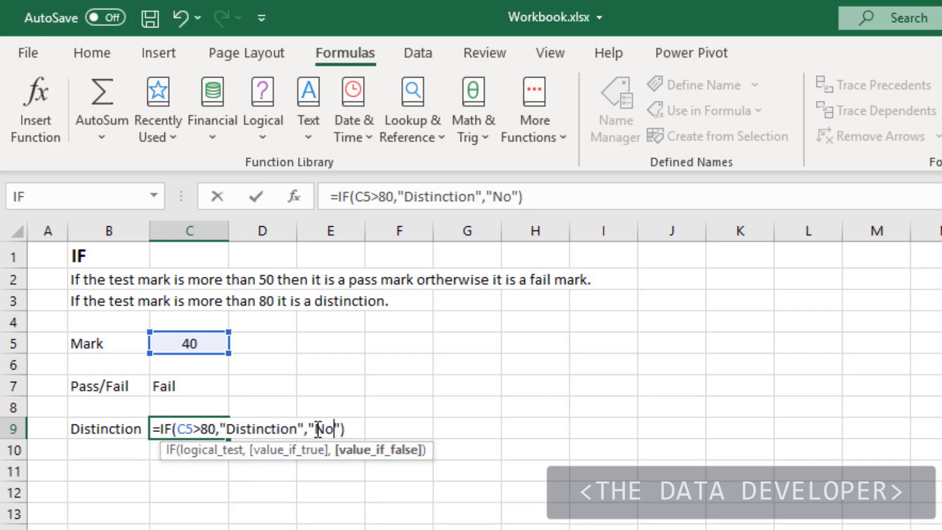
{"action": "type", "text": "t D"}
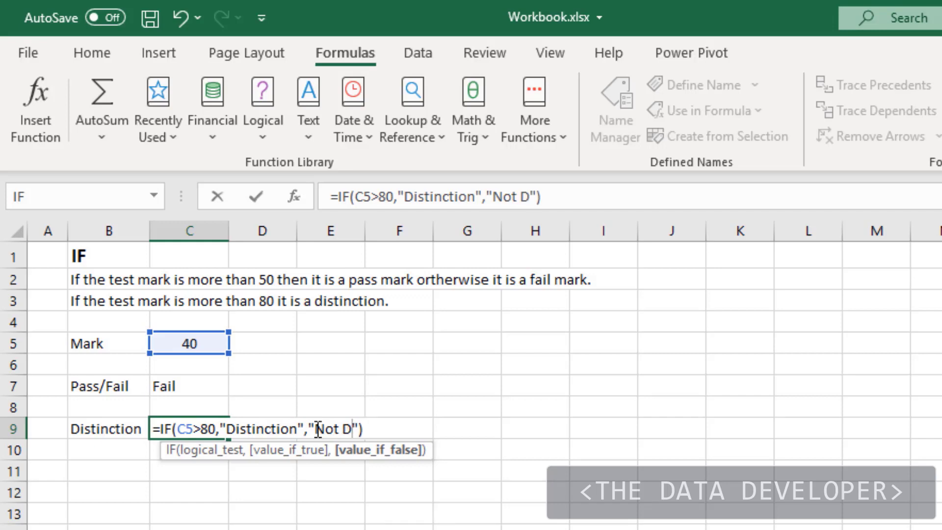
{"action": "type", "text": "istinction"}
{"action": "key", "text": "Return"}
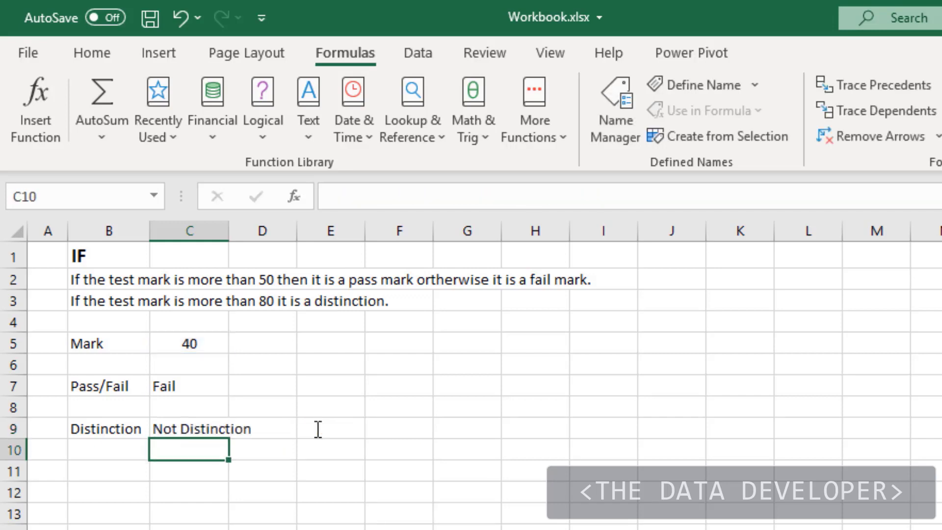
- Retest the formulas by entering the marks 40, 65 and 90 in turn in cell C5
{"action": "left_click", "coordinate": [193, 341]}
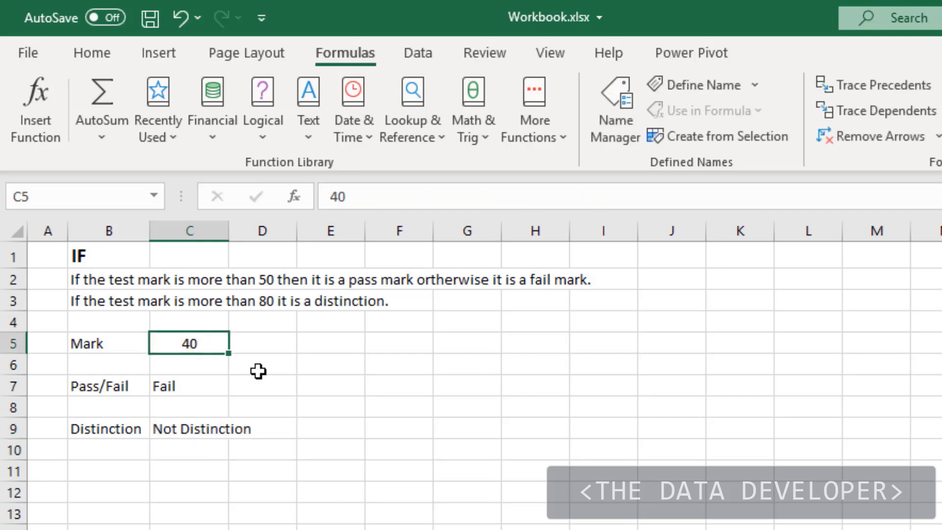
{"action": "type", "text": "40"}
{"action": "key", "text": "Return"}
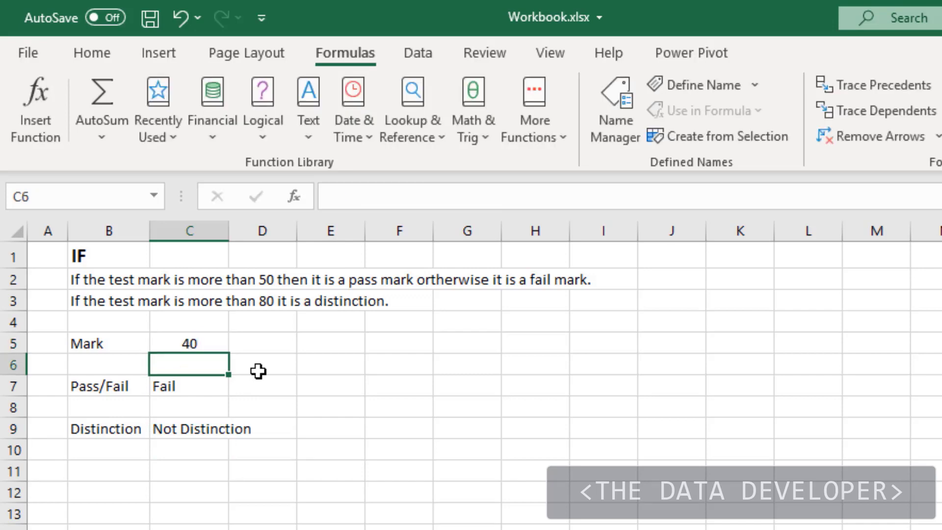
{"action": "key", "text": "Up"}
{"action": "type", "text": "65"}
{"action": "key", "text": "Return"}
{"action": "key", "text": "Up"}
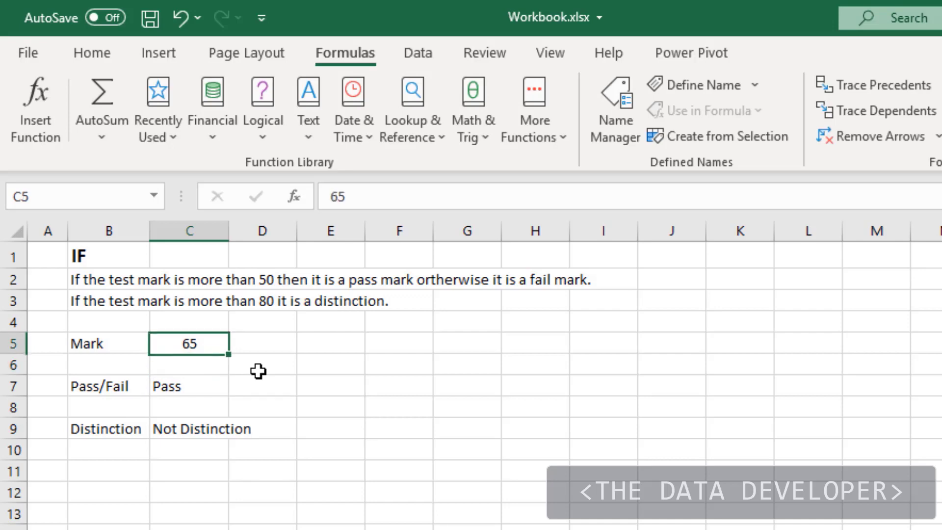
{"action": "type", "text": "90"}
{"action": "key", "text": "Return"}
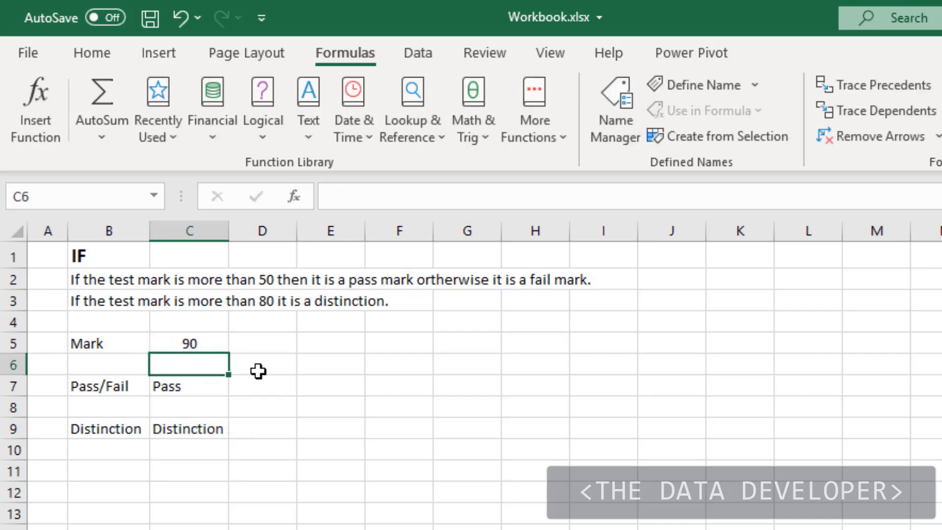
- Compare the IF formulas in the Pass/Fail cell C7 and the Distinction cell C9
{"action": "left_click", "coordinate": [270, 451]}
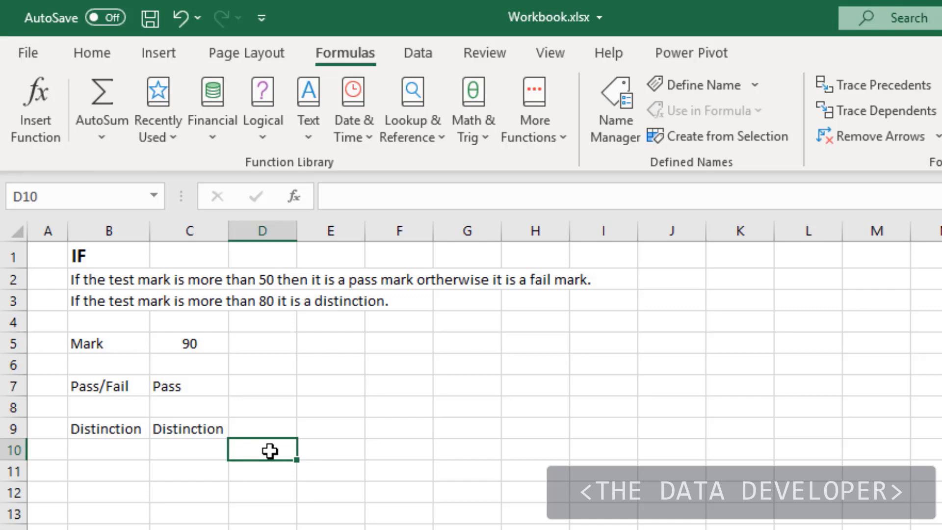
{"action": "left_click", "coordinate": [192, 387]}
{"action": "left_click", "coordinate": [195, 427]}
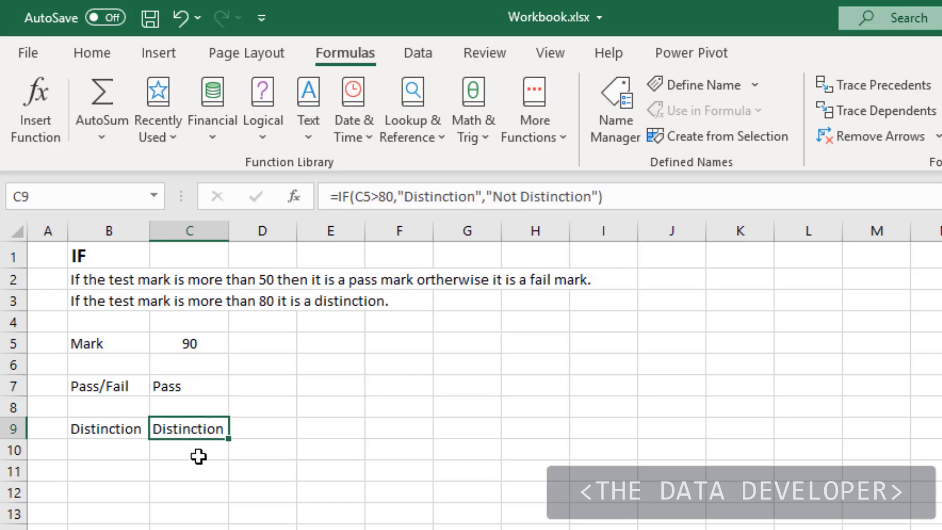
{"action": "left_click", "coordinate": [202, 473]}
{"action": "left_click", "coordinate": [202, 524]}
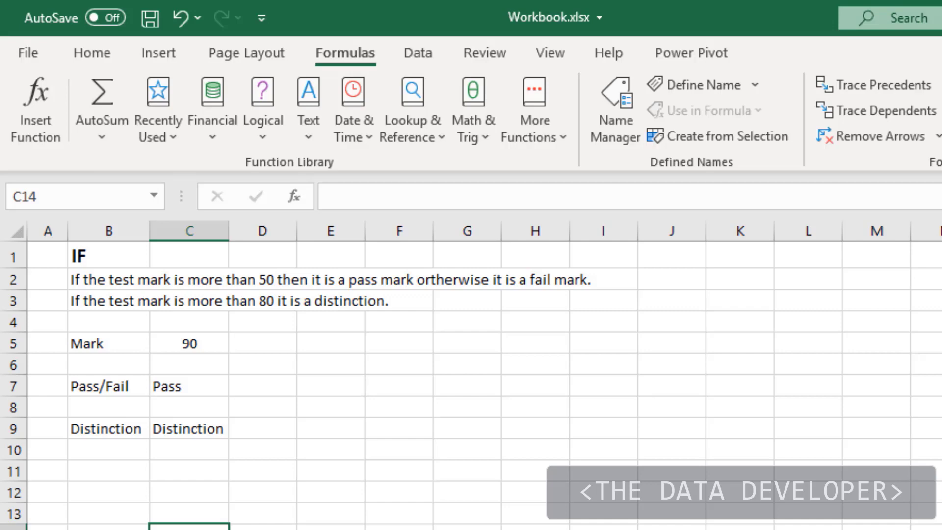
{"action": "left_click", "coordinate": [172, 388]}
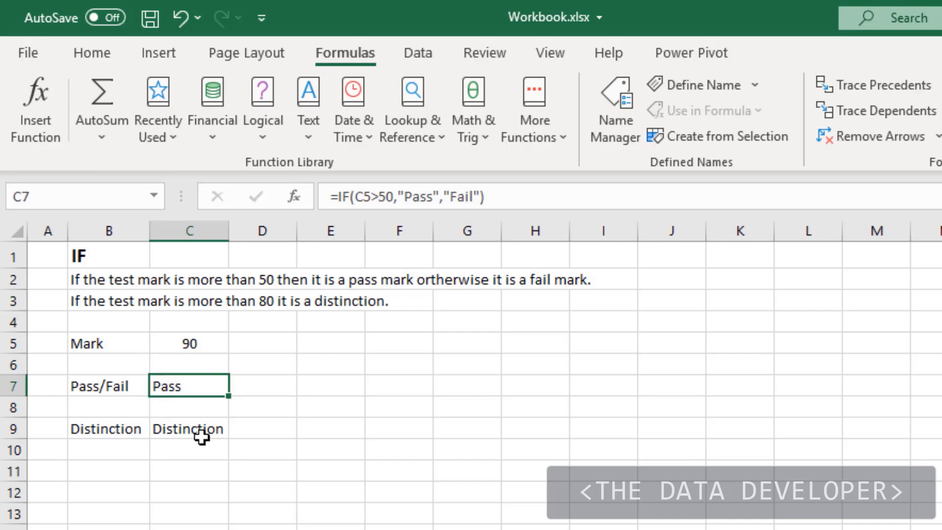
{"action": "left_click", "coordinate": [196, 431]}
{"action": "left_click", "coordinate": [202, 472]}
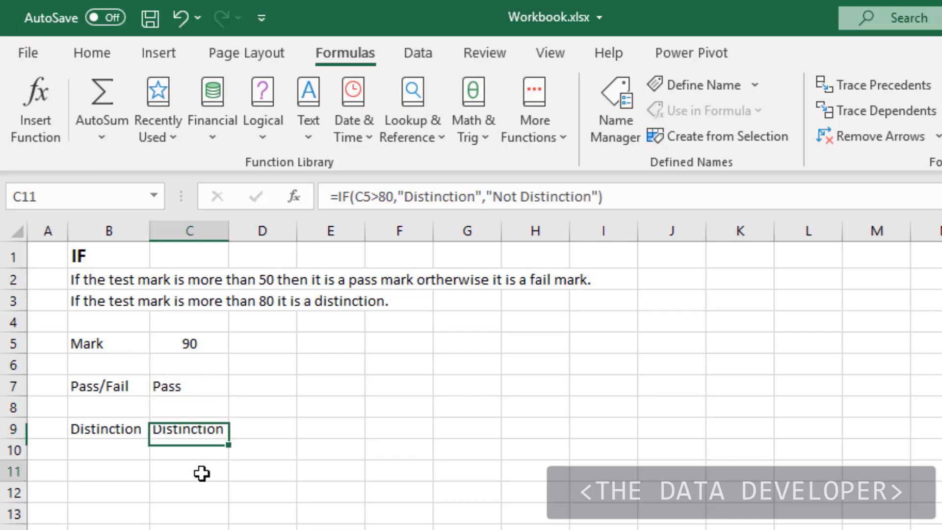
{"action": "left_click", "coordinate": [194, 527]}
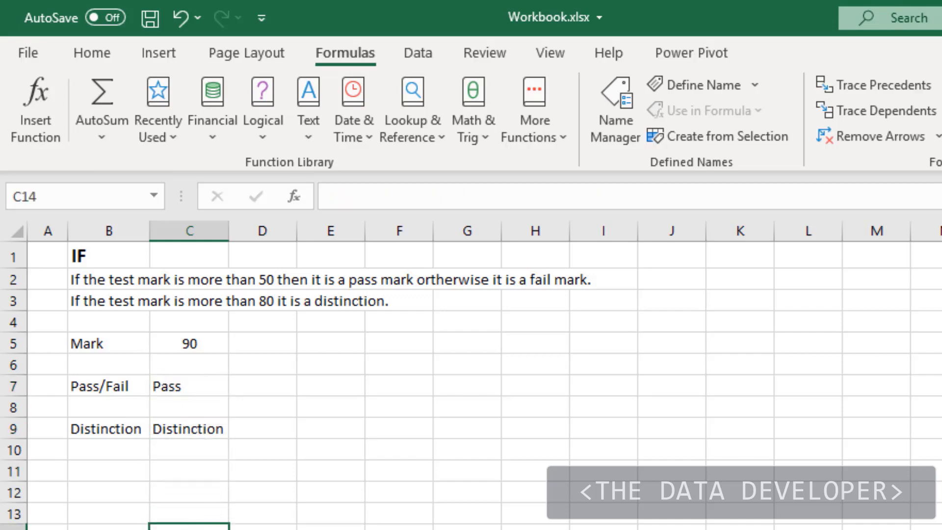
{"action": "key", "text": "Down"}
{"action": "key", "text": "Down"}
{"action": "key", "text": "Down"}
{"action": "left_click", "coordinate": [329, 391]}
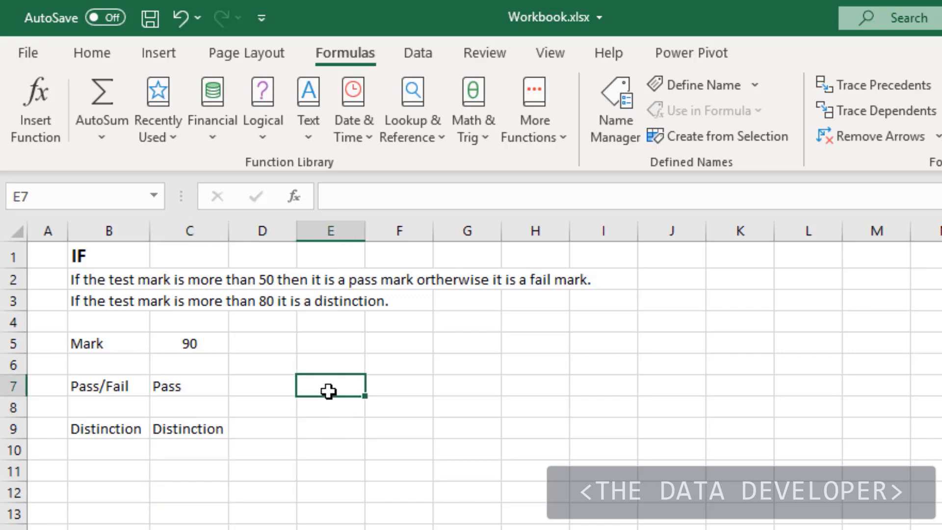
{"action": "left_click", "coordinate": [404, 386]}
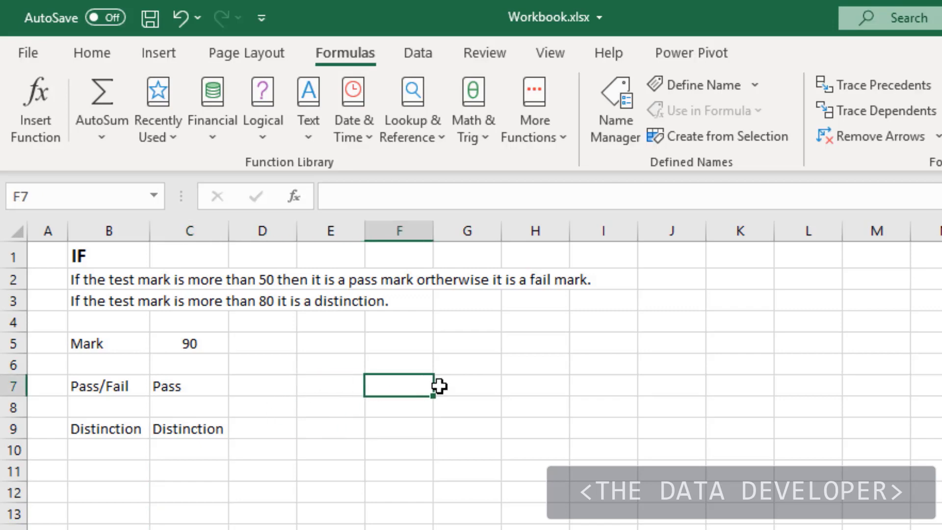
{"action": "left_click", "coordinate": [466, 389]}
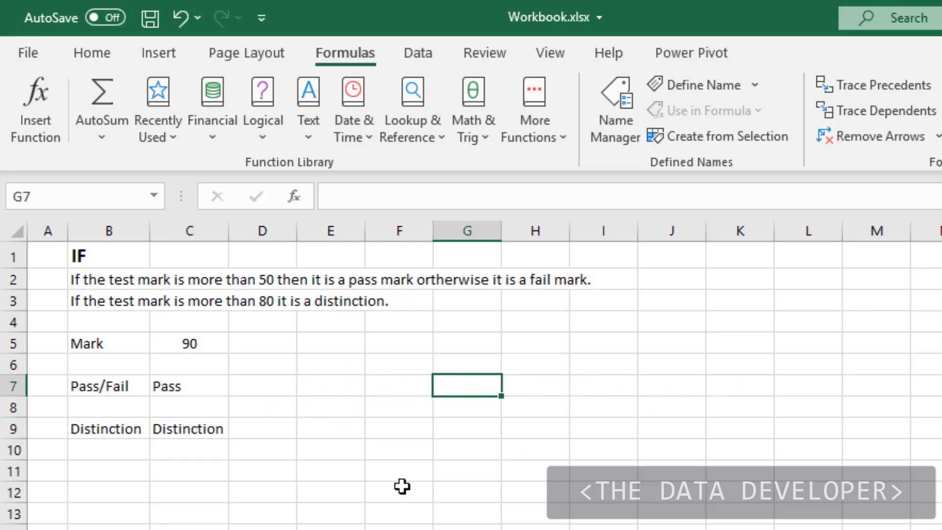
- Review how the C7 and C9 formulas could be combined, checking their conditions and value-if-false arguments
{"action": "left_click", "coordinate": [212, 389]}
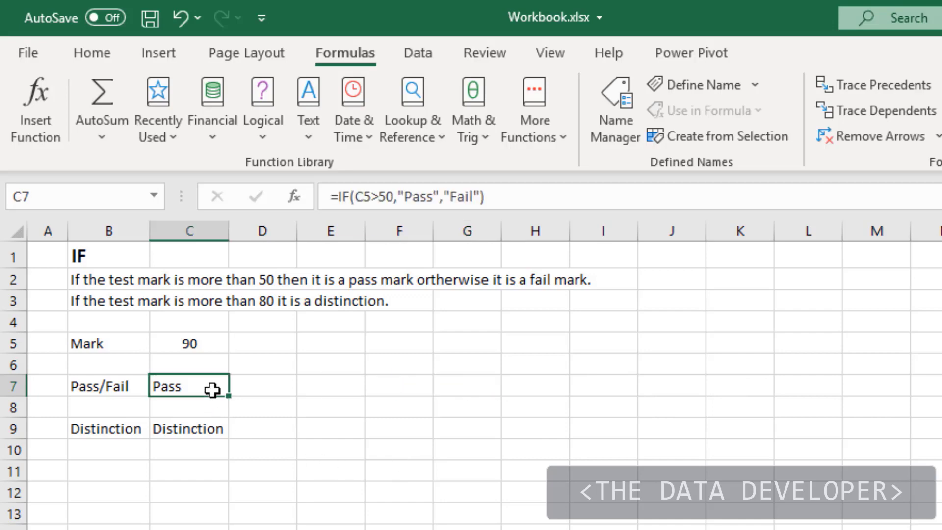
{"action": "key", "text": "Up"}
{"action": "left_click", "coordinate": [212, 389]}
{"action": "key", "text": "Down"}
{"action": "key", "text": "Down"}
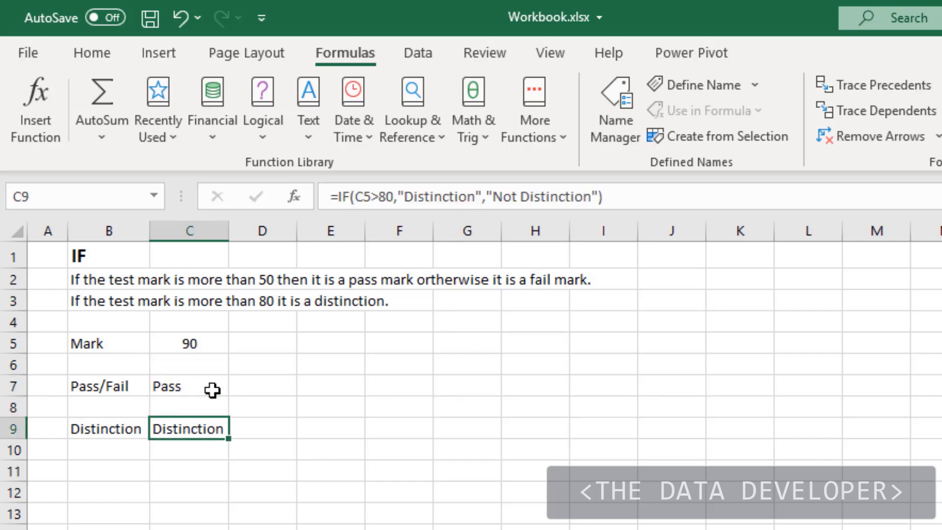
{"action": "left_click", "coordinate": [274, 496]}
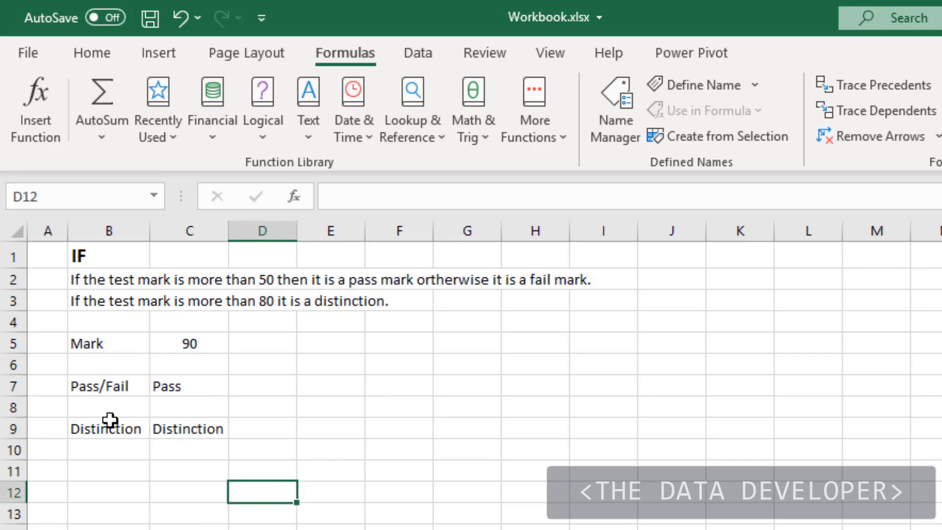
{"action": "left_click", "coordinate": [184, 432]}
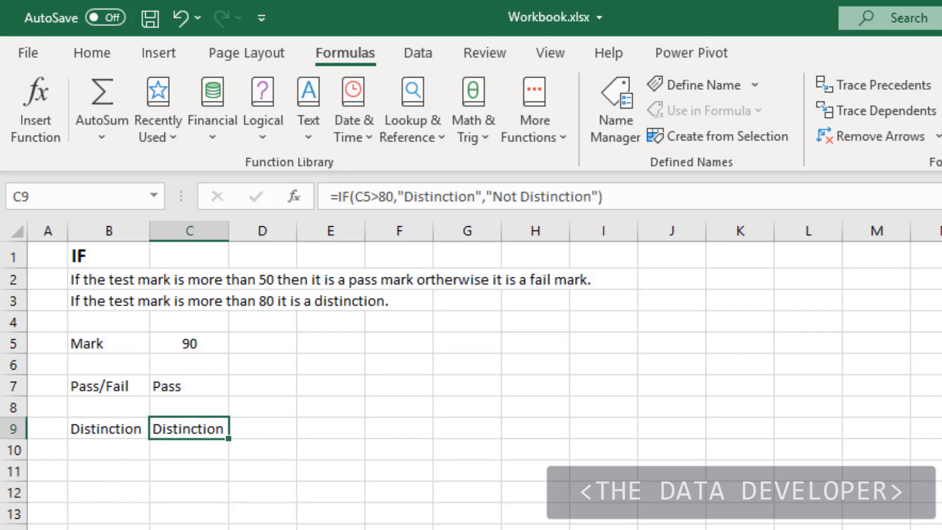
{"action": "left_click", "coordinate": [187, 482]}
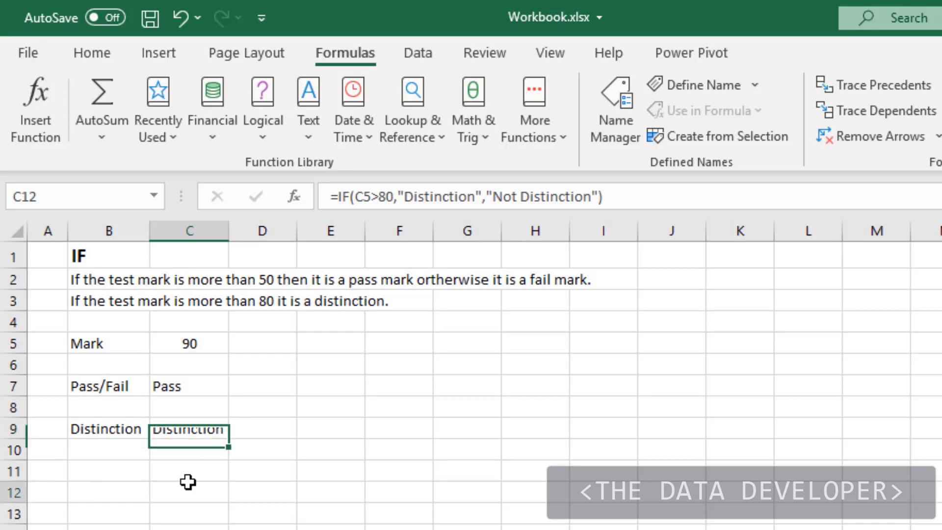
{"action": "left_click", "coordinate": [189, 432]}
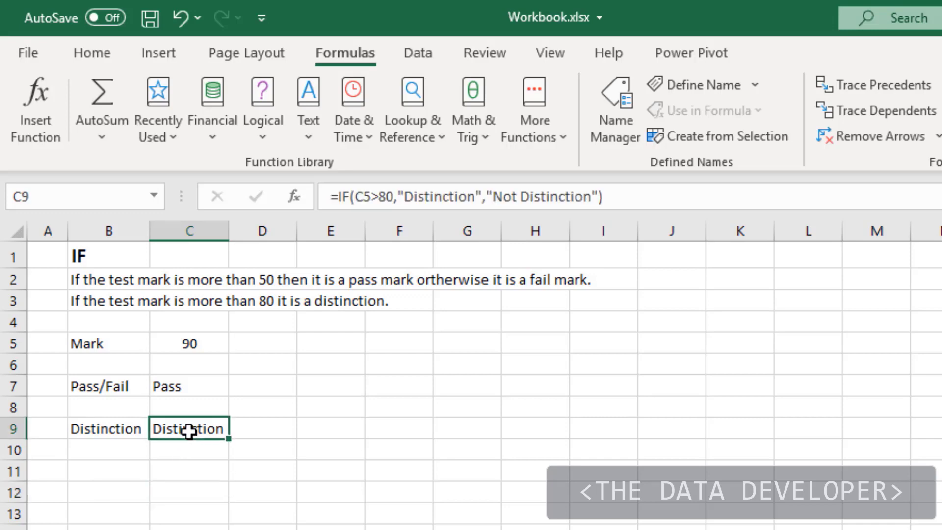
{"action": "left_click", "coordinate": [180, 387]}
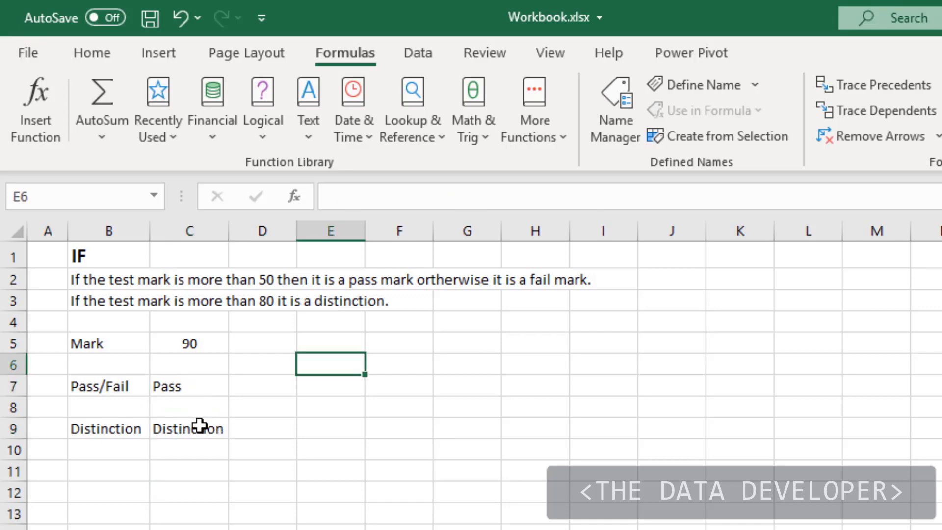
{"action": "left_click", "coordinate": [200, 425]}
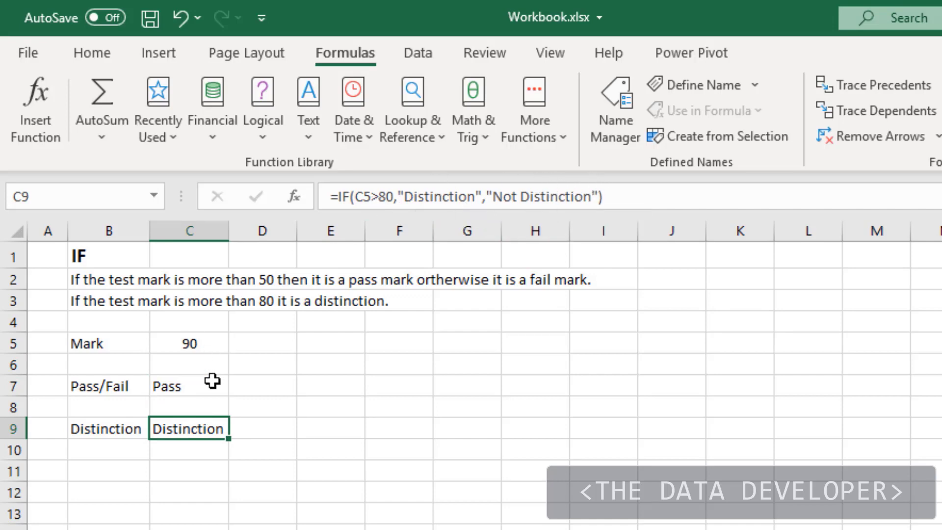
- Copy IF(C5>50,"Pass","Fail") without the leading equals sign from the formula in C7, leaving that cell's formula intact
{"action": "left_click", "coordinate": [212, 382]}
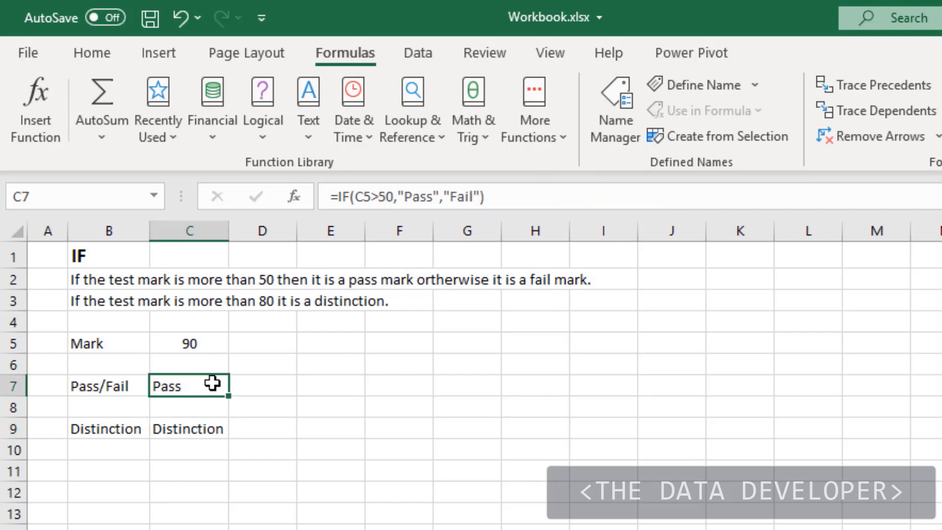
{"action": "left_click", "coordinate": [506, 197]}
{"action": "key", "text": "Left"}
{"action": "key", "text": "Left"}
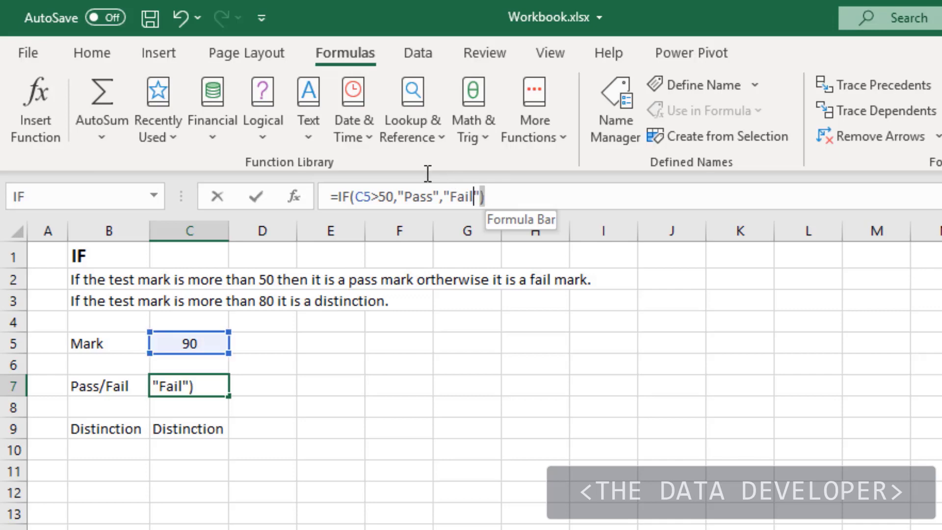
{"action": "left_click_drag", "start_coordinate": [428, 173], "coordinate": [345, 182]}
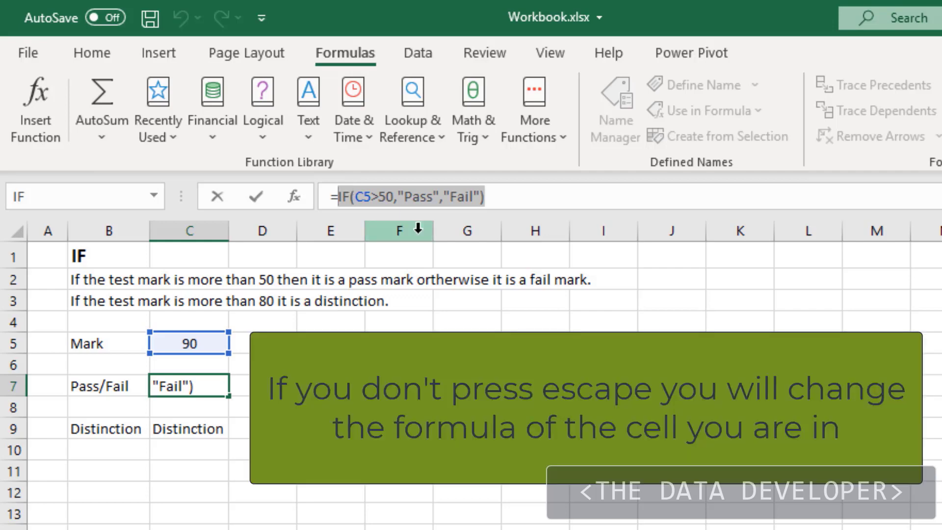
{"action": "key", "text": "Escape"}
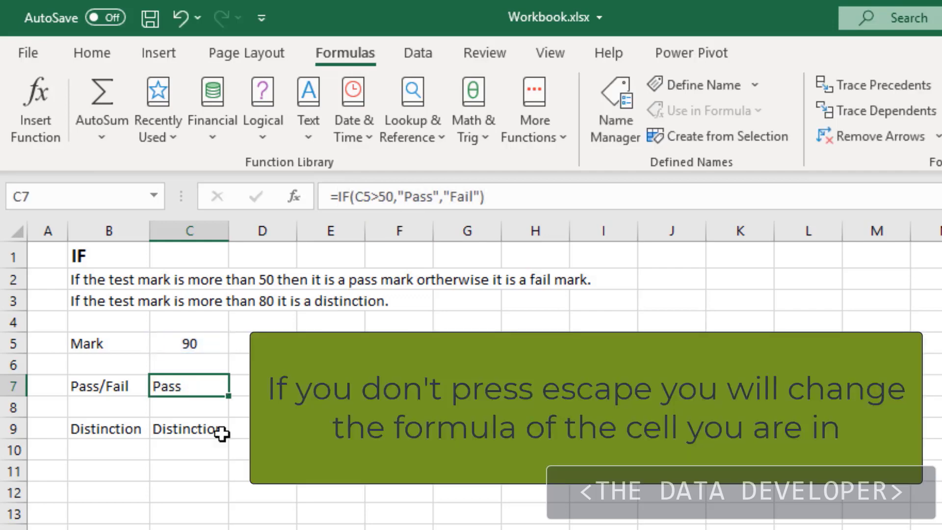
- Replace the "Not Distinction" argument in C9's formula with the nested IF(C5>50,"Pass","Fail")
{"action": "left_click", "coordinate": [200, 429]}
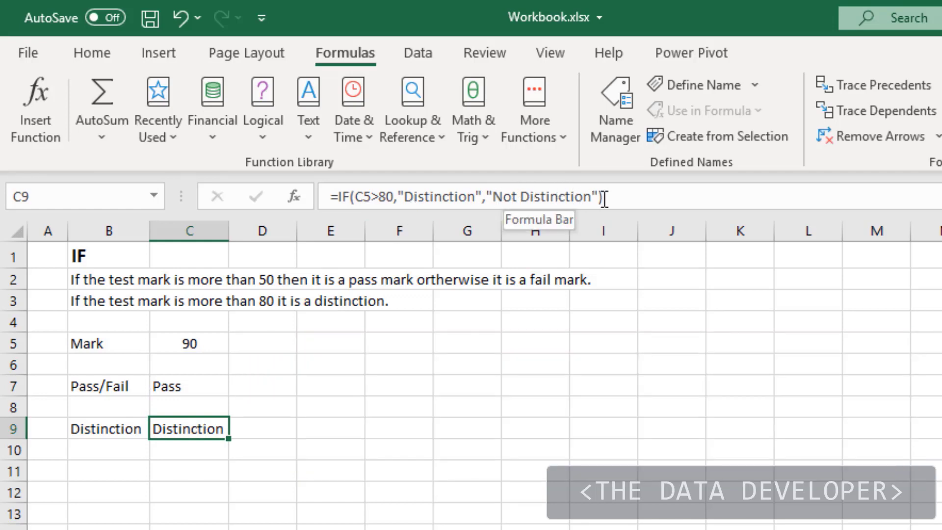
{"action": "left_click_drag", "start_coordinate": [600, 196], "coordinate": [489, 195]}
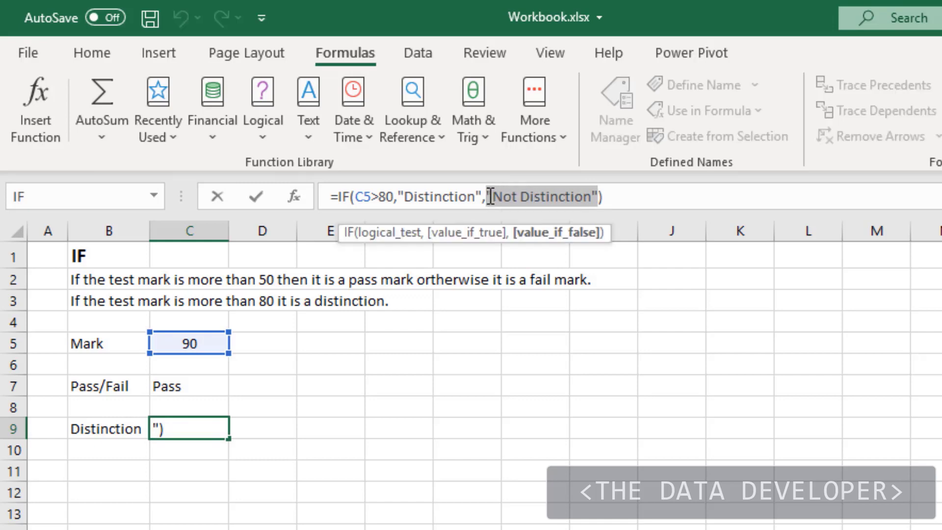
{"action": "type", "text": "IF(C5>50,\"Pass\",\"Fail\")"}
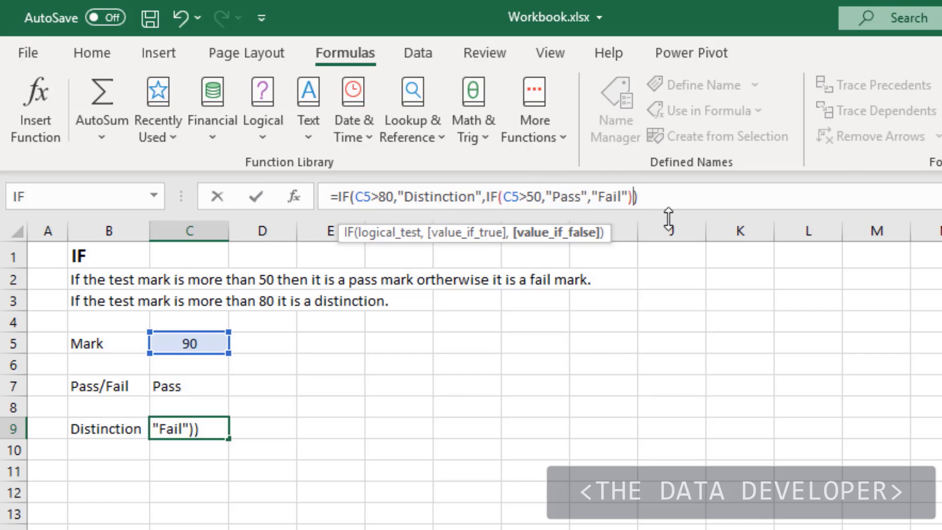
{"action": "key", "text": "Return"}
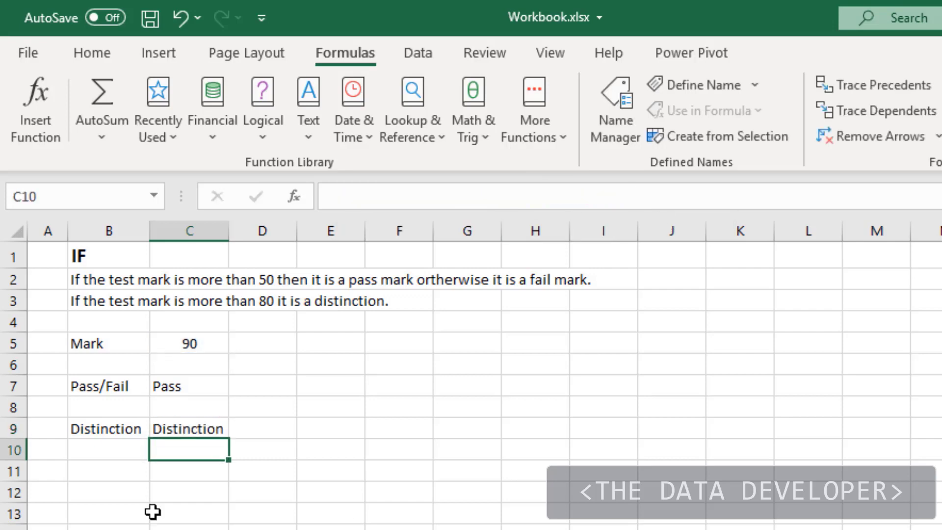
{"action": "left_click", "coordinate": [190, 434]}
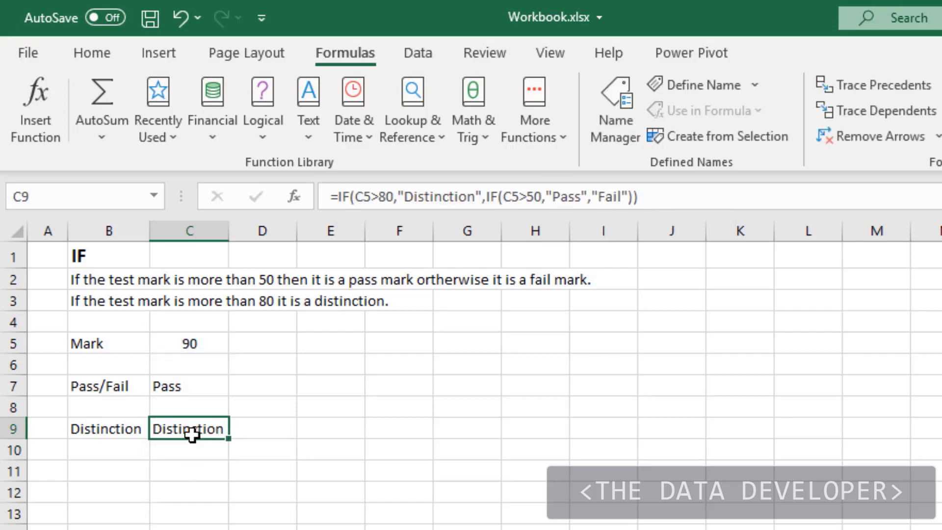
- Clear the separate Pass/Fail formula from cell C7
{"action": "left_click", "coordinate": [196, 400]}
{"action": "left_click", "coordinate": [195, 385]}
{"action": "key", "text": "Delete"}
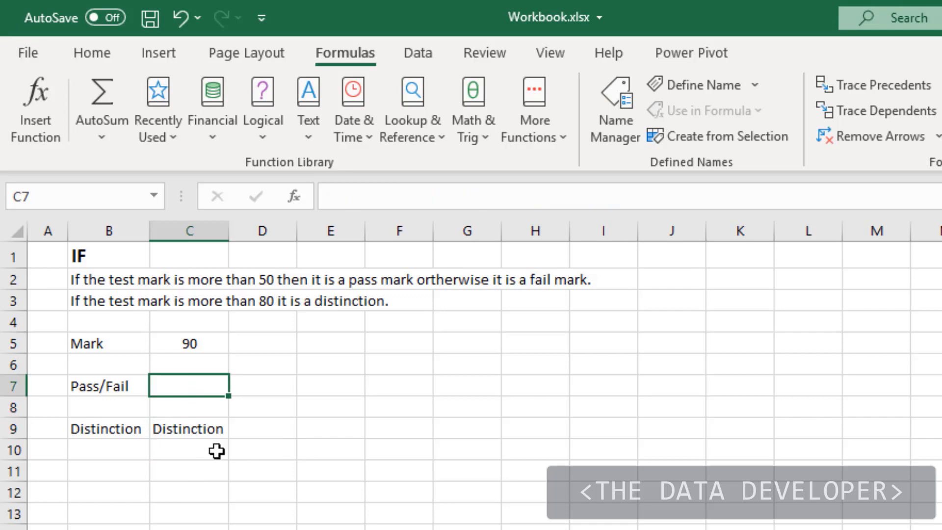
- Test the nested IF formula by entering the marks 40, 55 and 90 in turn in cell C5
{"action": "left_click", "coordinate": [196, 346]}
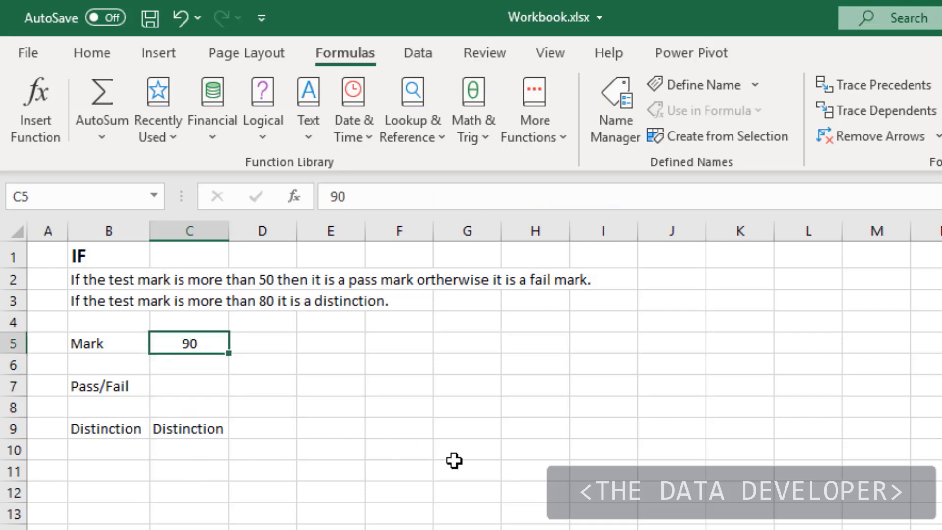
{"action": "type", "text": "40"}
{"action": "key", "text": "Return"}
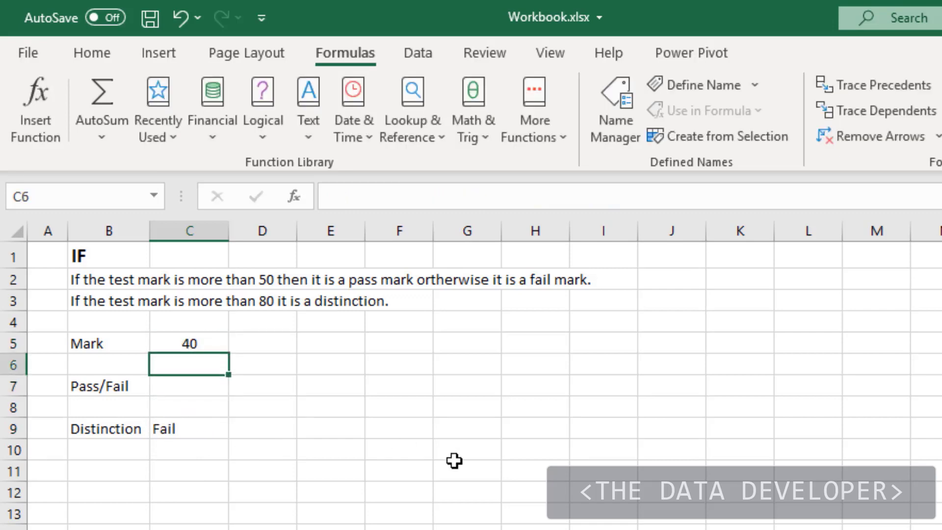
{"action": "key", "text": "Up"}
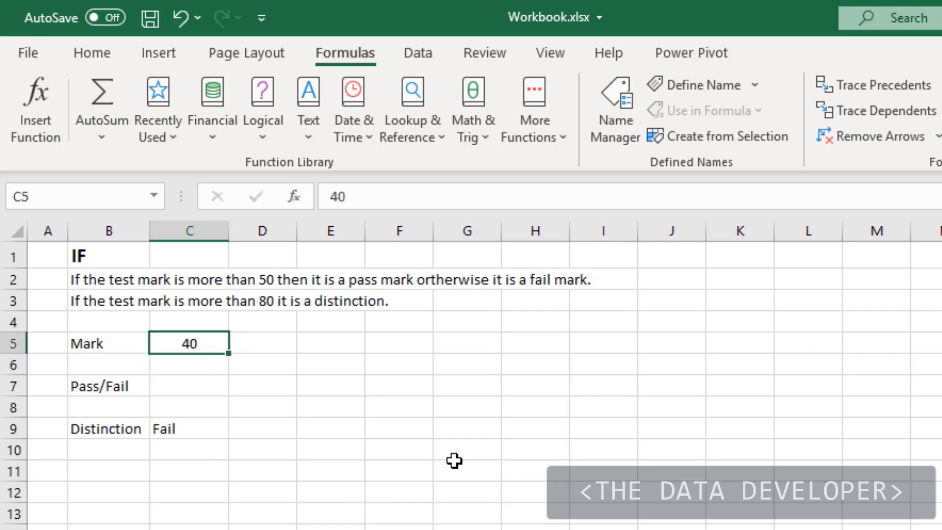
{"action": "type", "text": "55"}
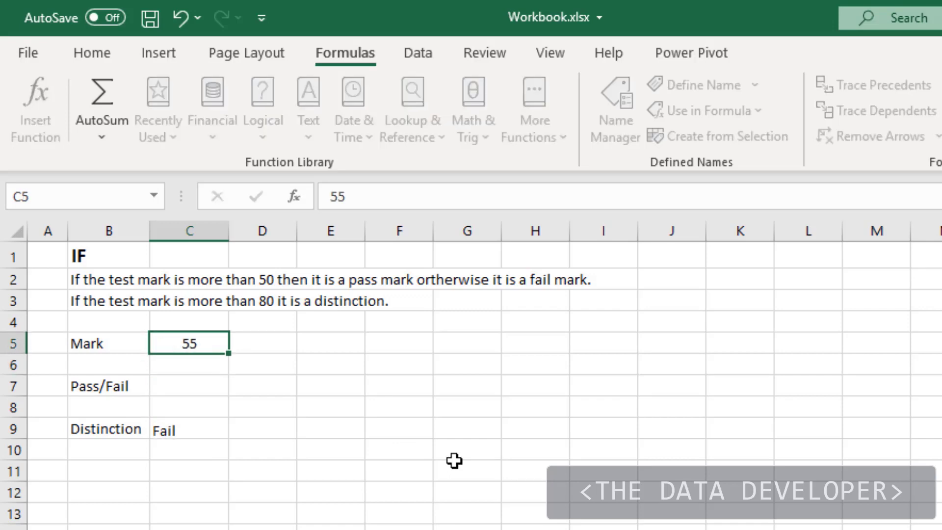
{"action": "key", "text": "Return"}
{"action": "key", "text": "Up"}
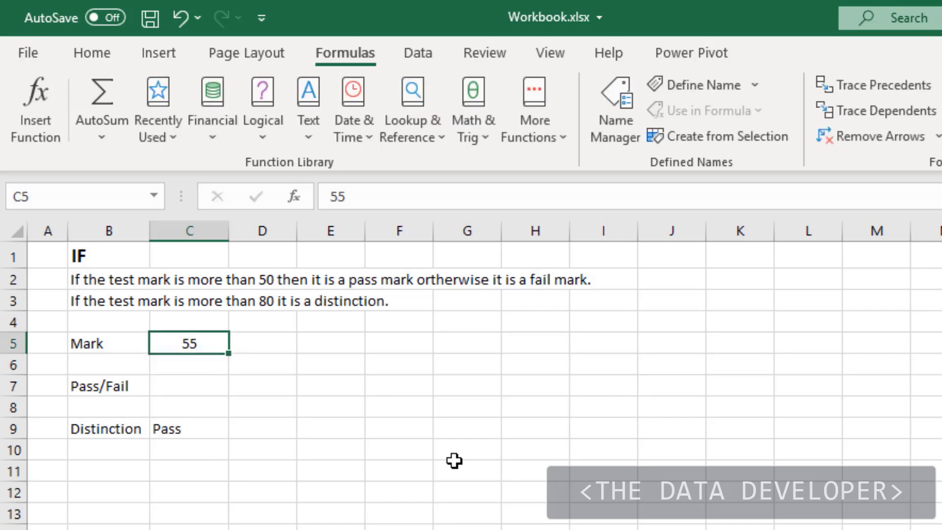
{"action": "type", "text": "90"}
{"action": "key", "text": "Return"}
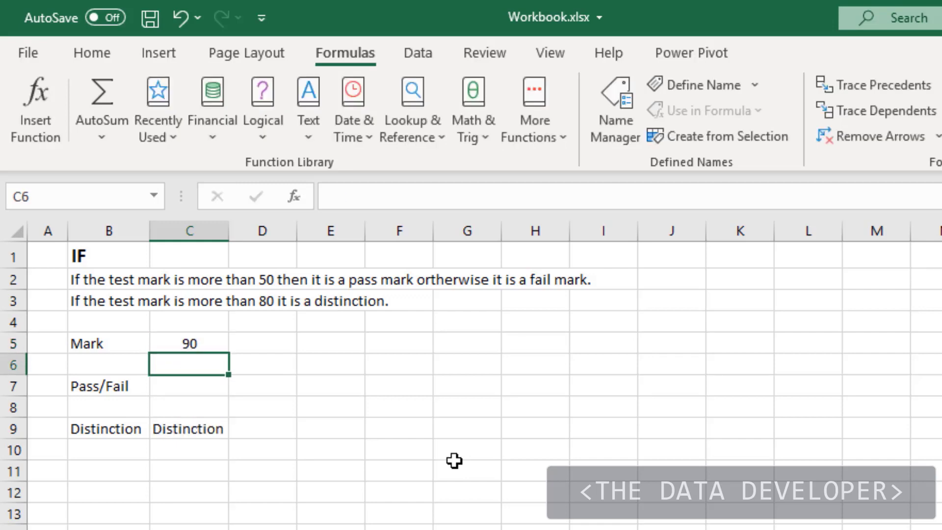
- Copy the nested IF formula from C9 and enter it as plain text, prefixed with an apostrophe, in cell E9
{"action": "left_click", "coordinate": [202, 429]}
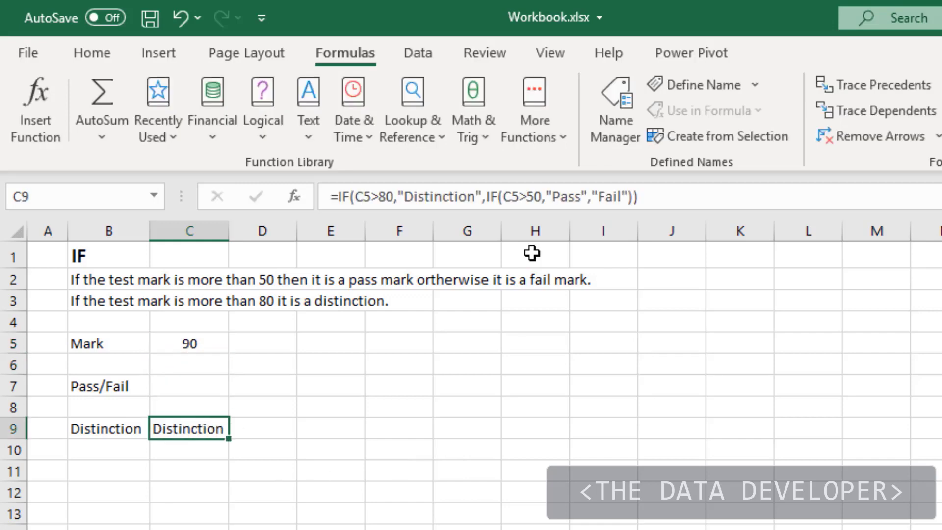
{"action": "left_click_drag", "start_coordinate": [649, 203], "coordinate": [272, 169]}
{"action": "key", "text": "ctrl+c"}
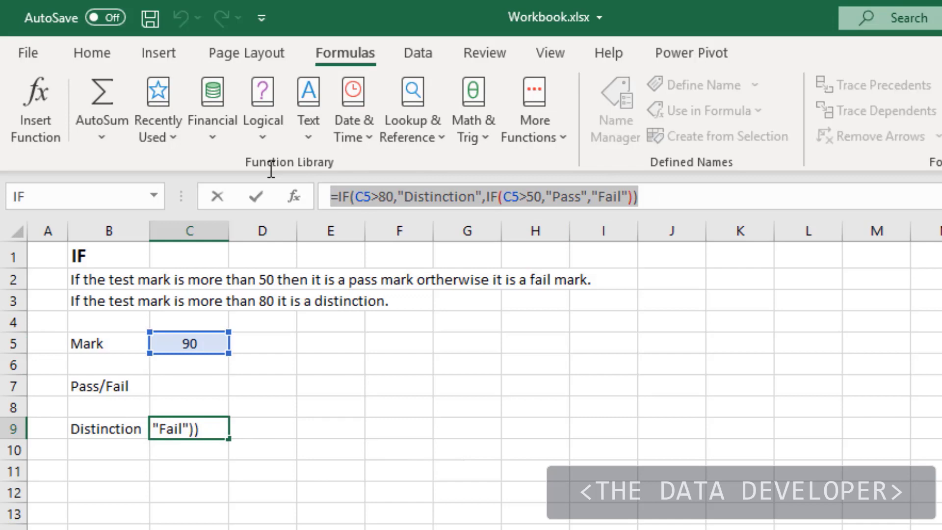
{"action": "key", "text": "Escape"}
{"action": "left_click", "coordinate": [332, 434]}
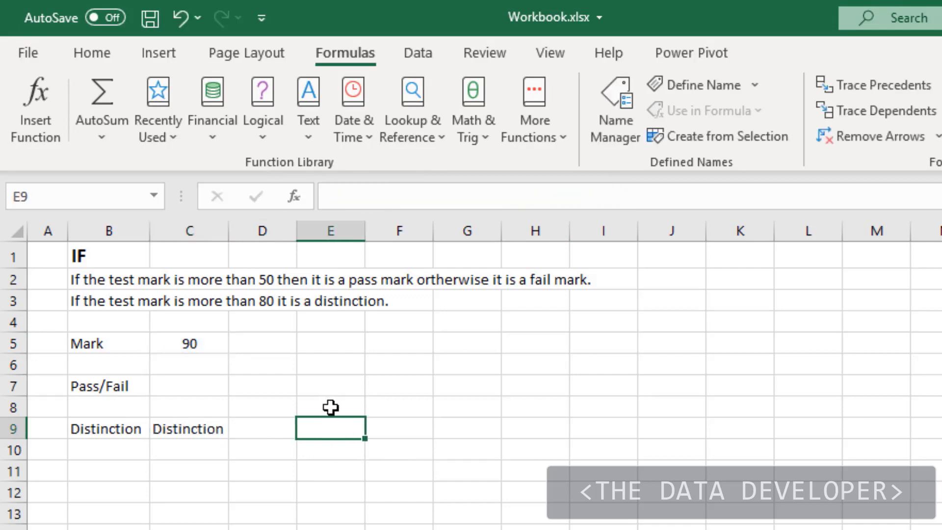
{"action": "left_click", "coordinate": [369, 202]}
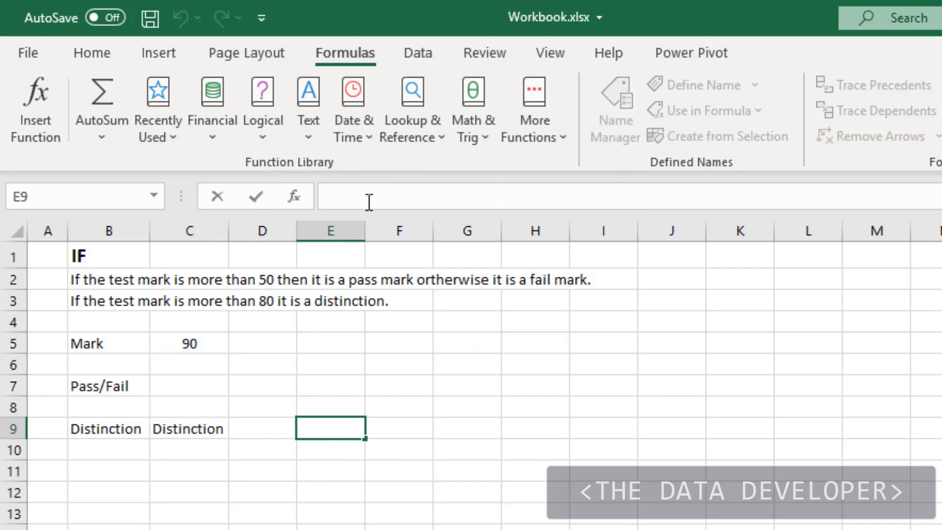
{"action": "type", "text": "'"}
{"action": "key", "text": "ctrl+v"}
{"action": "key", "text": "Return"}
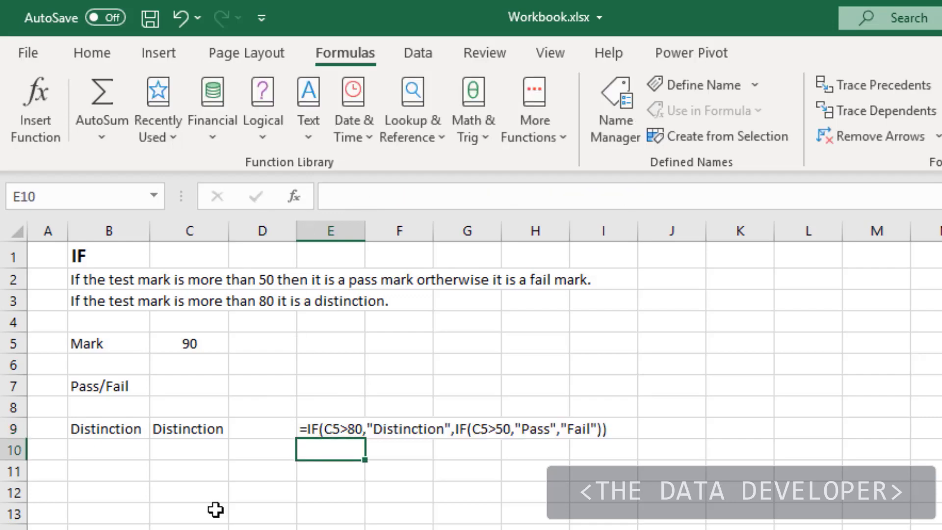
{"action": "left_click", "coordinate": [358, 489]}
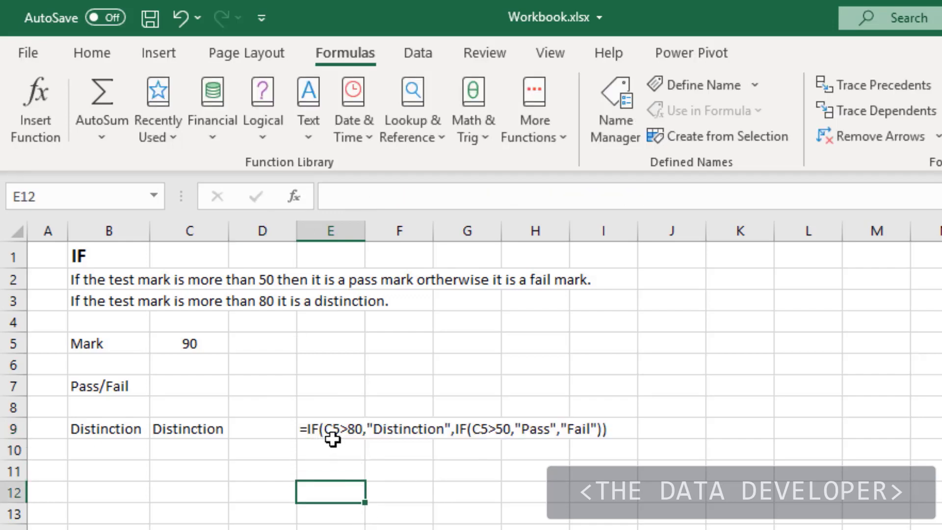
{"action": "left_click", "coordinate": [334, 443]}
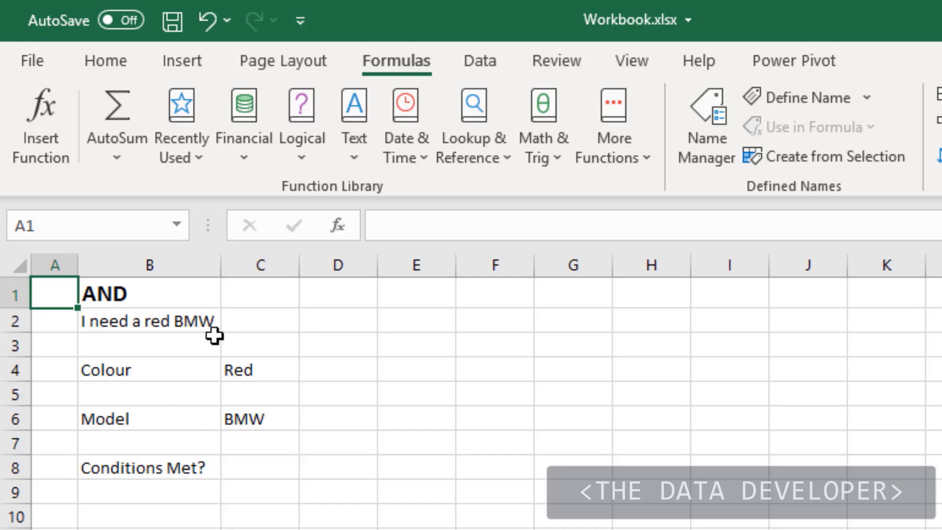
- Start an AND formula in C8 of the AND sheet with C4="Red" as its first condition
{"action": "left_click", "coordinate": [334, 470]}
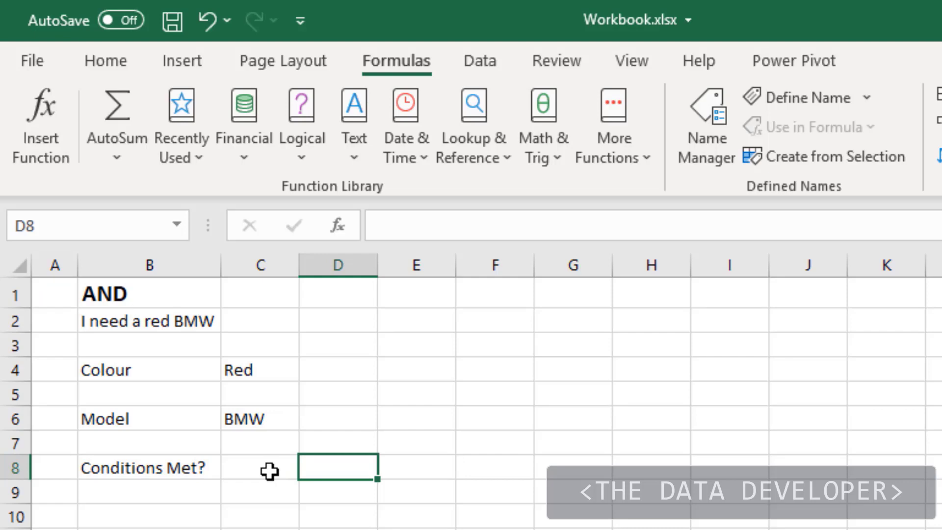
{"action": "left_click", "coordinate": [269, 471]}
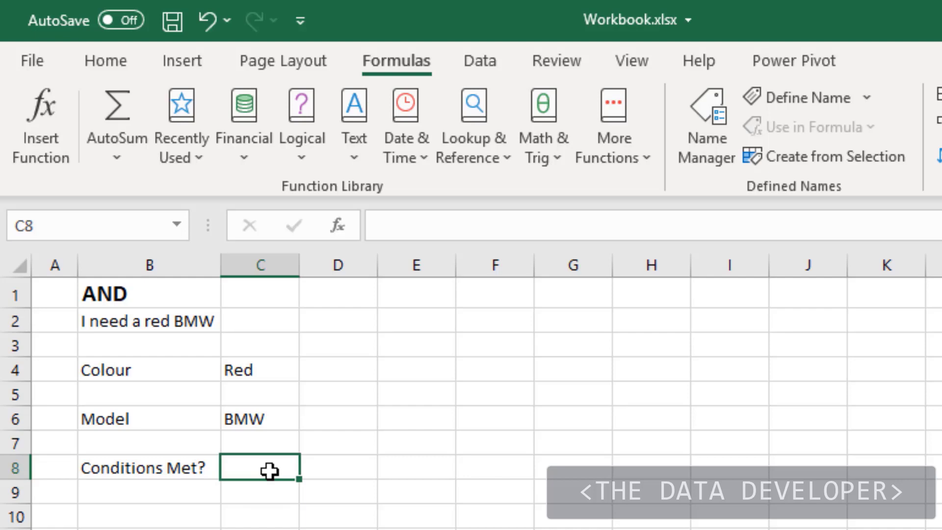
{"action": "type", "text": "=ab"}
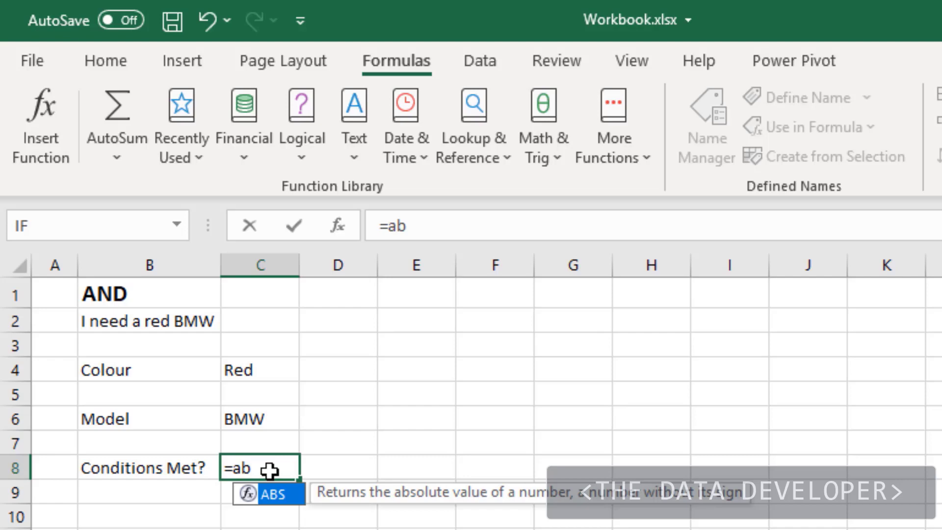
{"action": "key", "text": "BackSpace"}
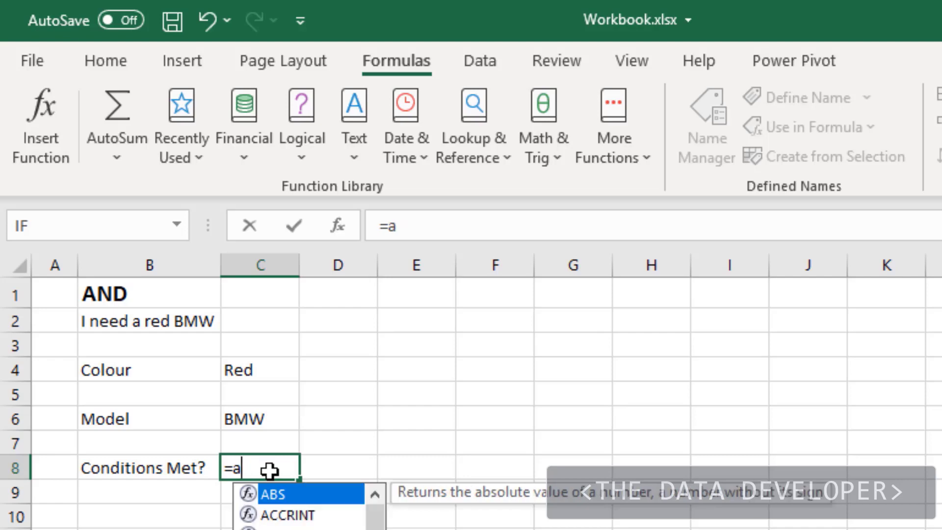
{"action": "type", "text": "n"}
{"action": "key", "text": "Tab"}
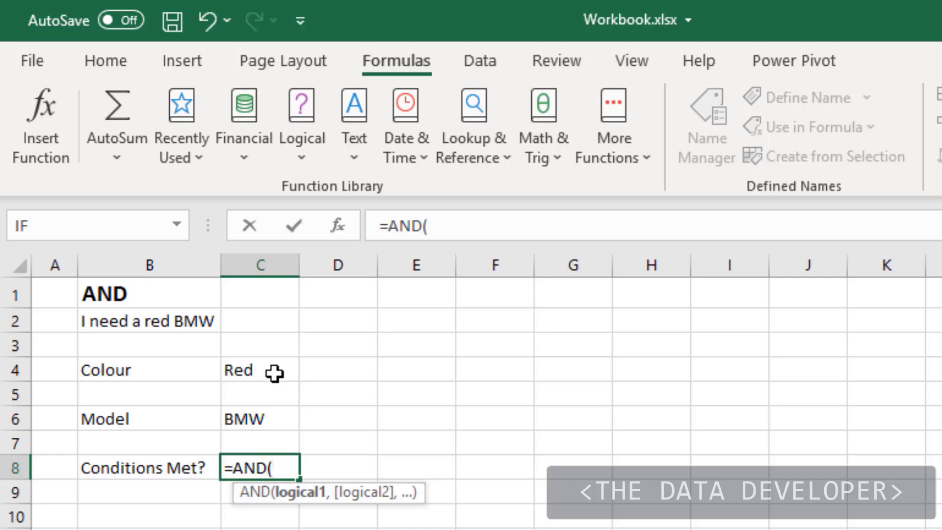
{"action": "left_click", "coordinate": [242, 366]}
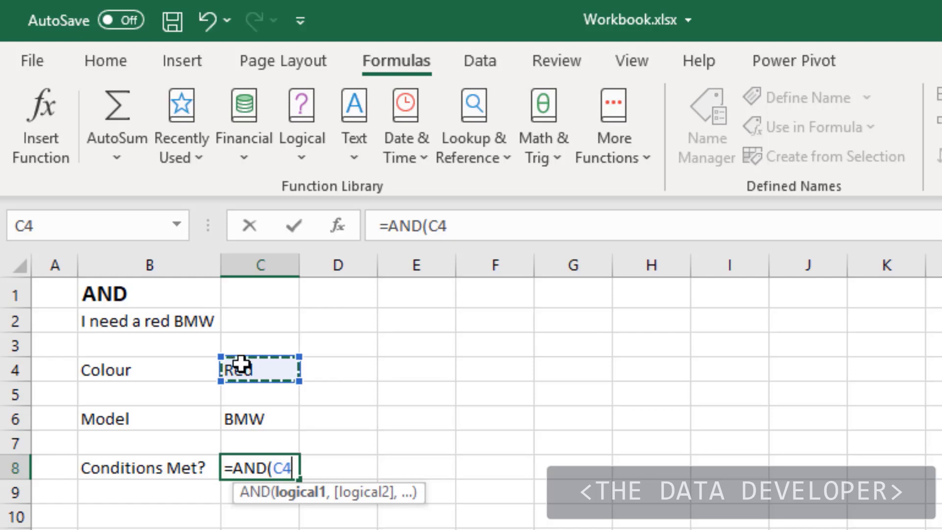
{"action": "type", "text": "="}
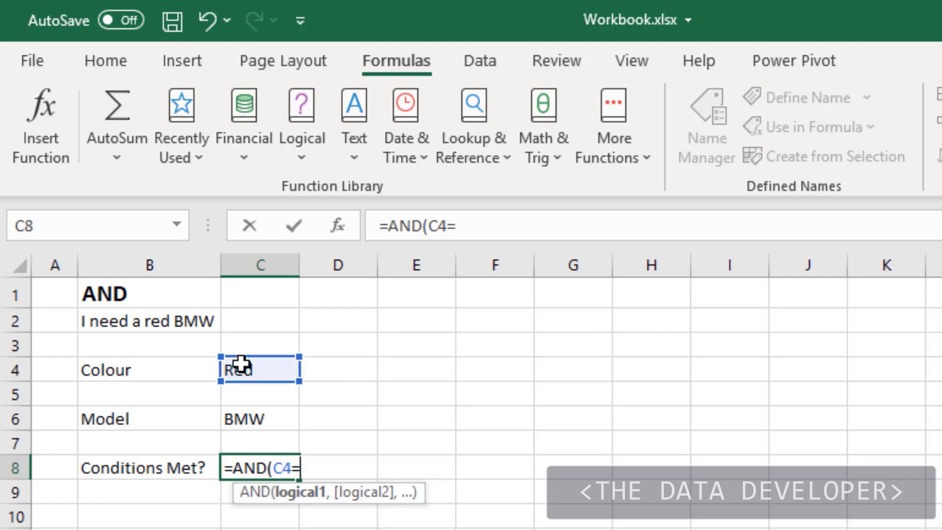
{"action": "type", "text": "\"Red"}
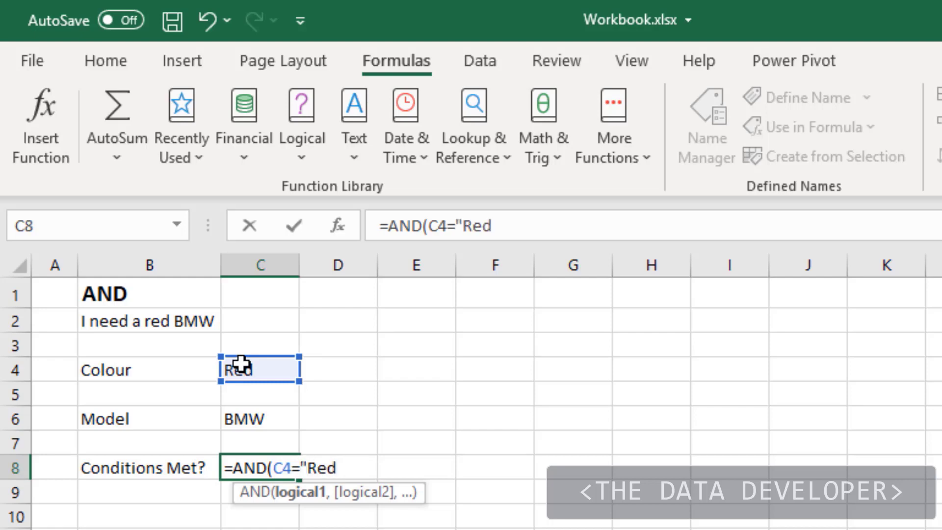
{"action": "type", "text": "\","}
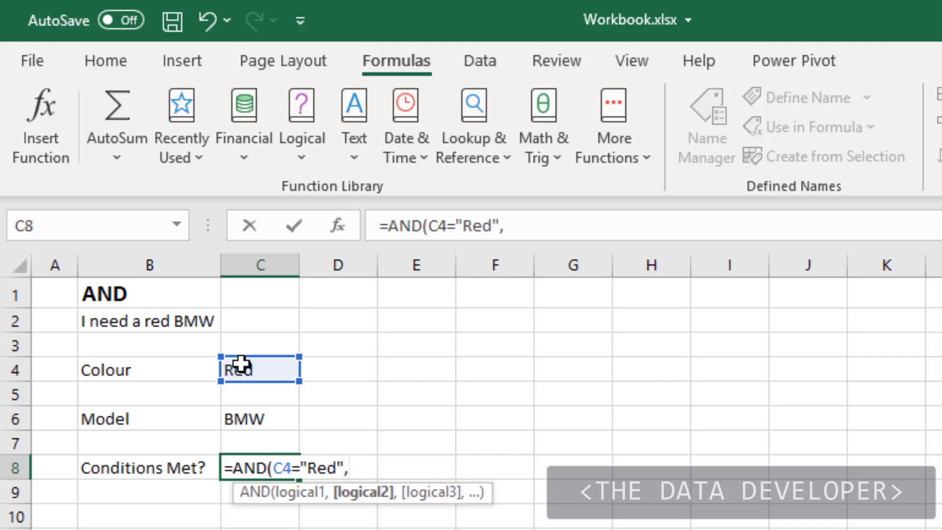
- Add C6="BMW" as the second condition and complete the AND formula in C8
{"action": "left_click", "coordinate": [244, 418]}
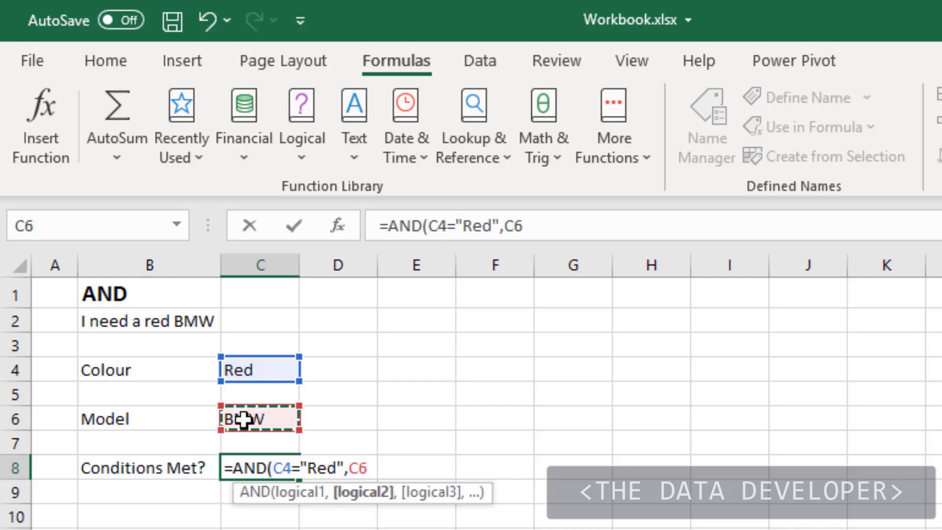
{"action": "type", "text": "="}
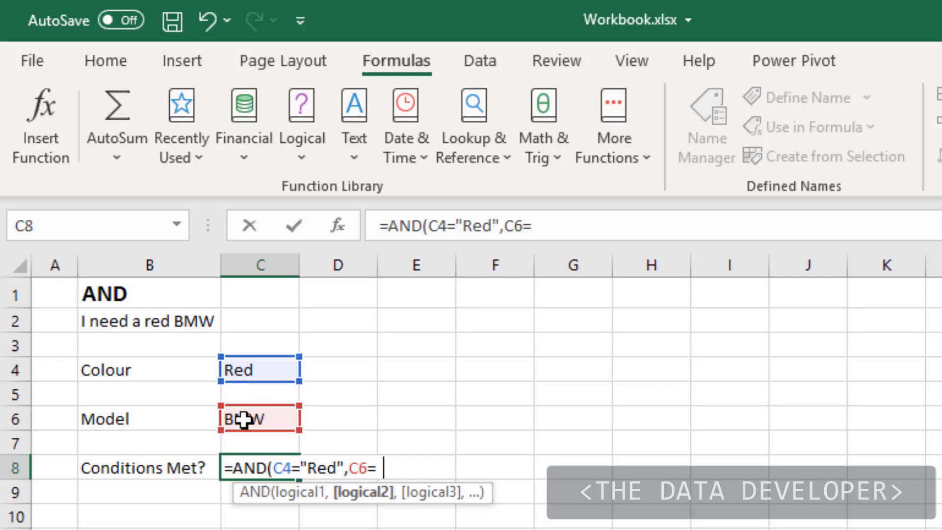
{"action": "type", "text": "\"BM"}
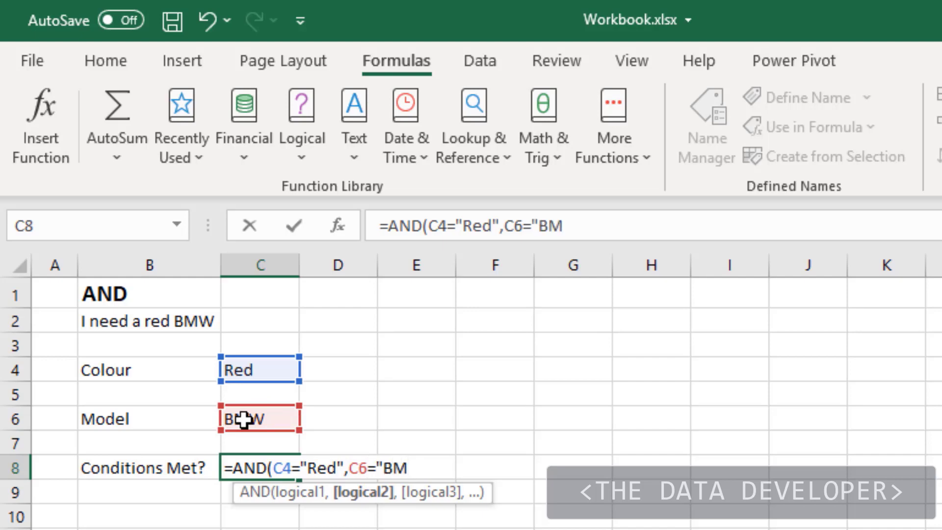
{"action": "type", "text": "W\")"}
{"action": "key", "text": "Return"}
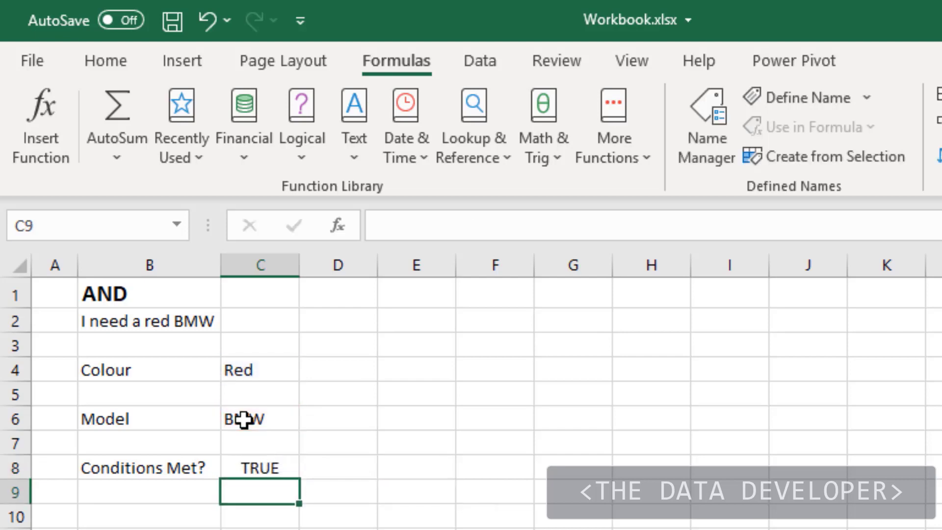
{"action": "key", "text": "Up"}
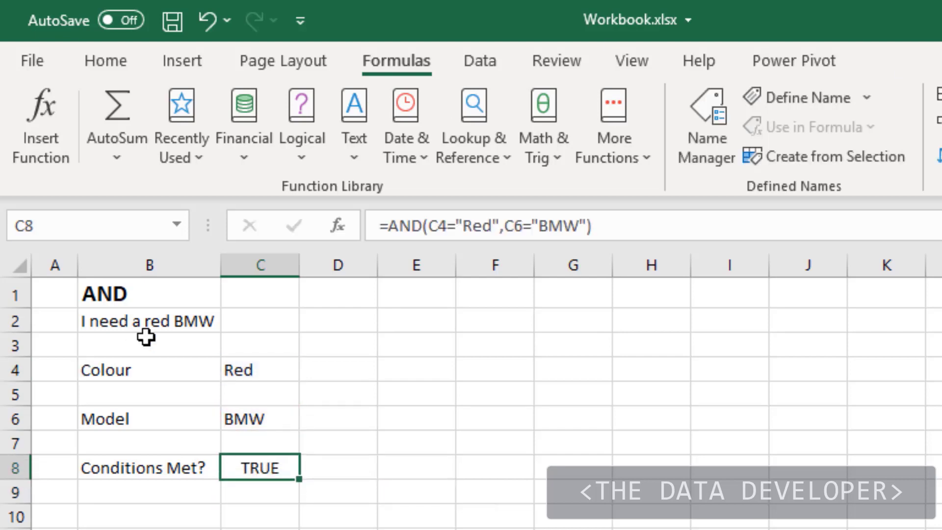
- Test the AND formula by changing the colour in C4 to Blue and back to Red
{"action": "left_click", "coordinate": [251, 370]}
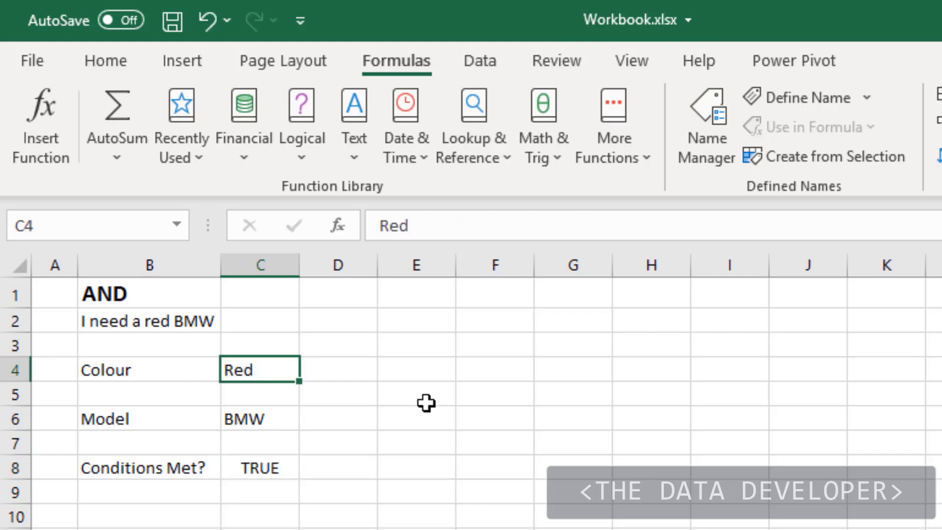
{"action": "type", "text": "Blue"}
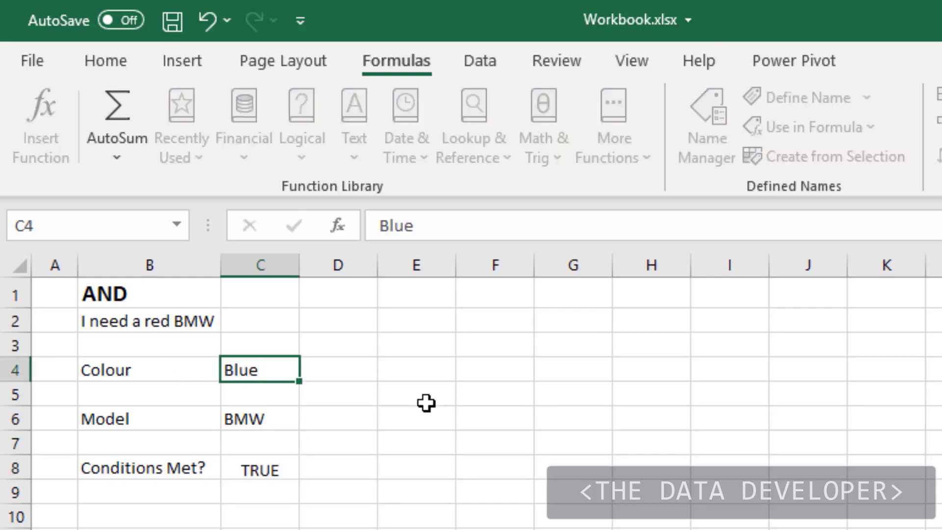
{"action": "key", "text": "Return"}
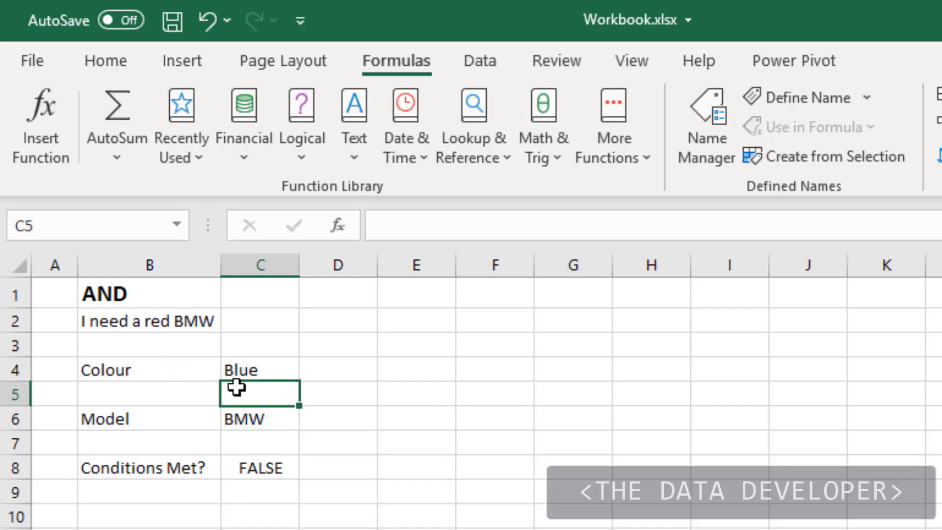
{"action": "left_click", "coordinate": [263, 370]}
{"action": "key", "text": "Down"}
{"action": "key", "text": "Down"}
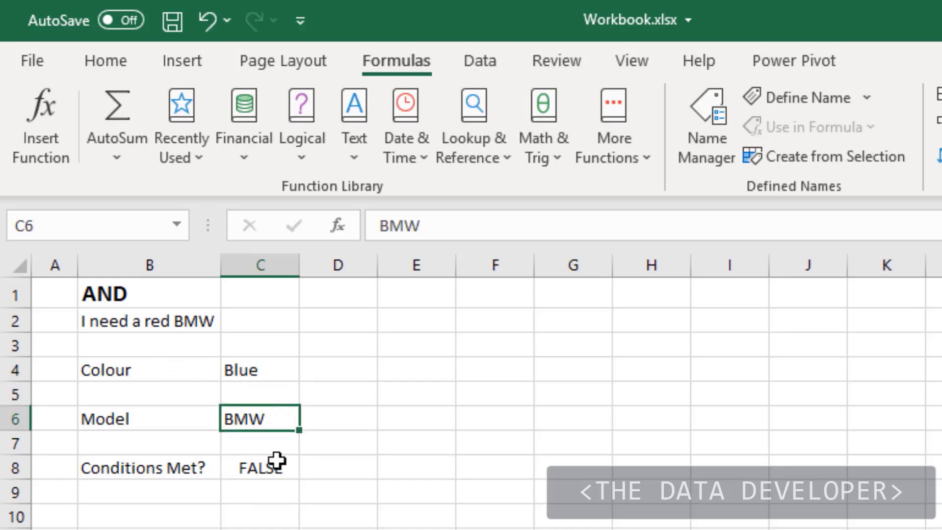
{"action": "left_click", "coordinate": [263, 371]}
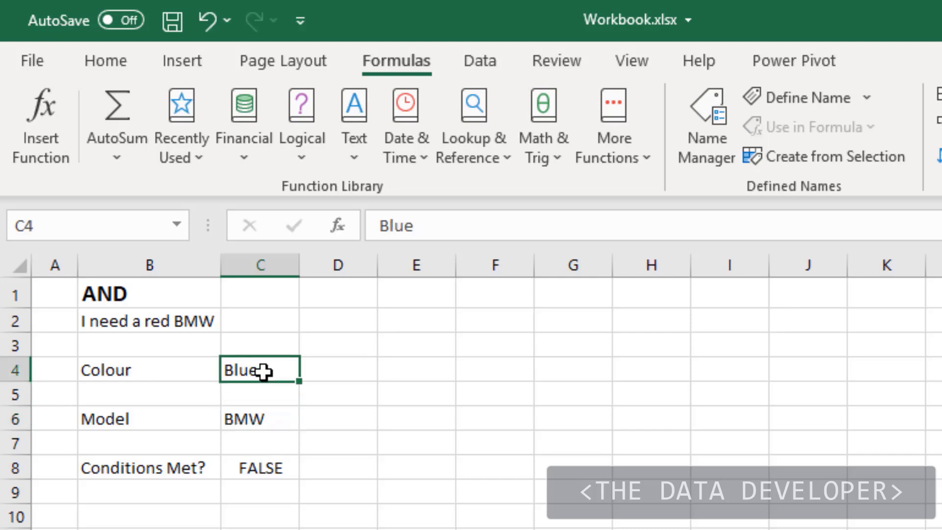
{"action": "type", "text": "Red"}
{"action": "key", "text": "Return"}
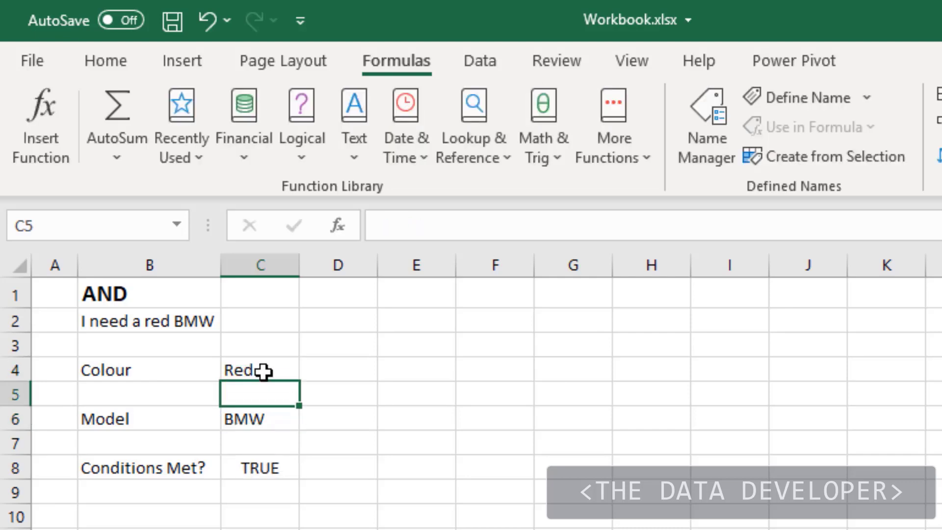
- Test the AND formula with Volvo as the model in C6, and undo that change
{"action": "key", "text": "Down"}
{"action": "type", "text": "Vol"}
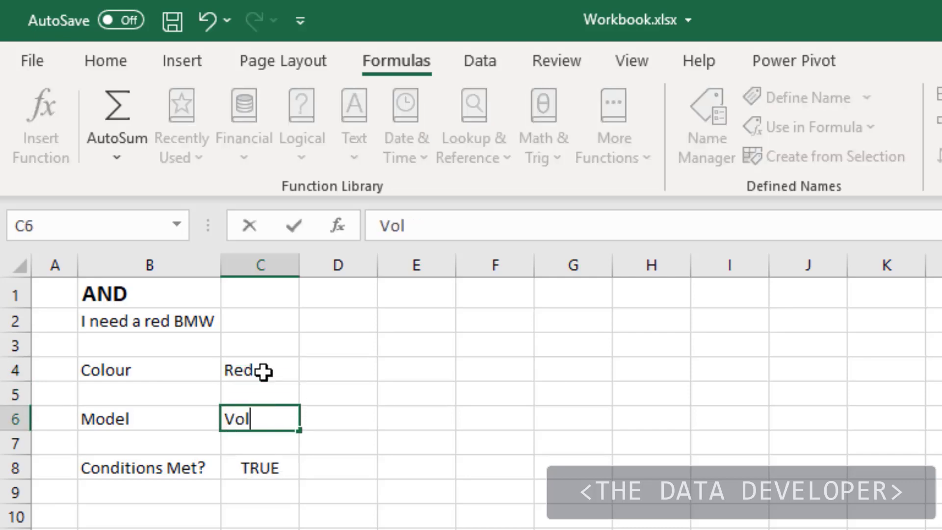
{"action": "type", "text": "vo"}
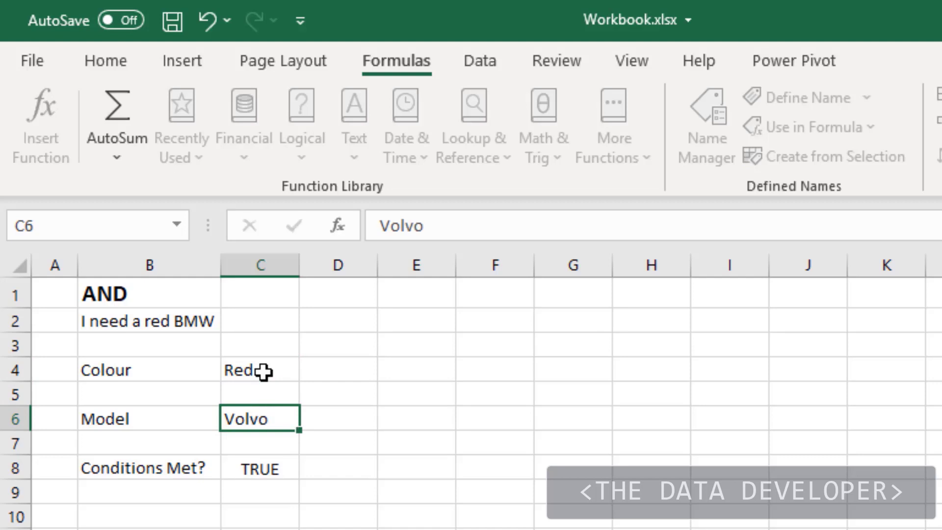
{"action": "key", "text": "Return"}
{"action": "key", "text": "ctrl+z"}
{"action": "left_click", "coordinate": [342, 519]}
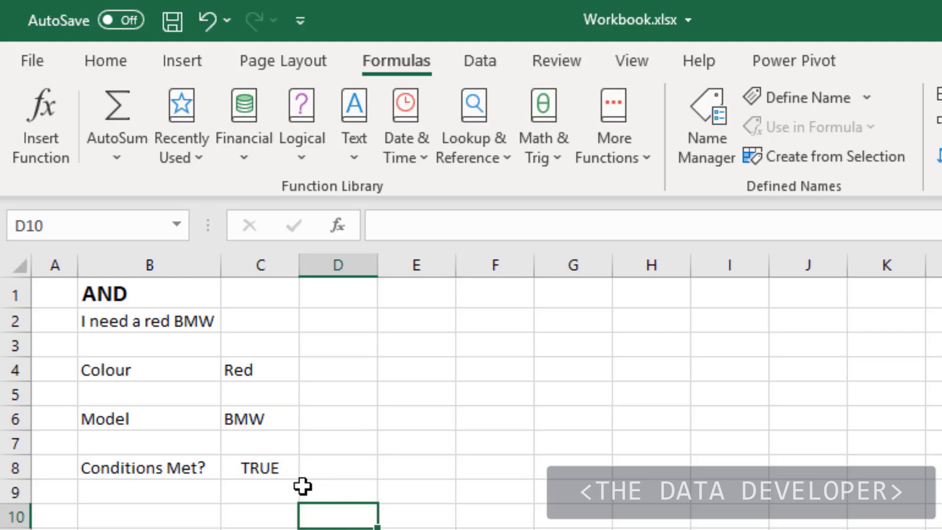
- Review the conditions of C8's AND formula in the Function Arguments dialog, including the empty Logical3 and Logical4 arguments
{"action": "left_click", "coordinate": [258, 463]}
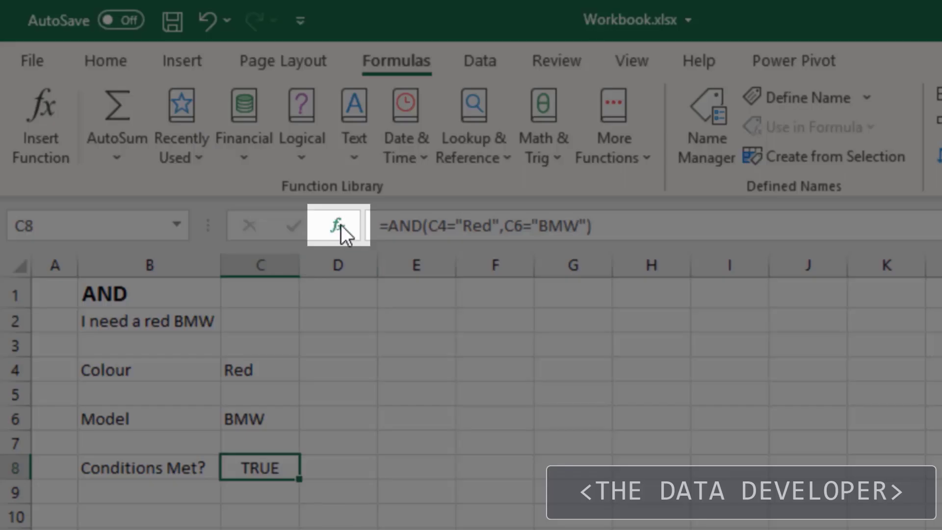
{"action": "left_click", "coordinate": [338, 226]}
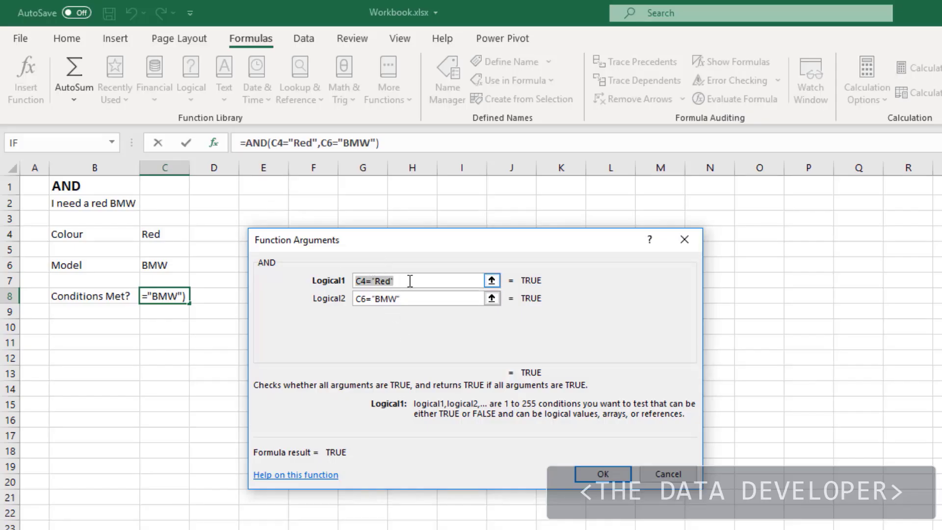
{"action": "left_click", "coordinate": [410, 297]}
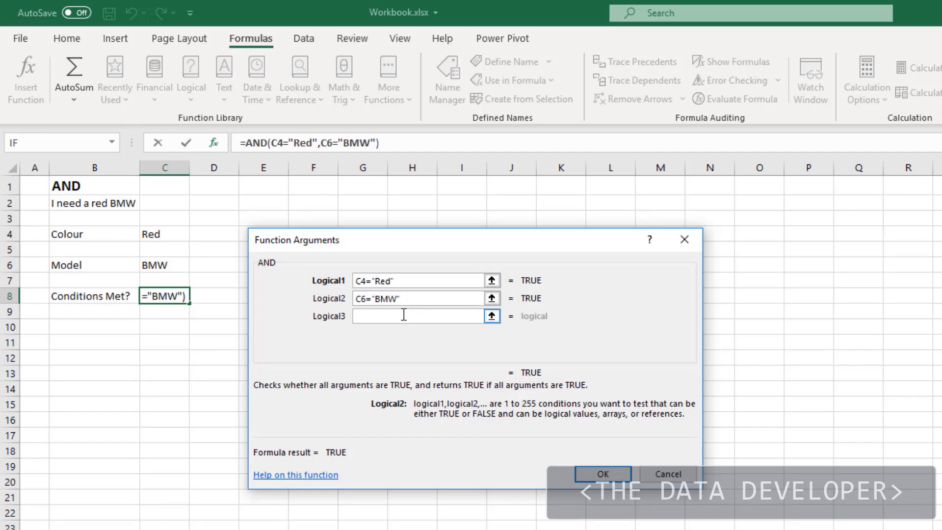
{"action": "left_click", "coordinate": [404, 314]}
{"action": "left_click", "coordinate": [412, 334]}
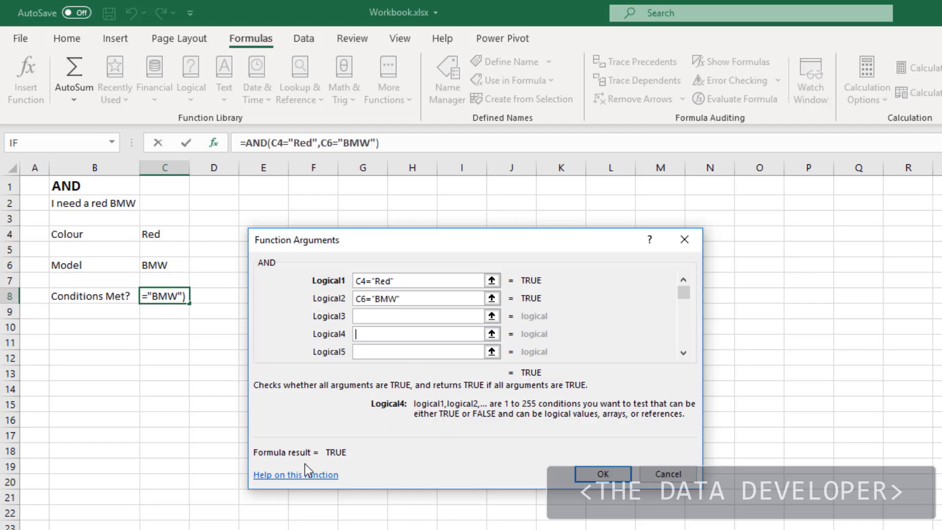
{"action": "left_click", "coordinate": [603, 473]}
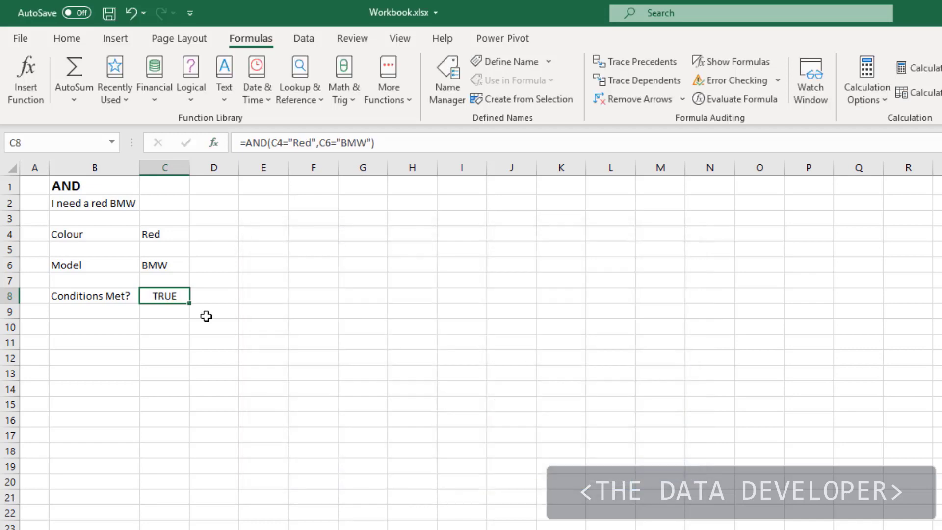
- Switch to the OR sheet and review the colour in C4 and the speed in C6
{"action": "left_click", "coordinate": [269, 296]}
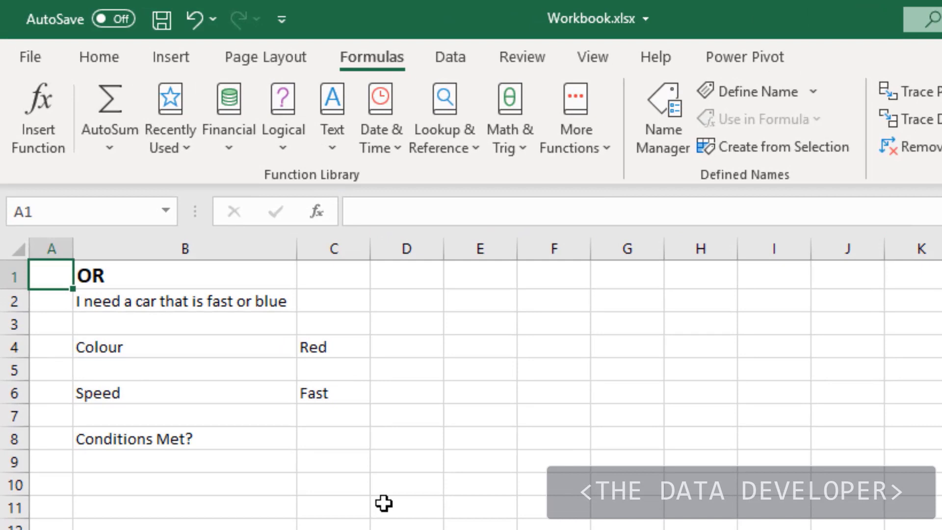
{"action": "left_click", "coordinate": [402, 463]}
{"action": "left_click", "coordinate": [339, 350]}
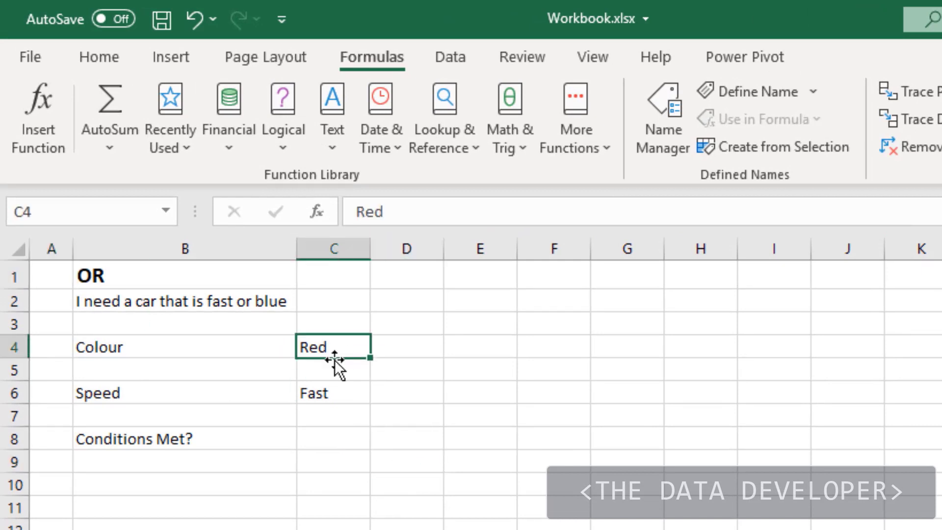
{"action": "left_click", "coordinate": [327, 395]}
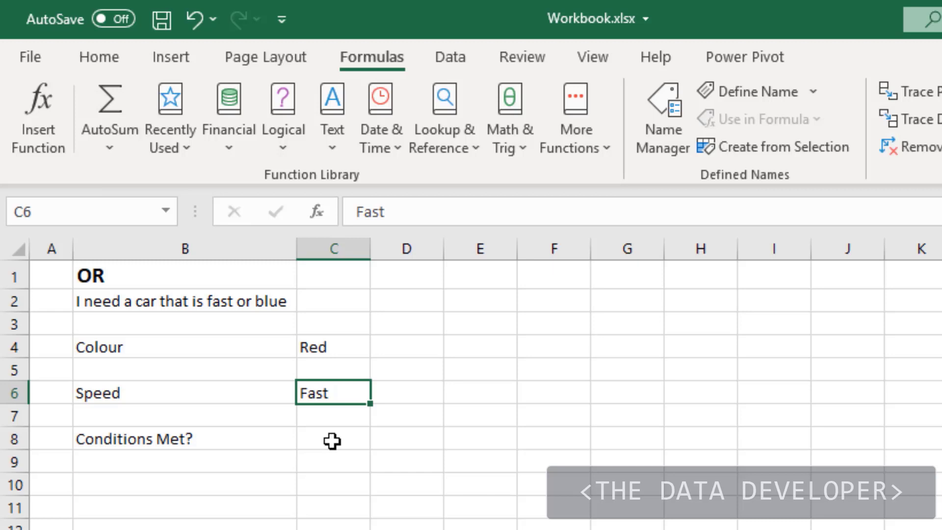
- Start an OR formula in C8 with C4="Blue" as the first condition
{"action": "left_click", "coordinate": [332, 440]}
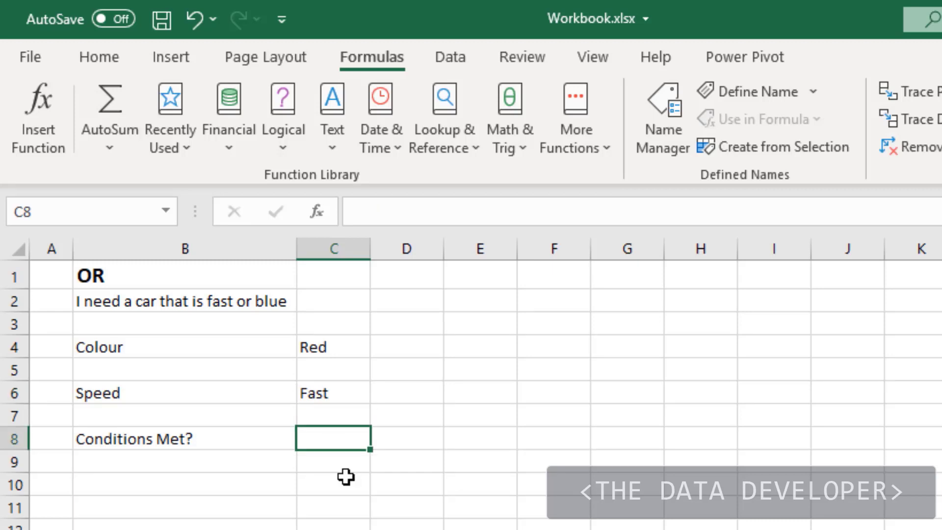
{"action": "type", "text": "=or"}
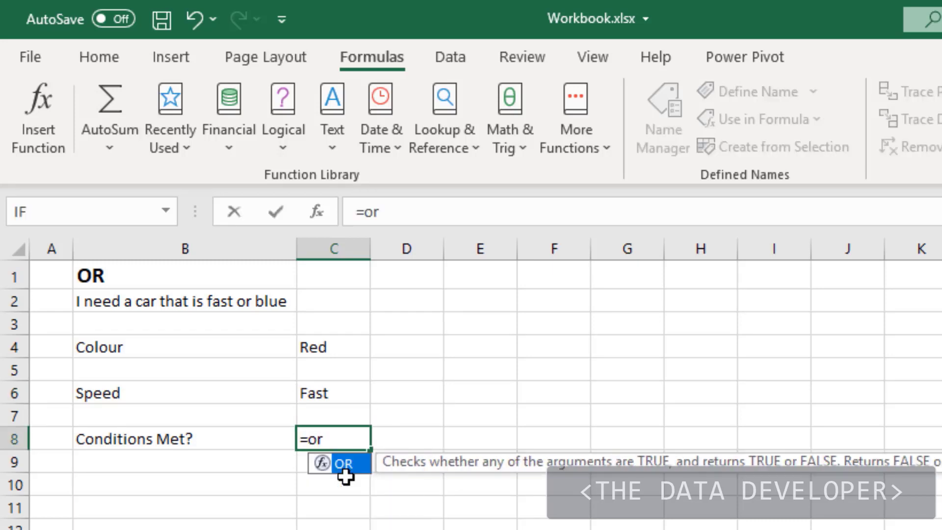
{"action": "double_click", "coordinate": [346, 475]}
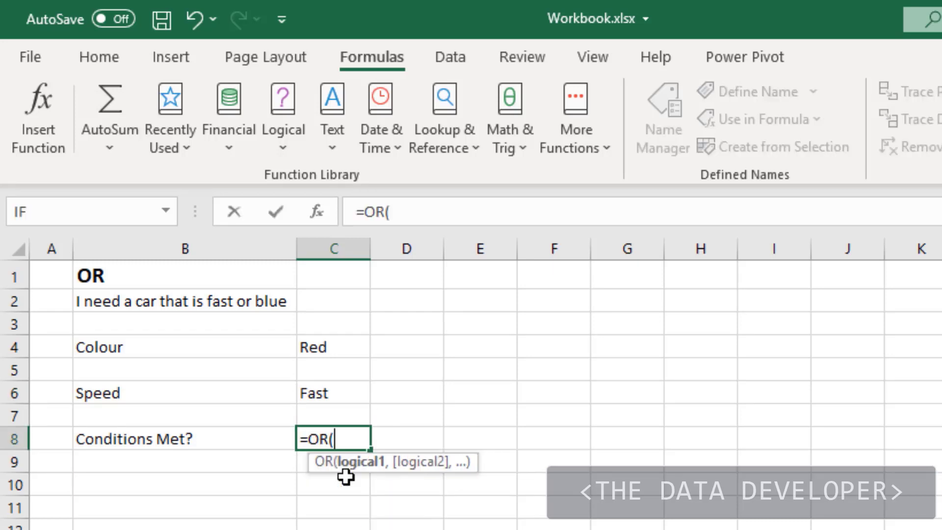
{"action": "left_click", "coordinate": [328, 348]}
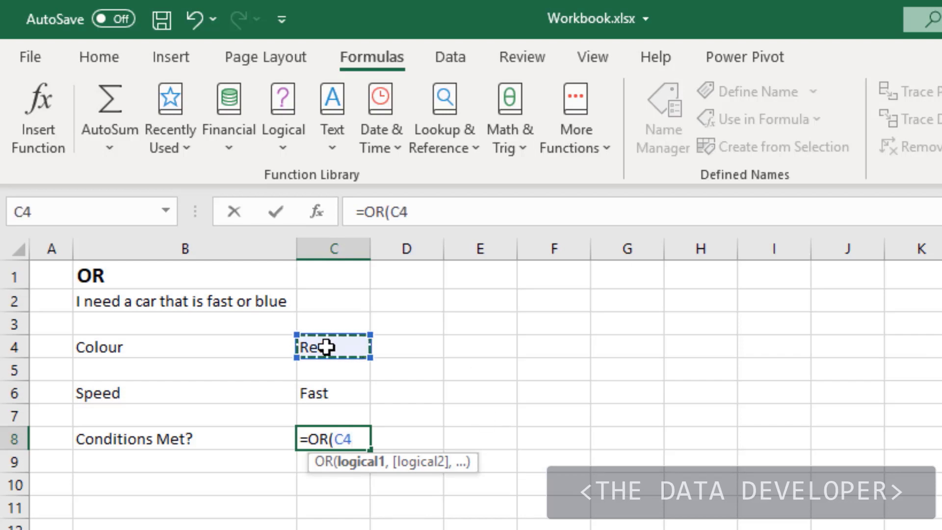
{"action": "type", "text": "=\"Bl"}
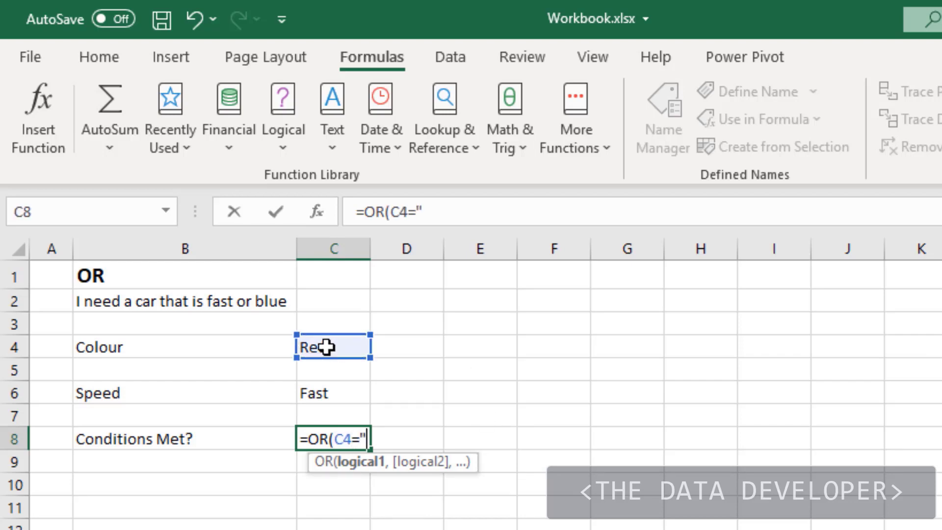
{"action": "type", "text": "ue"}
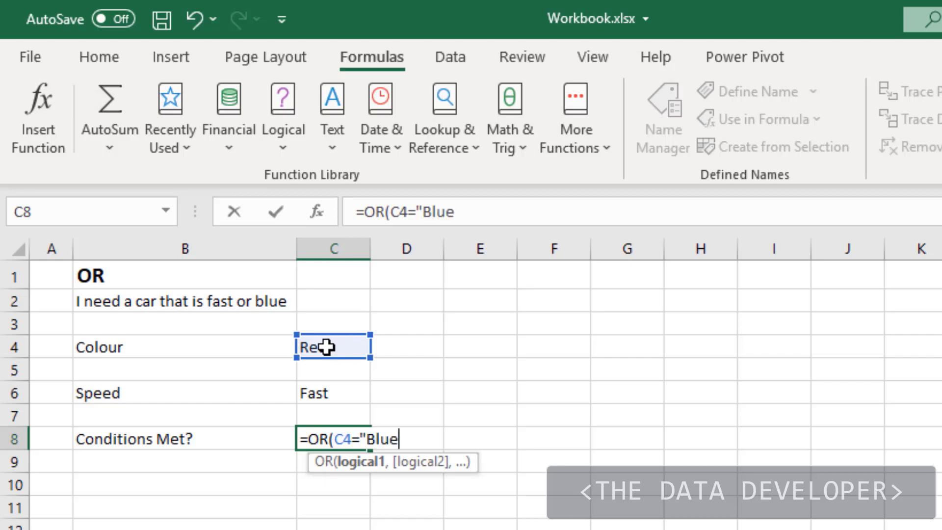
{"action": "type", "text": "\","}
- Add C6="Fast" as the second condition and complete the OR formula in C8
{"action": "left_click", "coordinate": [336, 390]}
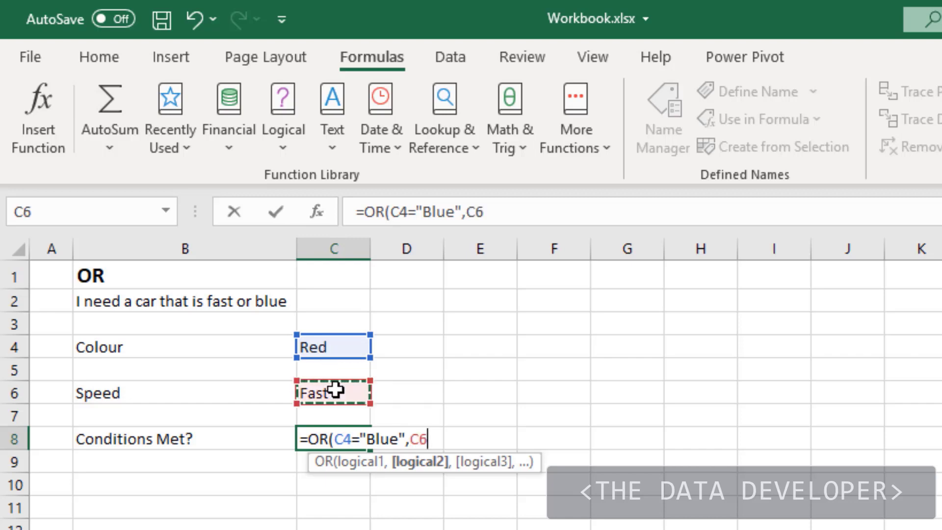
{"action": "type", "text": "="}
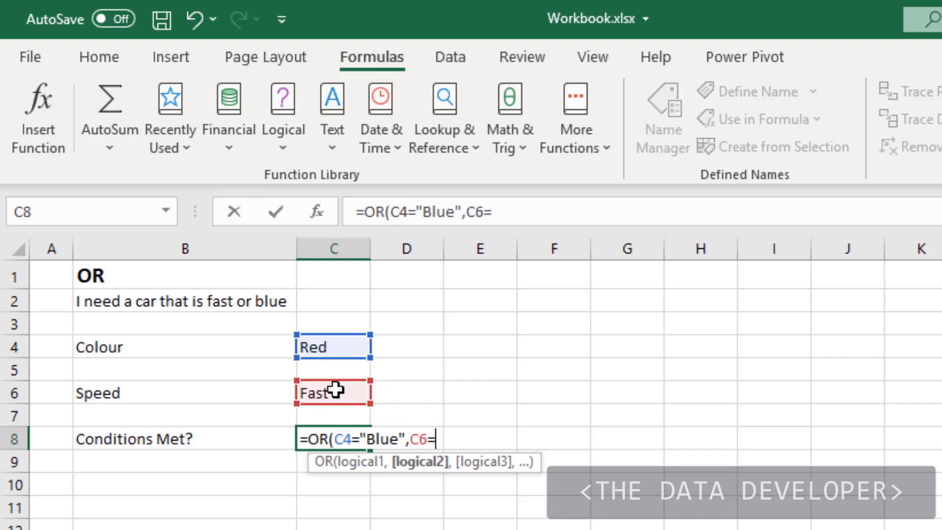
{"action": "type", "text": "\"Fast"}
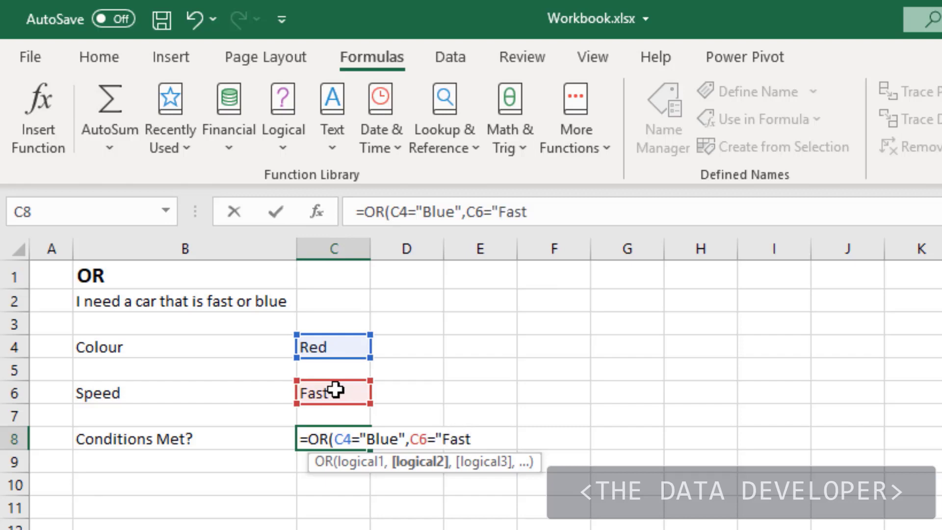
{"action": "type", "text": "\")"}
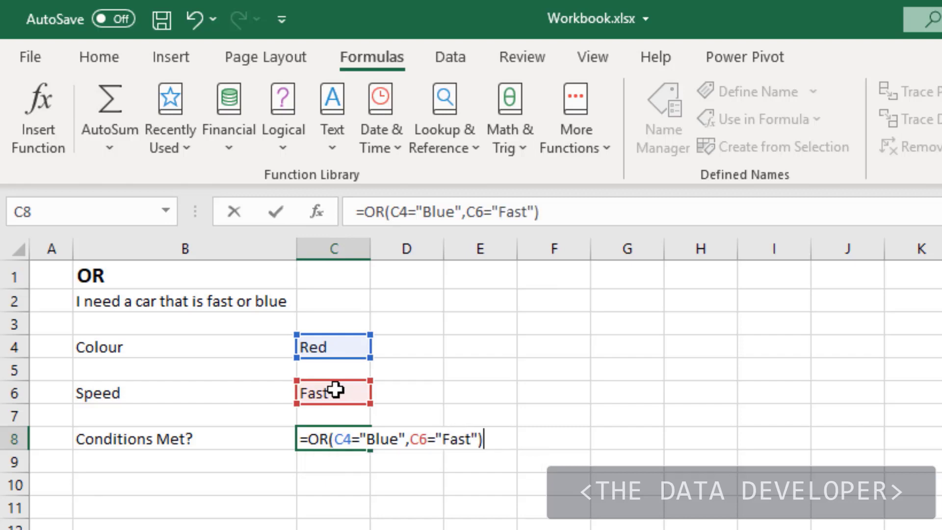
{"action": "key", "text": "Return"}
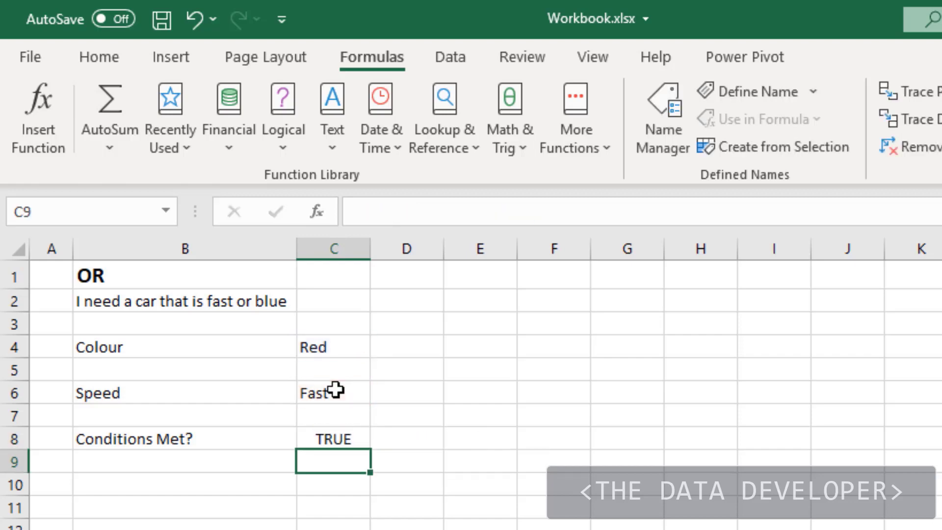
- Test the OR formula by changing the colour in C4 to Blue and back to Red
{"action": "left_click", "coordinate": [355, 349]}
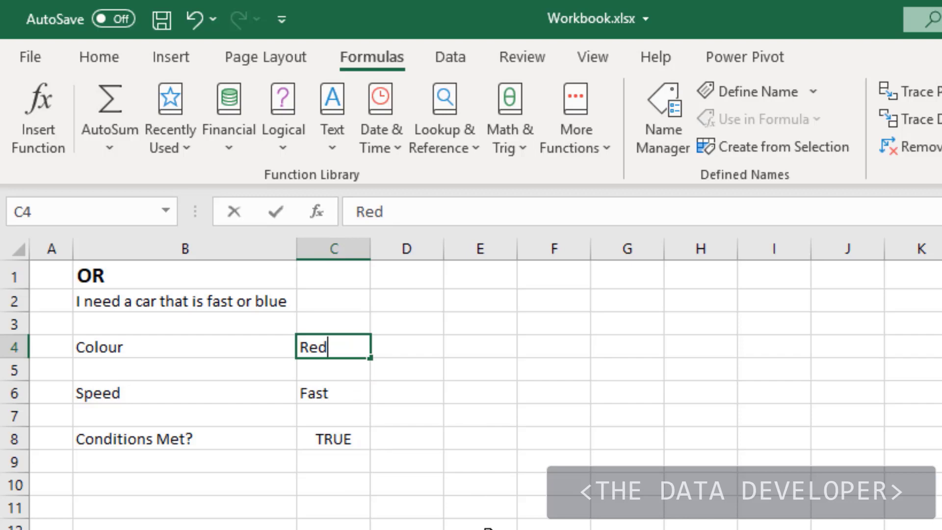
{"action": "type", "text": "Blue"}
{"action": "key", "text": "Return"}
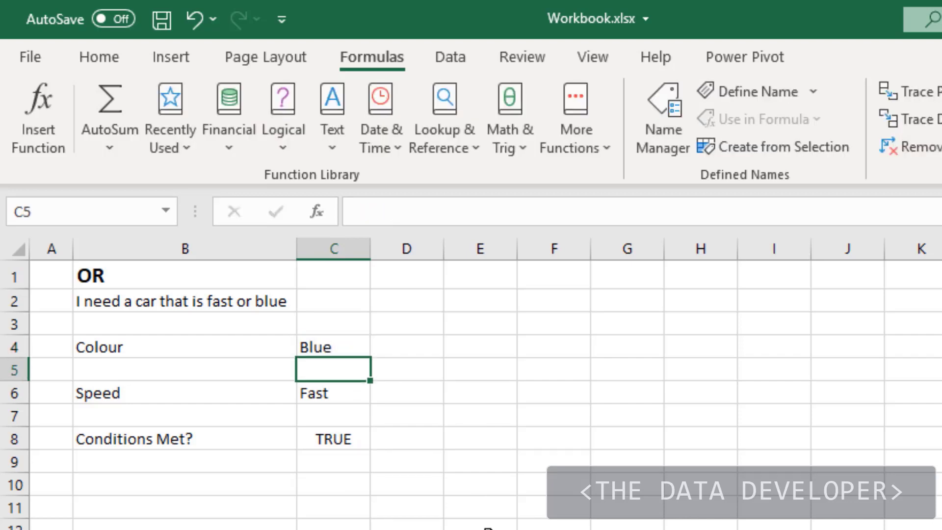
{"action": "key", "text": "Up"}
{"action": "type", "text": "Red"}
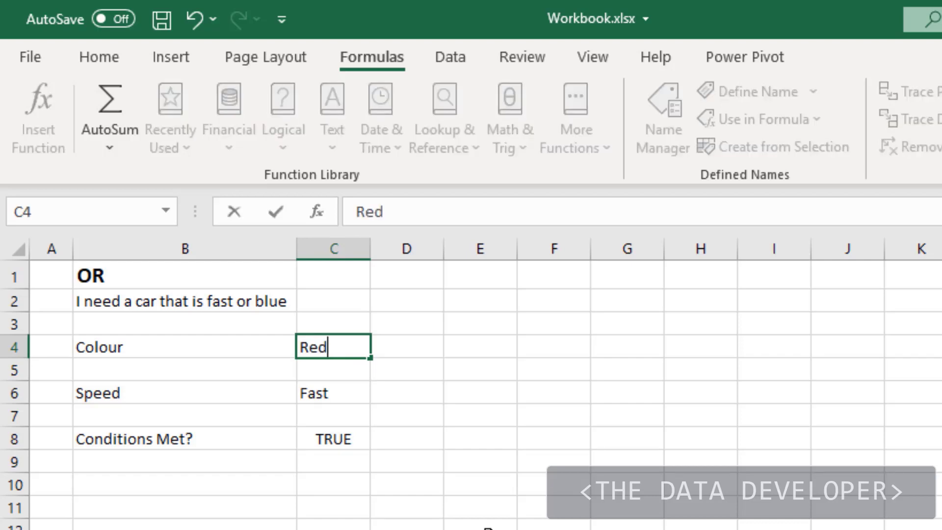
{"action": "key", "text": "Return"}
- Test the OR formula by setting the speed in C6 to Slow, and change the colour in C4 to Blue
{"action": "key", "text": "Return"}
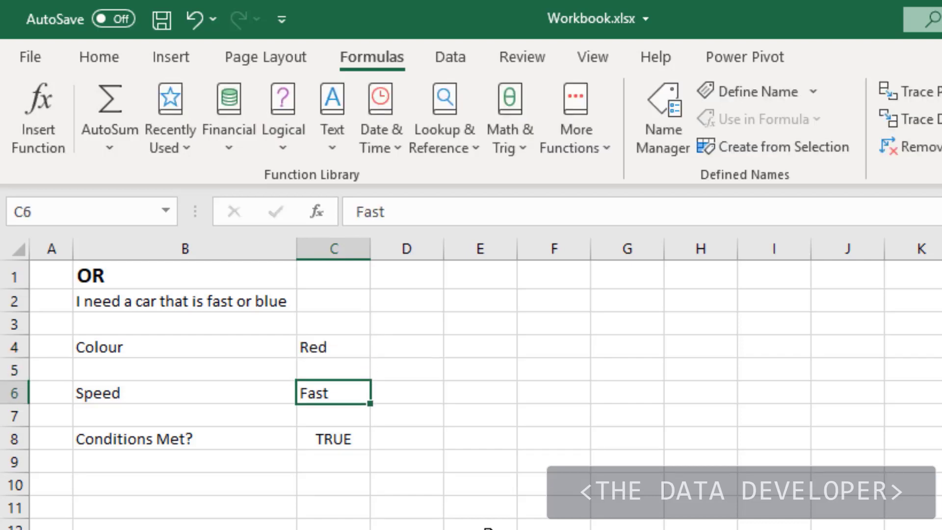
{"action": "type", "text": "Slow"}
{"action": "key", "text": "Return"}
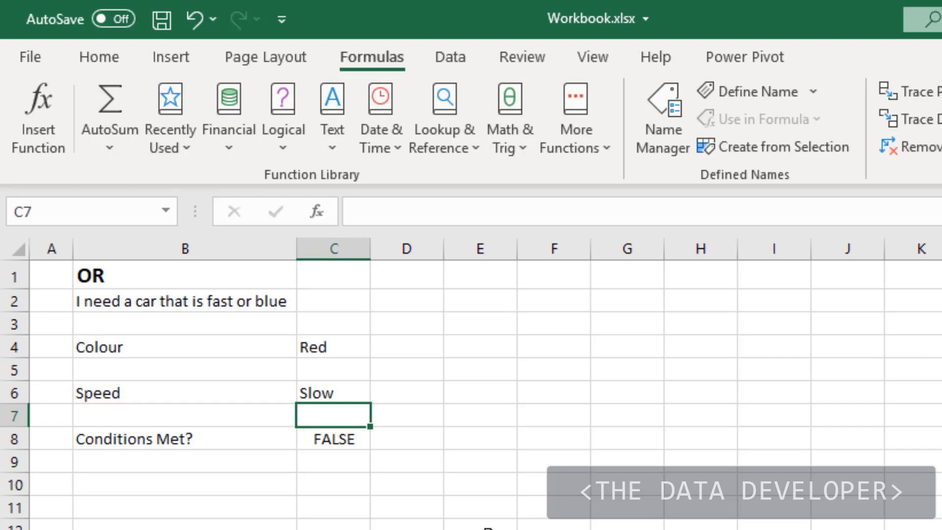
{"action": "key", "text": "Up"}
{"action": "key", "text": "Up"}
{"action": "key", "text": "Up"}
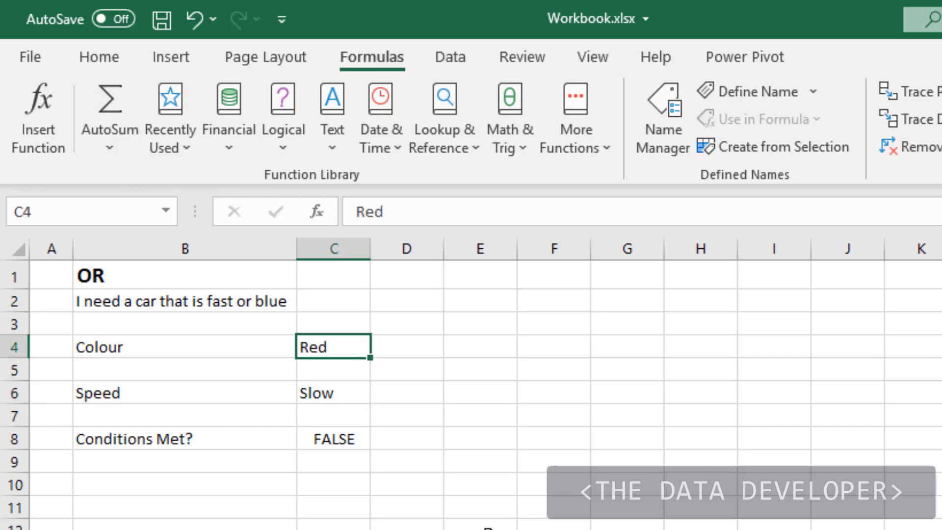
{"action": "type", "text": "Blue"}
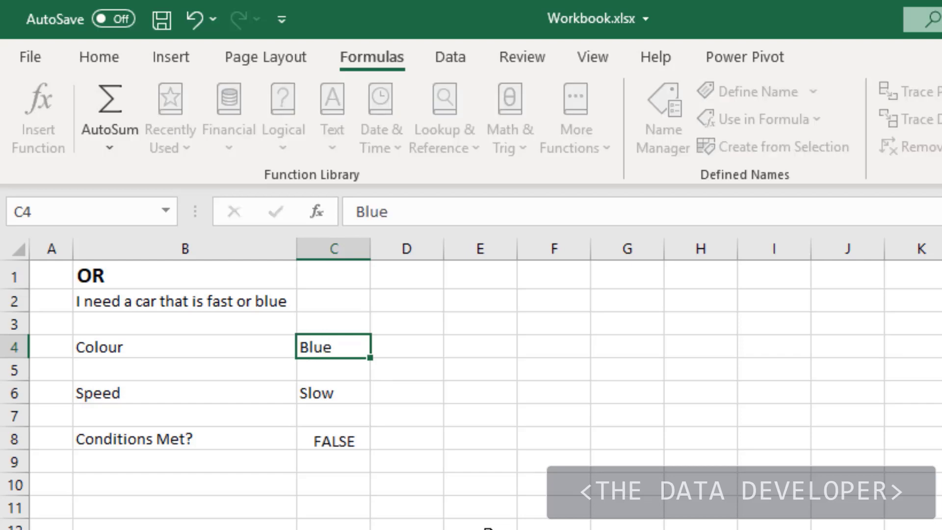
{"action": "key", "text": "Return"}
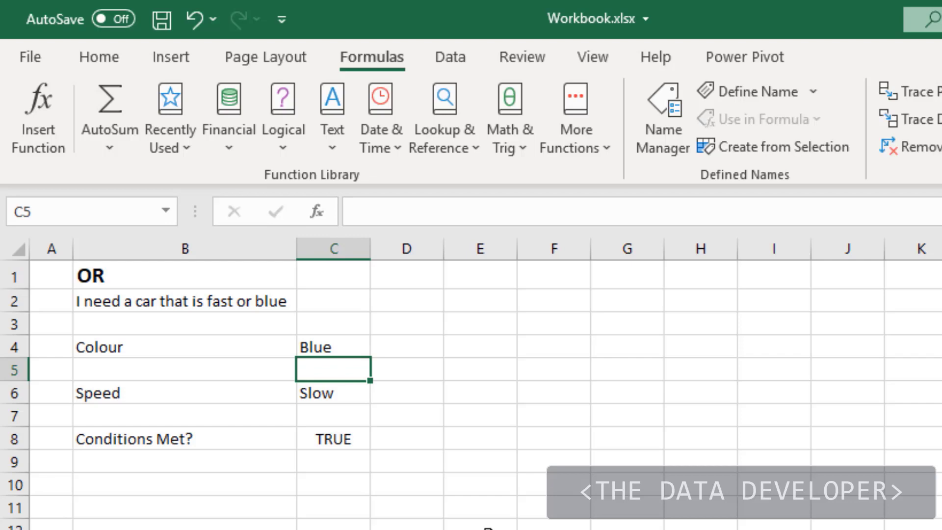
- Set the speed in C6 to Fast so that both OR conditions can be tested together
{"action": "key", "text": "Up"}
{"action": "key", "text": "Down"}
{"action": "key", "text": "Down"}
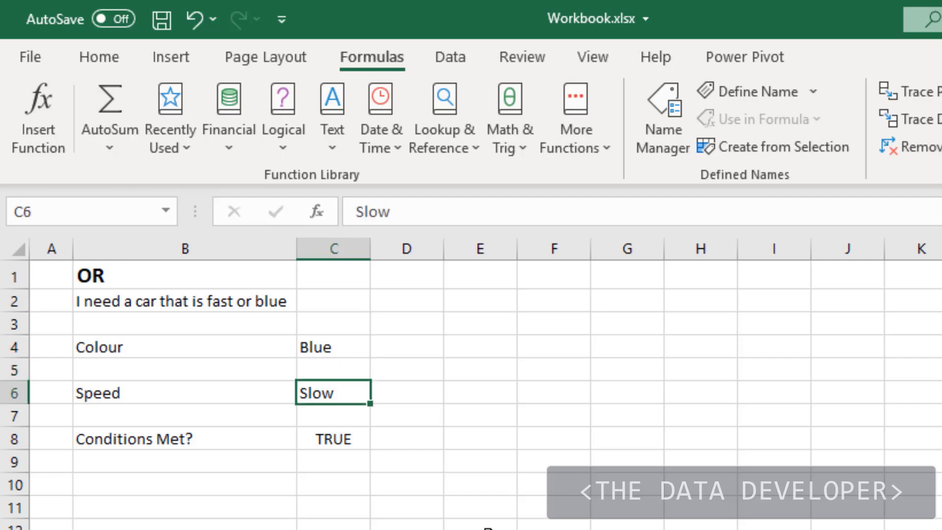
{"action": "type", "text": "Fast"}
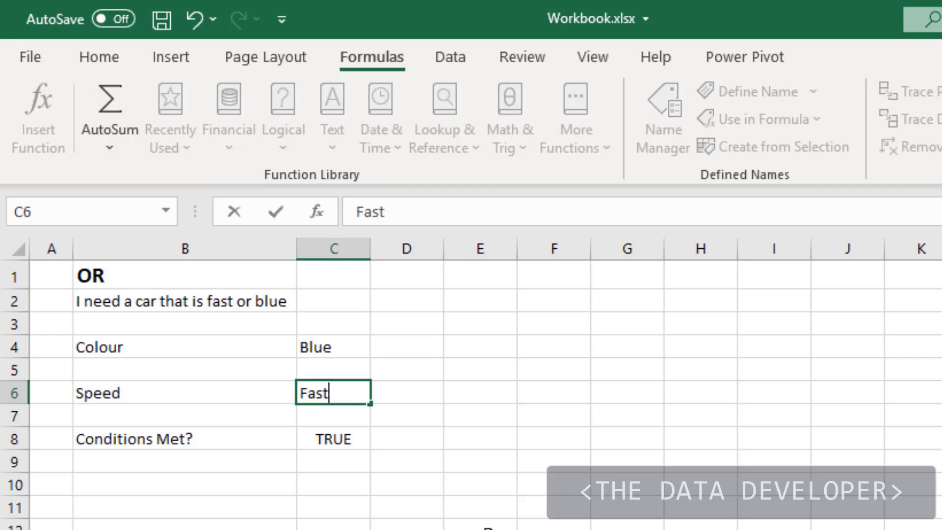
{"action": "key", "text": "Return"}
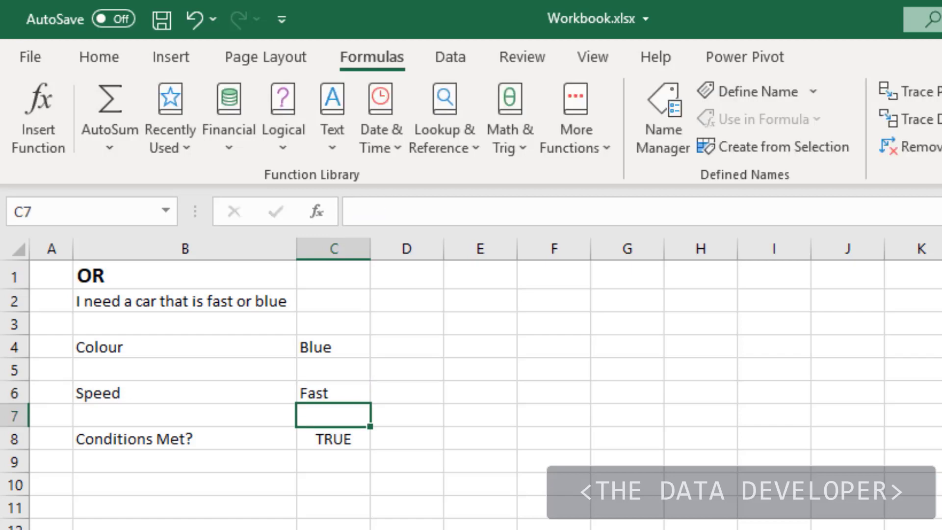
- Look back at the AND sheet's example for comparison and return to the OR sheet
{"action": "key", "text": "ctrl+Page_Up"}
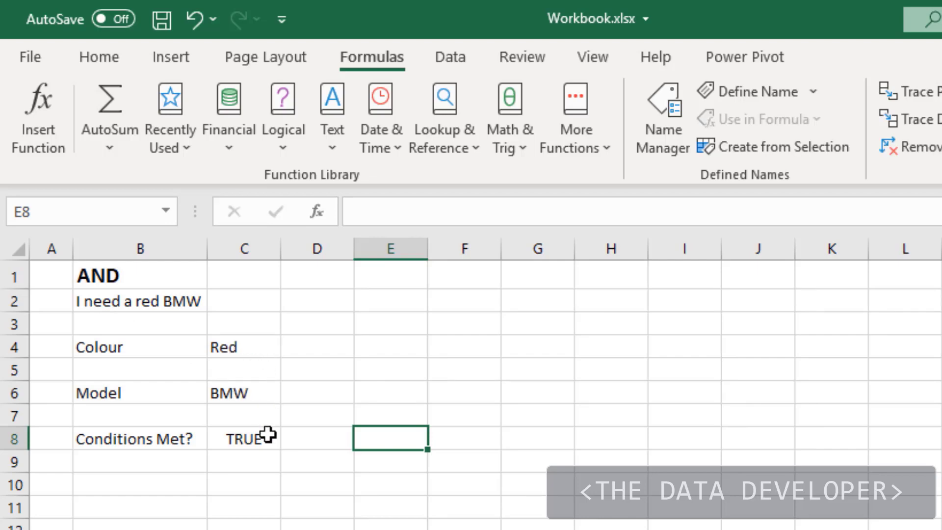
{"action": "key", "text": "ctrl+Page_Down"}
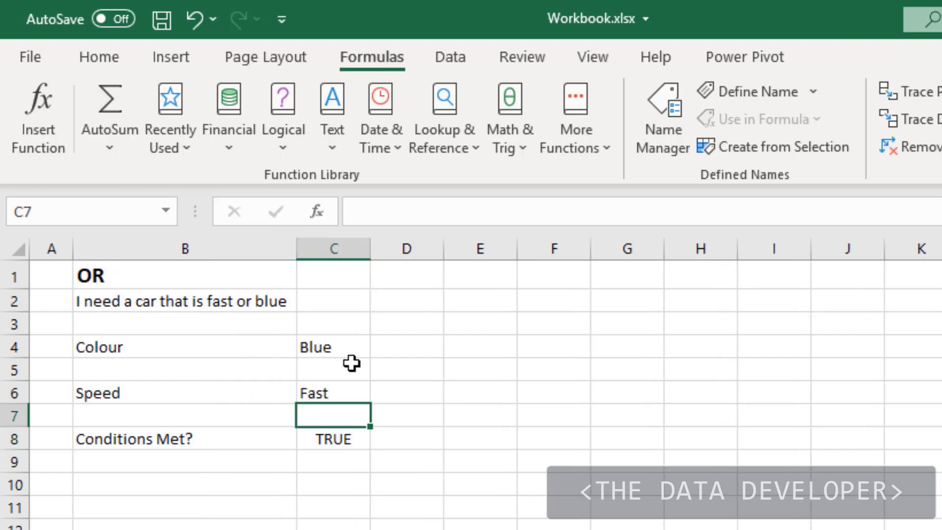
{"action": "key", "text": "Up"}
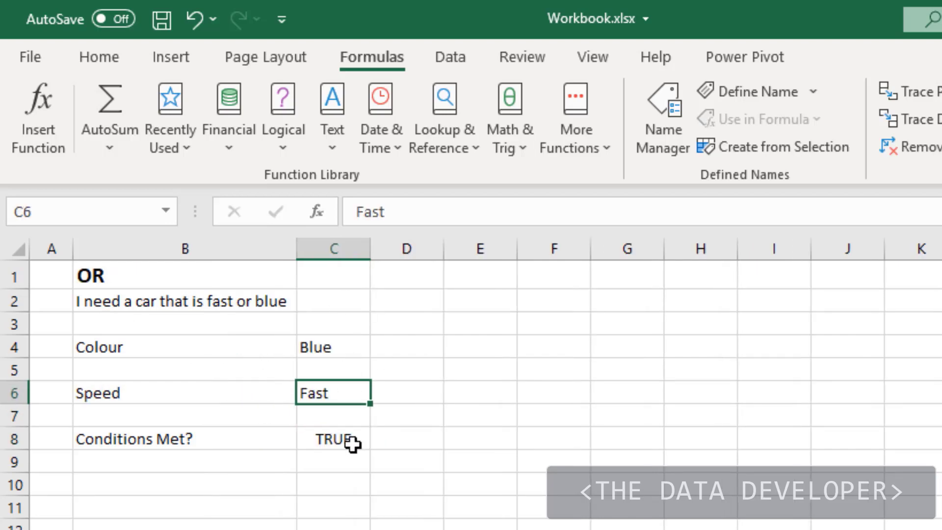
- Review the conditions of C8's OR formula in the Function Arguments dialog, including the empty extra arguments, and close it without changes
{"action": "key", "text": "Down"}
{"action": "key", "text": "Down"}
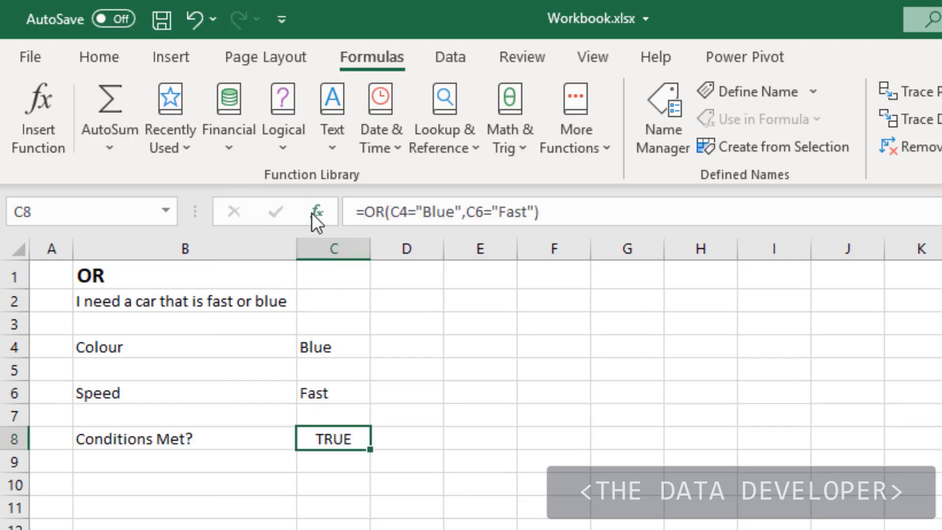
{"action": "left_click", "coordinate": [311, 213]}
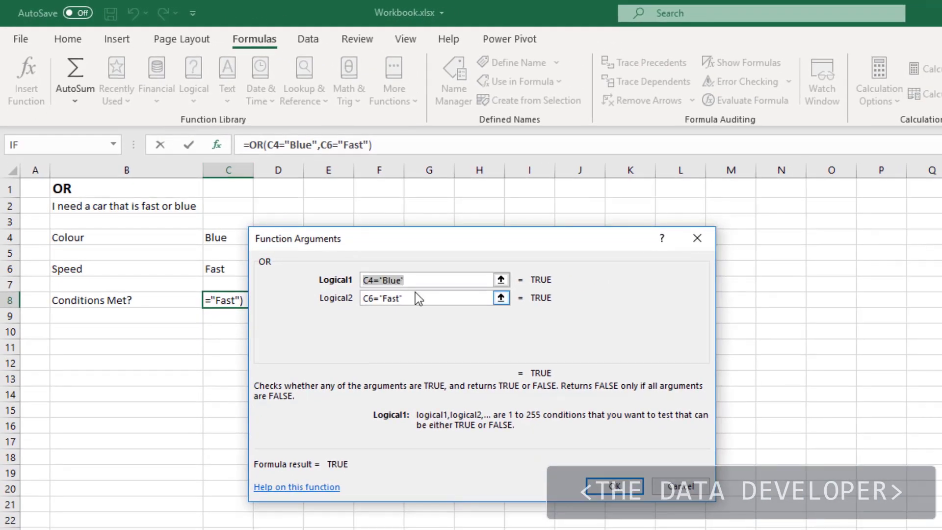
{"action": "key", "text": "Tab"}
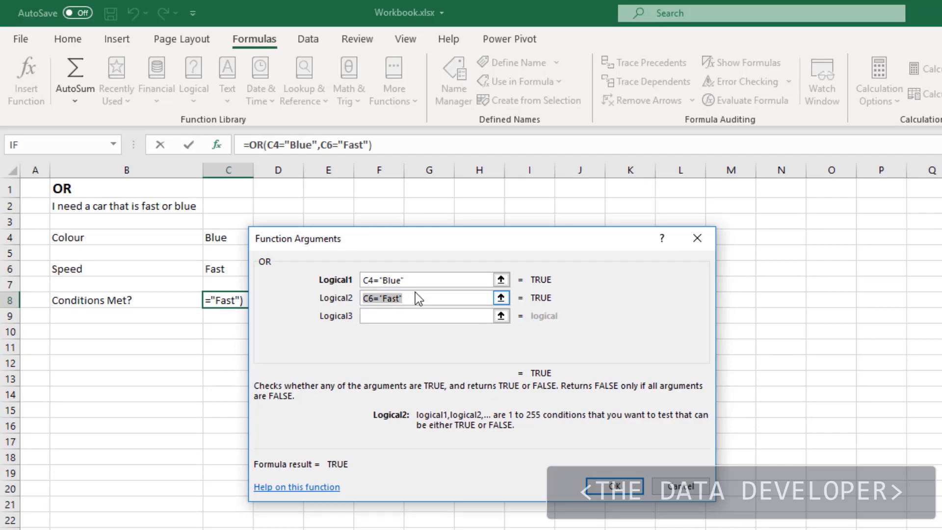
{"action": "left_click", "coordinate": [438, 318]}
{"action": "left_click", "coordinate": [442, 337]}
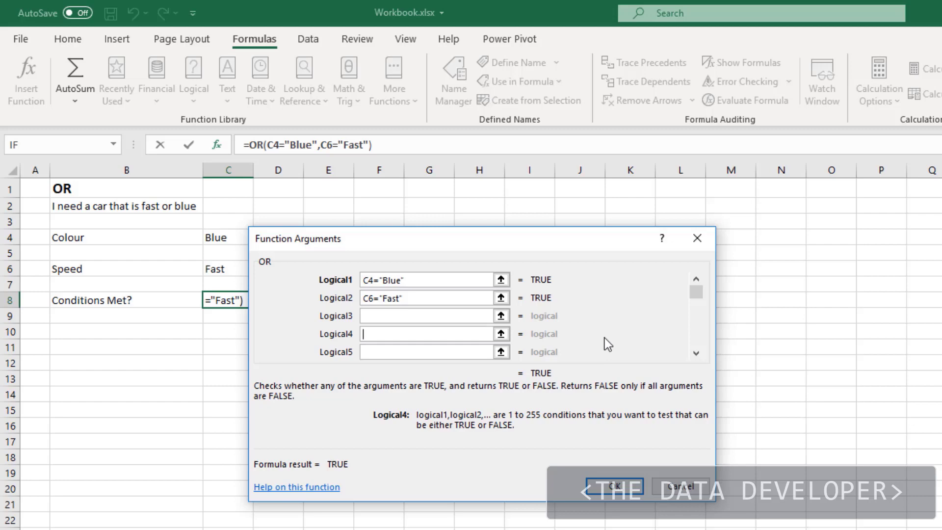
{"action": "left_click", "coordinate": [680, 491]}
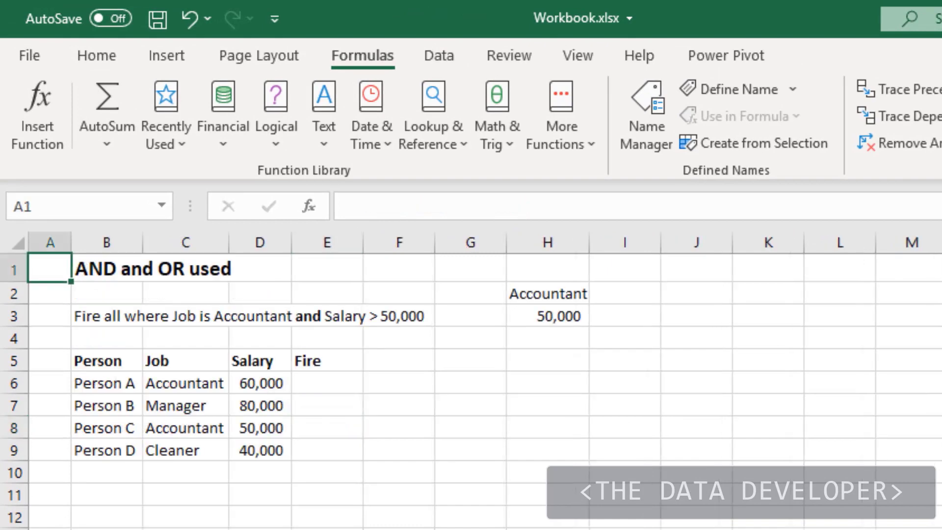
{"action": "left_click", "coordinate": [912, 529]}
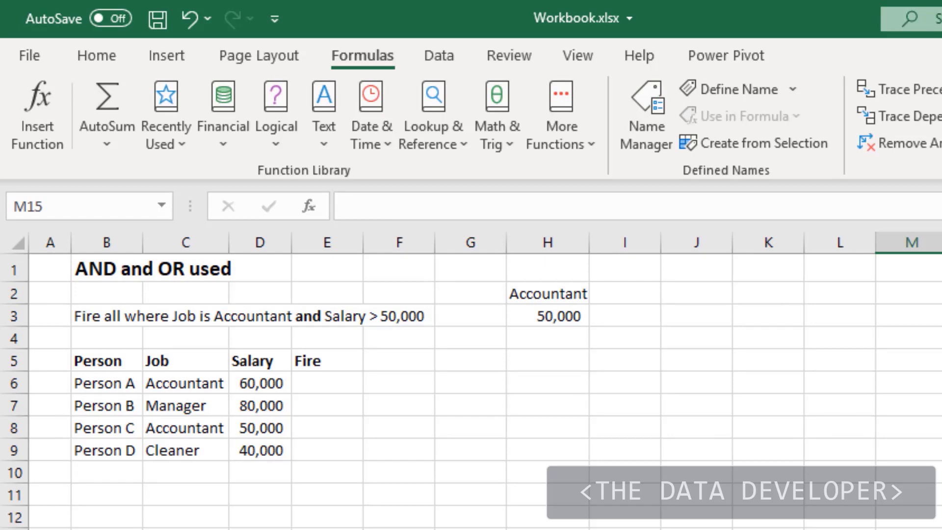
{"action": "left_click", "coordinate": [392, 488]}
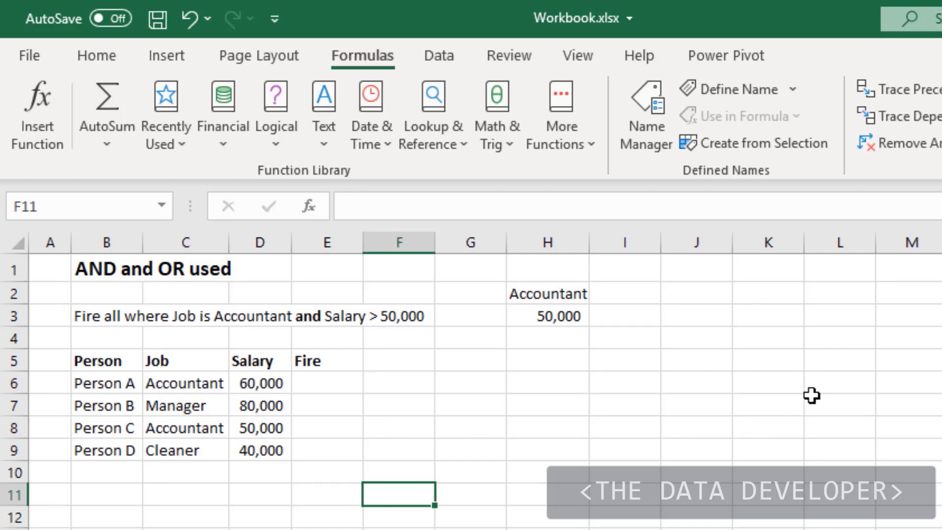
- Start an AND formula in E6 whose first condition tests whether the job in C6 equals "Accountant"
{"action": "left_click", "coordinate": [313, 388]}
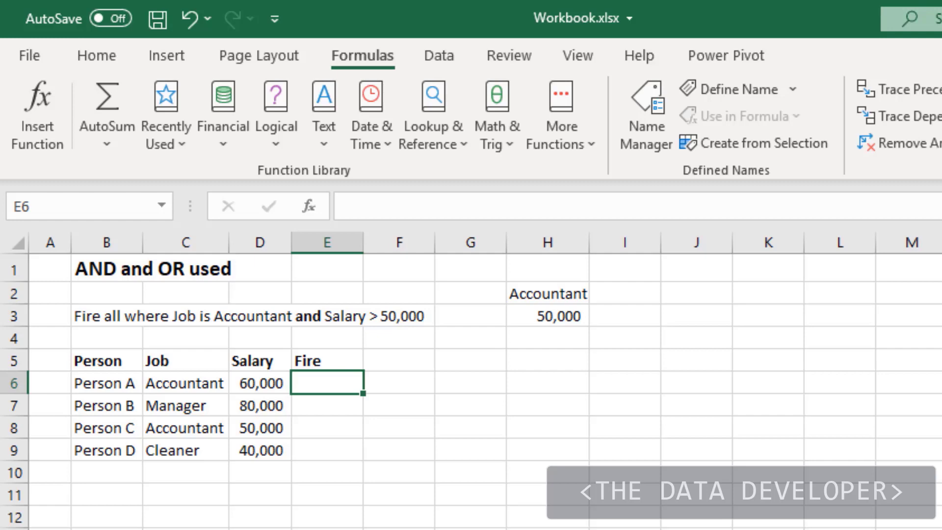
{"action": "type", "text": "=and"}
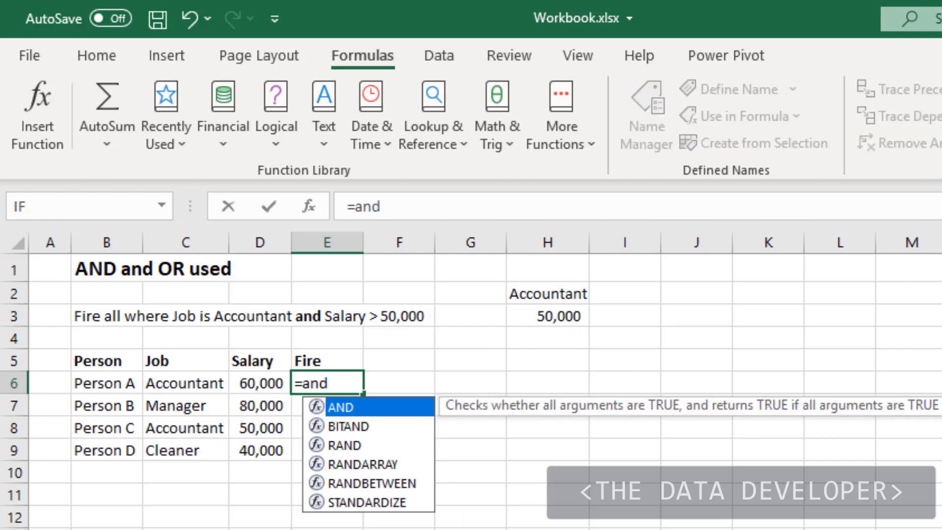
{"action": "type", "text": "("}
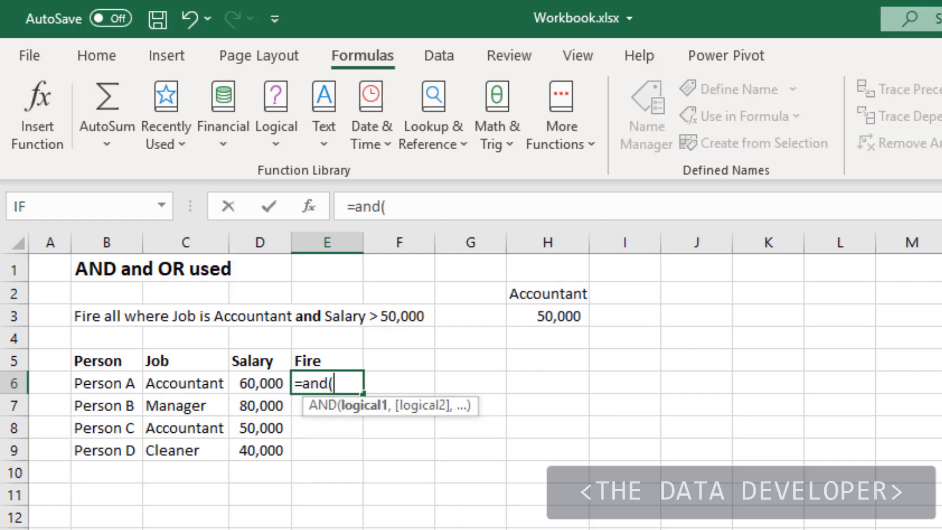
{"action": "left_click", "coordinate": [163, 385]}
{"action": "type", "text": "="}
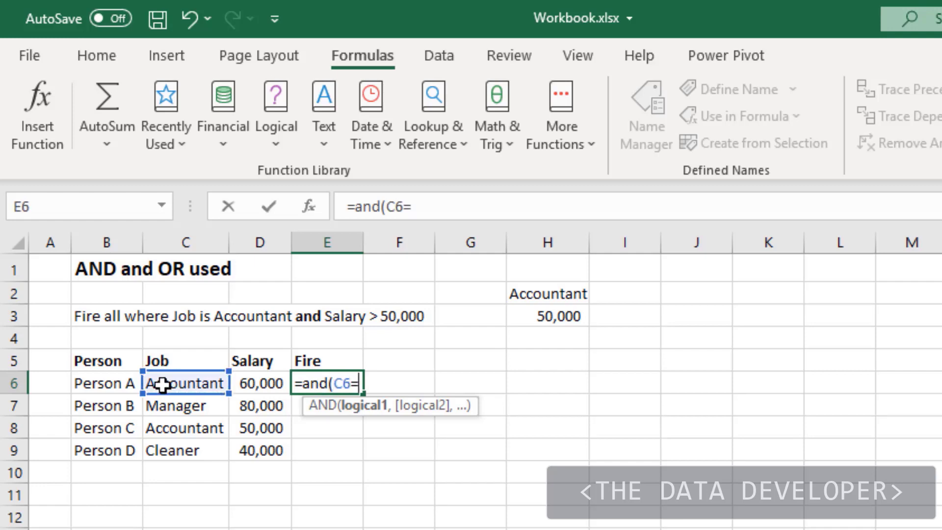
{"action": "type", "text": "Ac"}
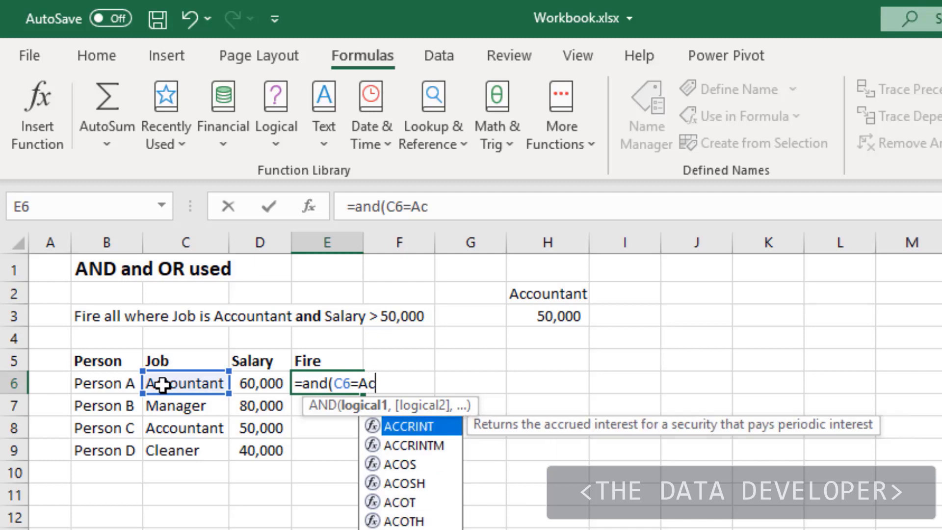
{"action": "key", "text": "BackSpace"}
{"action": "key", "text": "BackSpace"}
{"action": "type", "text": "\"Accountant"}
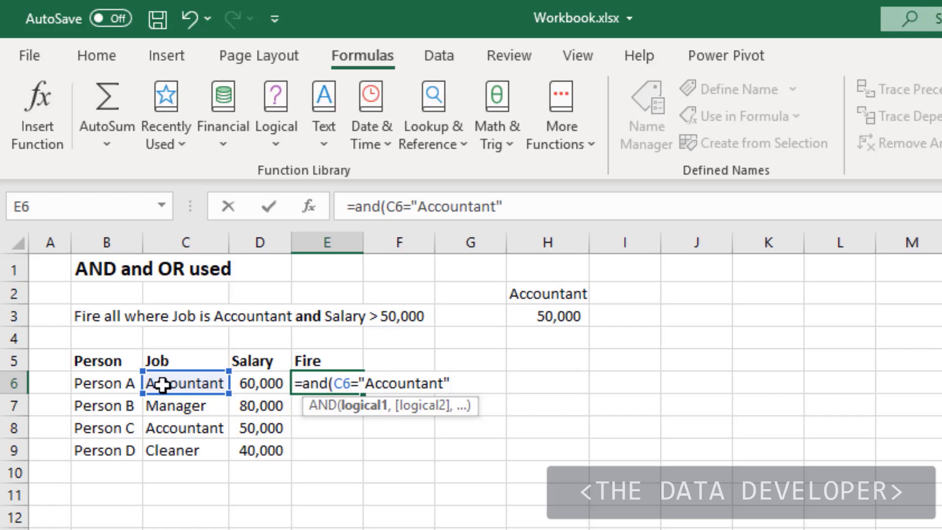
{"action": "type", "text": "\","}
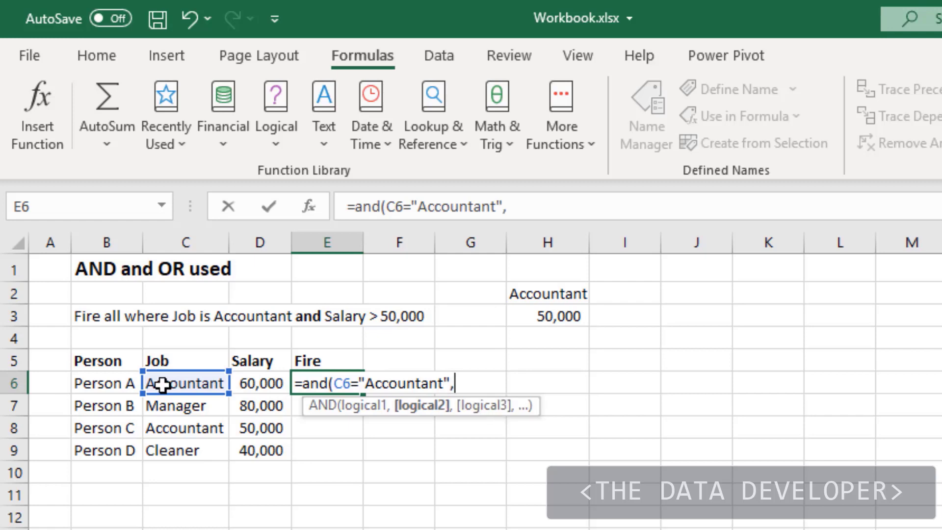
- Complete E6's AND formula with a second condition testing whether the salary in D6 is greater than 50000
{"action": "left_click", "coordinate": [253, 384]}
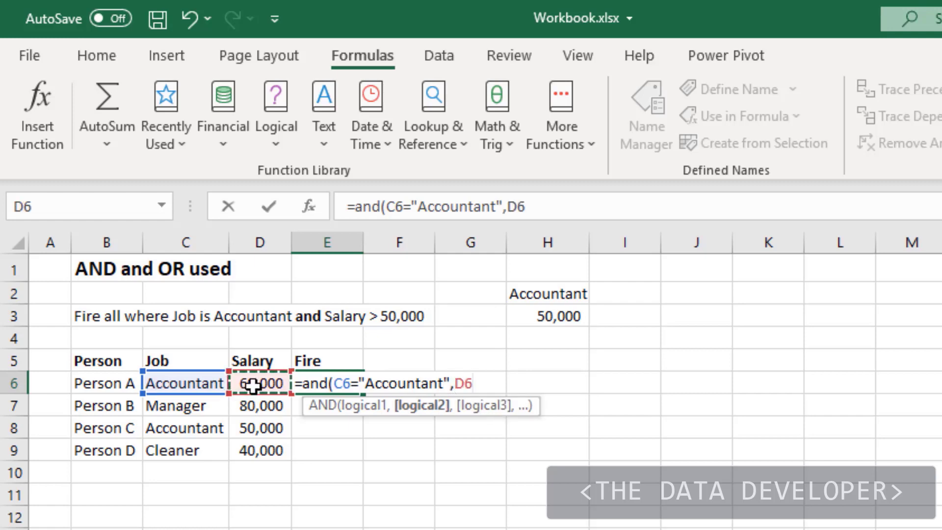
{"action": "type", "text": ">"}
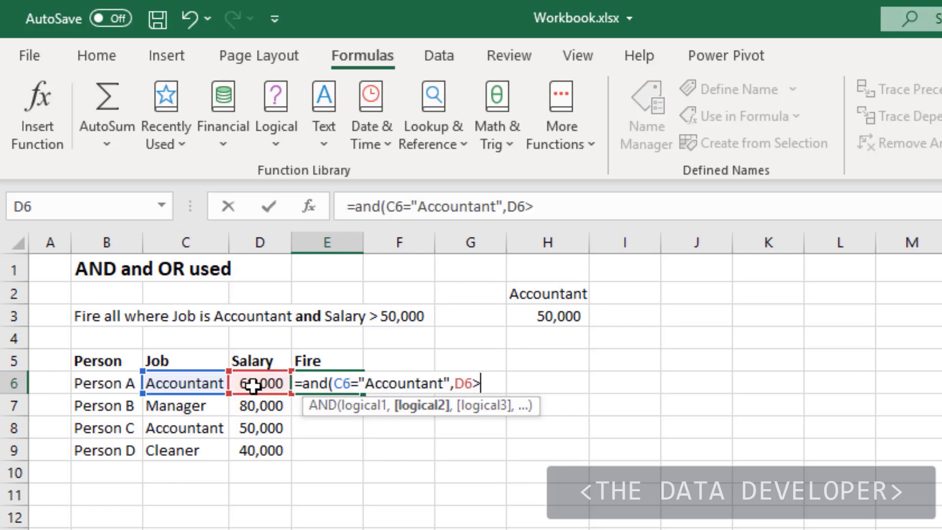
{"action": "type", "text": "50000"}
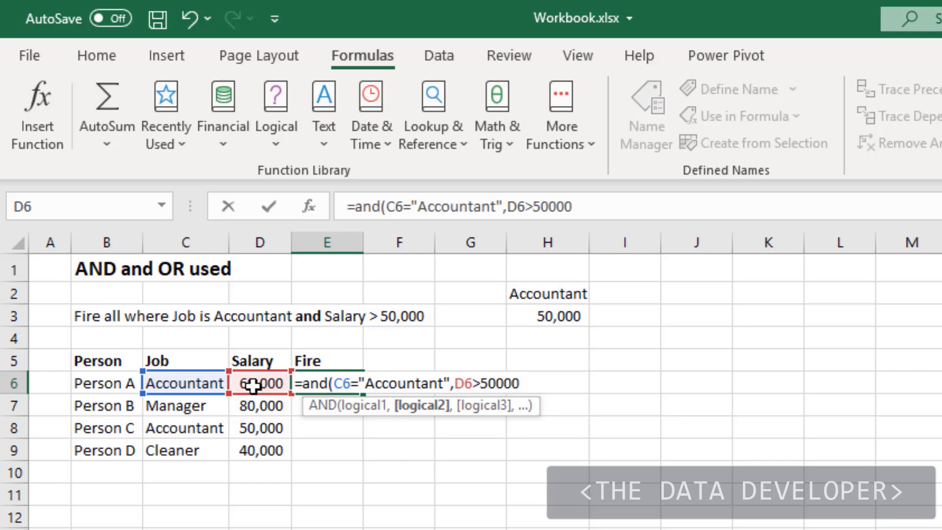
{"action": "type", "text": ")"}
{"action": "key", "text": "Return"}
{"action": "key", "text": "Up"}
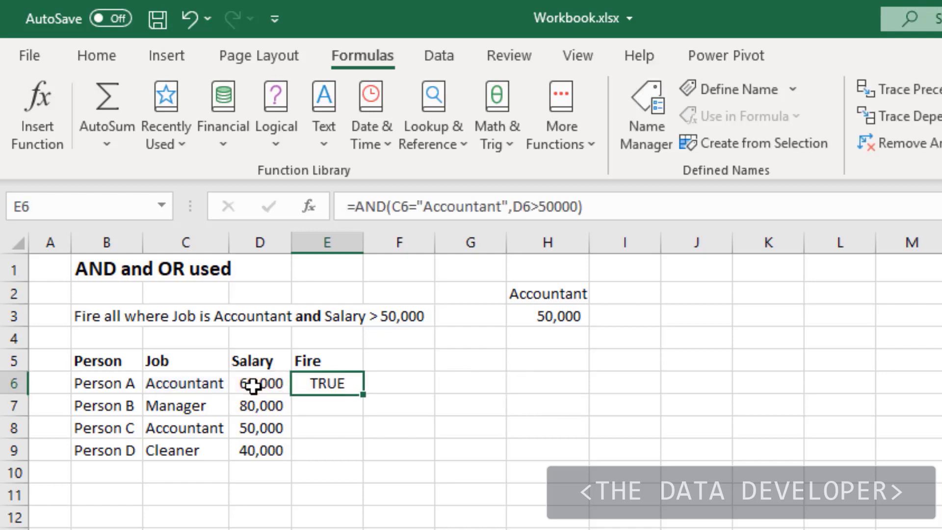
- Copy the AND formula from E6 into E7, E8 and E9
{"action": "key", "text": "ctrl+c"}
{"action": "key", "text": "Down"}
{"action": "key", "text": "ctrl+v"}
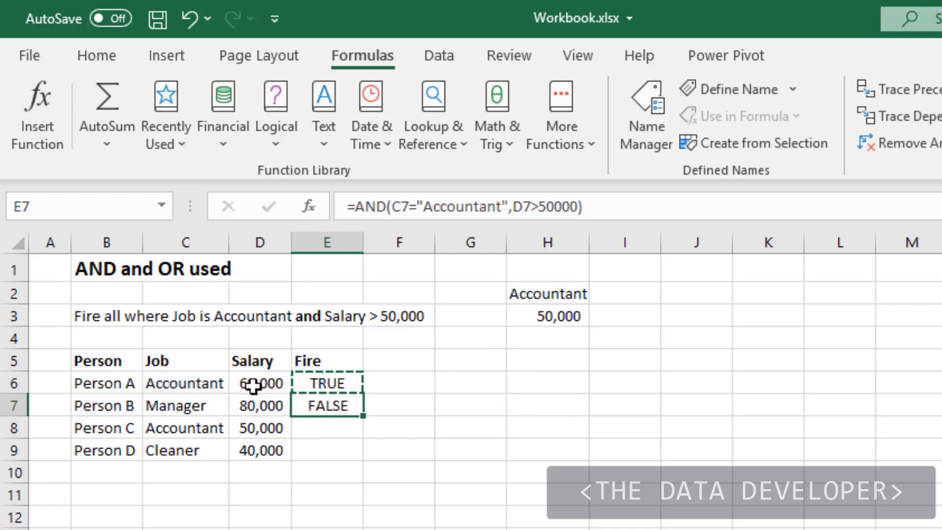
{"action": "key", "text": "Down"}
{"action": "key", "text": "ctrl+v"}
{"action": "key", "text": "Down"}
{"action": "key", "text": "ctrl+v"}
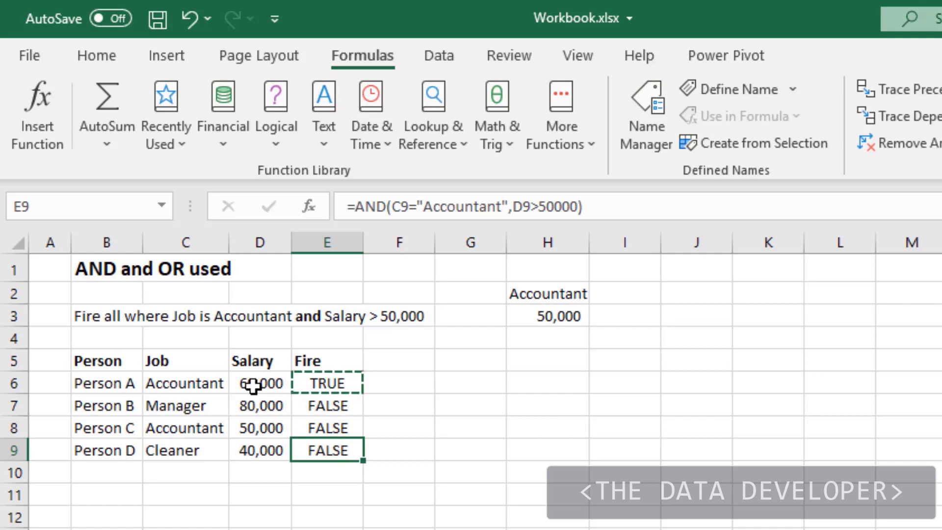
{"action": "key", "text": "Escape"}
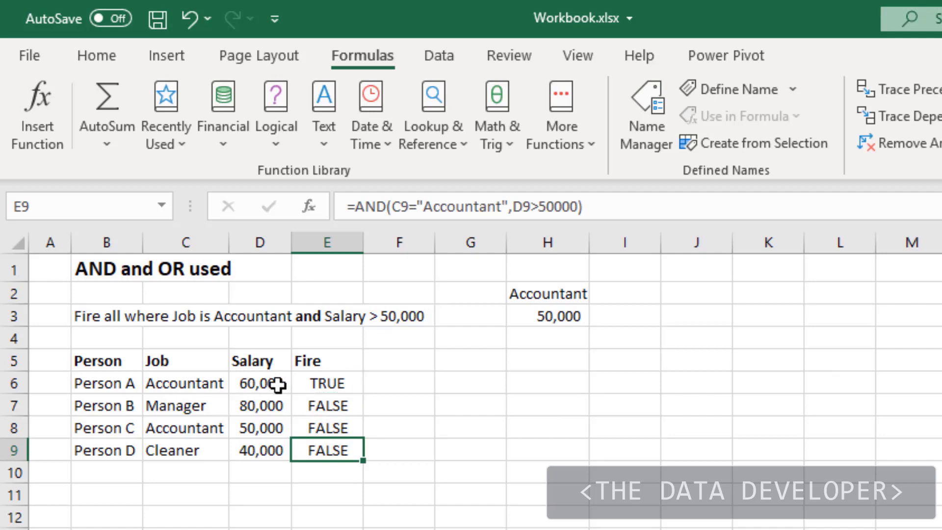
- Check the hard-coded AND formulas in E6 and E8, and clear the Fire results in E6:E9
{"action": "left_click", "coordinate": [314, 385]}
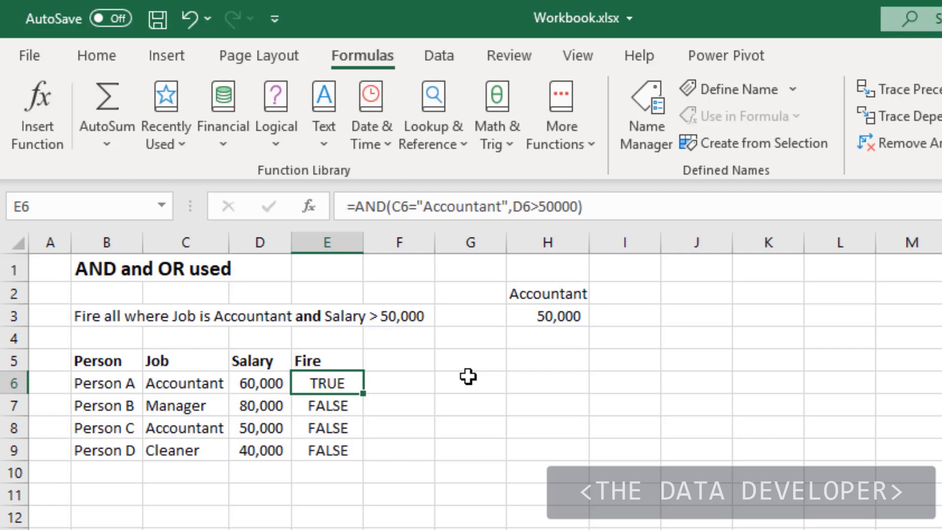
{"action": "left_click", "coordinate": [329, 426]}
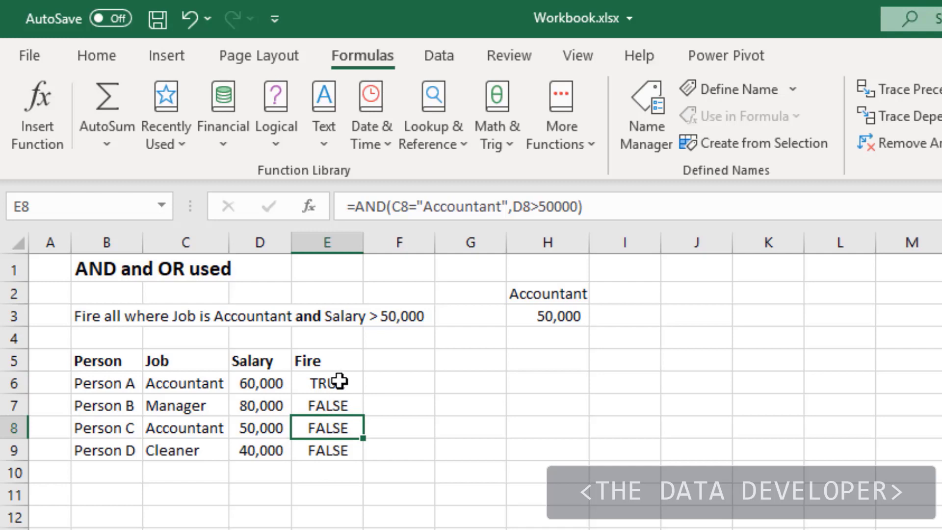
{"action": "left_click_drag", "start_coordinate": [339, 382], "coordinate": [340, 448]}
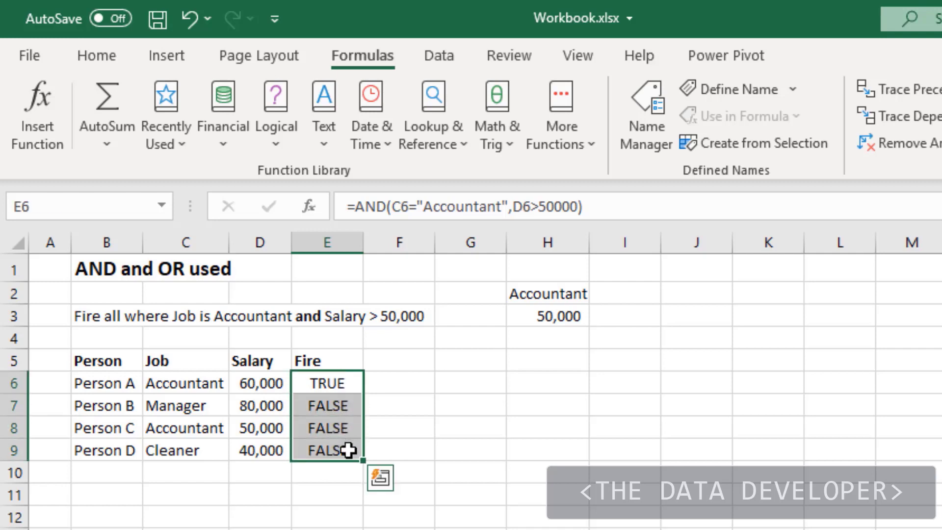
{"action": "key", "text": "Delete"}
- Start a new AND formula in E6 whose first condition compares C6 with the job criterion cell, C6=H2
{"action": "left_click", "coordinate": [336, 384]}
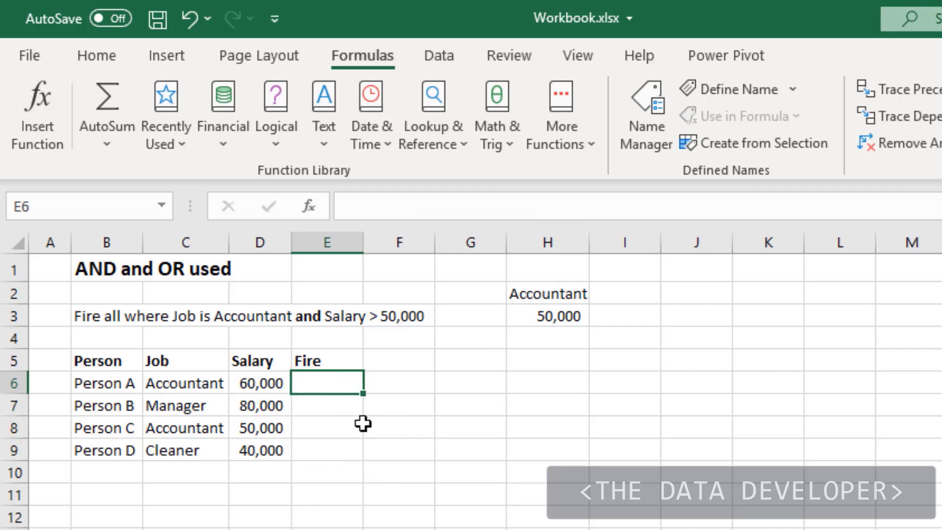
{"action": "type", "text": "=a"}
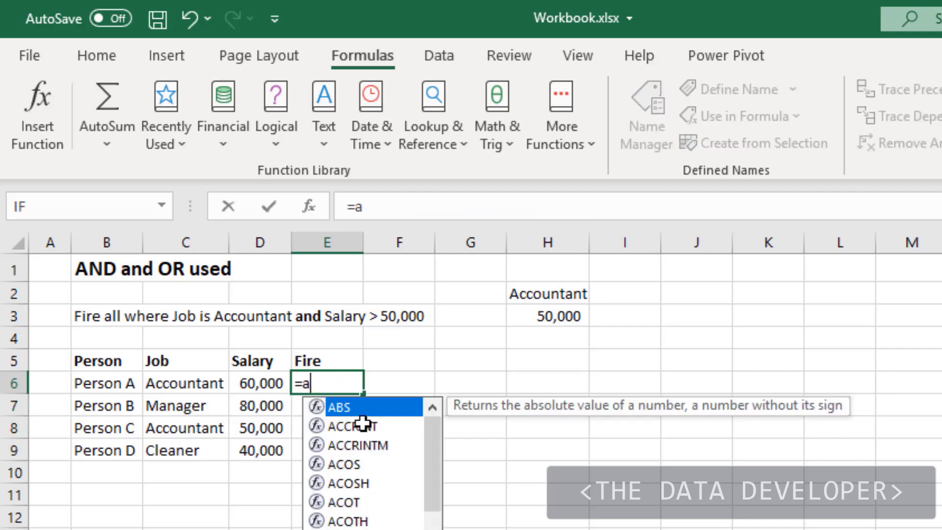
{"action": "type", "text": "nd"}
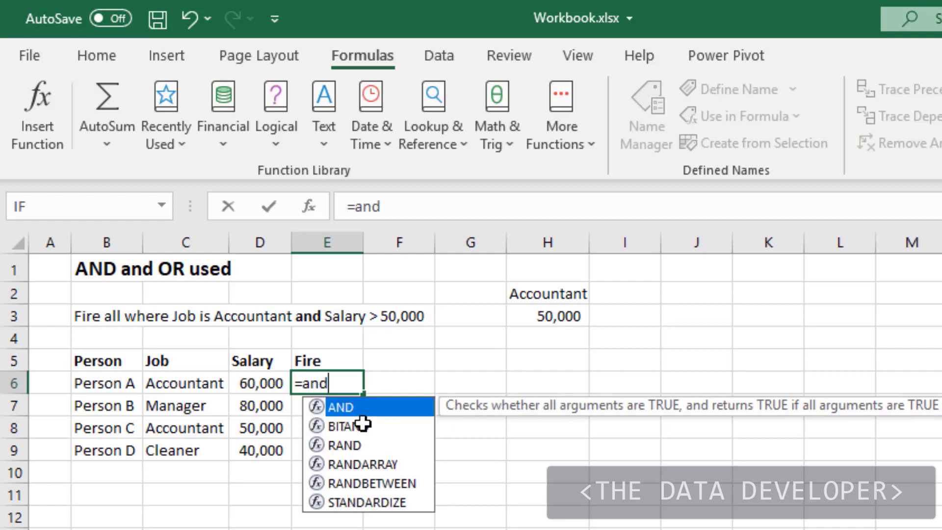
{"action": "type", "text": "("}
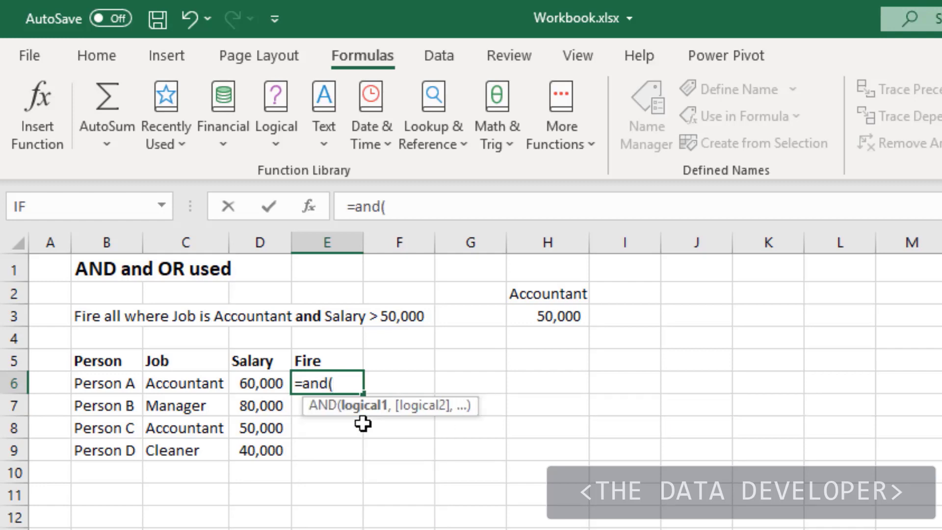
{"action": "left_click", "coordinate": [189, 382]}
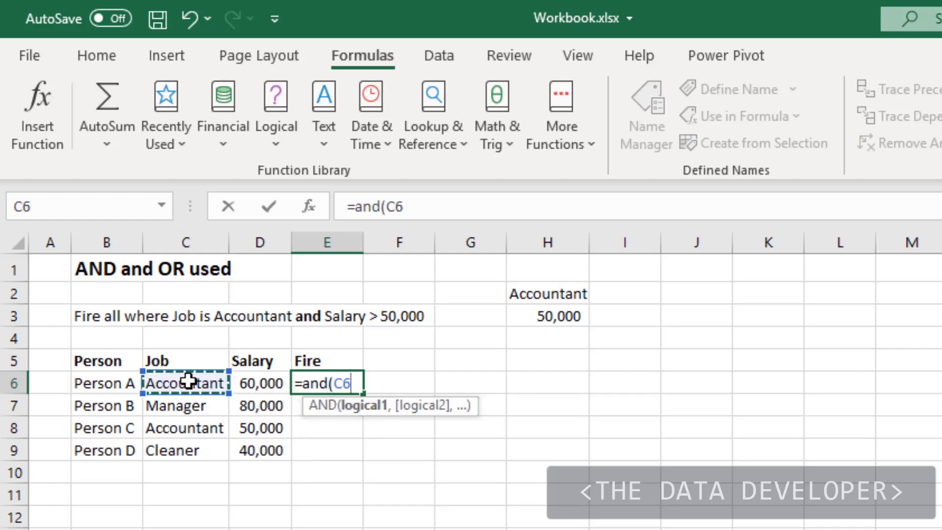
{"action": "type", "text": ","}
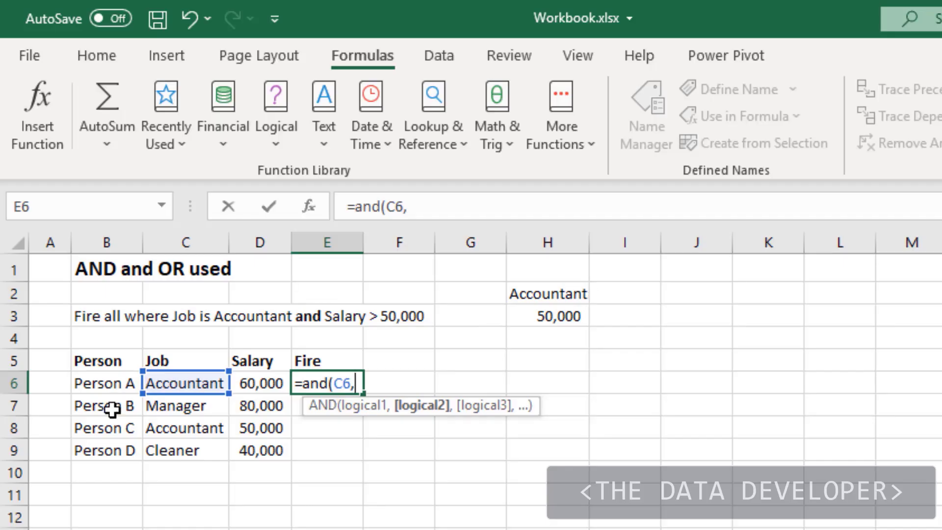
{"action": "key", "text": "BackSpace"}
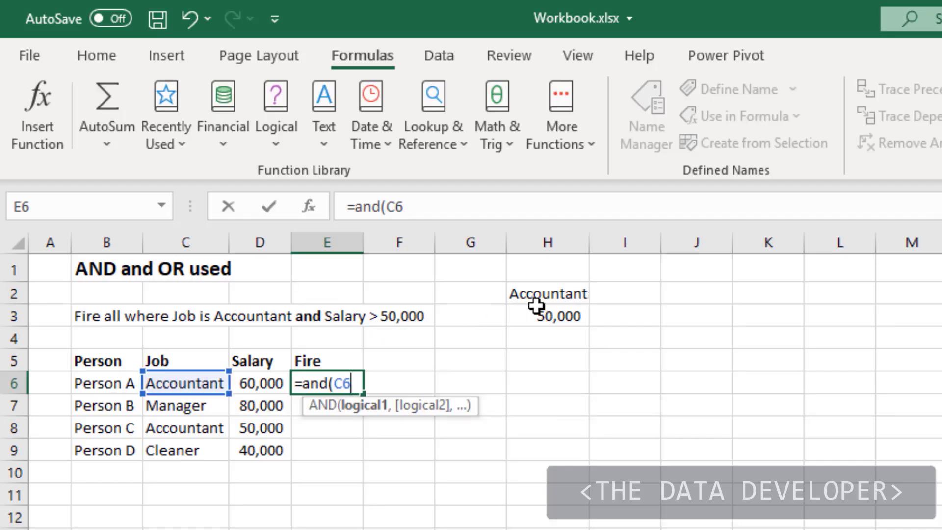
{"action": "left_click", "coordinate": [573, 291]}
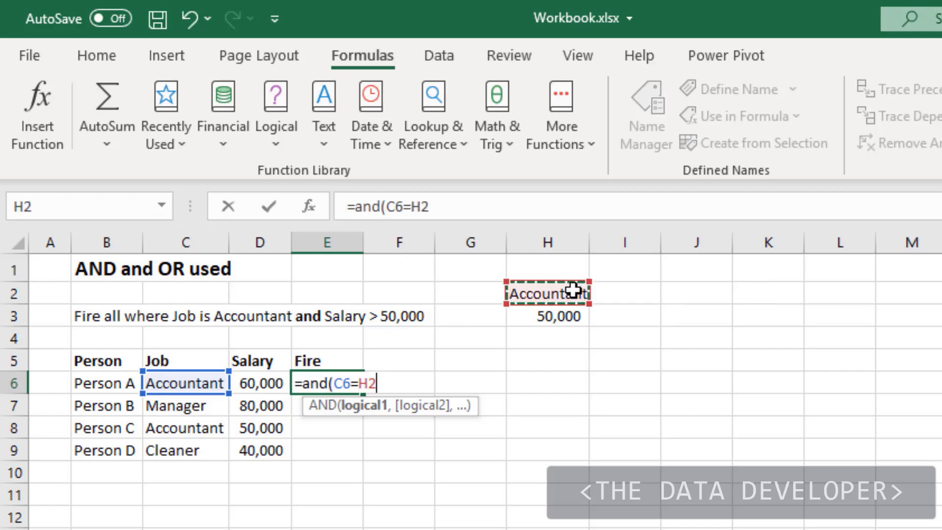
- Complete E6's AND formula with the second condition D6>H3, using the salary threshold cell
{"action": "type", "text": ","}
{"action": "left_click", "coordinate": [250, 385]}
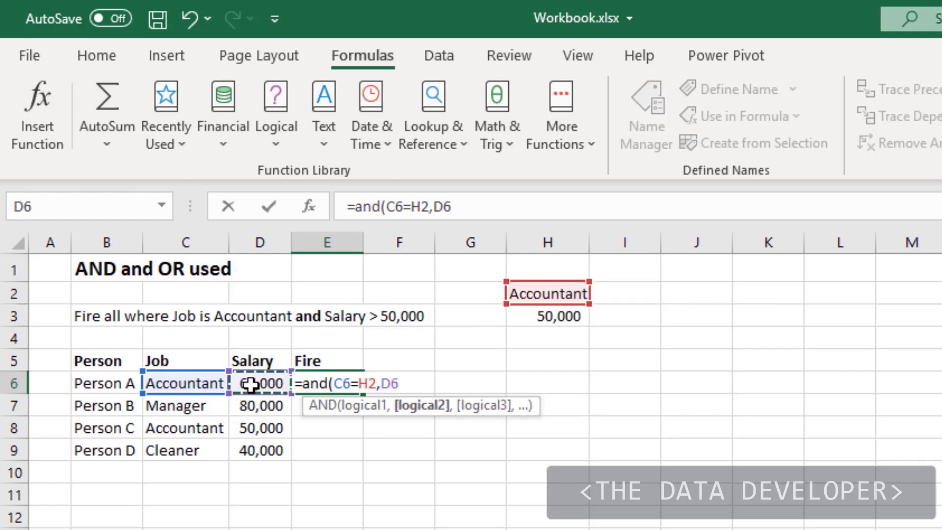
{"action": "type", "text": ">"}
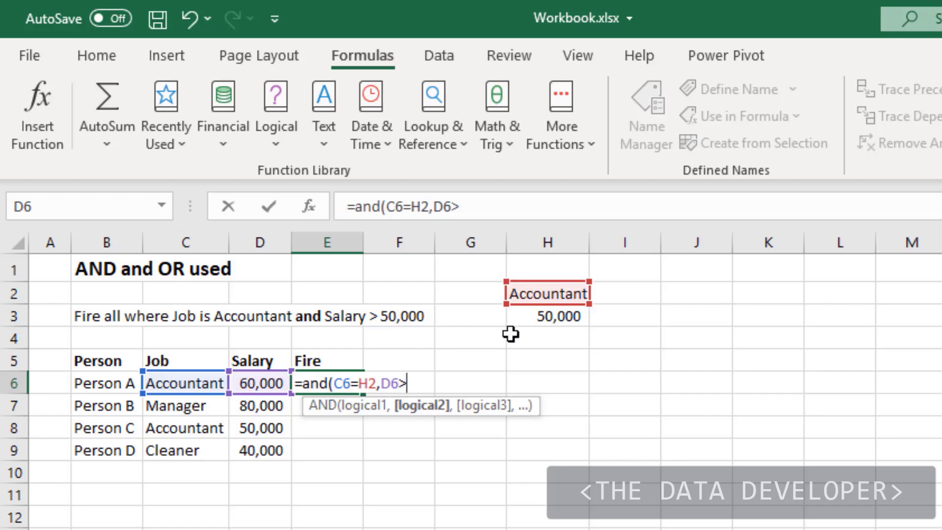
{"action": "left_click", "coordinate": [548, 315]}
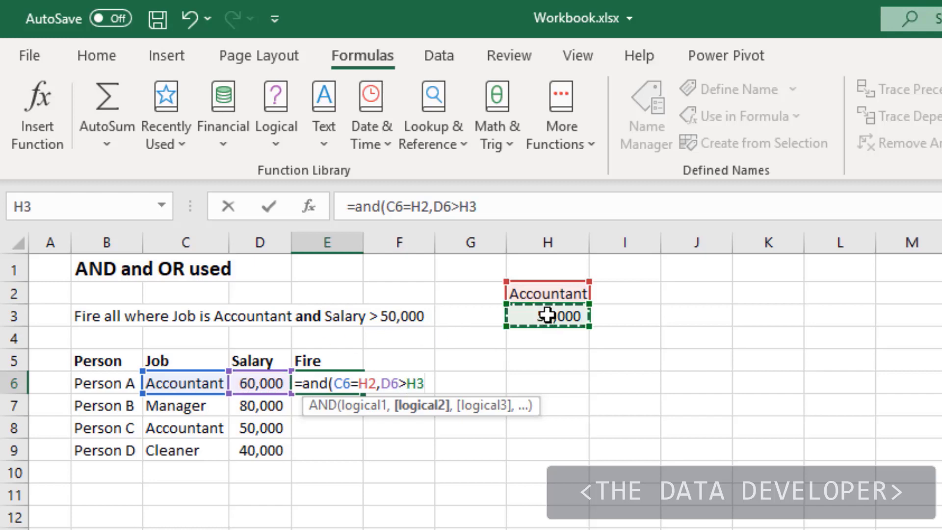
{"action": "type", "text": ")"}
{"action": "key", "text": "ctrl+Return"}
{"action": "key", "text": "Return"}
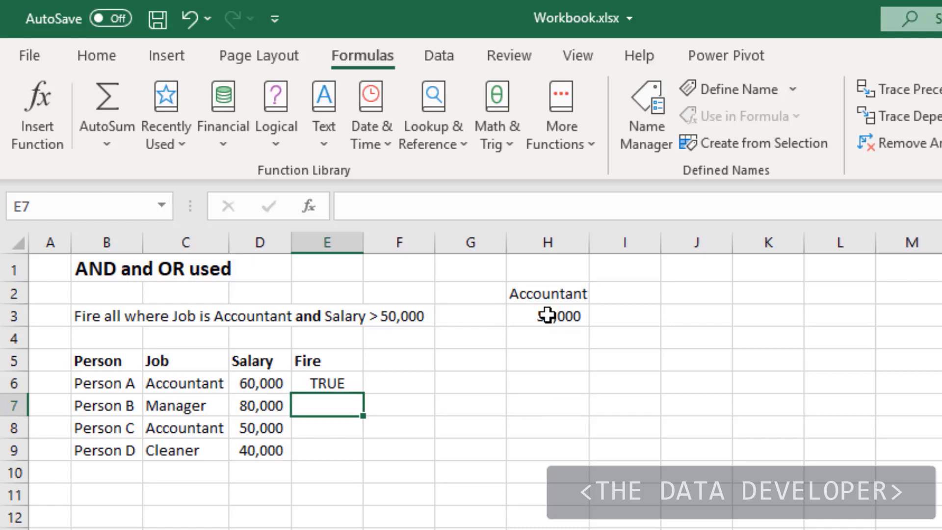
- Fill the AND formula from E6 down to E9 and check the cell references in E7
{"action": "key", "text": "Up"}
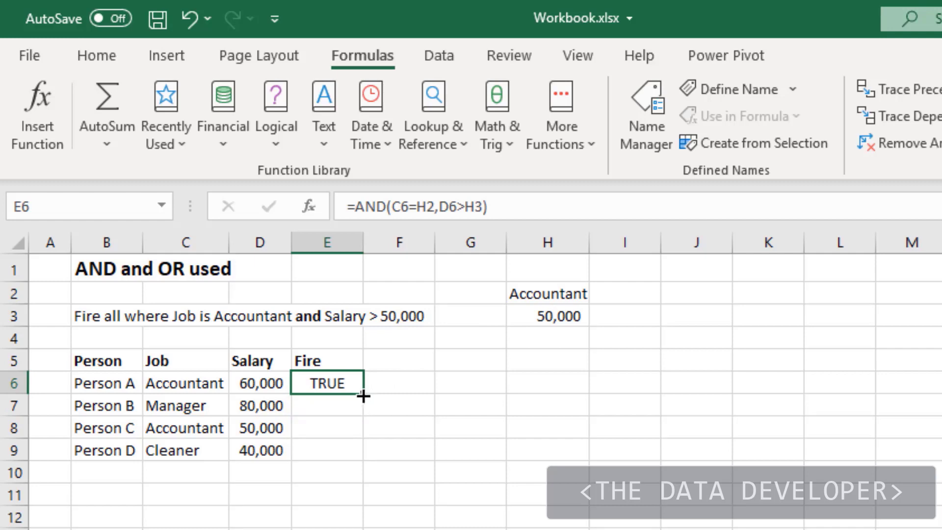
{"action": "left_click_drag", "start_coordinate": [363, 395], "coordinate": [368, 449]}
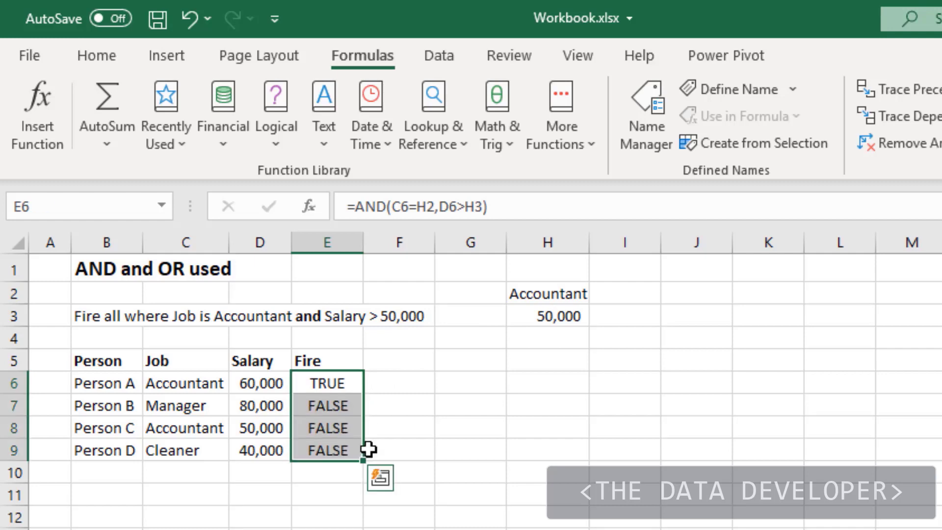
{"action": "left_click", "coordinate": [322, 398]}
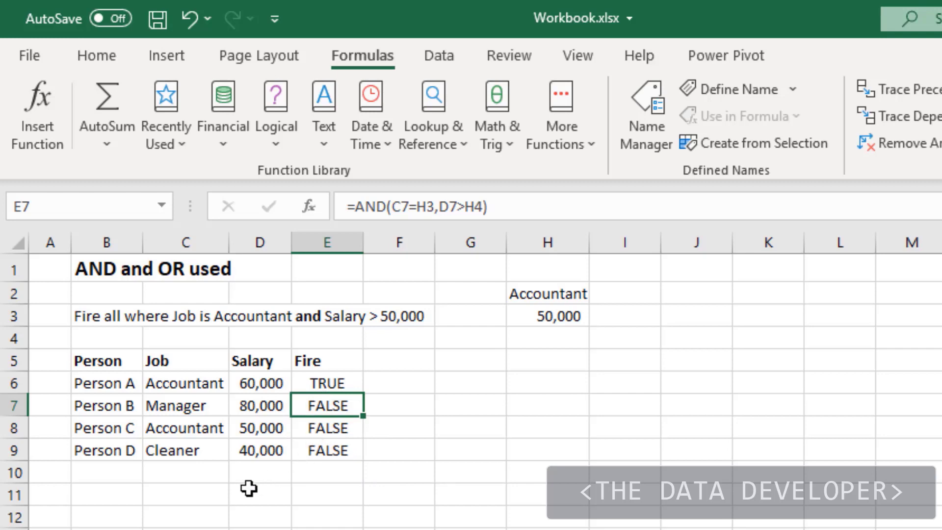
- Test the formulas by setting the salary threshold in H3 to 40,000
{"action": "left_click", "coordinate": [568, 313]}
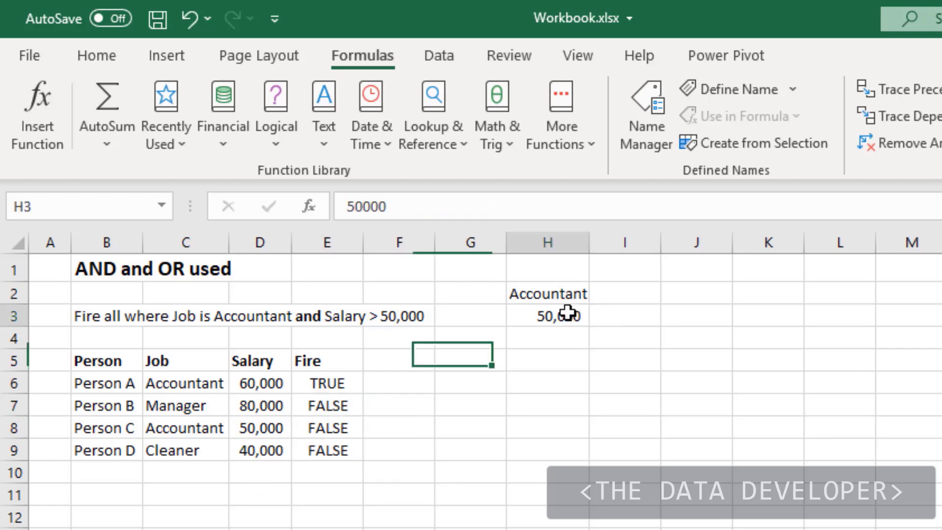
{"action": "type", "text": "40,0"}
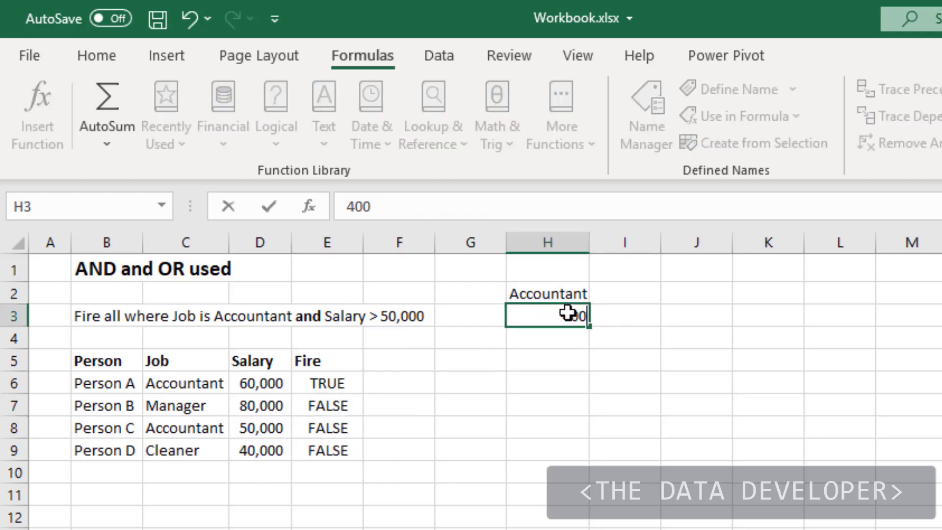
{"action": "type", "text": "00"}
{"action": "key", "text": "Return"}
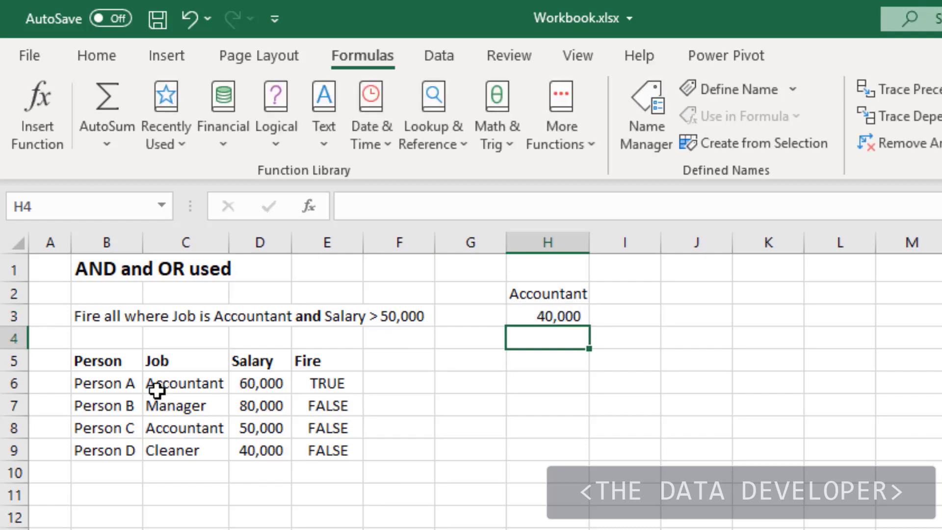
- Compare the AND formulas in E6 and E8 and examine which criteria cells E8's formula references
{"action": "left_click", "coordinate": [332, 384]}
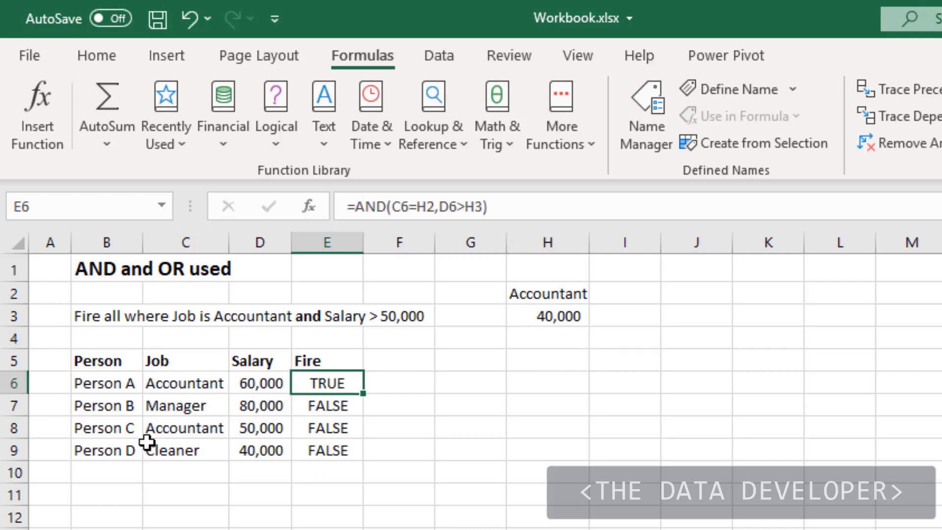
{"action": "left_click", "coordinate": [255, 425]}
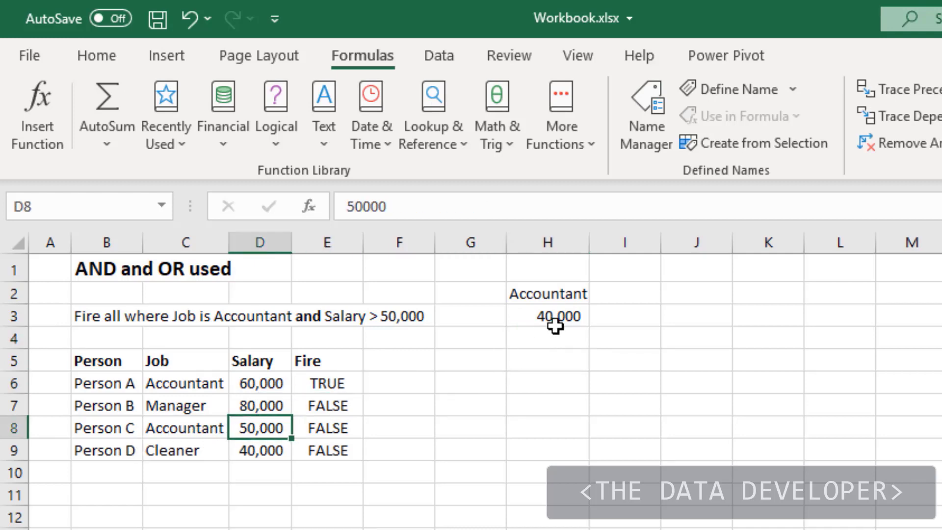
{"action": "left_click", "coordinate": [341, 428]}
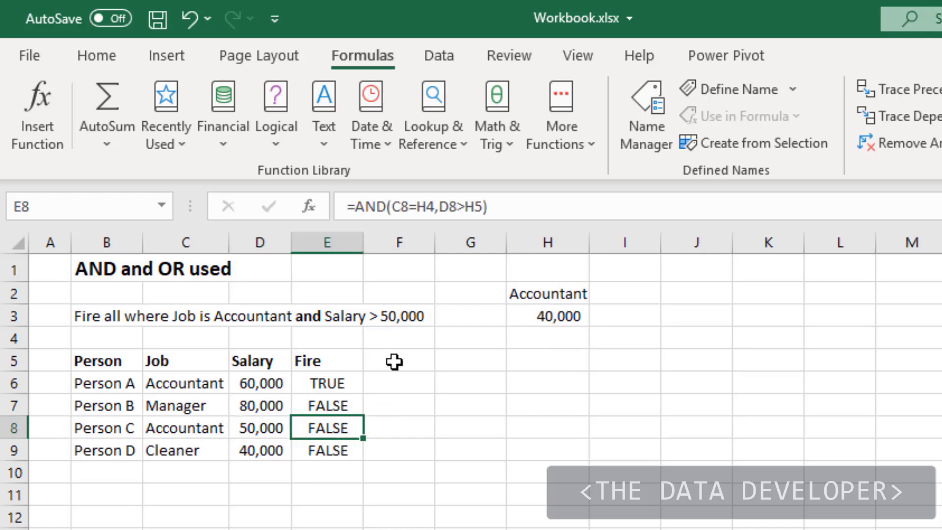
{"action": "left_click", "coordinate": [422, 379]}
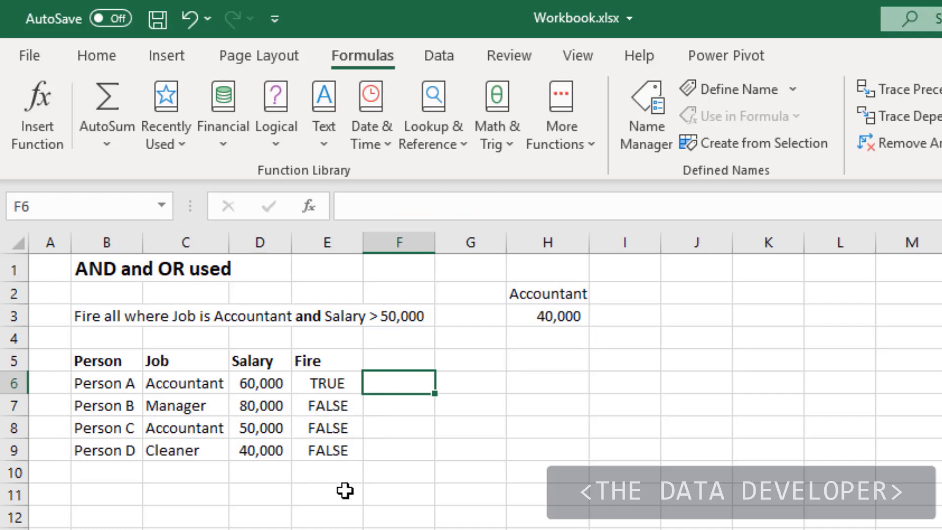
{"action": "left_click", "coordinate": [330, 428]}
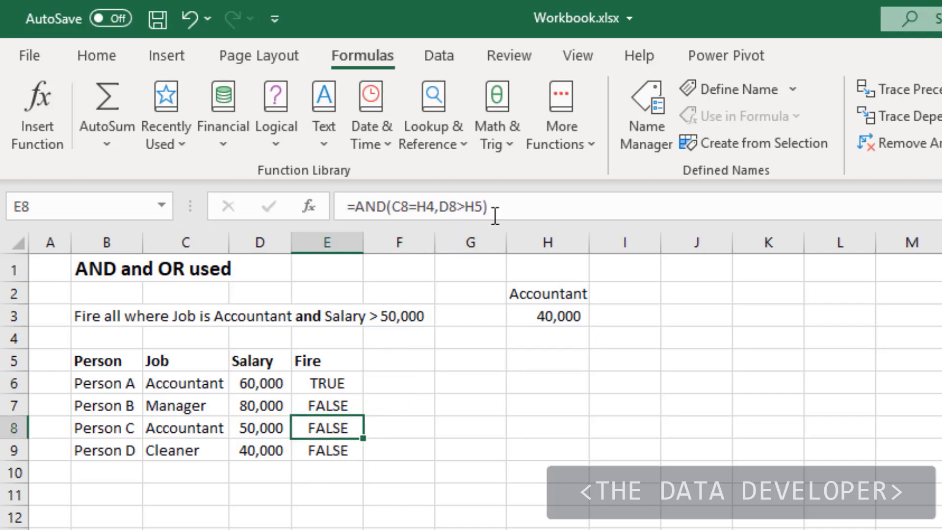
{"action": "left_click", "coordinate": [512, 207]}
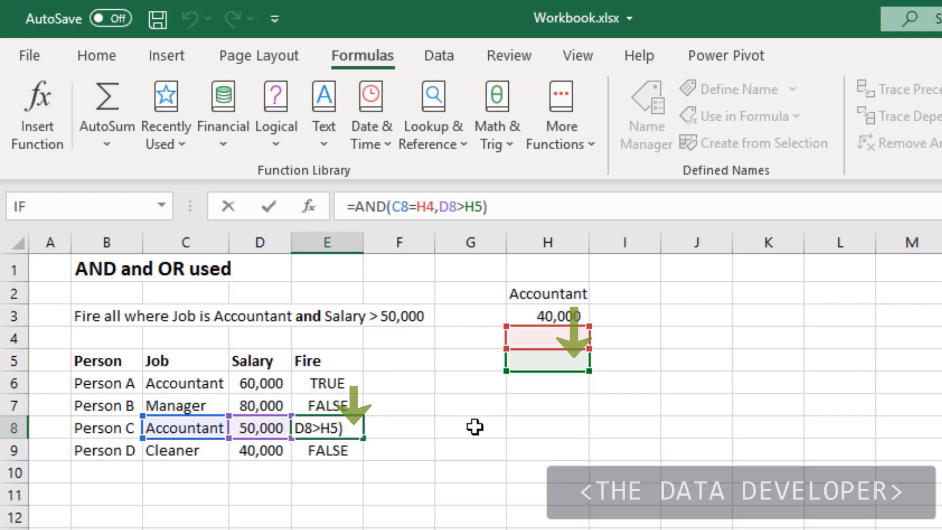
{"action": "key", "text": "Return"}
- Clear the AND formulas from E6 to E9 in the Fire column
{"action": "left_click_drag", "start_coordinate": [358, 408], "coordinate": [339, 445]}
{"action": "key", "text": "Delete"}
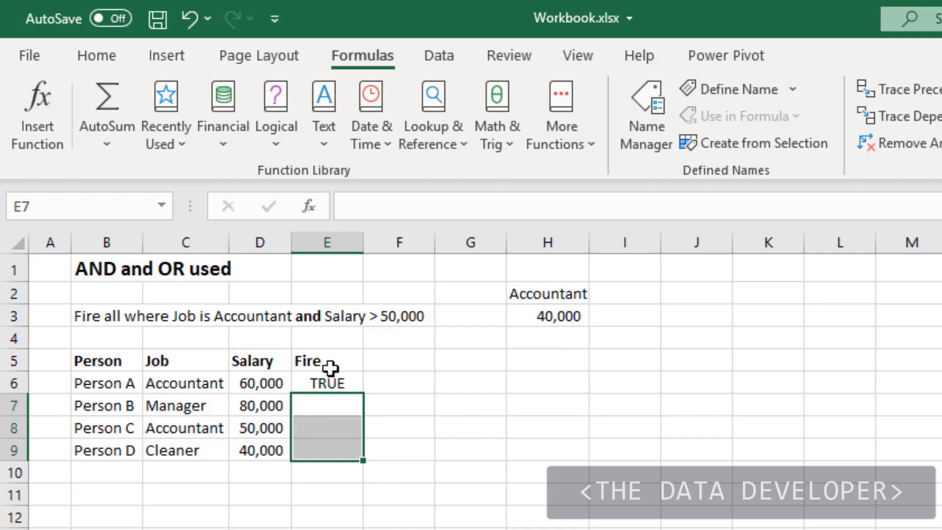
{"action": "left_click", "coordinate": [336, 384]}
{"action": "key", "text": "Delete"}
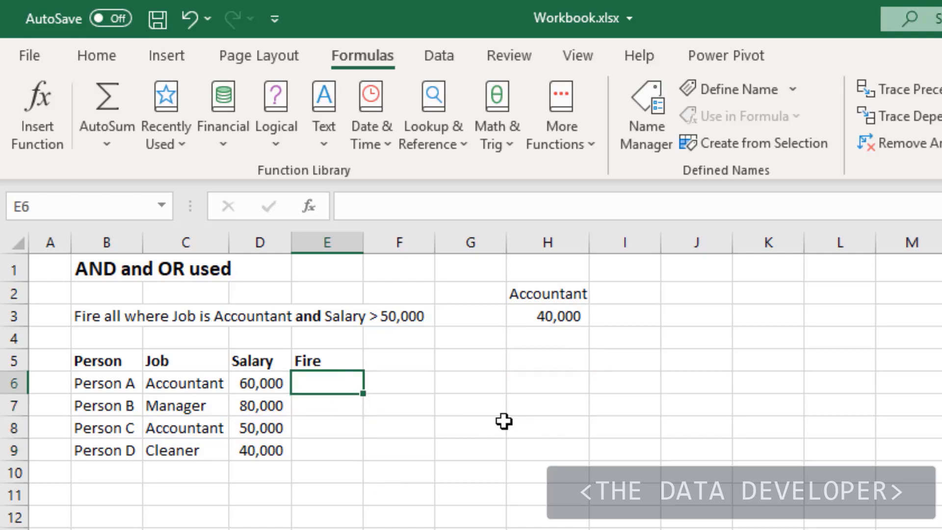
- Start an AND formula in E6 whose first condition compares C6 with the job criterion as an absolute reference, C6=$H$2
{"action": "type", "text": "=an"}
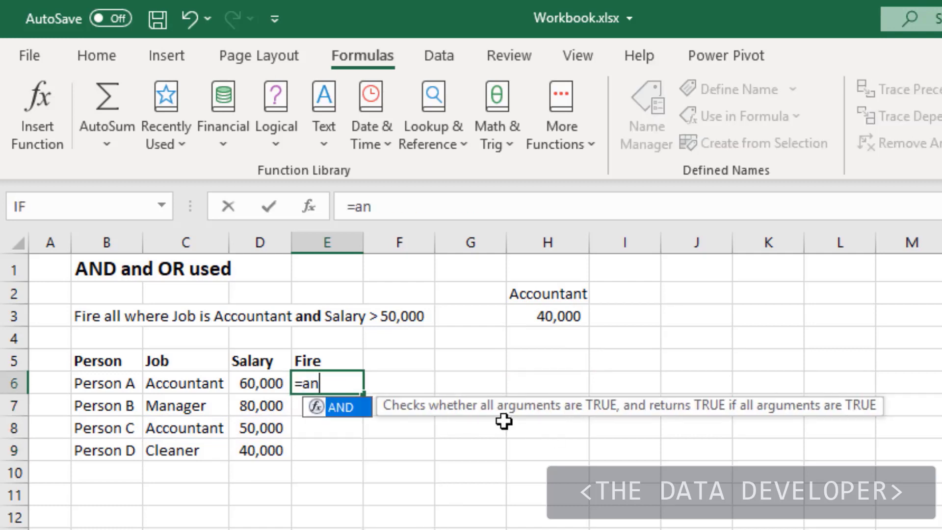
{"action": "type", "text": "d("}
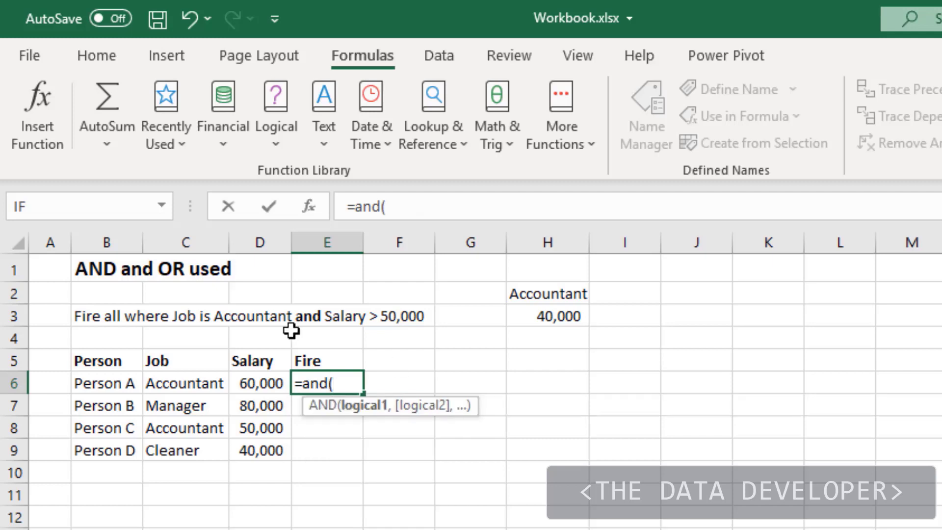
{"action": "left_click", "coordinate": [174, 382]}
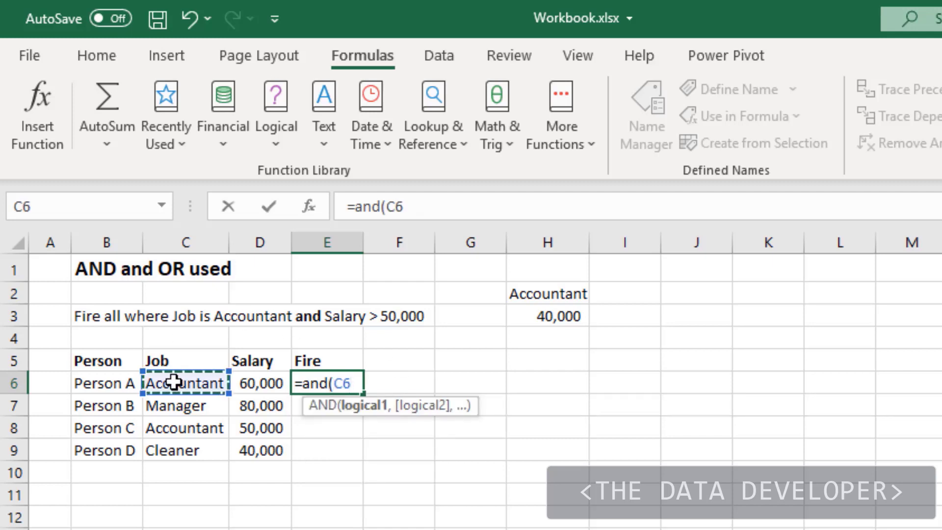
{"action": "type", "text": "="}
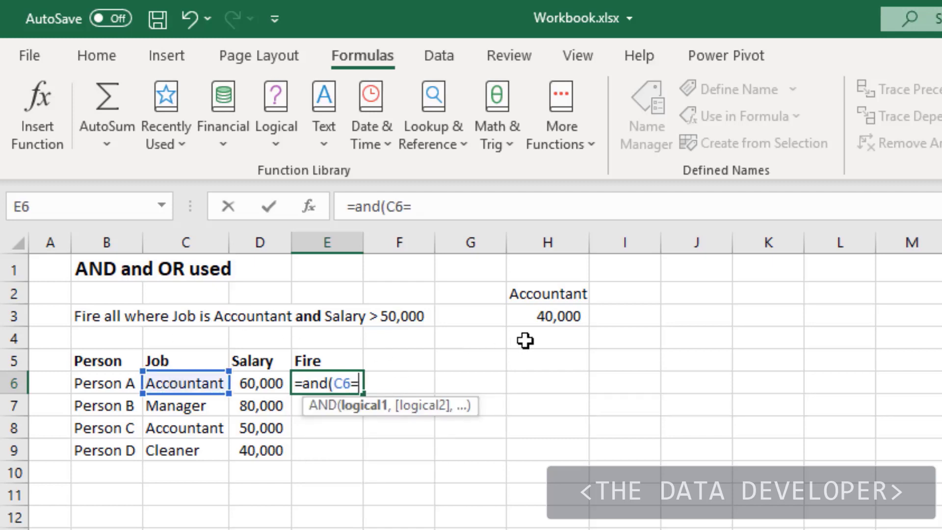
{"action": "left_click", "coordinate": [554, 298]}
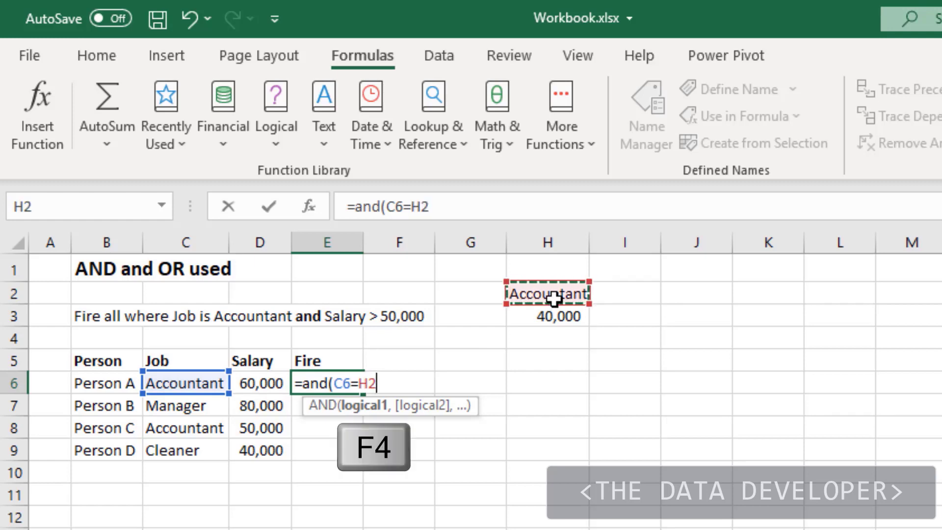
{"action": "key", "text": "F4"}
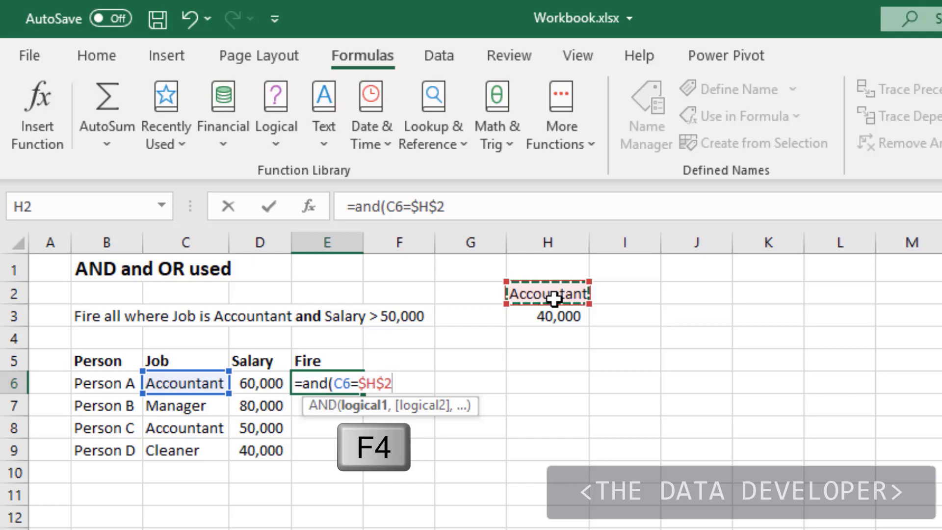
{"action": "type", "text": ","}
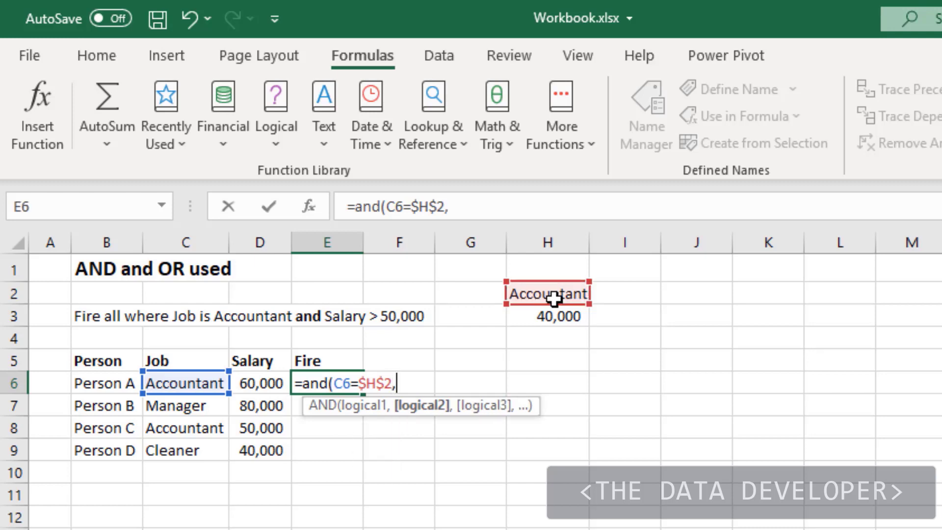
- Complete E6's AND formula with the second condition D6>$H$3, locking the salary threshold cell as an absolute reference
{"action": "left_click", "coordinate": [256, 387]}
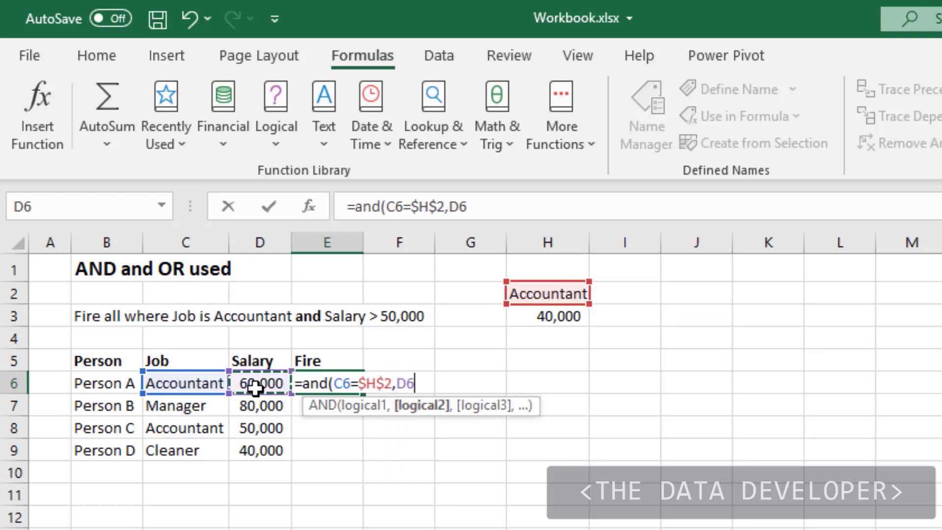
{"action": "type", "text": ">"}
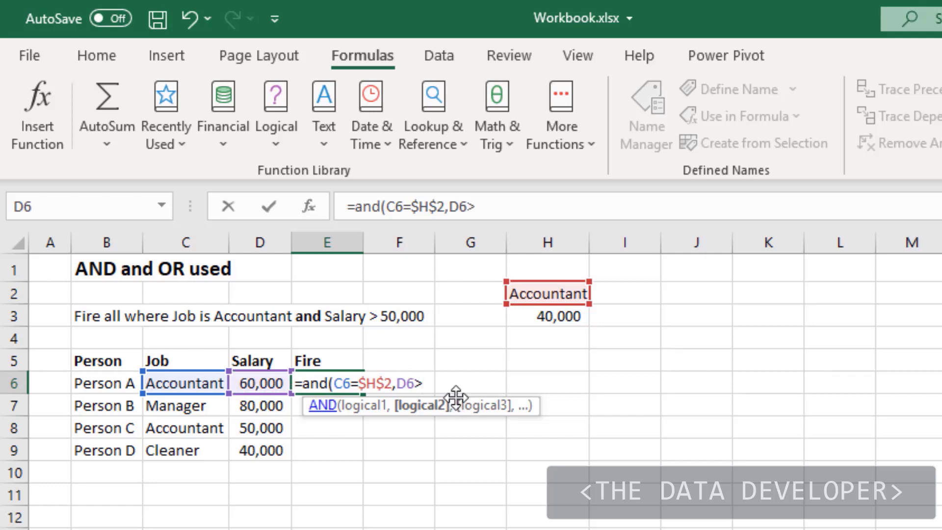
{"action": "left_click", "coordinate": [558, 317]}
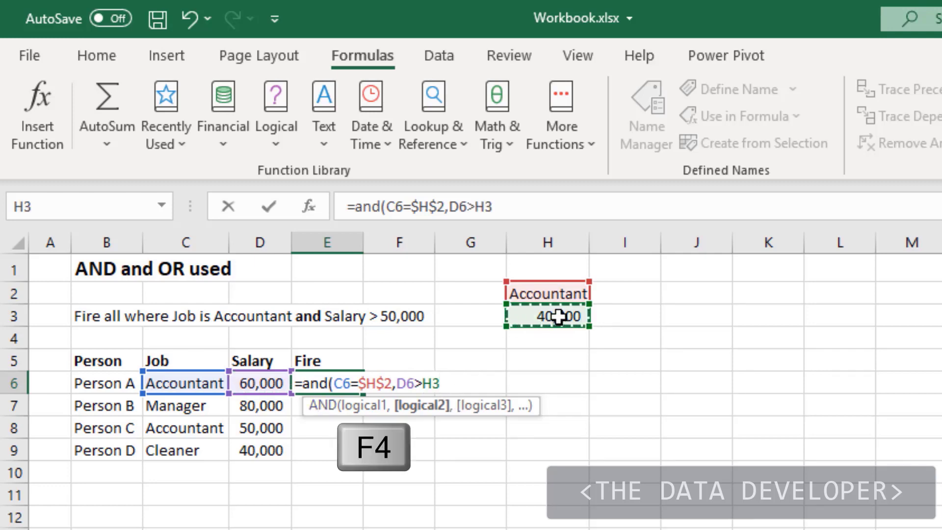
{"action": "key", "text": "F4"}
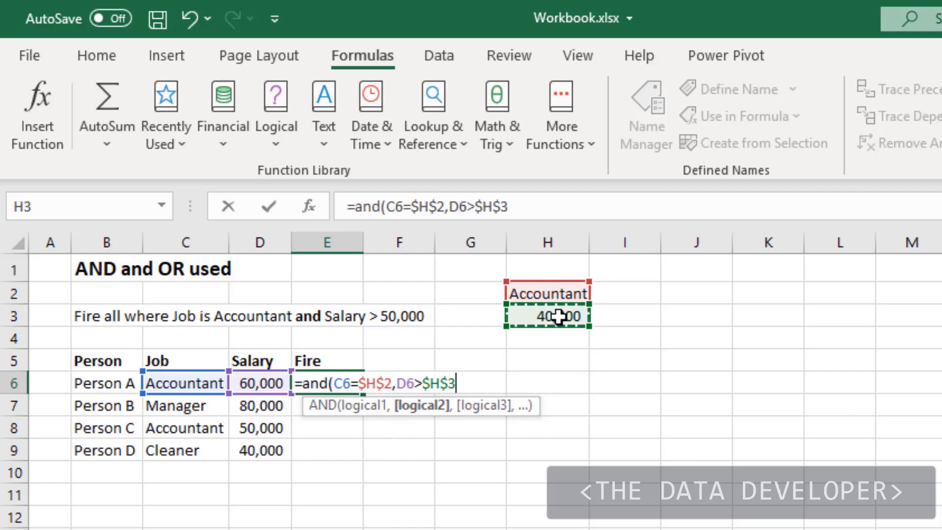
{"action": "type", "text": ")"}
{"action": "key", "text": "Return"}
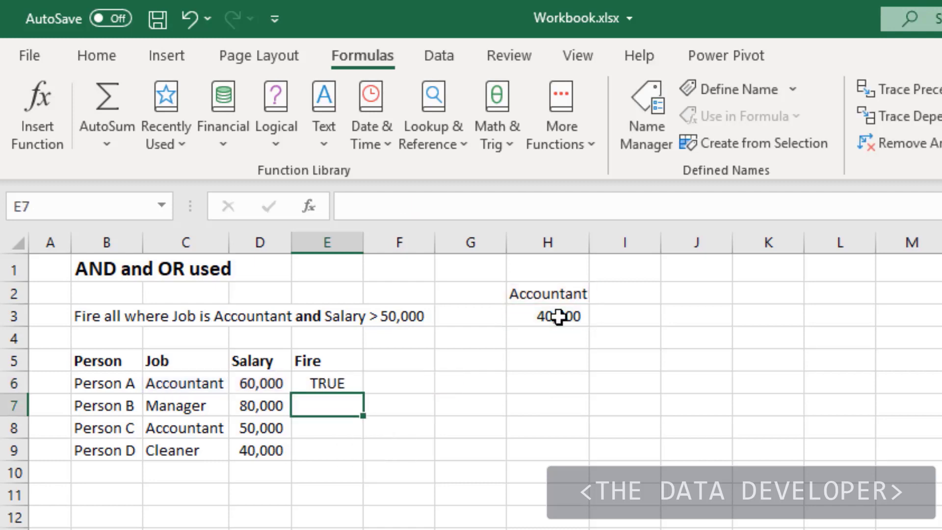
- Fill the AND formula from E6 down to E9 and check the results in both accountant rows
{"action": "left_click", "coordinate": [337, 385]}
{"action": "left_click_drag", "start_coordinate": [364, 394], "coordinate": [349, 455]}
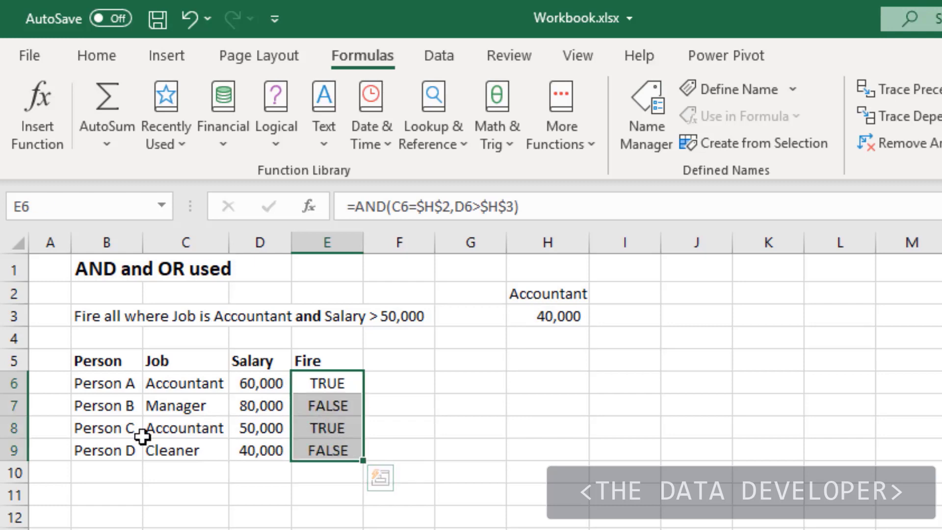
{"action": "left_click_drag", "start_coordinate": [200, 433], "coordinate": [299, 426]}
{"action": "left_click_drag", "start_coordinate": [185, 385], "coordinate": [304, 388]}
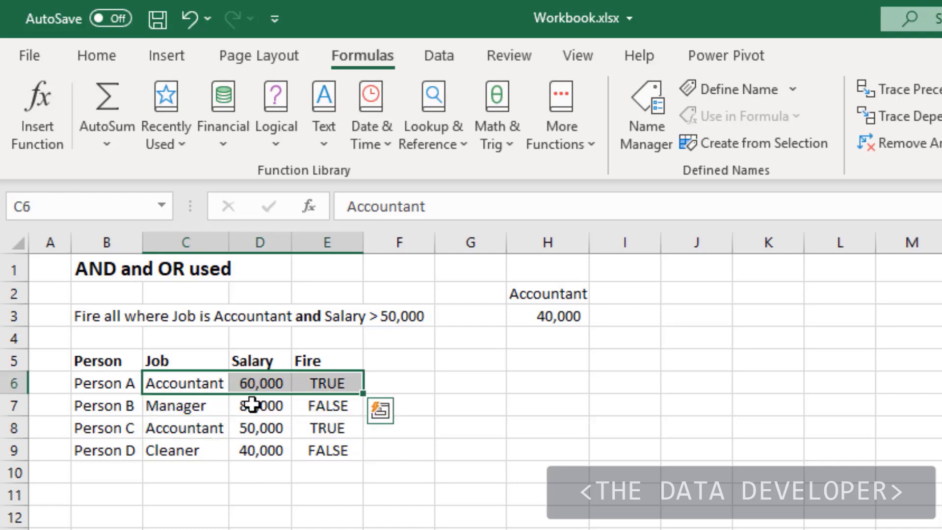
- Set the salary threshold in H3 to 50,000
{"action": "left_click", "coordinate": [535, 316]}
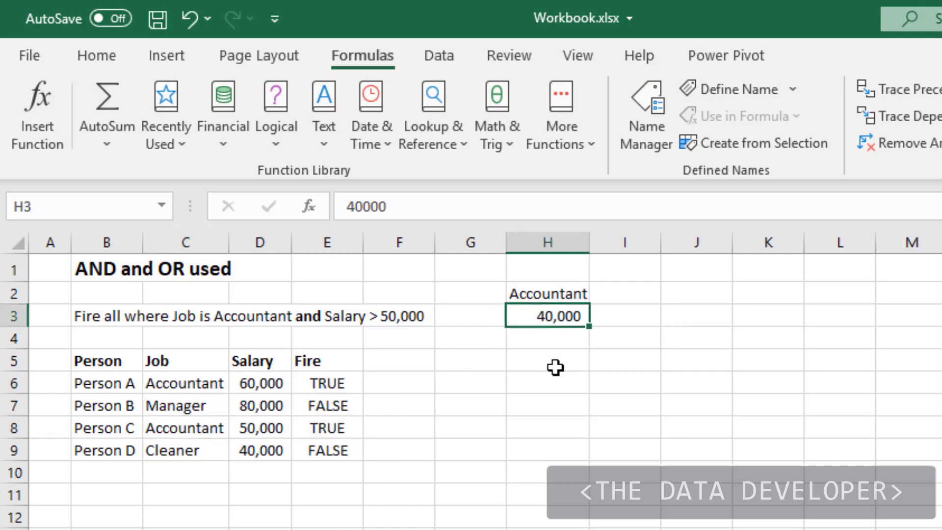
{"action": "type", "text": "50000"}
{"action": "key", "text": "ctrl+Return"}
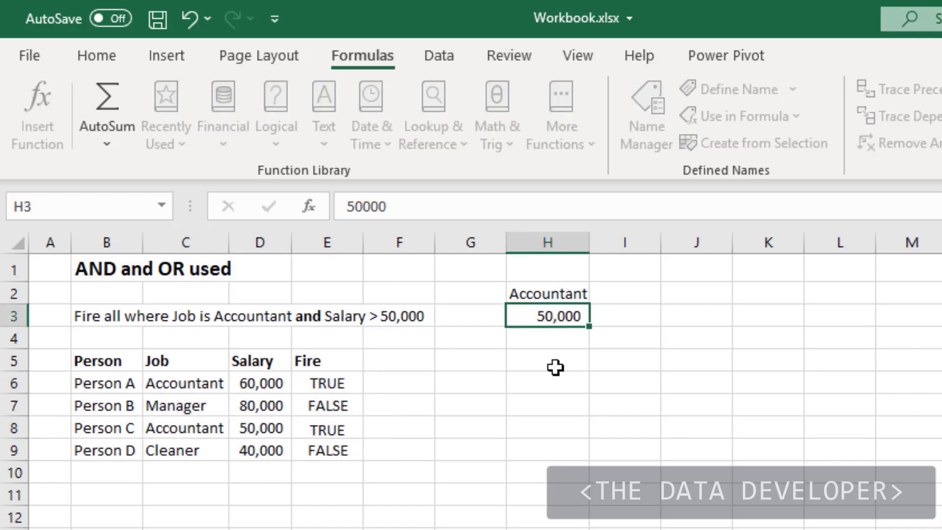
{"action": "key", "text": "Return"}
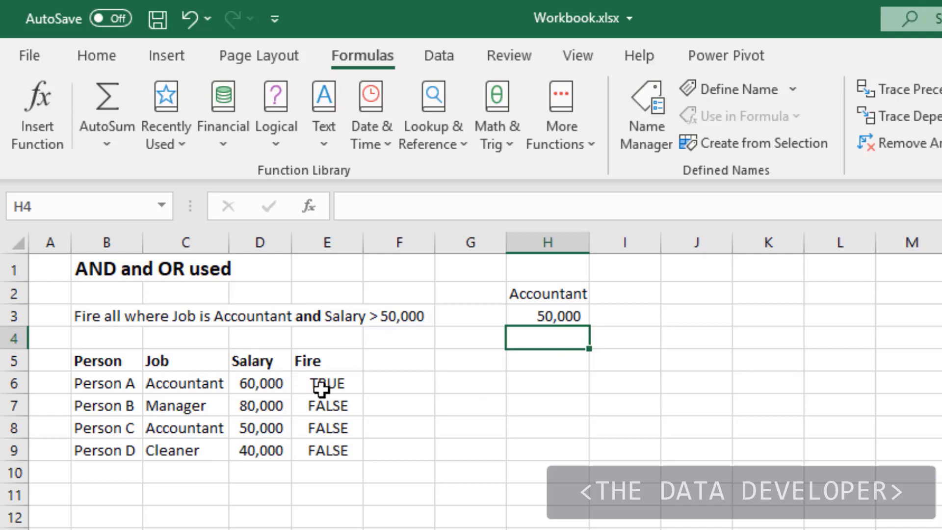
- Start an IF formula in F6 that uses E6 as its logical test
{"action": "left_click", "coordinate": [411, 388]}
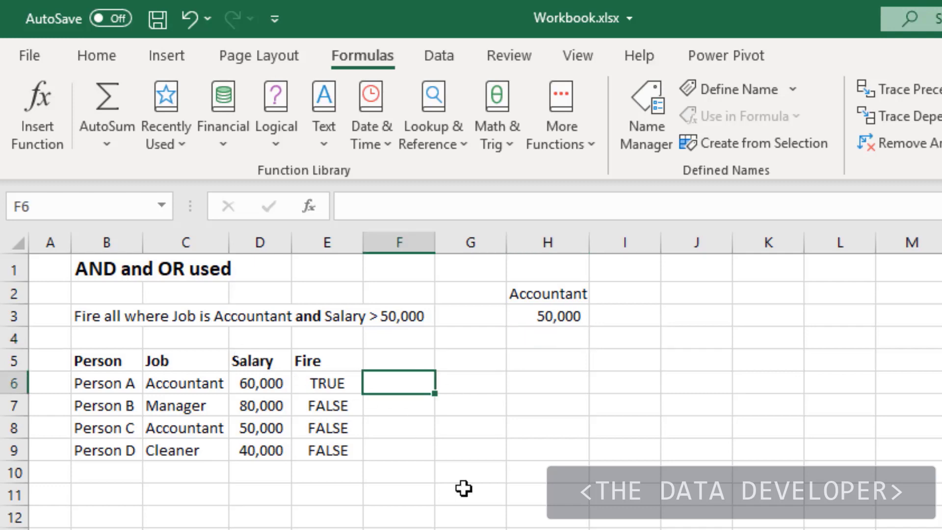
{"action": "type", "text": "="}
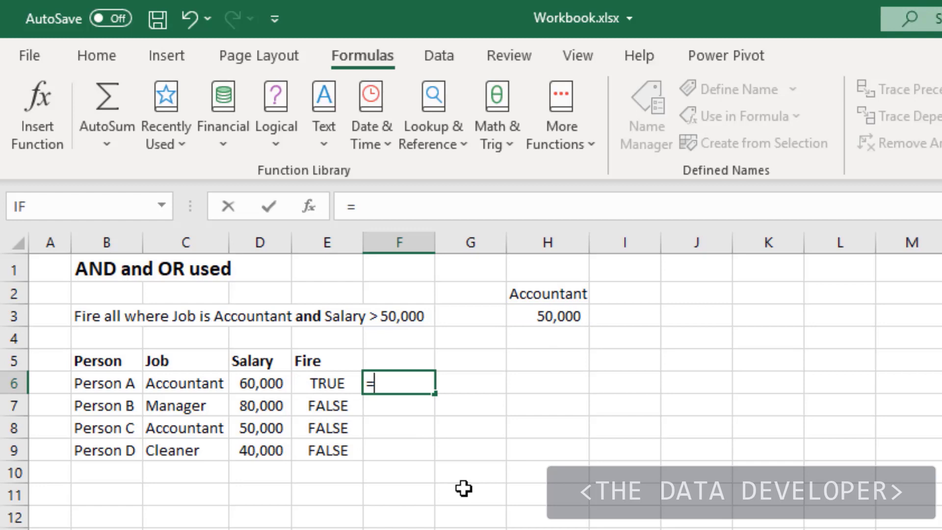
{"action": "type", "text": "if"}
{"action": "key", "text": "Tab"}
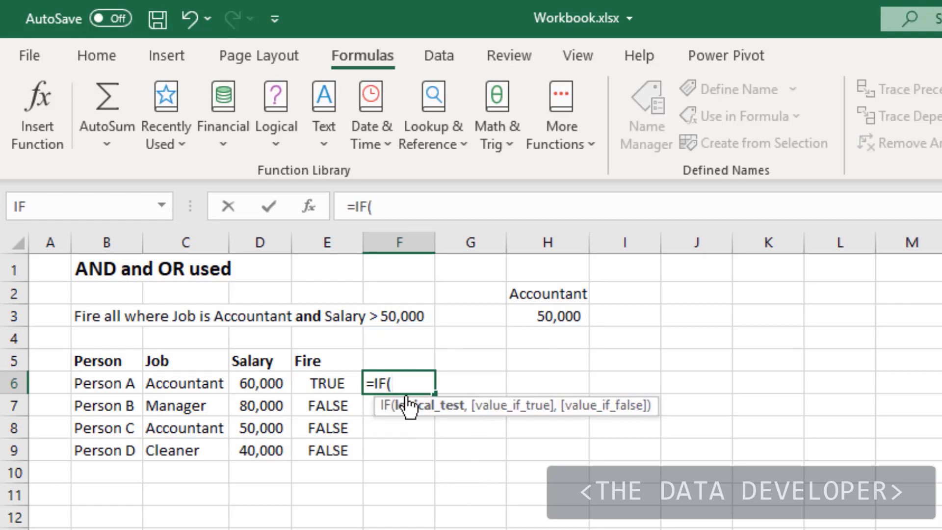
{"action": "left_click", "coordinate": [305, 381]}
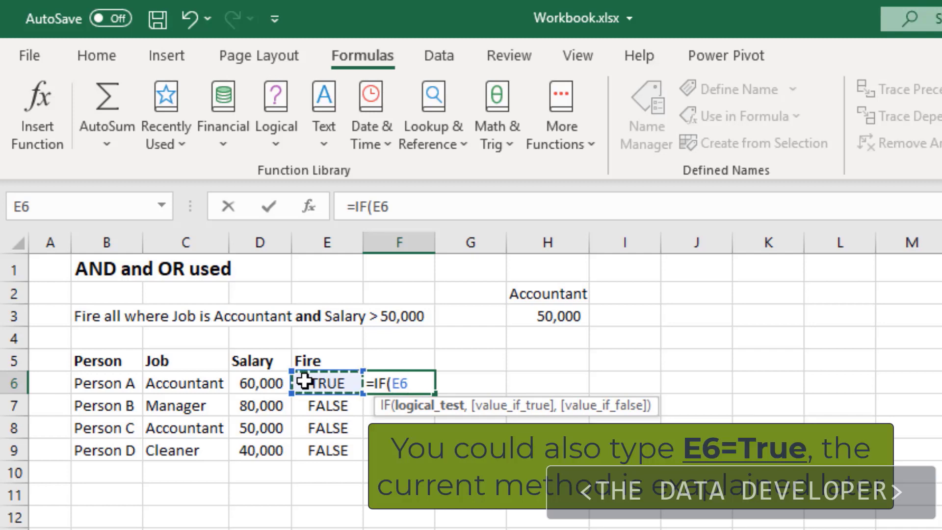
{"action": "type", "text": ","}
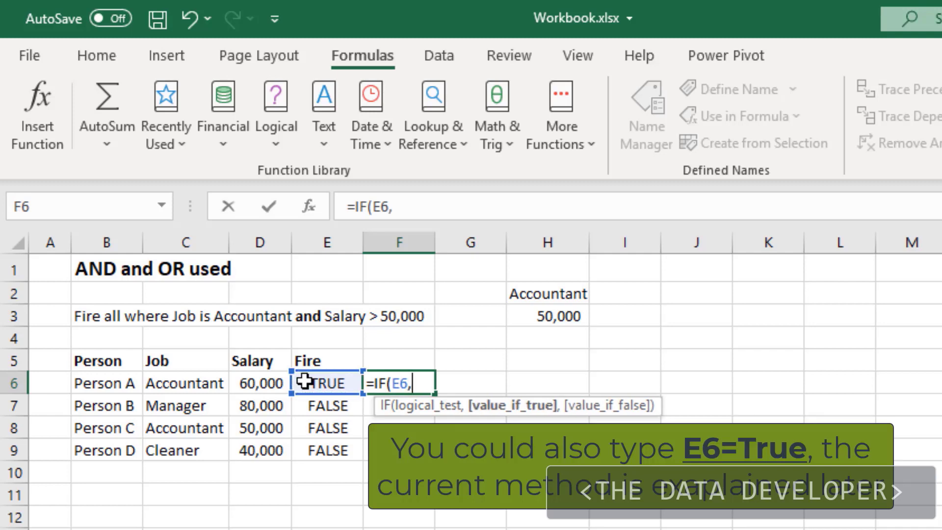
- Complete F6's IF formula so that it returns "Fire" when true and "Keep" when false
{"action": "type", "text": "\""}
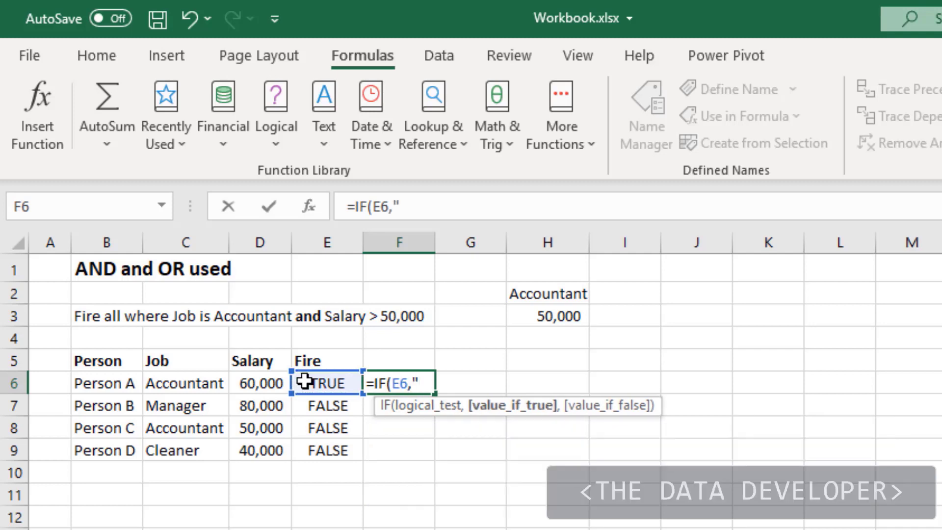
{"action": "type", "text": "Fire"}
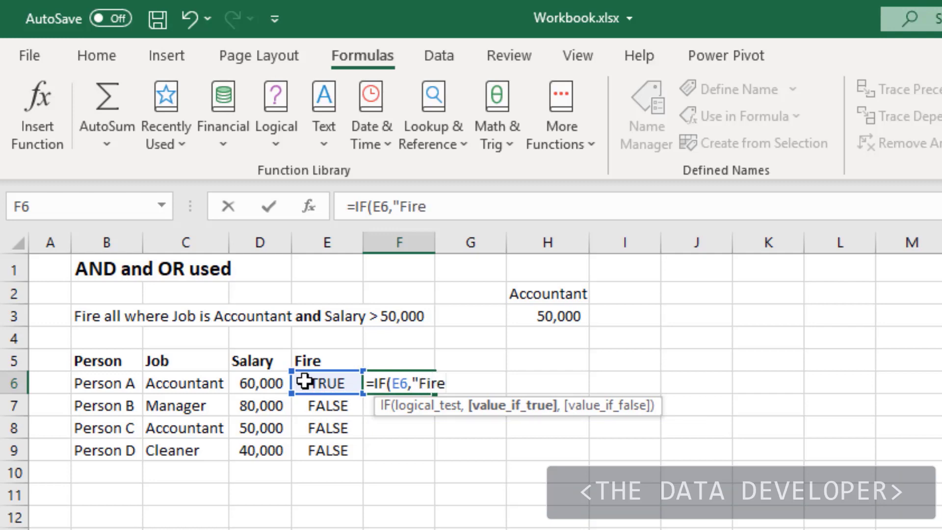
{"action": "type", "text": "\","}
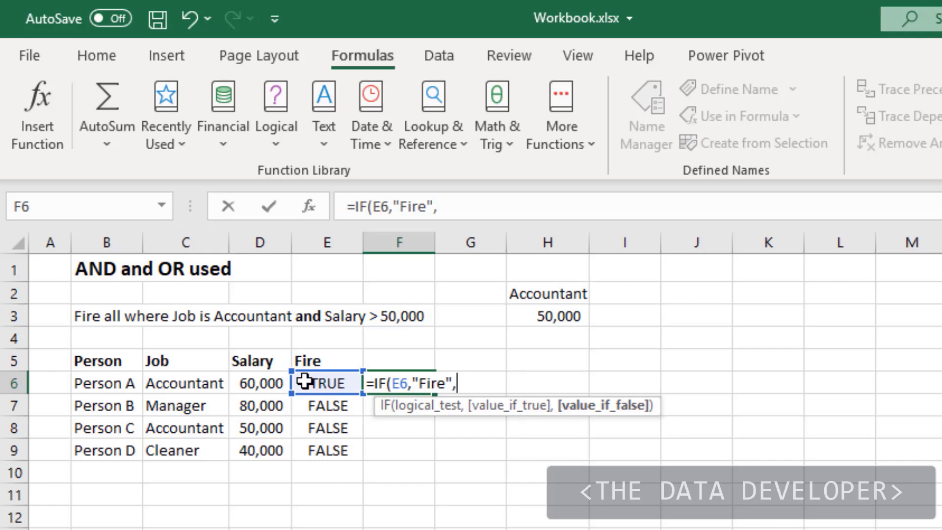
{"action": "type", "text": "\"Keep"}
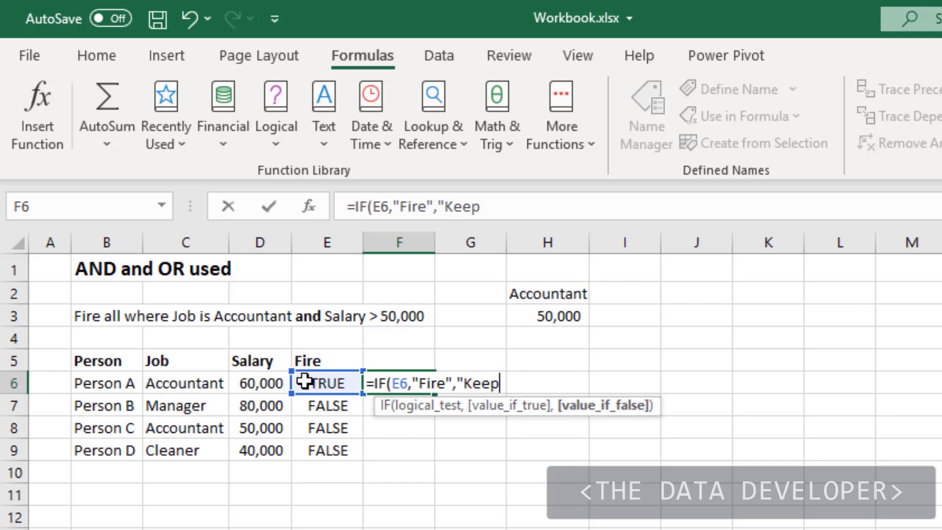
{"action": "type", "text": "\")"}
{"action": "key", "text": "Return"}
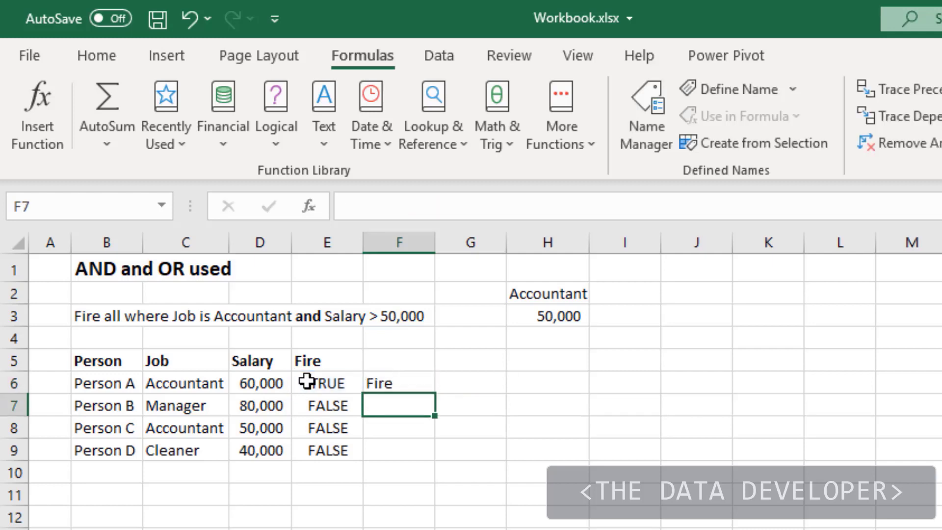
- Fill the IF formula from F6 down to F9
{"action": "left_click", "coordinate": [393, 387]}
{"action": "left_click_drag", "start_coordinate": [436, 395], "coordinate": [420, 465]}
{"action": "left_click", "coordinate": [485, 387]}
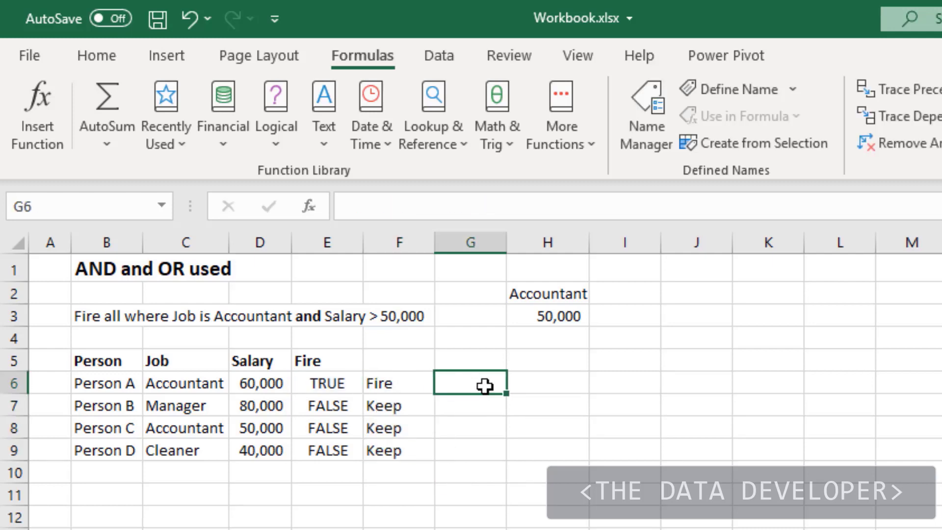
- Set the salary threshold in H3 to 40,000 to test how the Fire and Keep results respond
{"action": "left_click", "coordinate": [545, 314]}
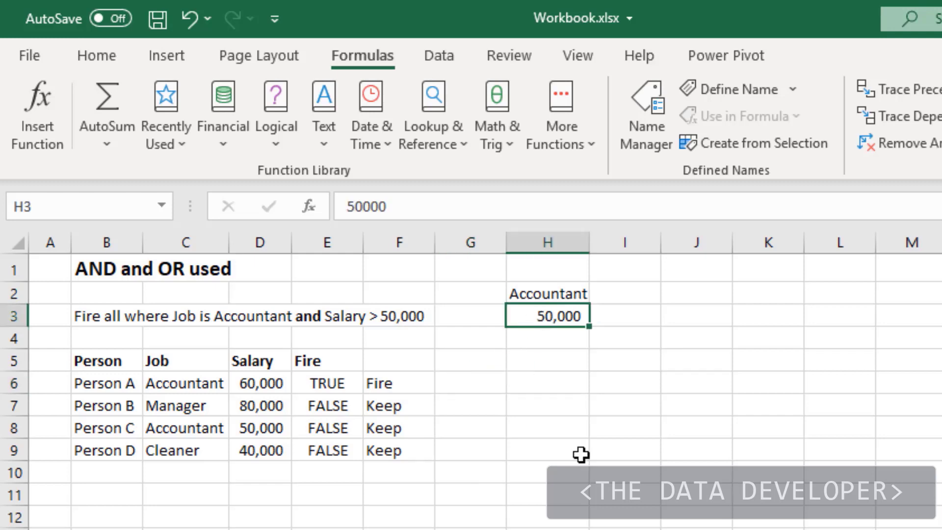
{"action": "type", "text": "40,000"}
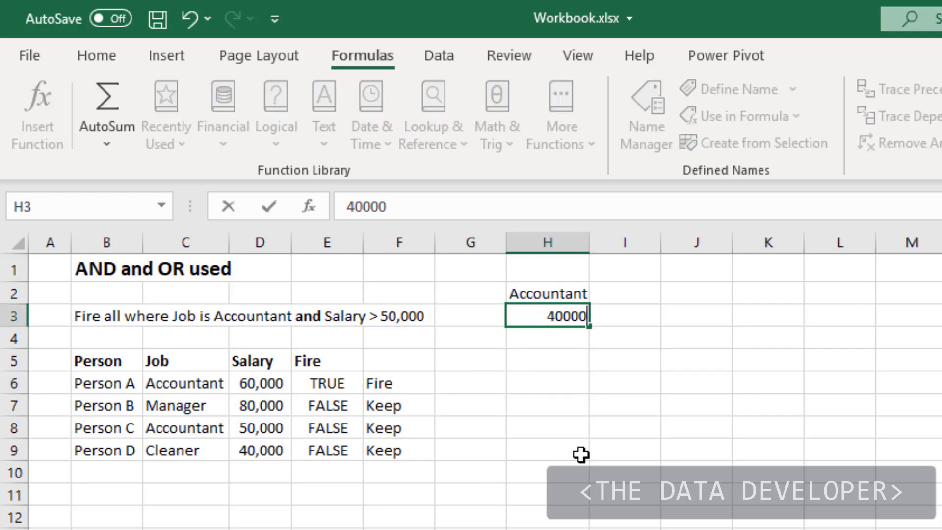
{"action": "key", "text": "Return"}
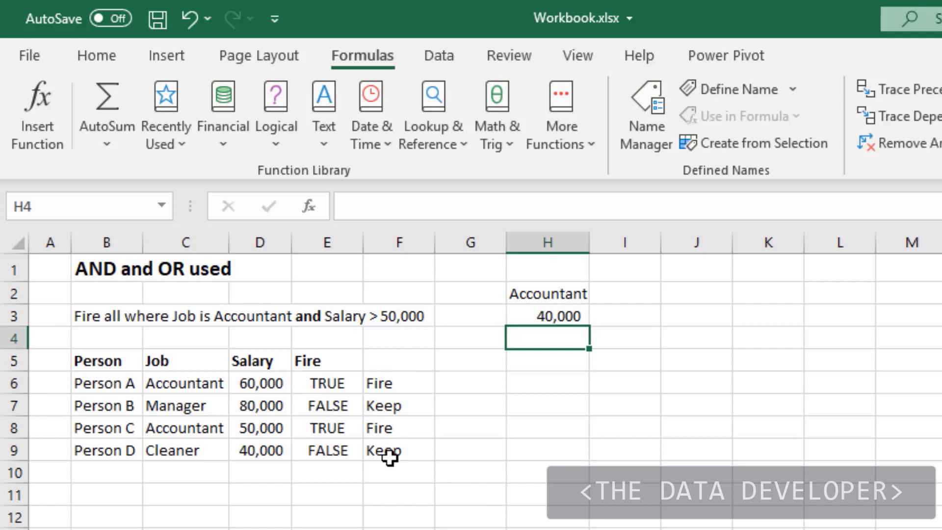
- Set the salary threshold in H3 back to 50,000
{"action": "left_click", "coordinate": [541, 317]}
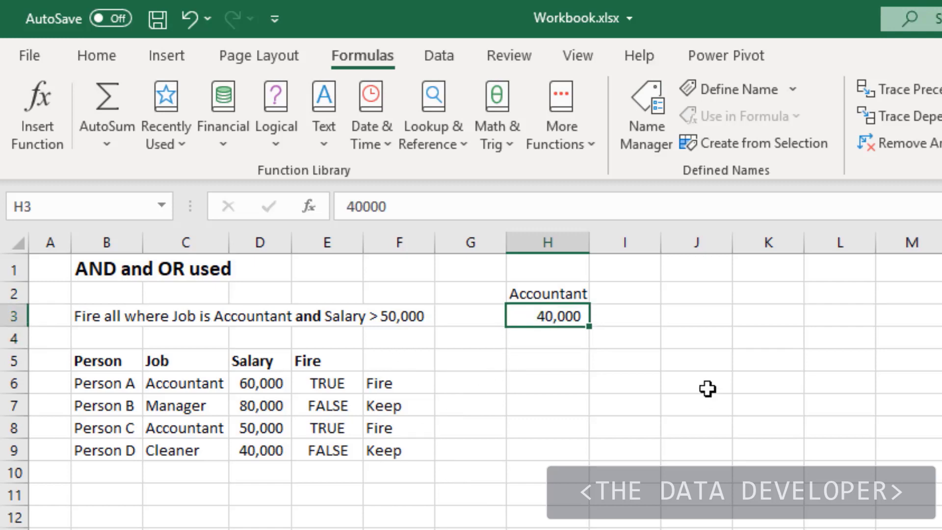
{"action": "type", "text": "50000"}
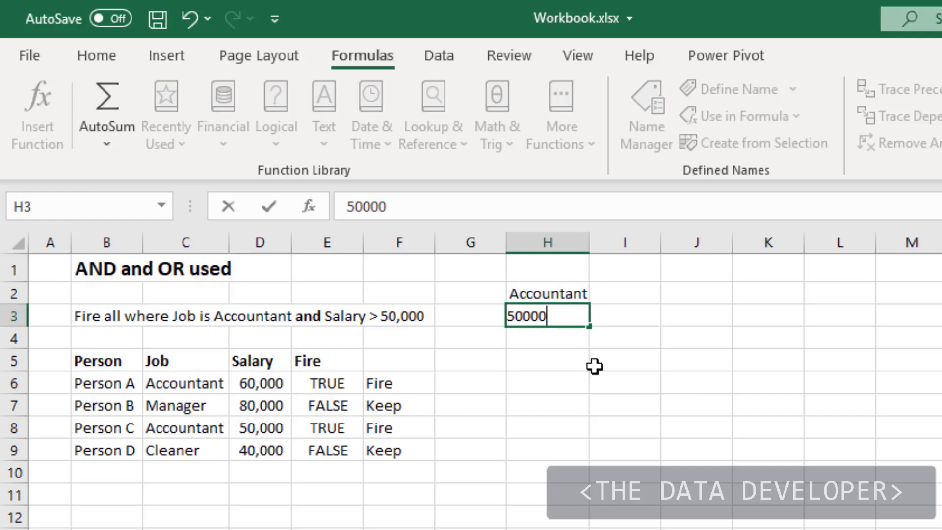
{"action": "key", "text": "Return"}
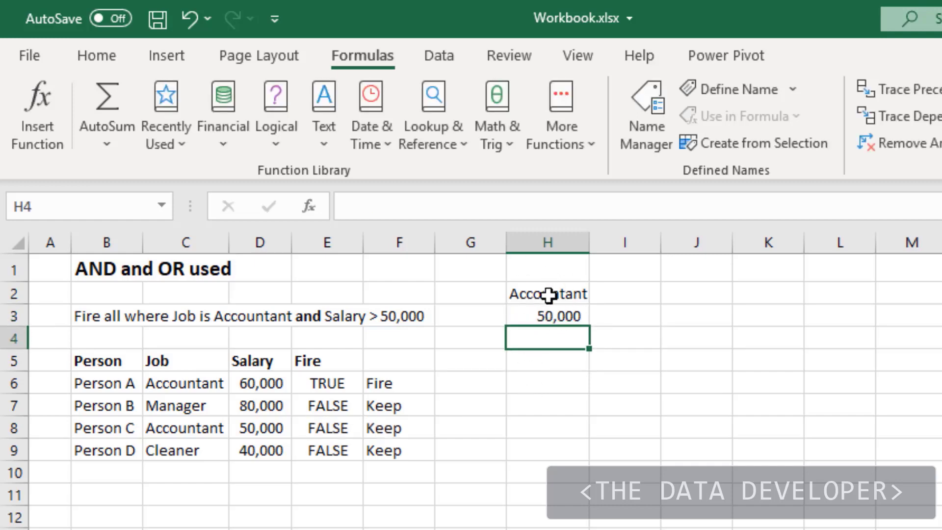
{"action": "left_click", "coordinate": [509, 459]}
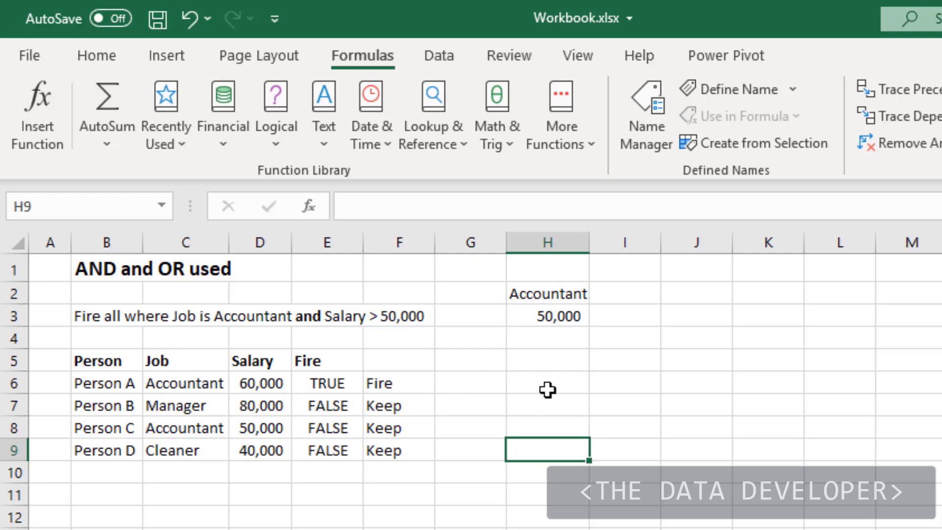
- Copy the AND expression from E6's formula without its equals sign, leaving the cell's formula as it is
{"action": "left_click", "coordinate": [412, 387]}
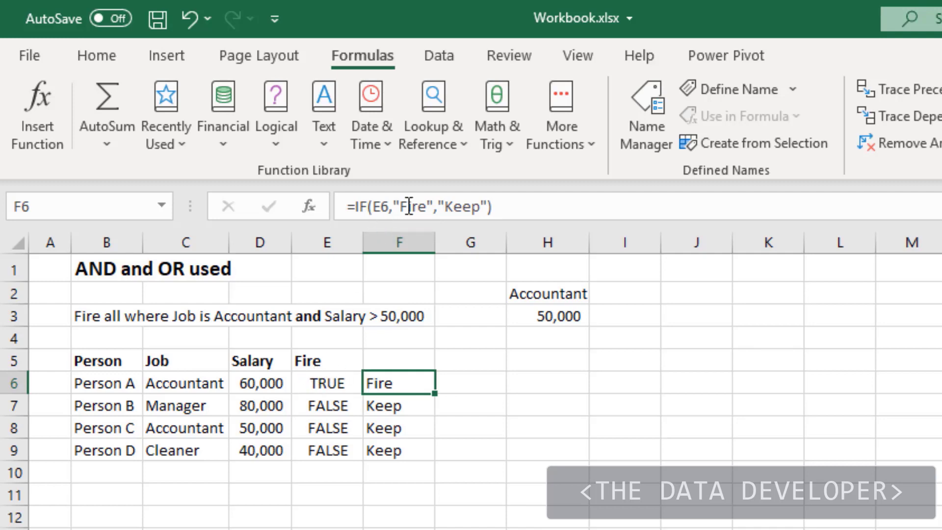
{"action": "left_click", "coordinate": [553, 382]}
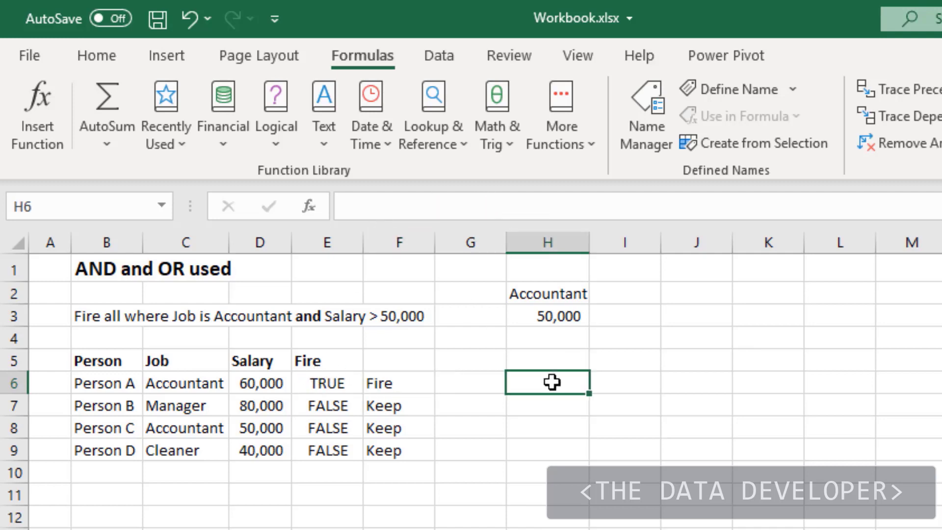
{"action": "left_click", "coordinate": [340, 386]}
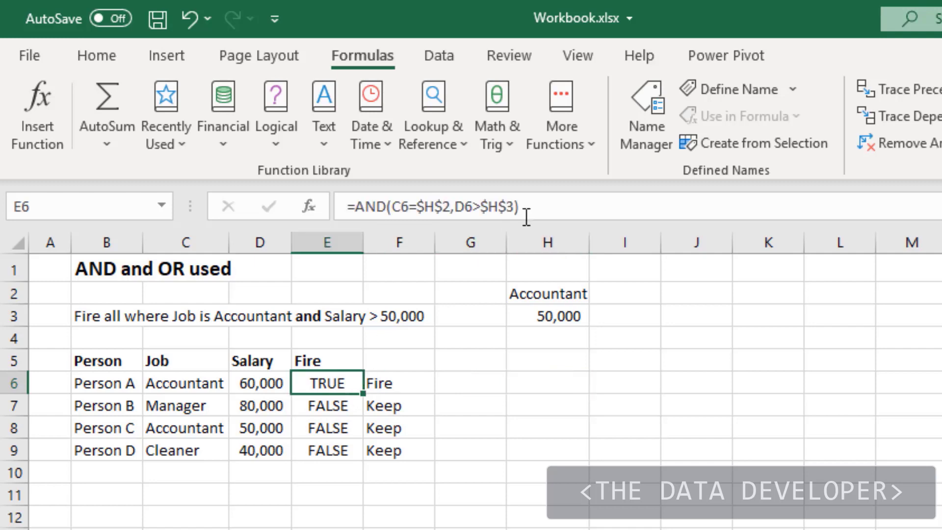
{"action": "left_click_drag", "start_coordinate": [521, 207], "coordinate": [357, 208]}
{"action": "key", "text": "ctrl+c"}
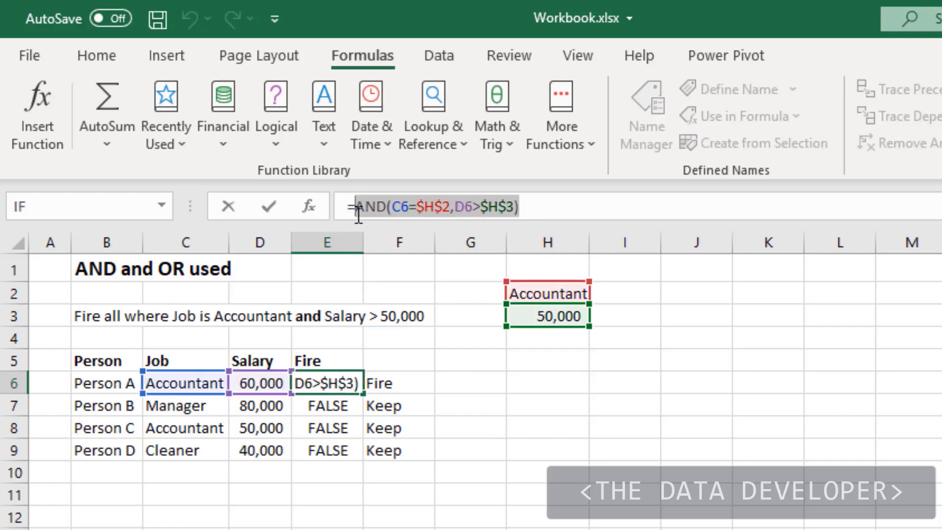
{"action": "key", "text": "Escape"}
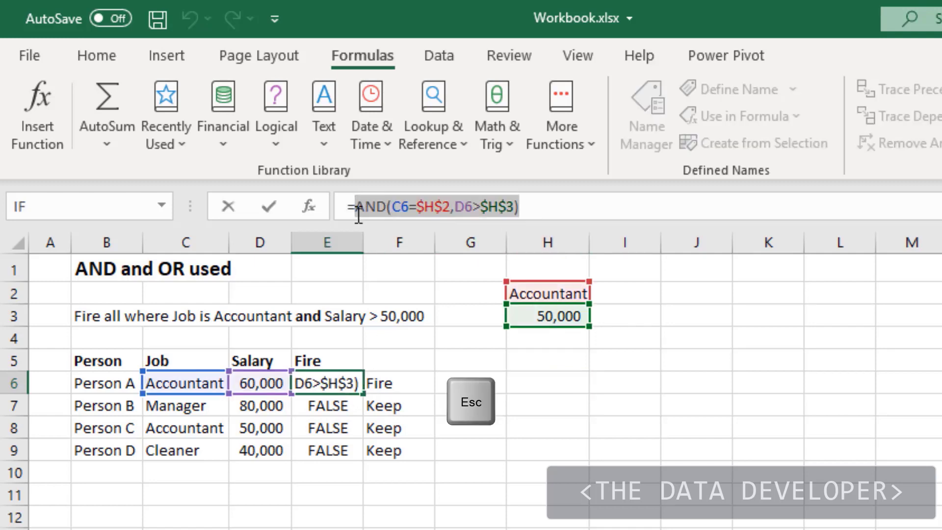
{"action": "key", "text": "Escape"}
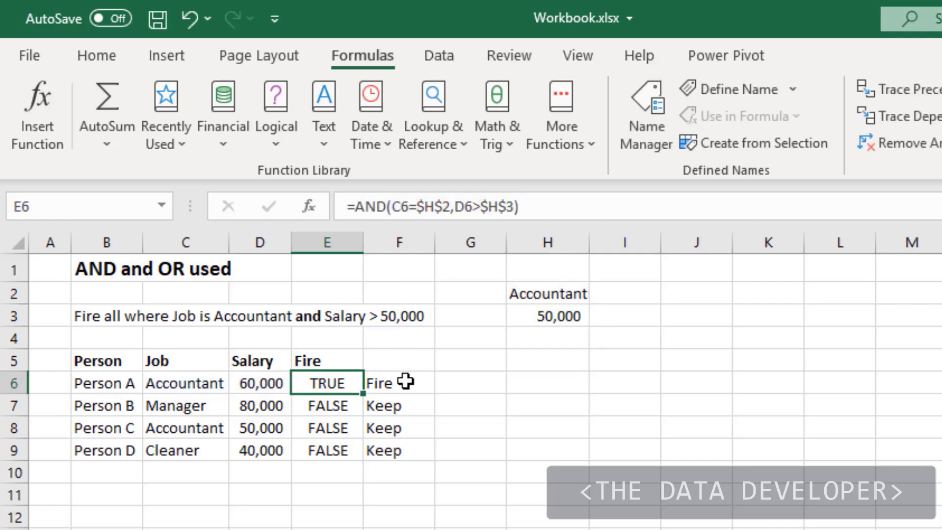
- Replace the E6 reference in F6's IF formula with the copied expression AND(C6=$H$2,D6>$H$3)
{"action": "left_click", "coordinate": [406, 381]}
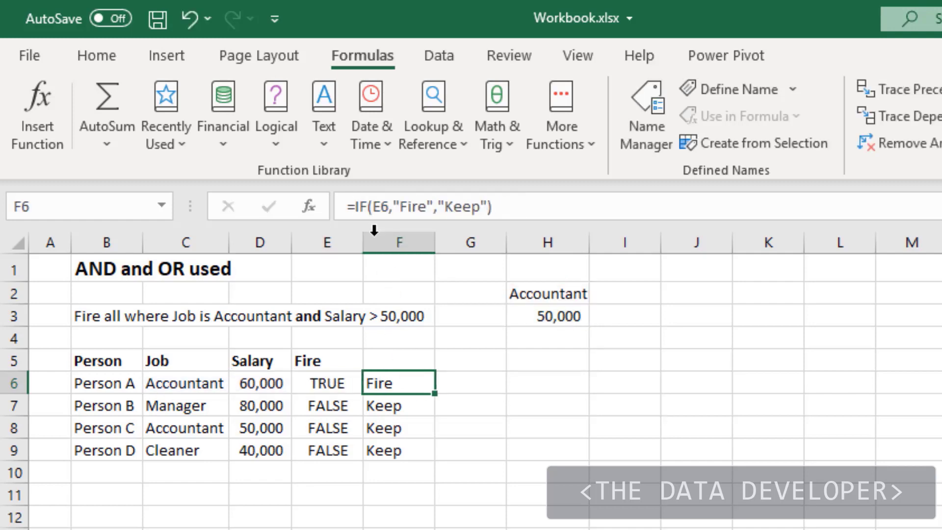
{"action": "left_click", "coordinate": [382, 207]}
{"action": "left_click_drag", "start_coordinate": [381, 206], "coordinate": [374, 207]}
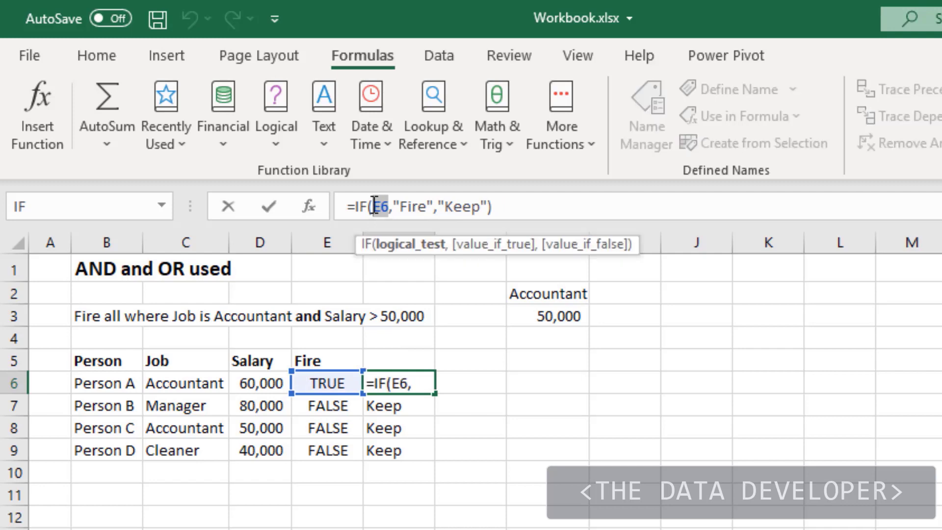
{"action": "key", "text": "ctrl+v"}
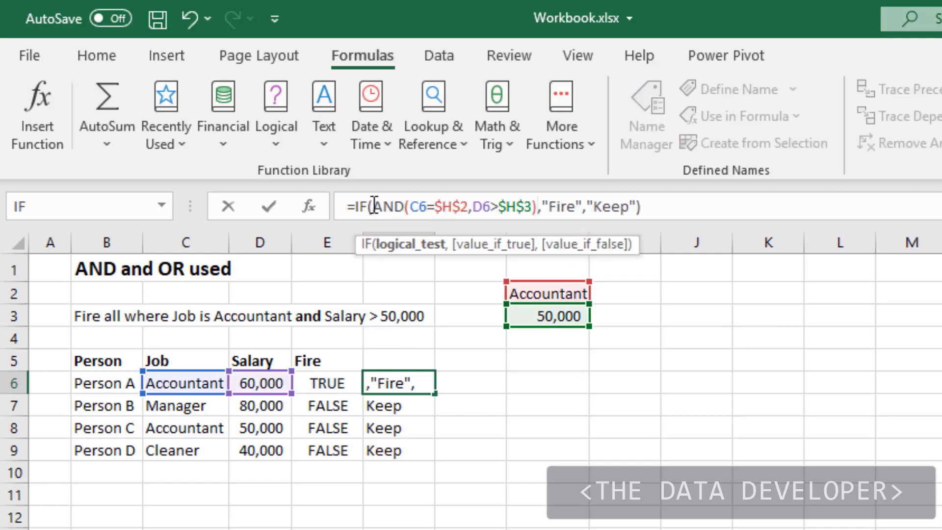
{"action": "key", "text": "Return"}
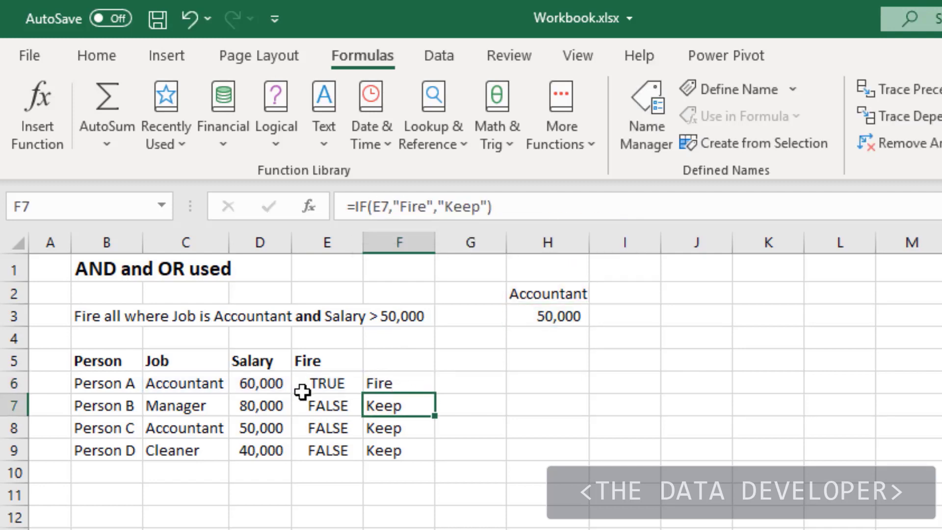
- Clear the AND formula from E6 and fill the combined IF and AND formula from F6 down to F9
{"action": "left_click", "coordinate": [322, 383]}
{"action": "key", "text": "Delete"}
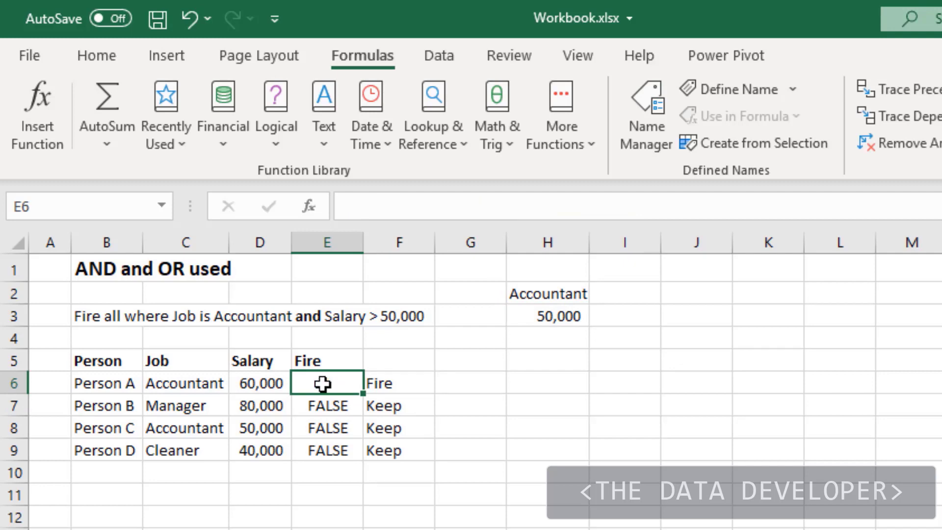
{"action": "left_click", "coordinate": [418, 384]}
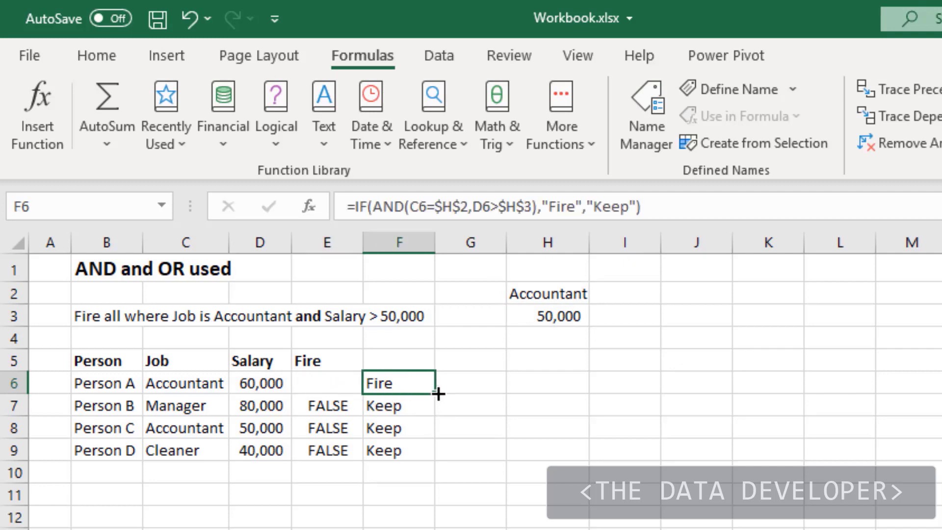
{"action": "double_click", "coordinate": [438, 394]}
- Clear the remaining AND formulas from E7:E9 and select F6 to review its combined formula
{"action": "left_click_drag", "start_coordinate": [319, 406], "coordinate": [329, 452]}
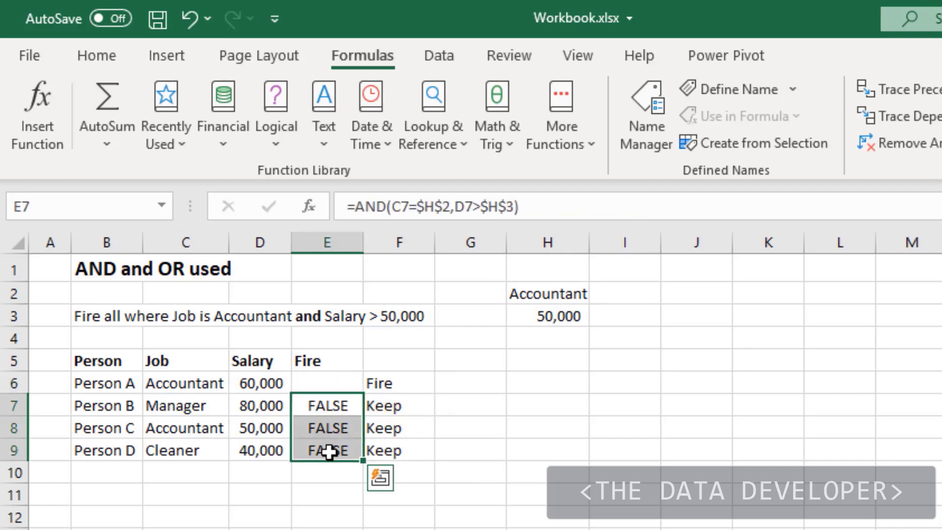
{"action": "key", "text": "Delete"}
{"action": "left_click", "coordinate": [476, 452]}
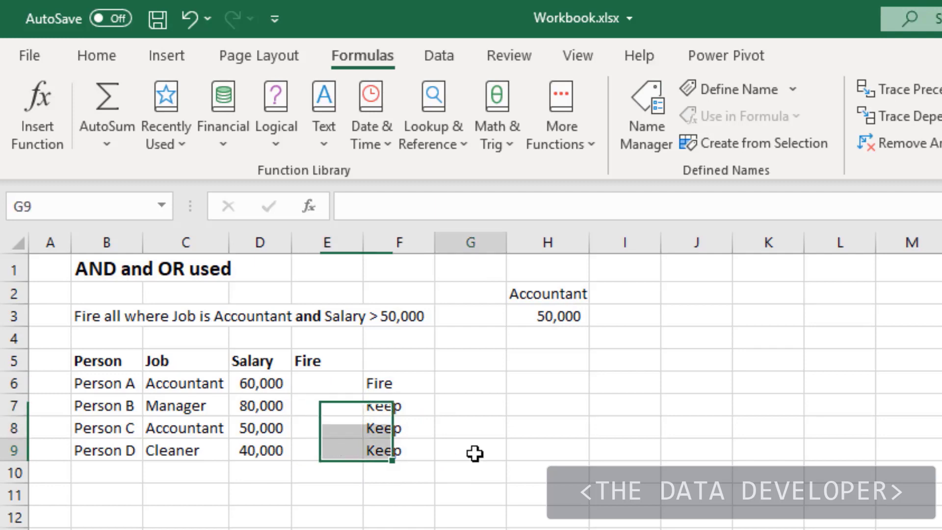
{"action": "left_click", "coordinate": [422, 383]}
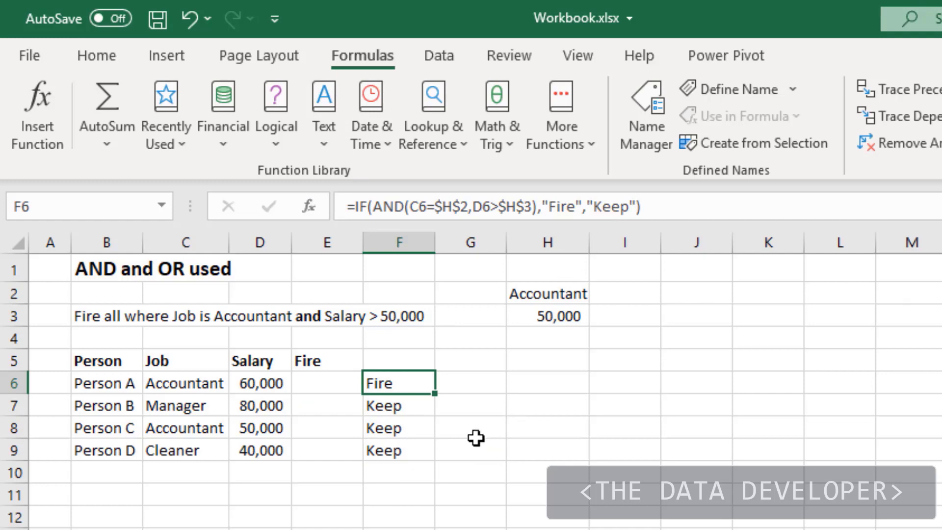
- Copy the Fire/Keep formula cell F6 and paste it into E6 in the Fire column
{"action": "left_click", "coordinate": [473, 403]}
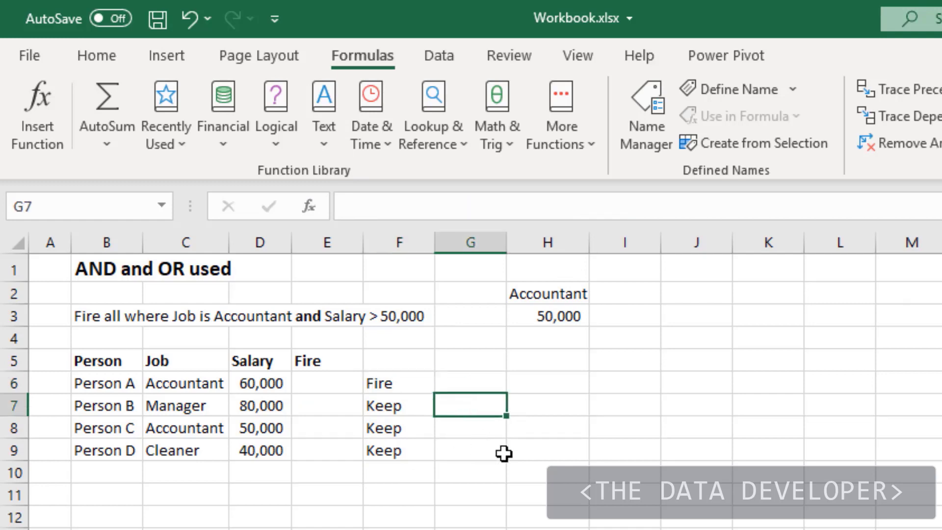
{"action": "left_click", "coordinate": [403, 375]}
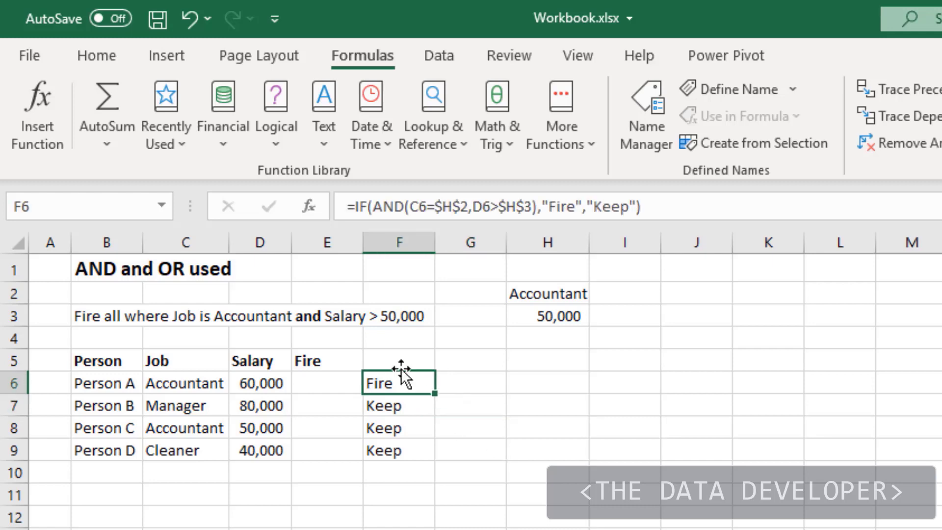
{"action": "key", "text": "ctrl+c"}
{"action": "left_click", "coordinate": [332, 377]}
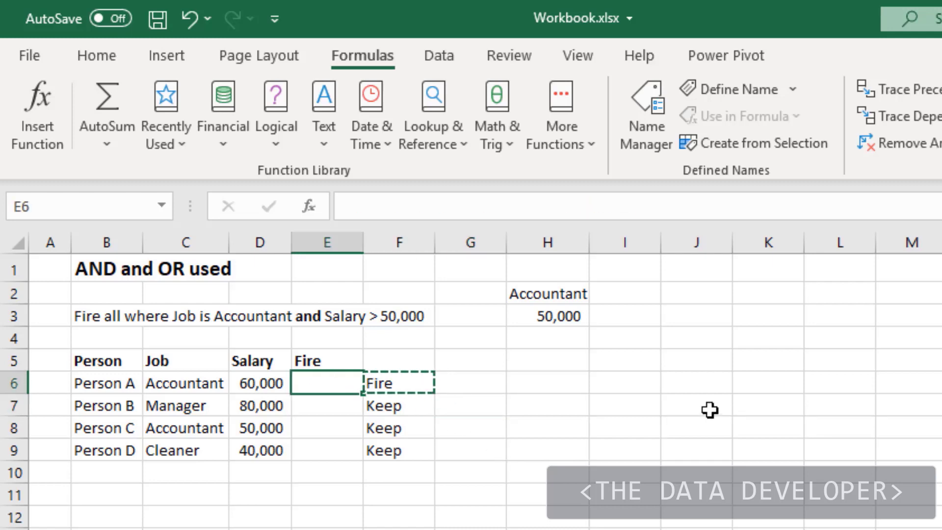
{"action": "key", "text": "ctrl+v"}
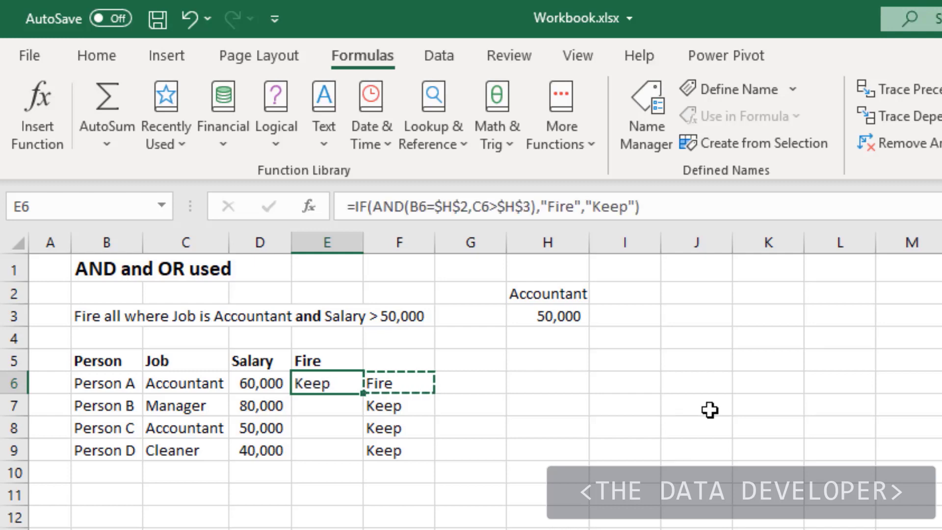
- Check the cell references in the pasted E6 formula against F6 and clear E6
{"action": "left_click", "coordinate": [314, 451]}
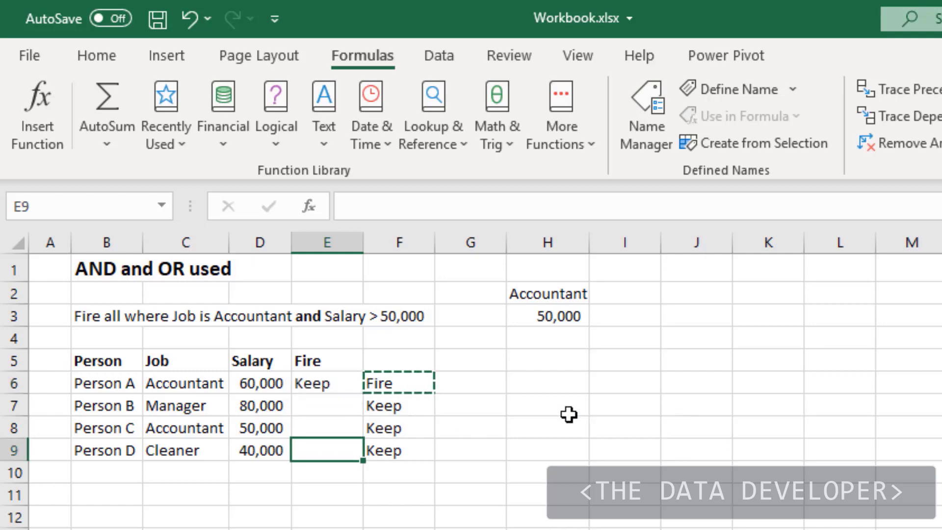
{"action": "left_click", "coordinate": [326, 386]}
{"action": "left_click", "coordinate": [653, 203]}
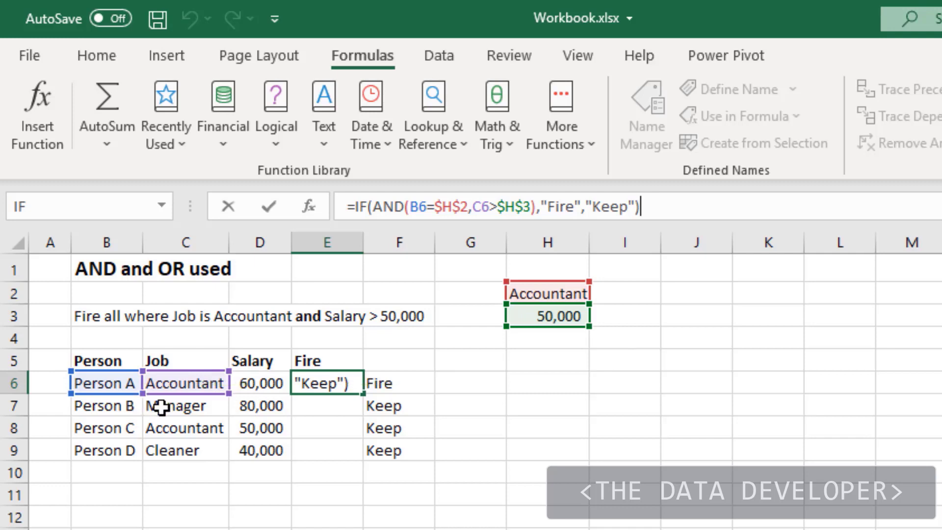
{"action": "key", "text": "ctrl+Return"}
{"action": "left_click", "coordinate": [300, 454]}
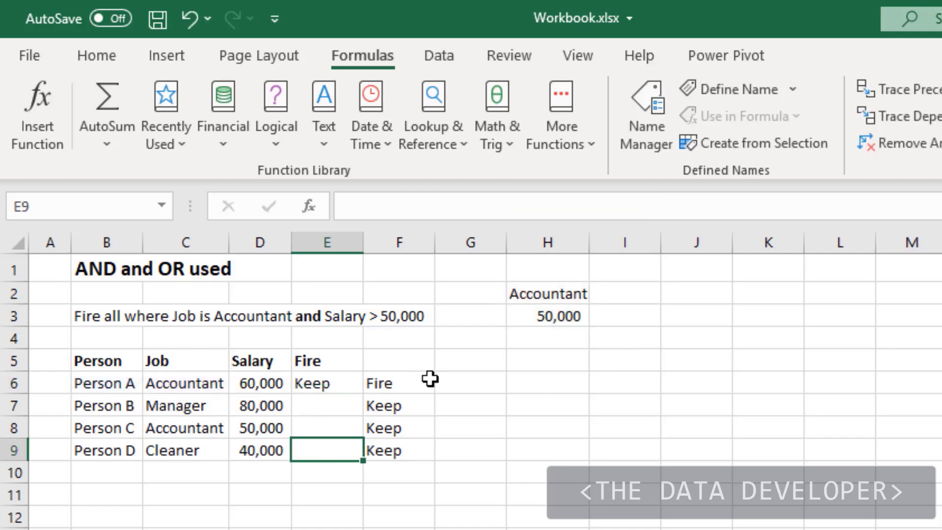
{"action": "left_click", "coordinate": [415, 385]}
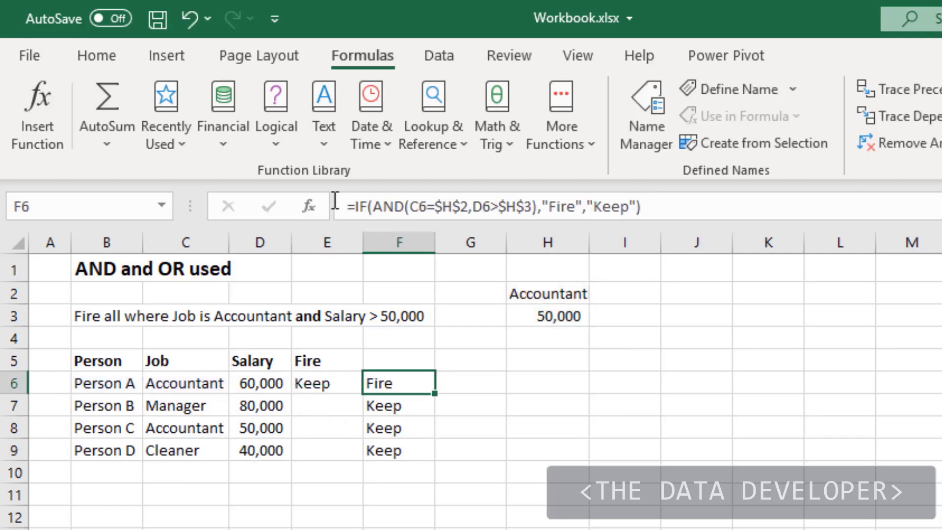
{"action": "left_click", "coordinate": [322, 383]}
{"action": "key", "text": "Delete"}
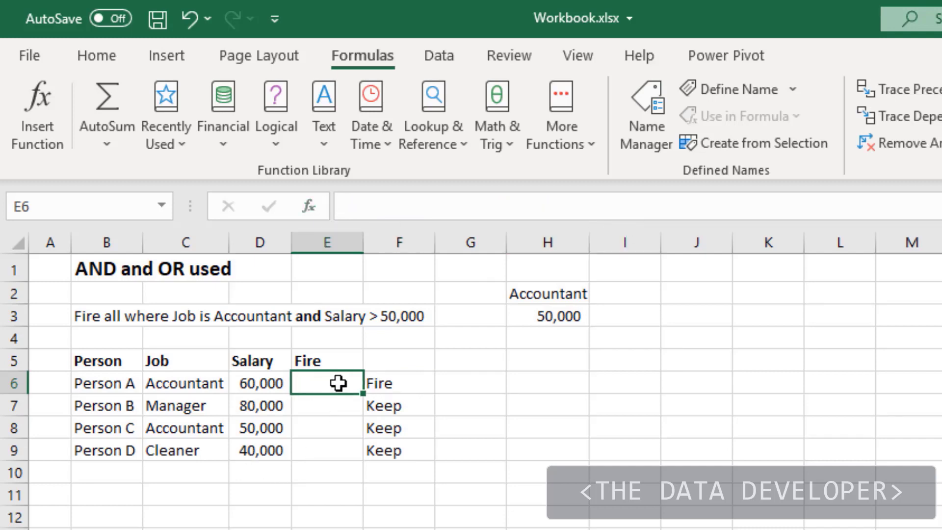
- Copy the formula text from F6 and enter it in E6 as =IF(AND(C6=$H$2,D6>$H$3),"Fire","Keep"), keeping the references unshifted
{"action": "left_click", "coordinate": [400, 383]}
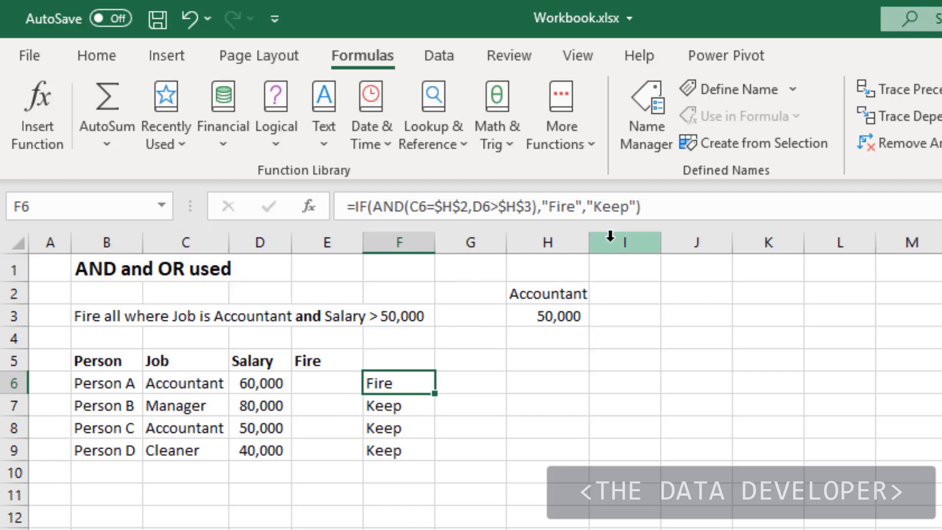
{"action": "left_click_drag", "start_coordinate": [671, 206], "coordinate": [338, 193]}
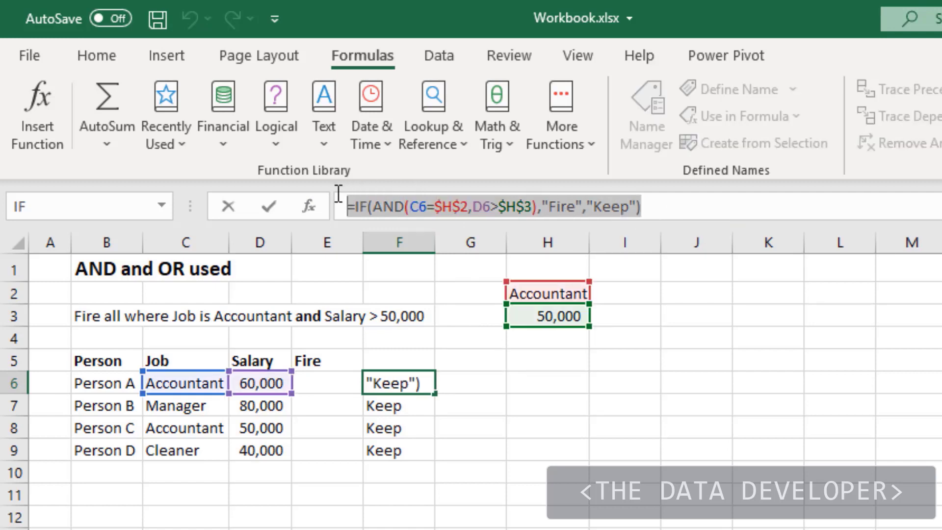
{"action": "key", "text": "Escape"}
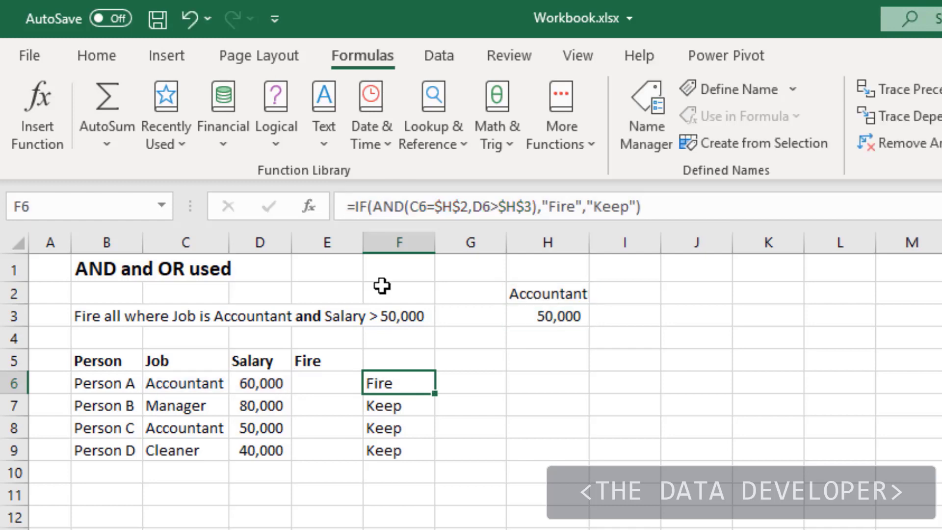
{"action": "left_click", "coordinate": [335, 388]}
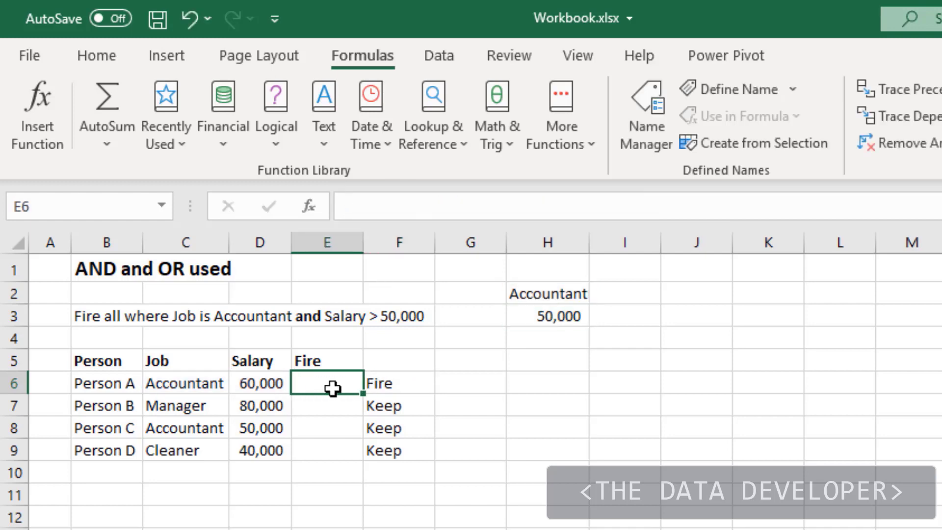
{"action": "left_click", "coordinate": [380, 208]}
{"action": "key", "text": "ctrl+v"}
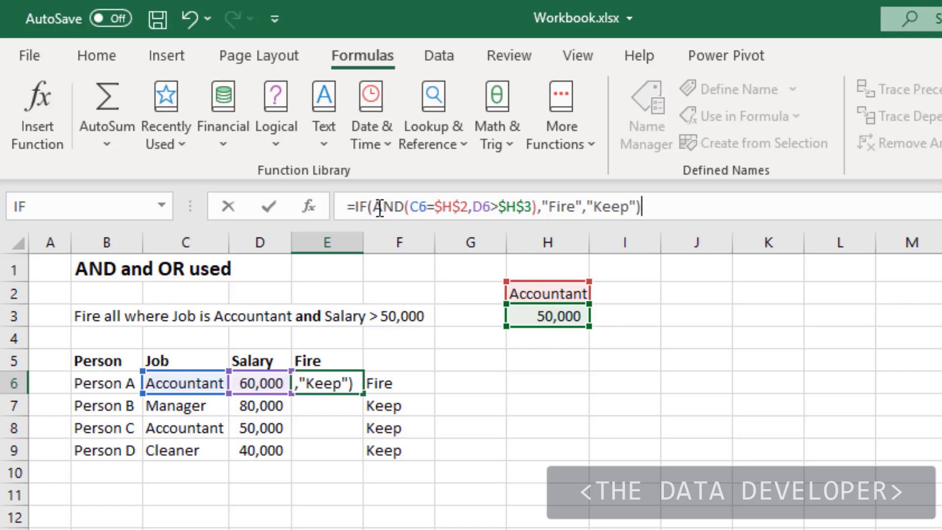
{"action": "key", "text": "Return"}
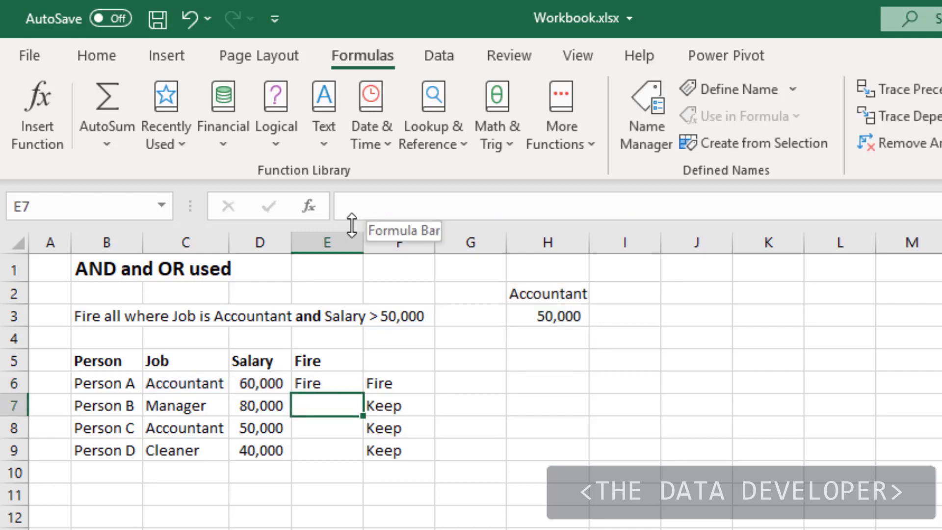
- Clear the old results in F6:F9 and fill the E6 formula down through E9
{"action": "left_click_drag", "start_coordinate": [399, 381], "coordinate": [405, 445]}
{"action": "key", "text": "Delete"}
{"action": "left_click", "coordinate": [343, 383]}
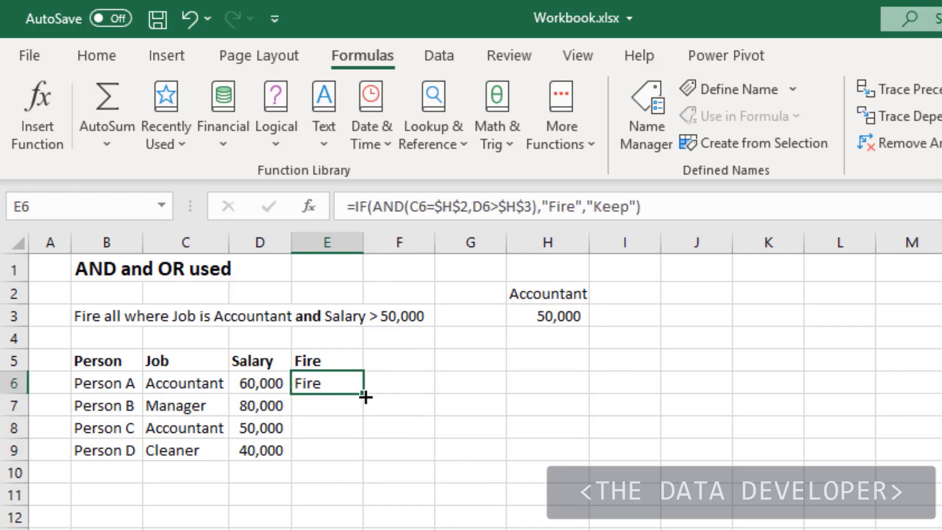
{"action": "left_click_drag", "start_coordinate": [365, 397], "coordinate": [338, 457]}
{"action": "left_click", "coordinate": [421, 425]}
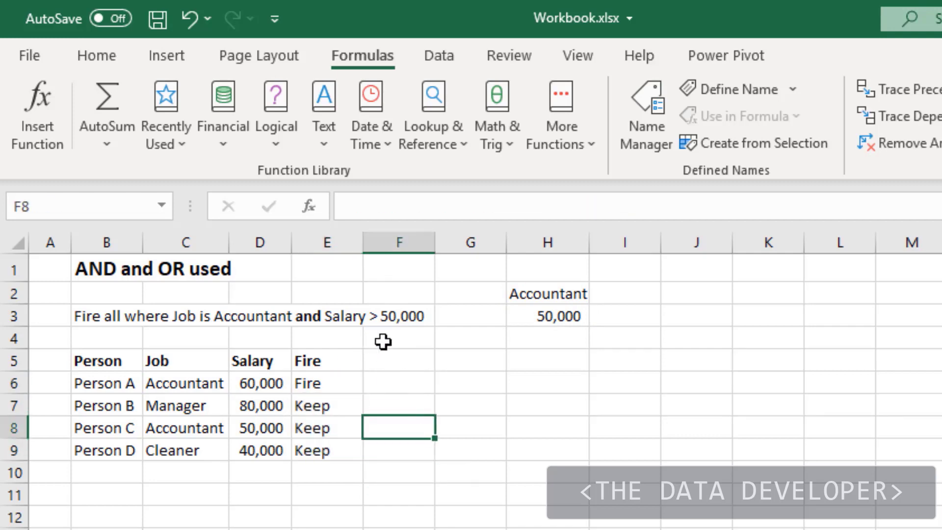
- Set the salary threshold in H3 to 40,000
{"action": "left_click", "coordinate": [552, 317]}
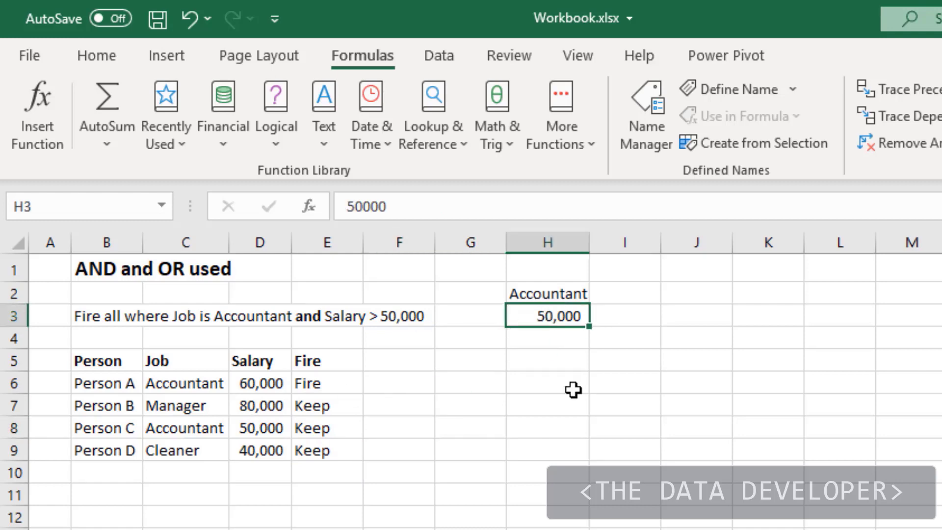
{"action": "type", "text": "40,00"}
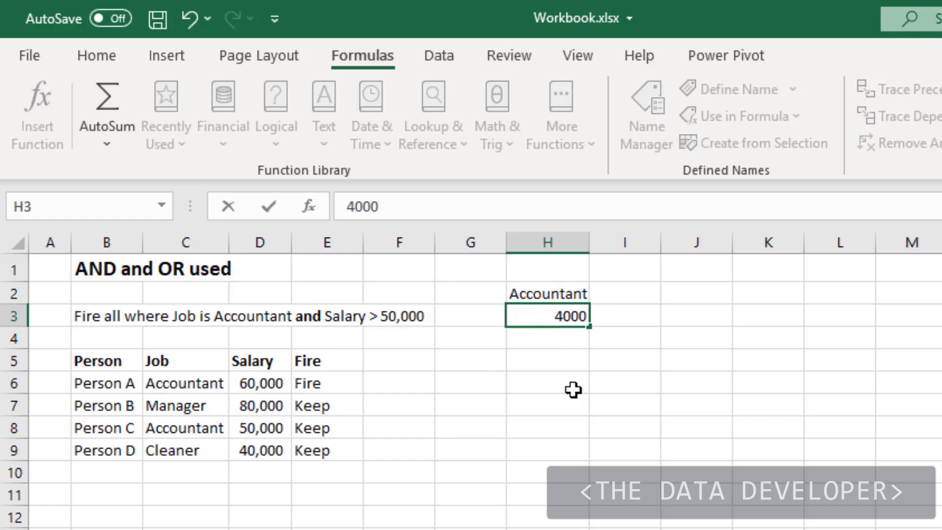
{"action": "type", "text": "0"}
{"action": "key", "text": "Return"}
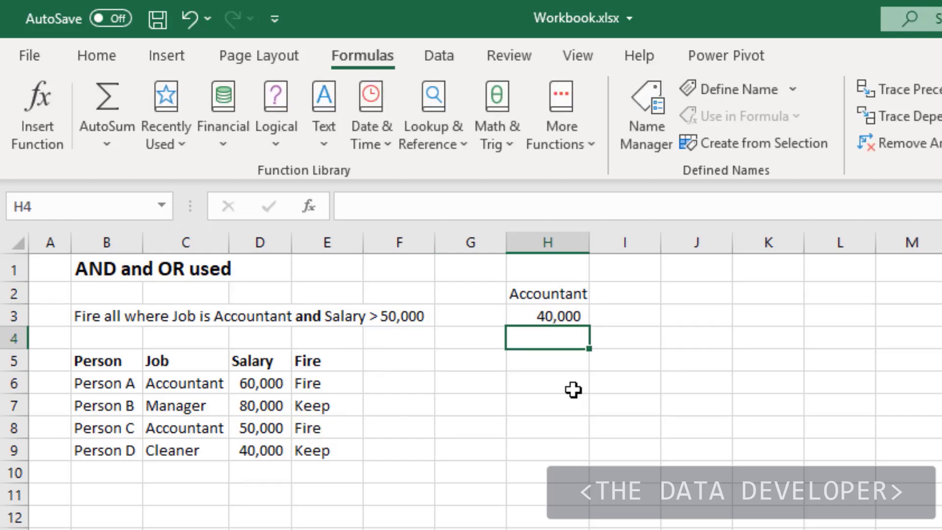
- Copy the formula text from E8 and enter it in G8 as plain text with a leading apostrophe
{"action": "left_click", "coordinate": [324, 426]}
{"action": "left_click", "coordinate": [643, 208]}
{"action": "left_click_drag", "start_coordinate": [537, 189], "coordinate": [330, 190]}
{"action": "key", "text": "ctrl+c"}
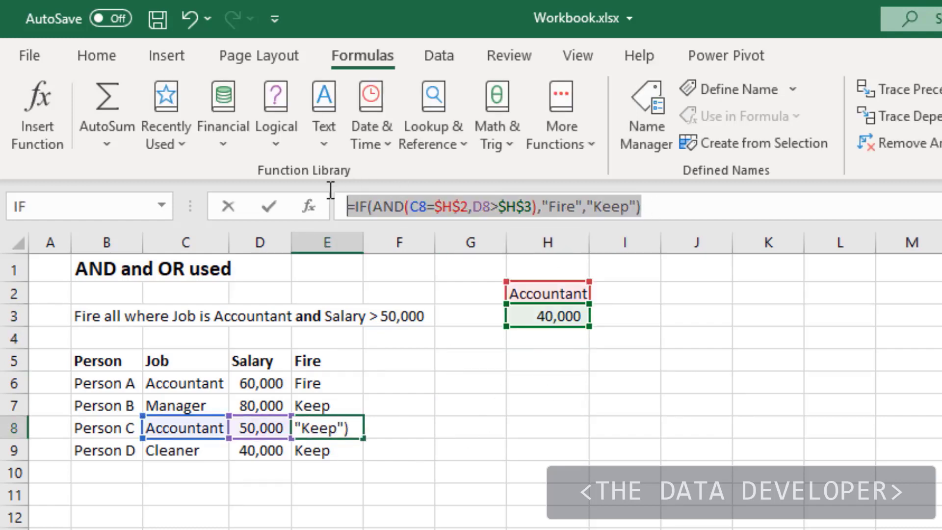
{"action": "key", "text": "Escape"}
{"action": "left_click", "coordinate": [450, 418]}
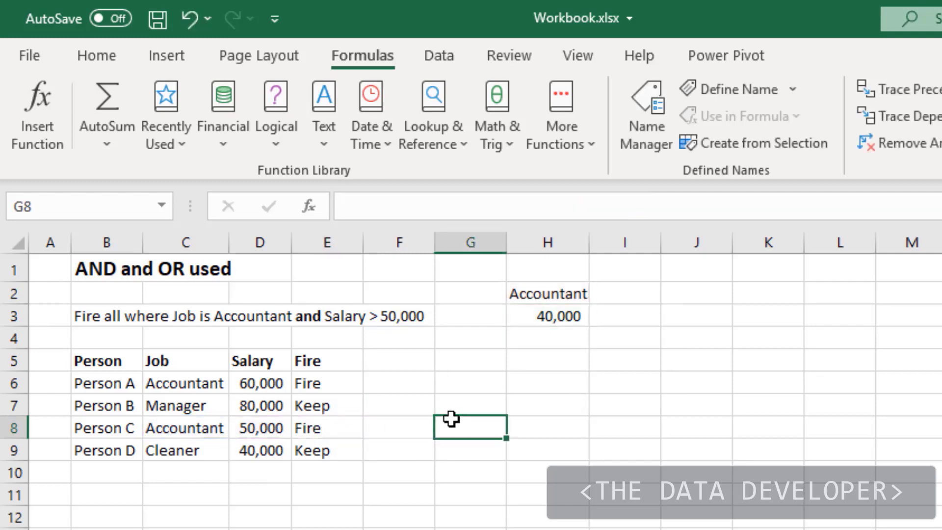
{"action": "type", "text": "'"}
{"action": "key", "text": "ctrl+v"}
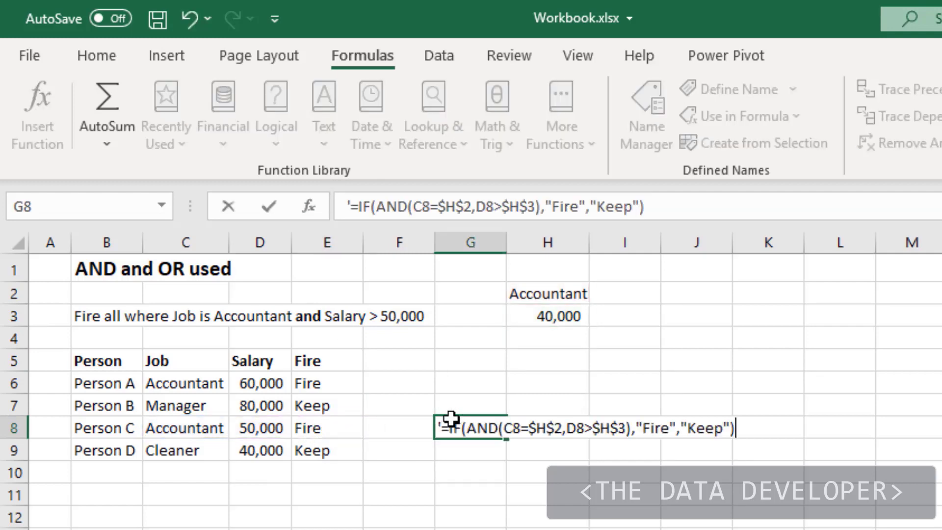
{"action": "key", "text": "Return"}
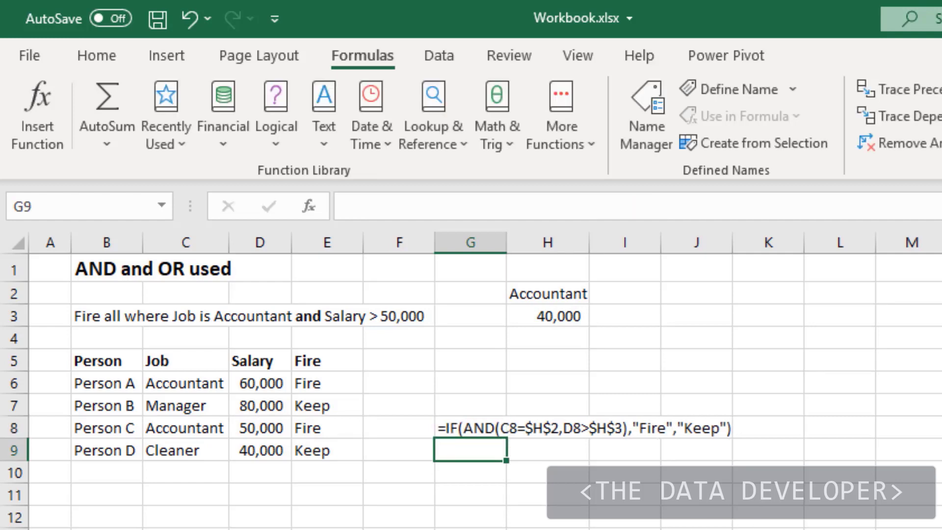
{"action": "left_click", "coordinate": [777, 514]}
{"action": "left_click", "coordinate": [469, 460]}
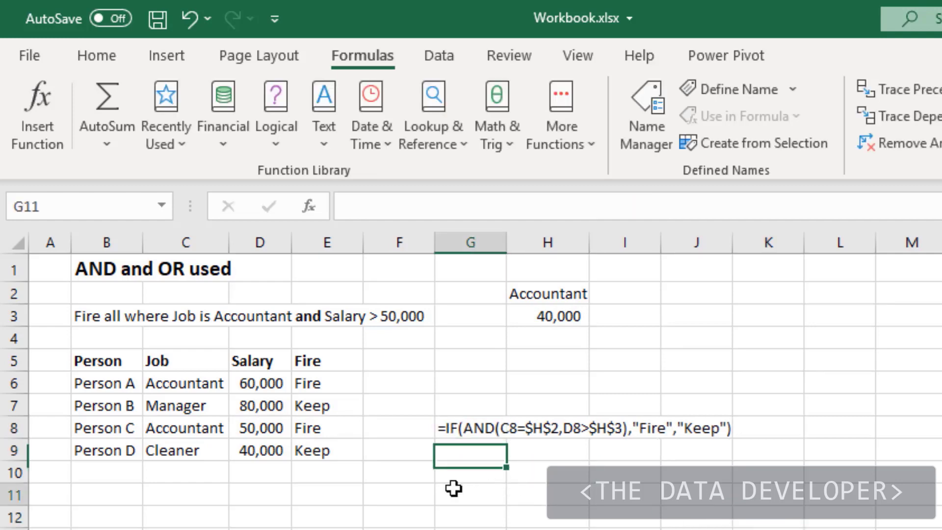
{"action": "left_click", "coordinate": [453, 488]}
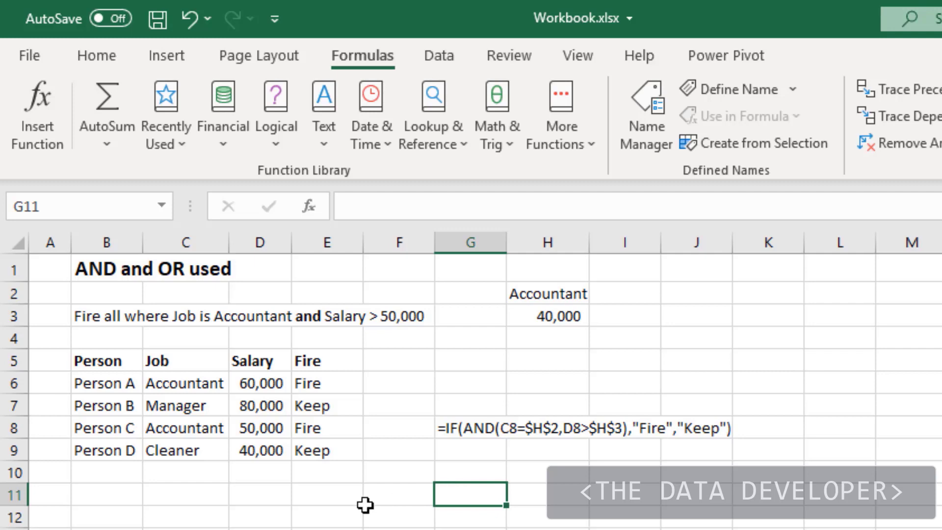
- Start an OR formula in E19 of the second table with the job condition C19=H14
{"action": "left_click", "coordinate": [399, 528]}
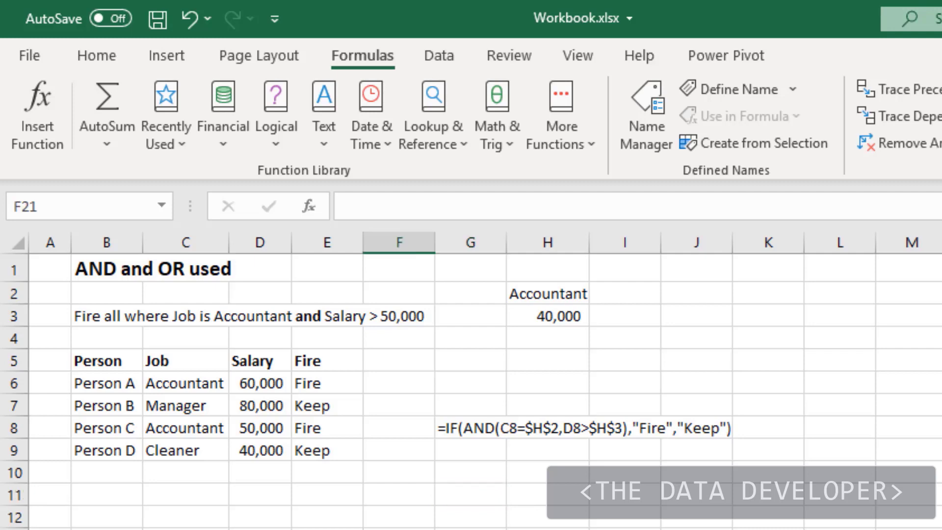
{"action": "scroll", "coordinate": [471, 392], "scroll_direction": "down", "scroll_amount": 3}
{"action": "scroll", "coordinate": [471, 391], "scroll_direction": "down", "scroll_amount": 1}
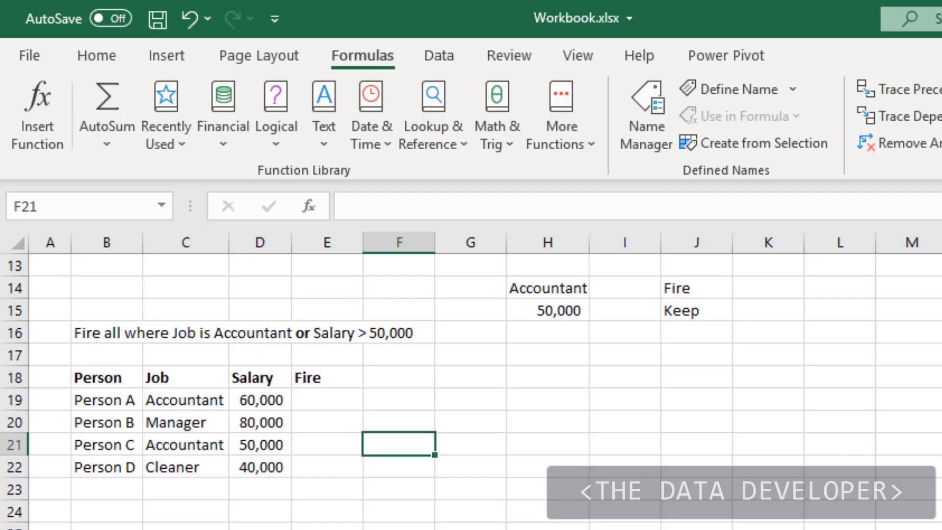
{"action": "left_click", "coordinate": [326, 405]}
{"action": "type", "text": "="}
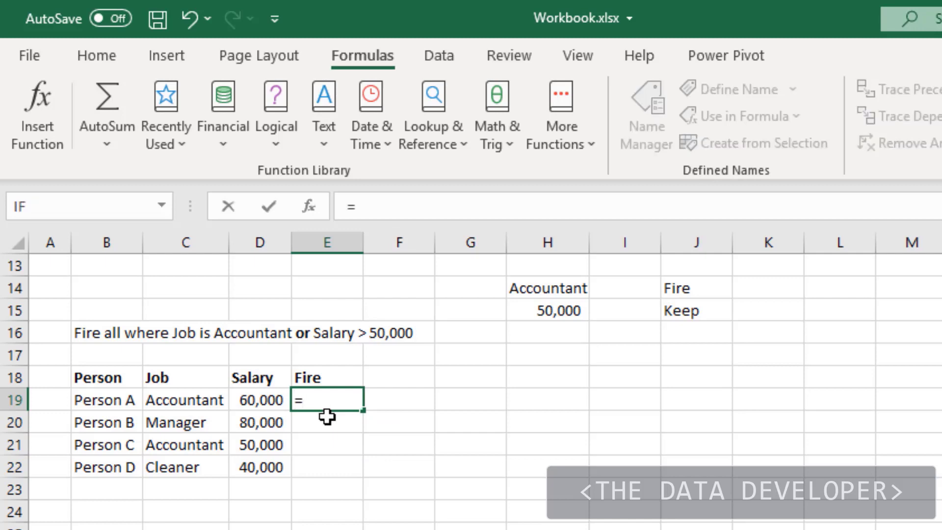
{"action": "type", "text": "or"}
{"action": "double_click", "coordinate": [327, 416]}
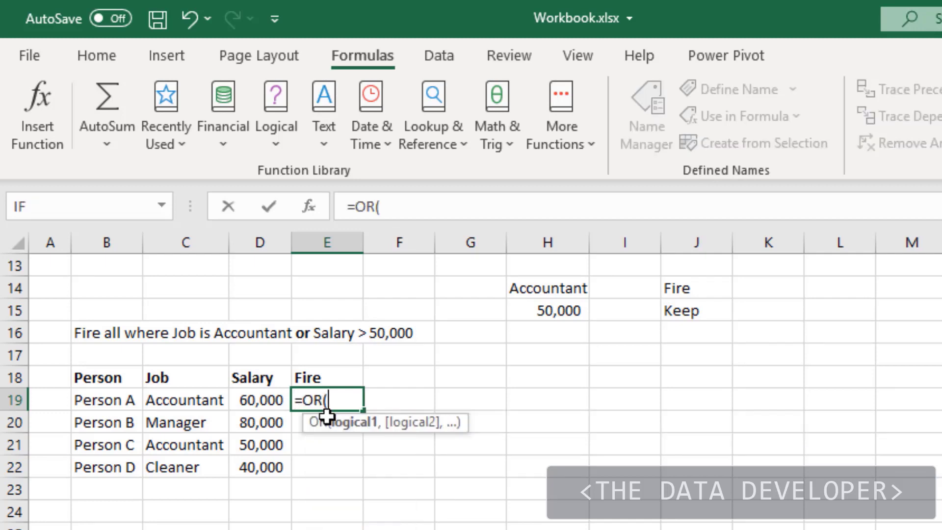
{"action": "left_click", "coordinate": [170, 399]}
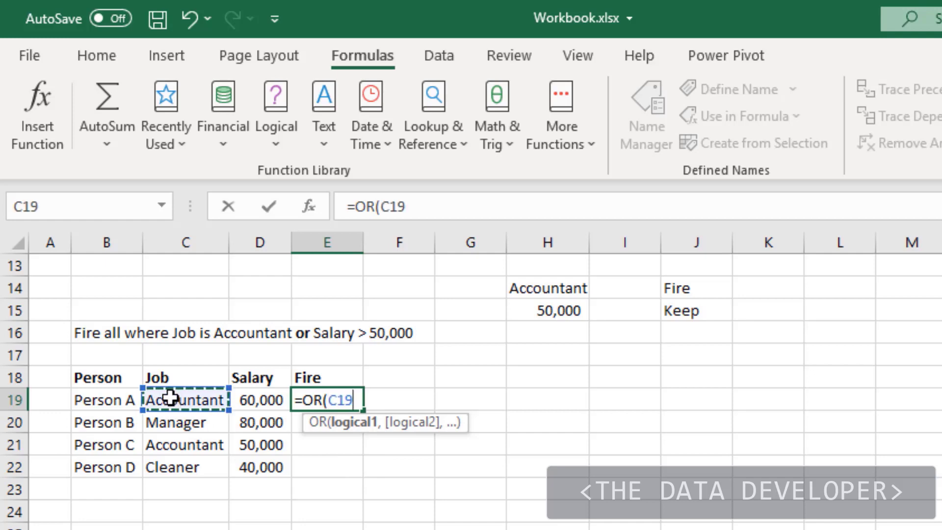
{"action": "type", "text": "="}
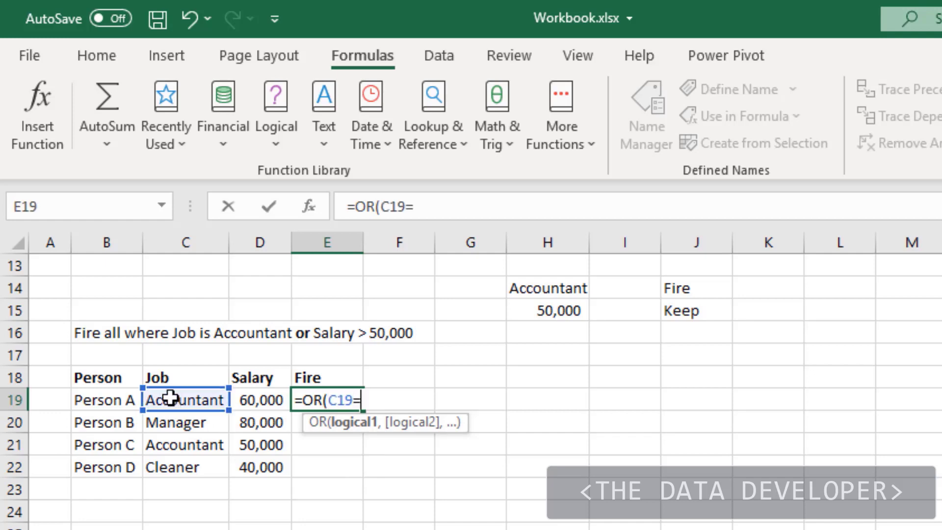
{"action": "left_click", "coordinate": [532, 288]}
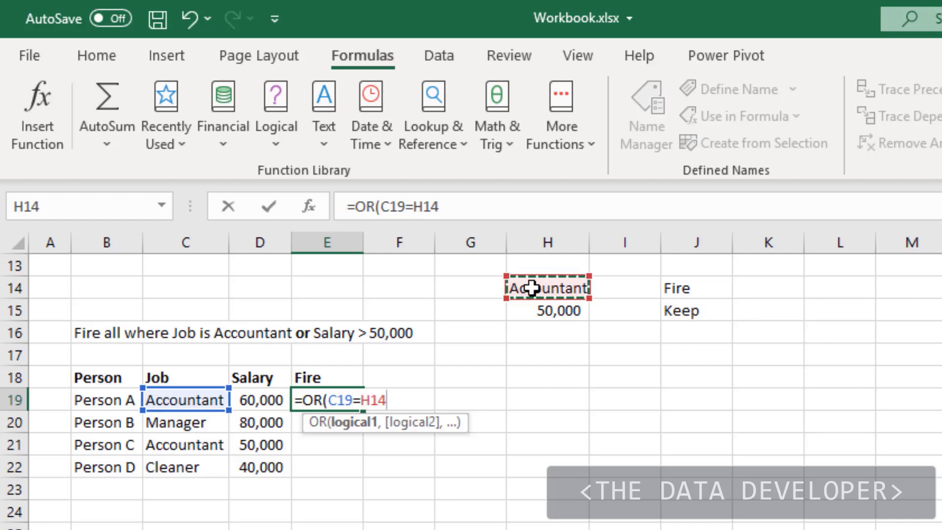
- Complete the OR formula in E19 with the salary condition D19>H15
{"action": "type", "text": ","}
{"action": "left_click", "coordinate": [258, 399]}
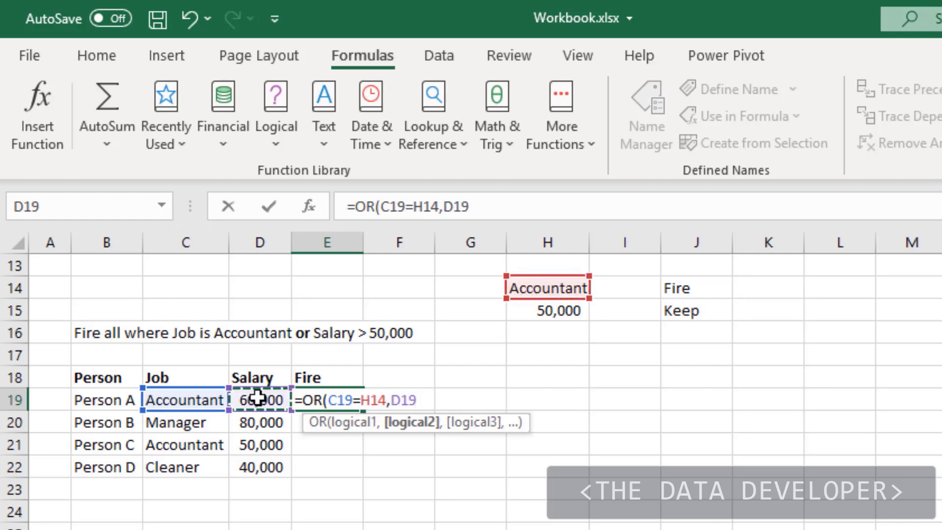
{"action": "type", "text": ">"}
{"action": "left_click", "coordinate": [547, 315]}
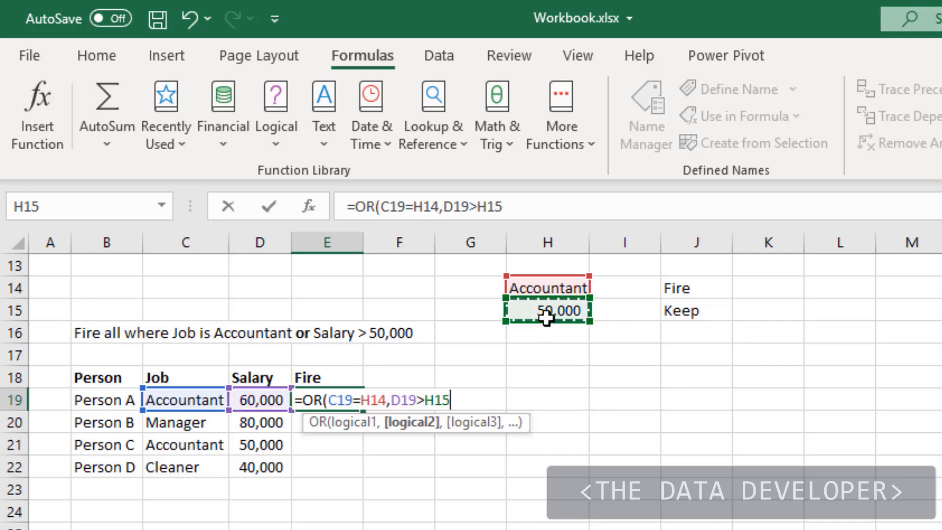
{"action": "type", "text": ")"}
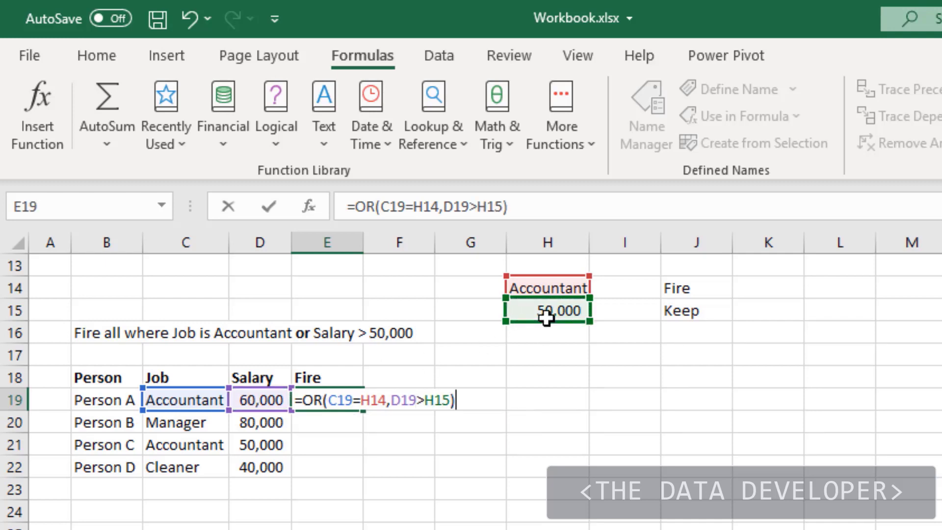
{"action": "key", "text": "Return"}
- Try filling the E19 formula down through E22, and clear the copies in E20:E22
{"action": "left_click", "coordinate": [329, 397]}
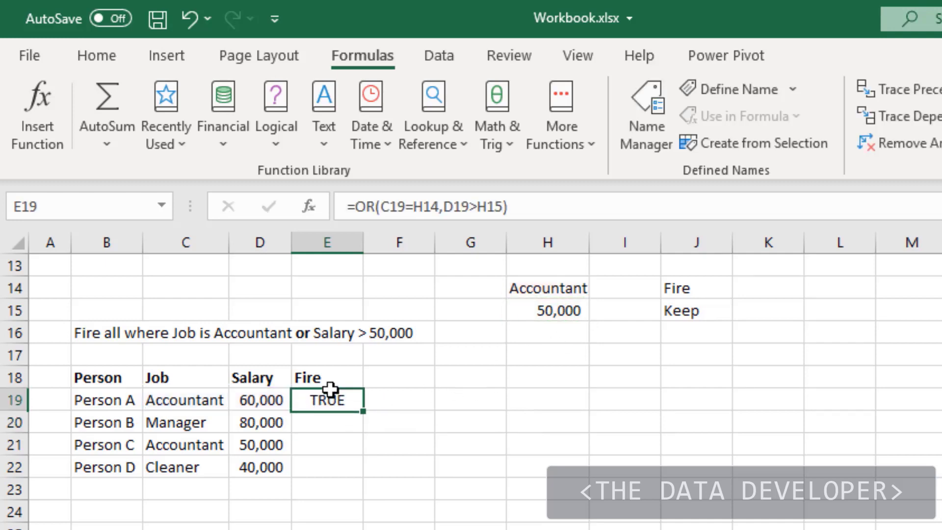
{"action": "double_click", "coordinate": [365, 412]}
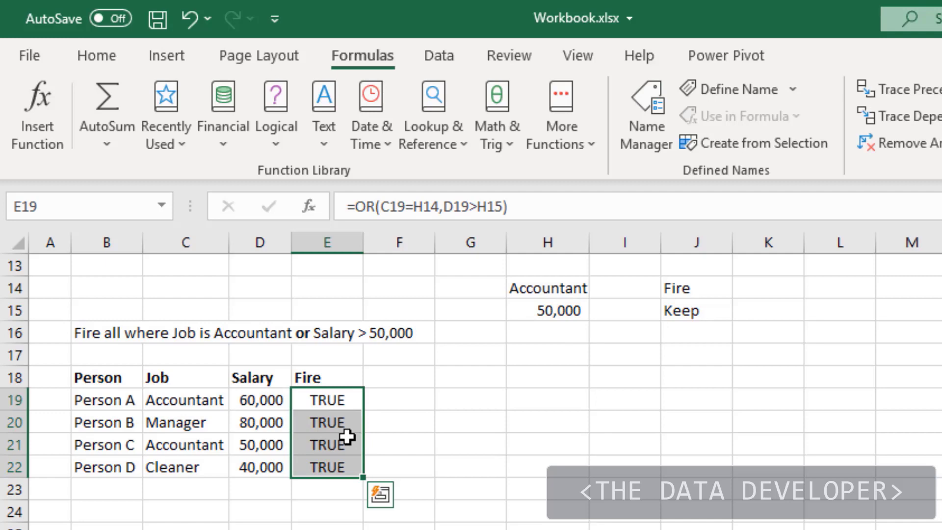
{"action": "left_click", "coordinate": [347, 436]}
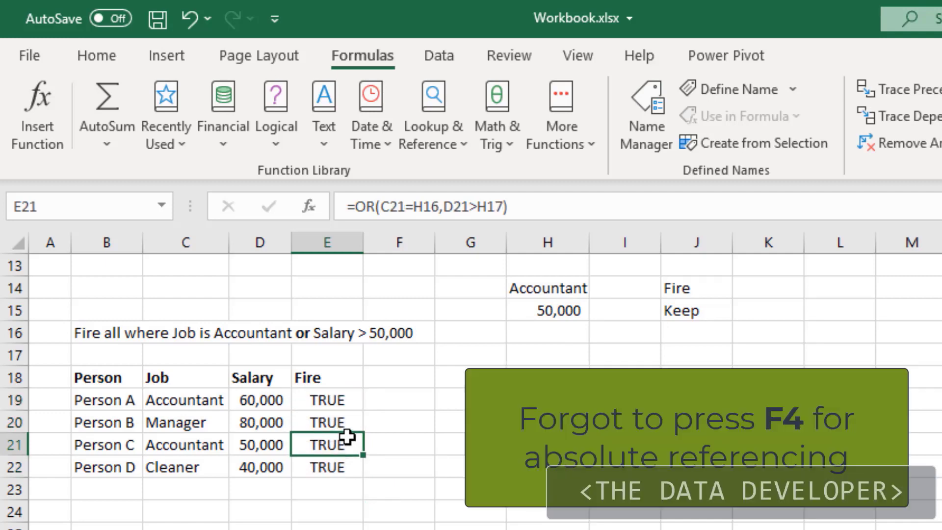
{"action": "left_click_drag", "start_coordinate": [335, 424], "coordinate": [350, 460]}
{"action": "key", "text": "Delete"}
- Make the H14 and H15 references in the E19 formula absolute, giving =OR(C19=$H$14,D19>$H$15)
{"action": "left_click", "coordinate": [326, 400]}
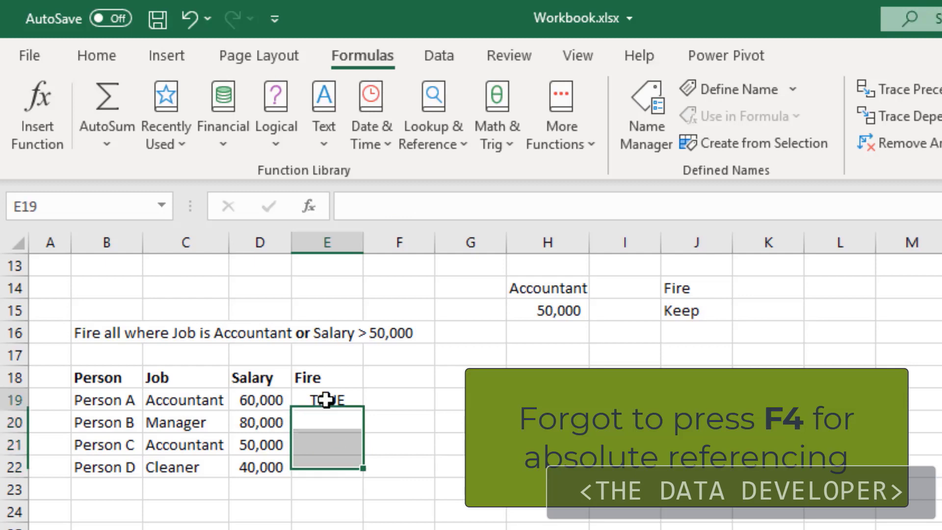
{"action": "left_click", "coordinate": [431, 206]}
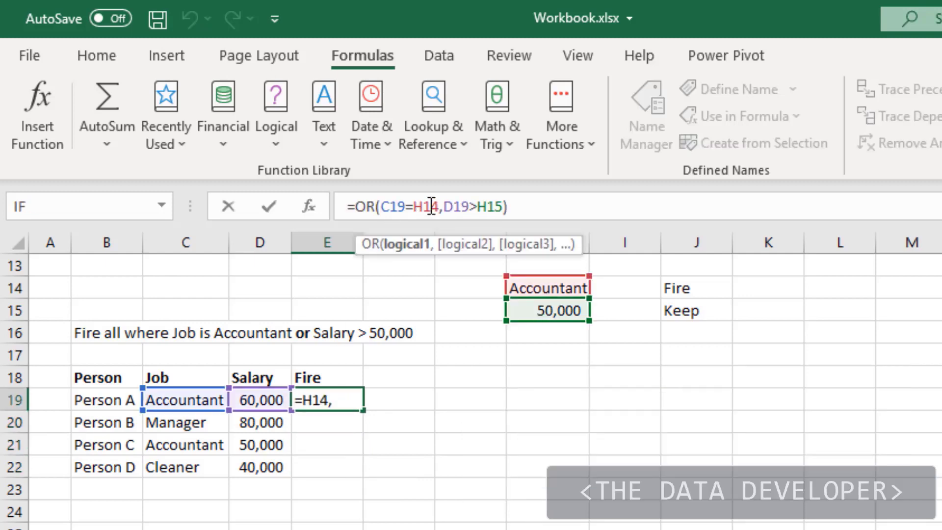
{"action": "key", "text": "F4"}
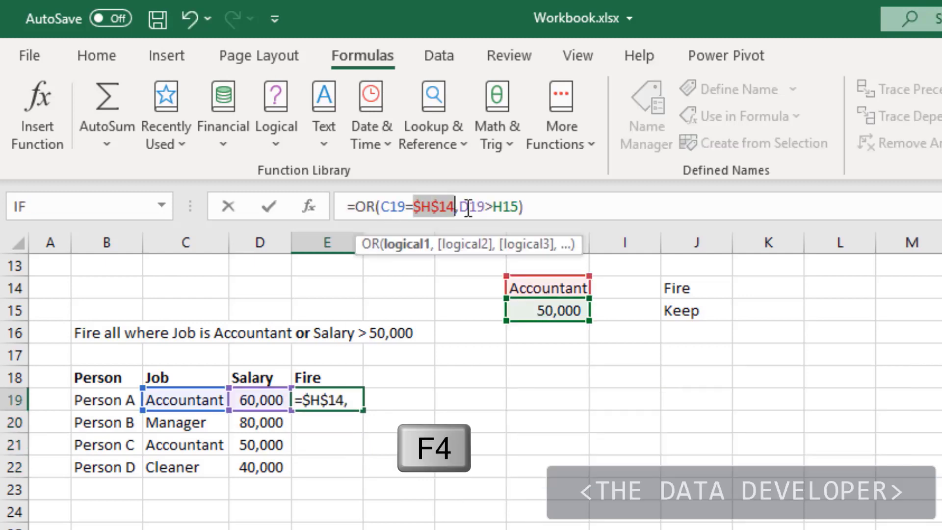
{"action": "left_click", "coordinate": [511, 207]}
{"action": "key", "text": "F4"}
{"action": "key", "text": "Return"}
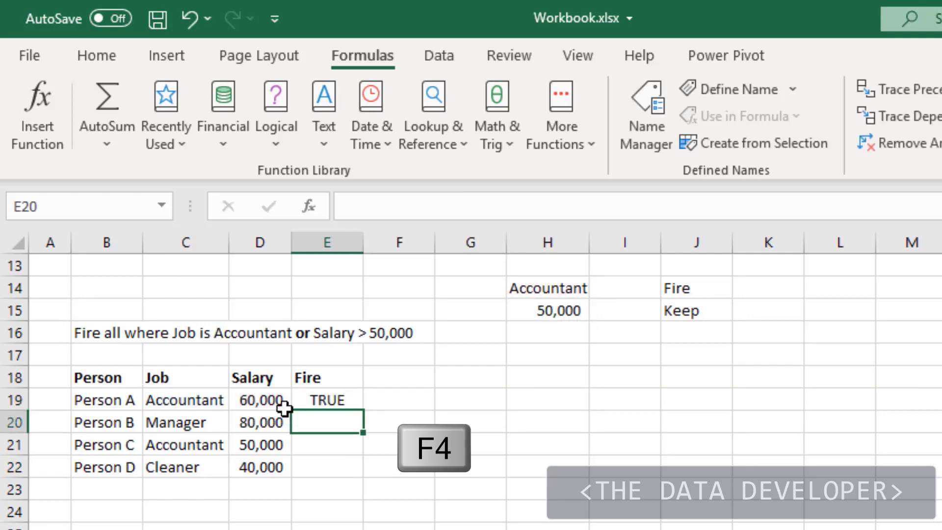
- Fill the corrected OR formula from E19 down through E22
{"action": "left_click", "coordinate": [343, 396]}
{"action": "double_click", "coordinate": [366, 412]}
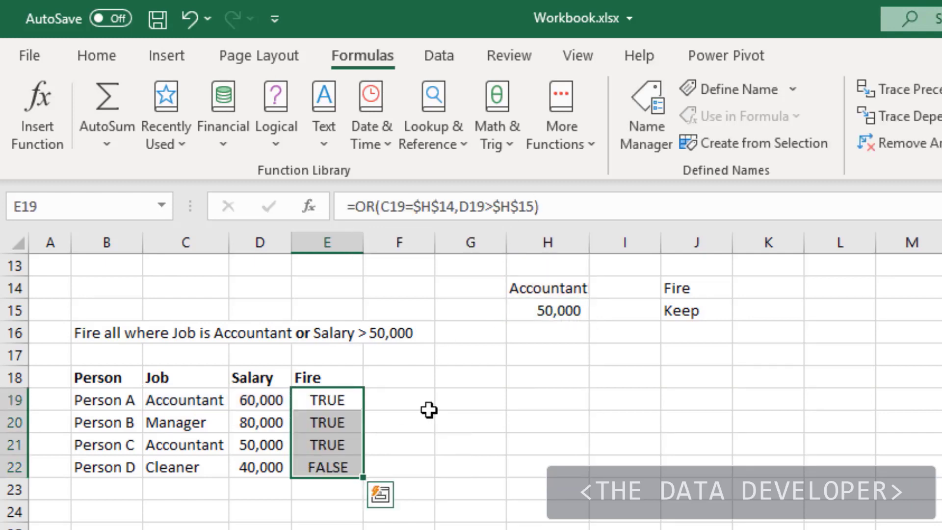
{"action": "left_click", "coordinate": [429, 409]}
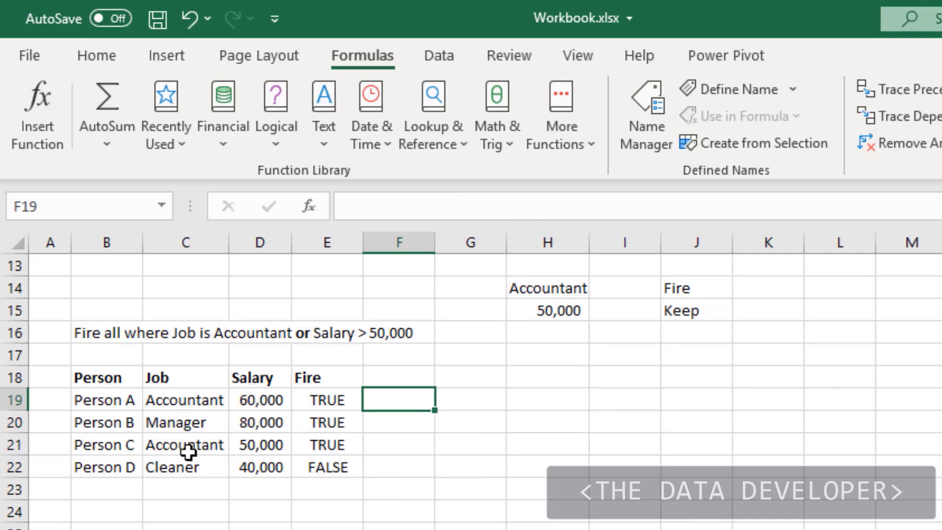
- Set the salary threshold in H15 to 4,000
{"action": "left_click", "coordinate": [530, 310]}
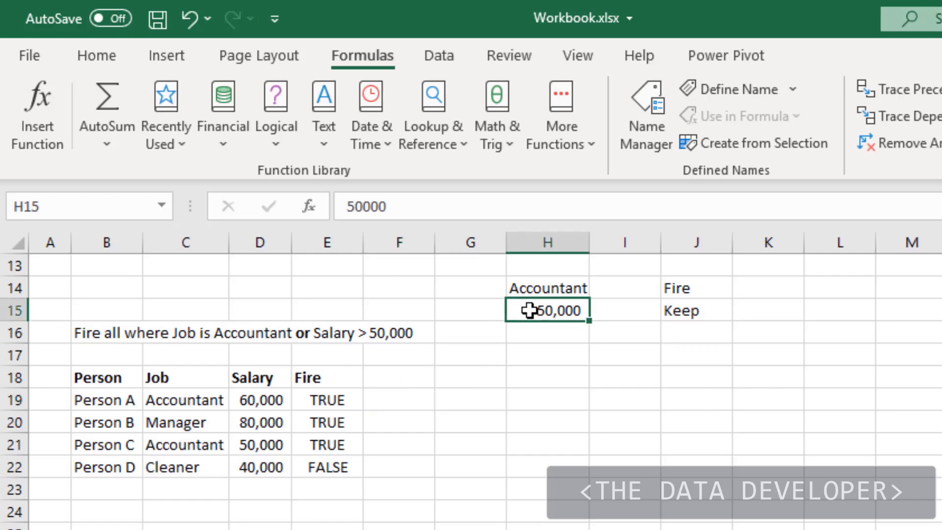
{"action": "type", "text": "4,00"}
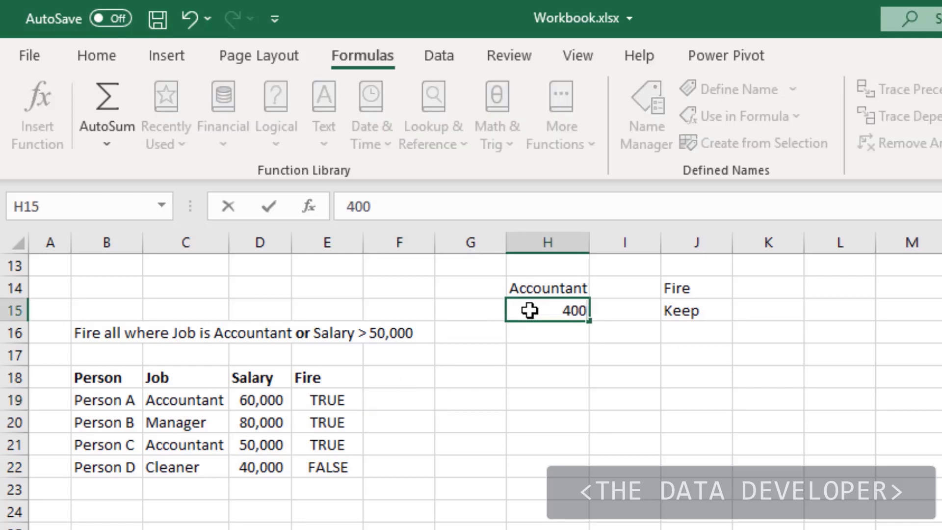
{"action": "type", "text": "0"}
{"action": "key", "text": "Return"}
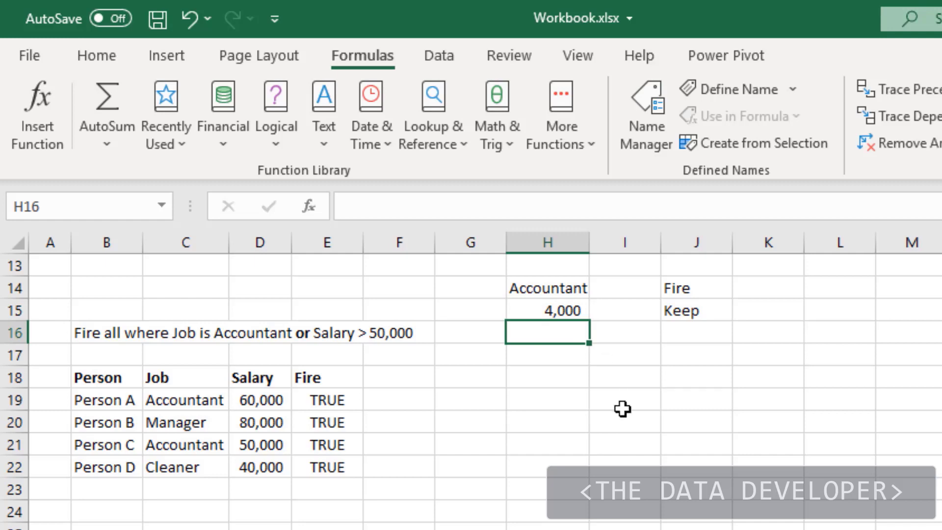
- Set the salary threshold in H15 to 55,000
{"action": "key", "text": "Up"}
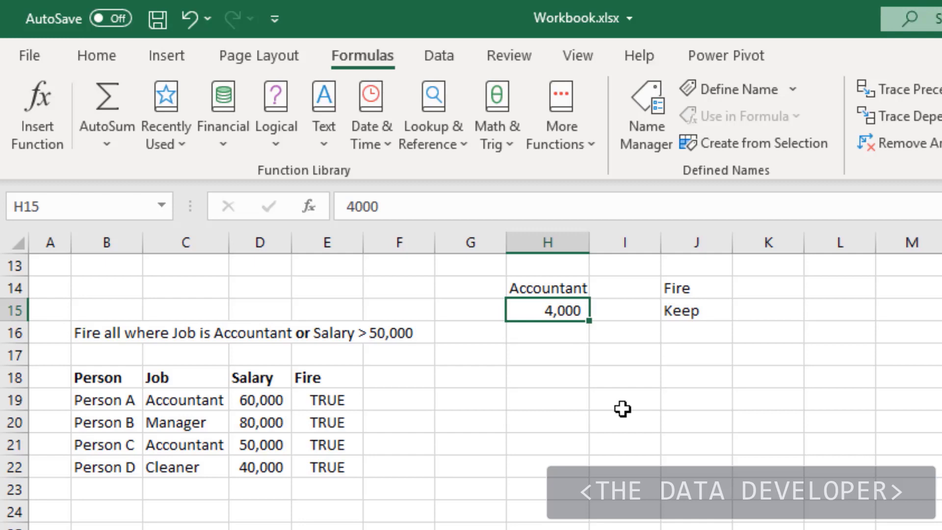
{"action": "type", "text": "6"}
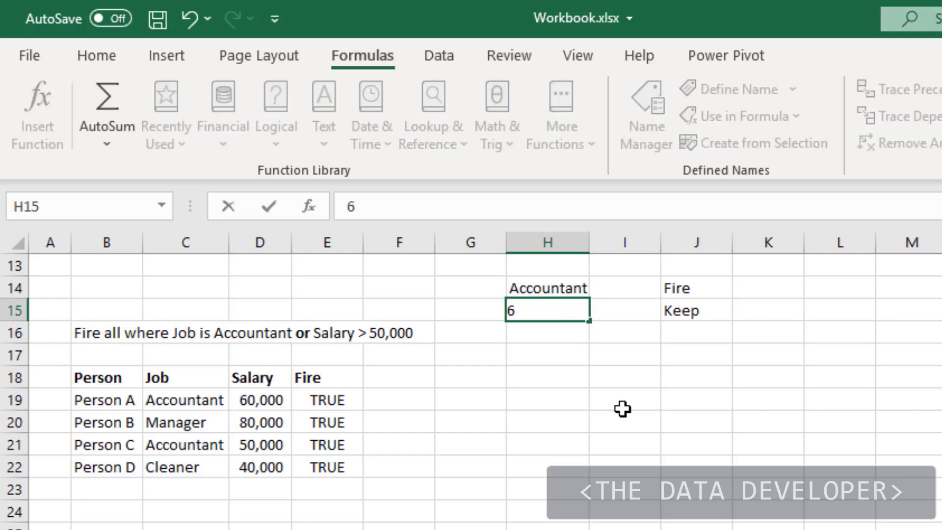
{"action": "key", "text": "BackSpace"}
{"action": "type", "text": "55000"}
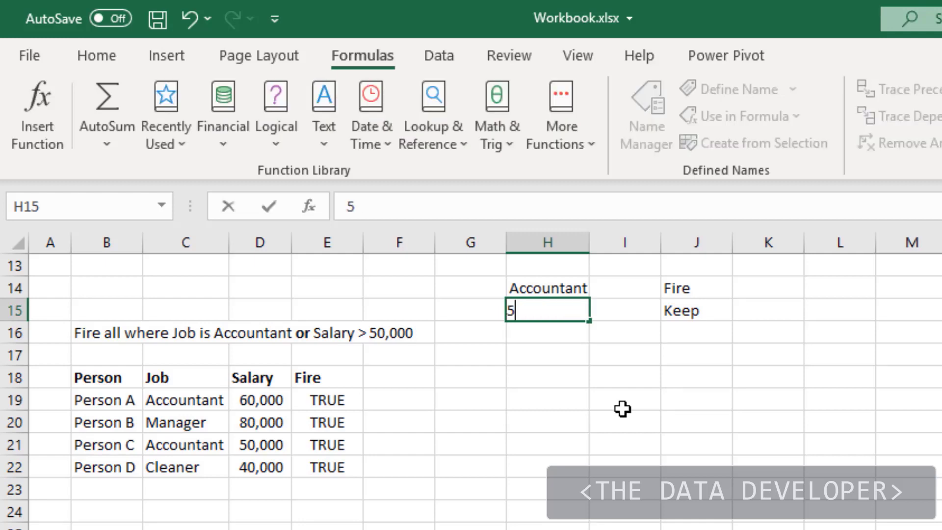
{"action": "key", "text": "ctrl+Return"}
{"action": "key", "text": "Down"}
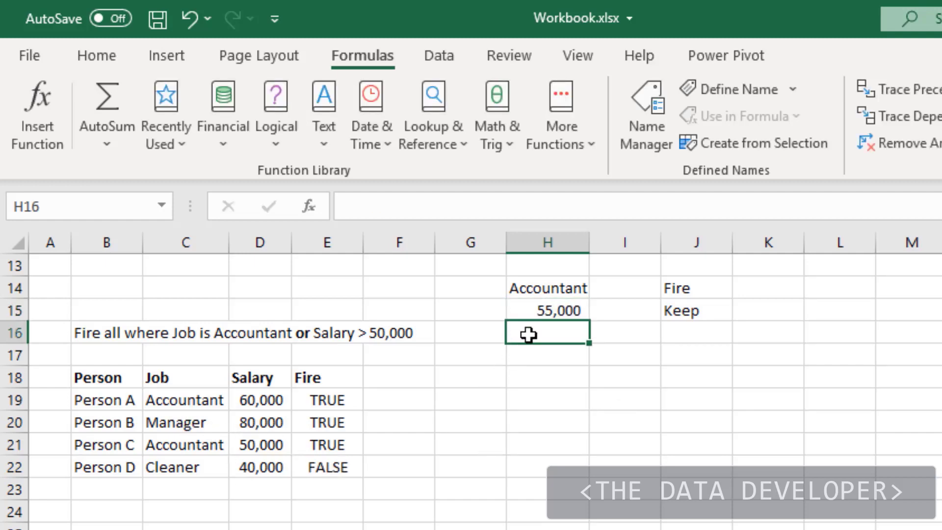
- Set the salary threshold in H15 to 81,000
{"action": "left_click", "coordinate": [541, 310]}
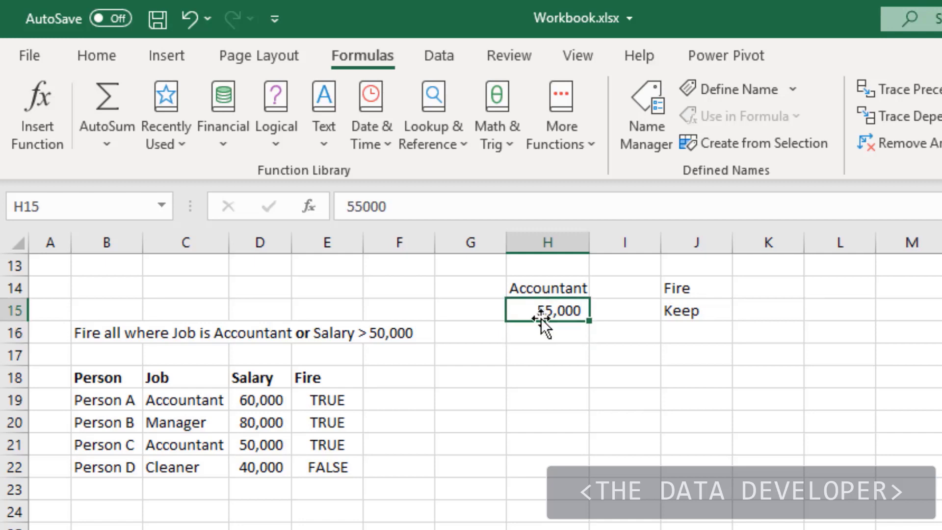
{"action": "key", "text": "F2"}
{"action": "key", "text": "BackSpace"}
{"action": "key", "text": "BackSpace"}
{"action": "key", "text": "BackSpace"}
{"action": "key", "text": "BackSpace"}
{"action": "key", "text": "BackSpace"}
{"action": "type", "text": "81000"}
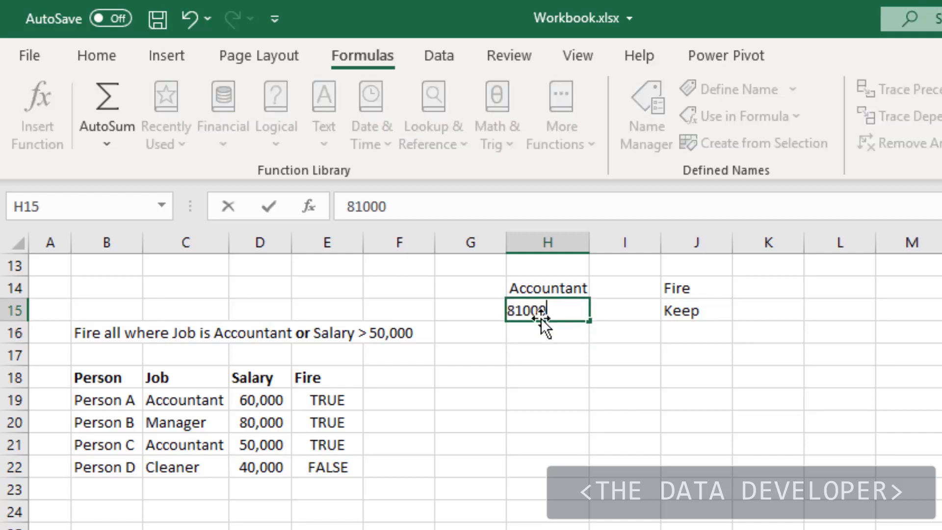
{"action": "key", "text": "Return"}
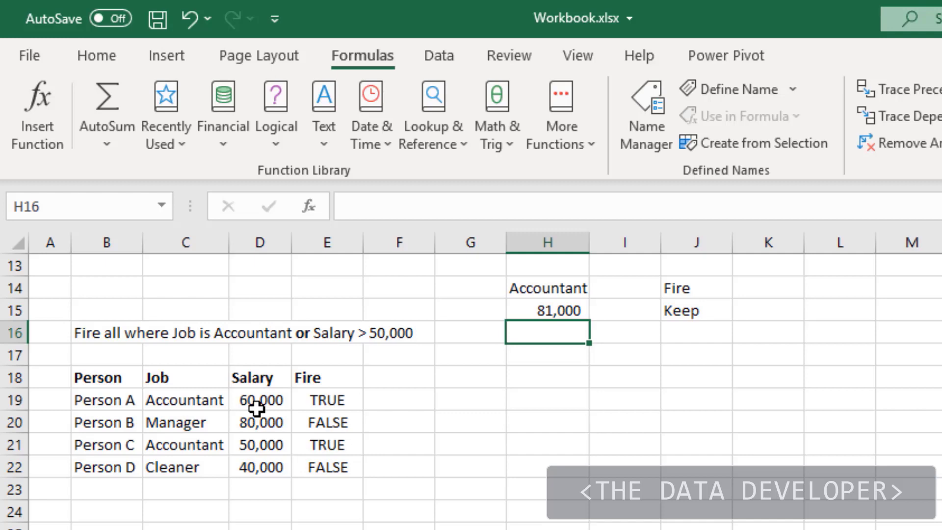
- Set the salary threshold in H15 back to 50,000
{"action": "left_click", "coordinate": [557, 311]}
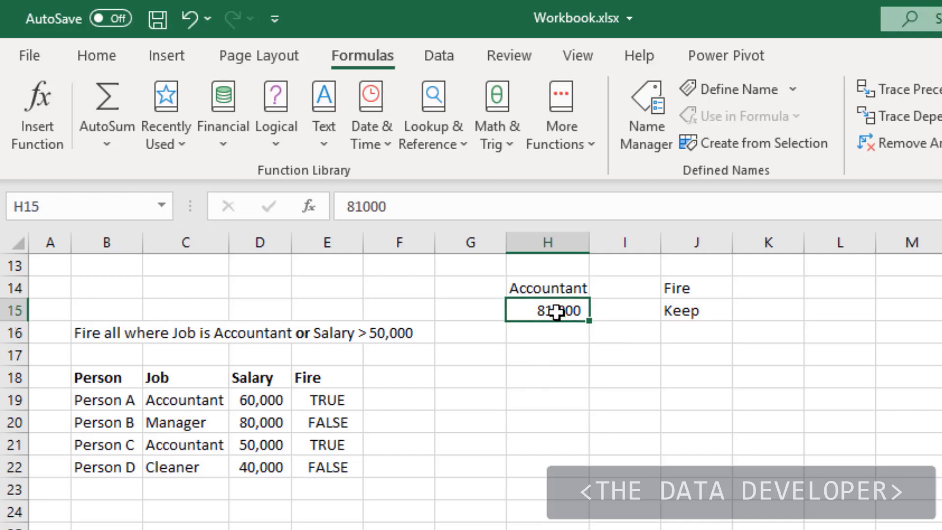
{"action": "type", "text": "50,0"}
{"action": "type", "text": "0"}
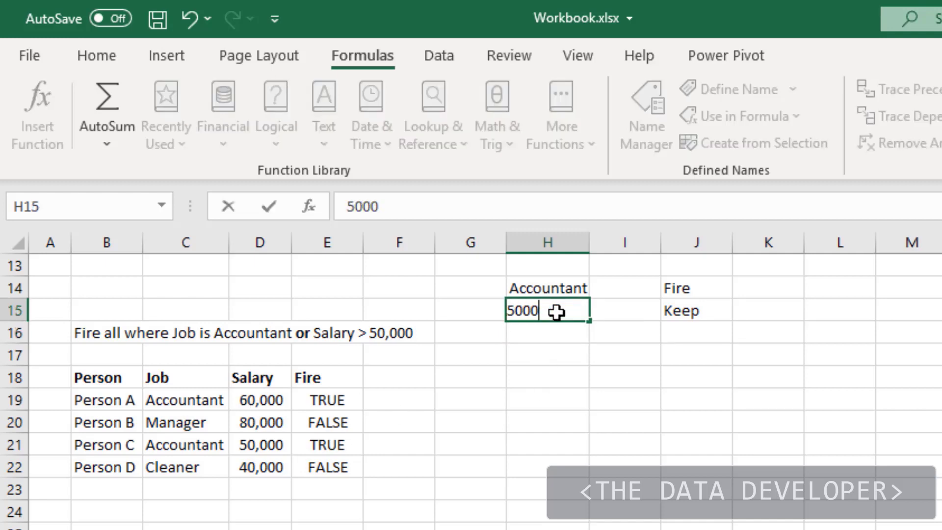
{"action": "type", "text": "0"}
{"action": "key", "text": "Return"}
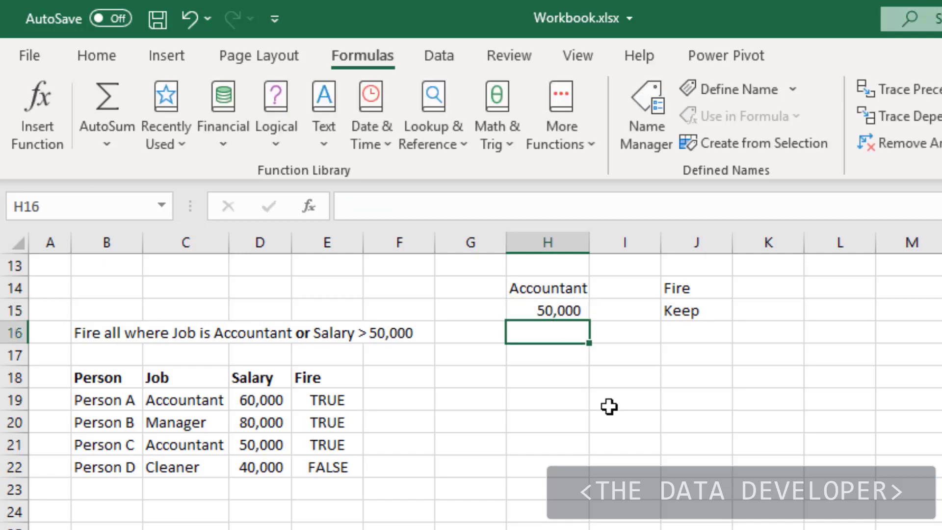
- Review the criteria cells H14:H15, the first table's formula text in G8 and the label cells J14:J15
{"action": "left_click", "coordinate": [399, 406]}
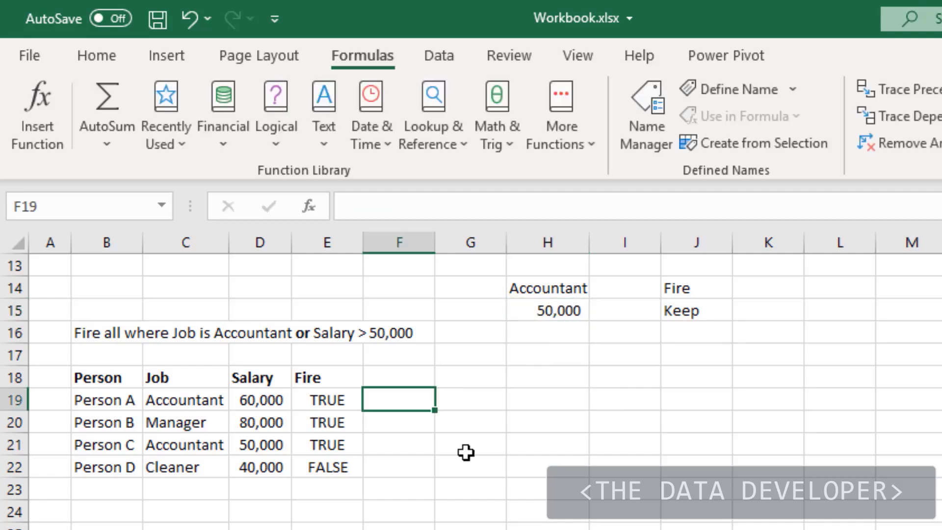
{"action": "left_click", "coordinate": [532, 290]}
{"action": "left_click_drag", "start_coordinate": [532, 290], "coordinate": [543, 313]}
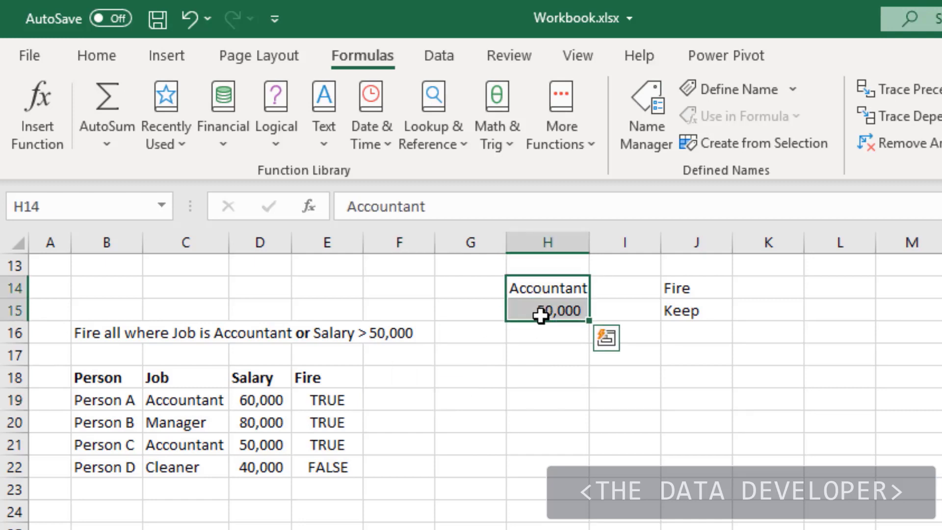
{"action": "left_click", "coordinate": [396, 405]}
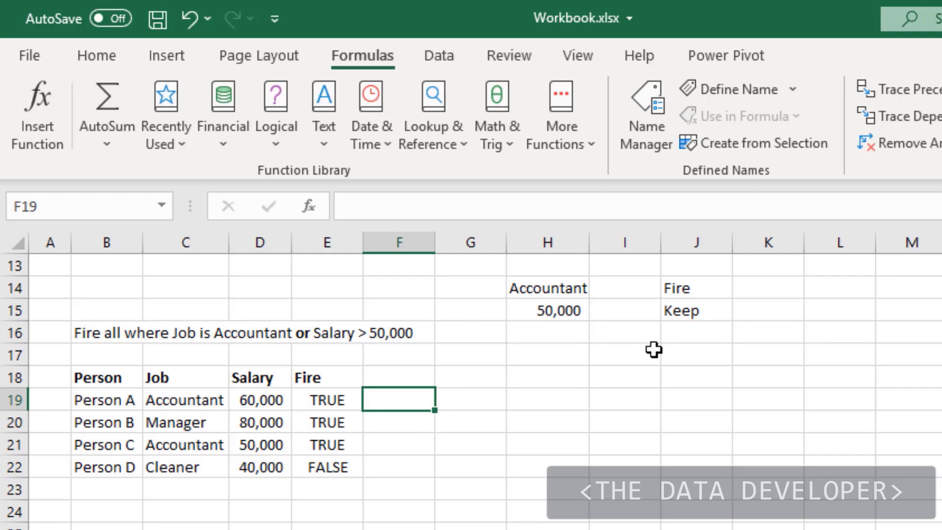
{"action": "scroll", "coordinate": [654, 349], "scroll_direction": "up", "scroll_amount": 4}
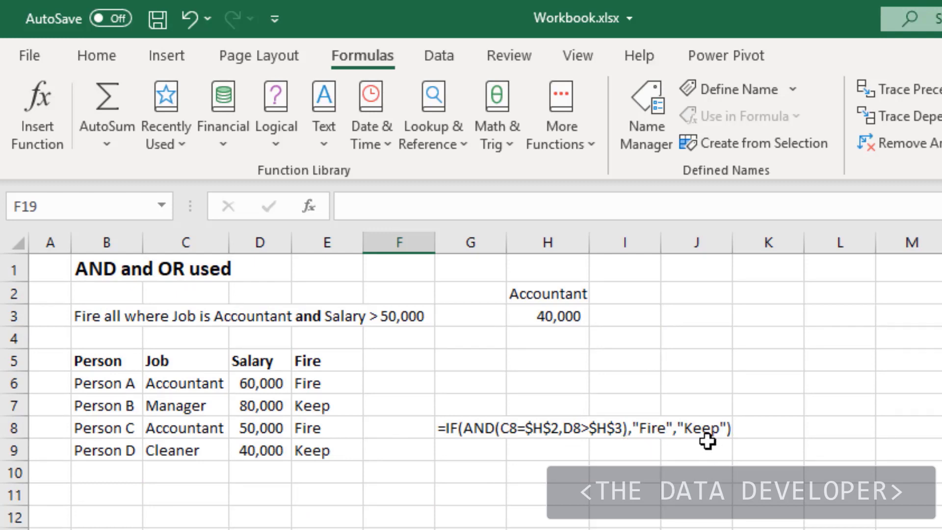
{"action": "scroll", "coordinate": [698, 501], "scroll_direction": "down", "scroll_amount": 2}
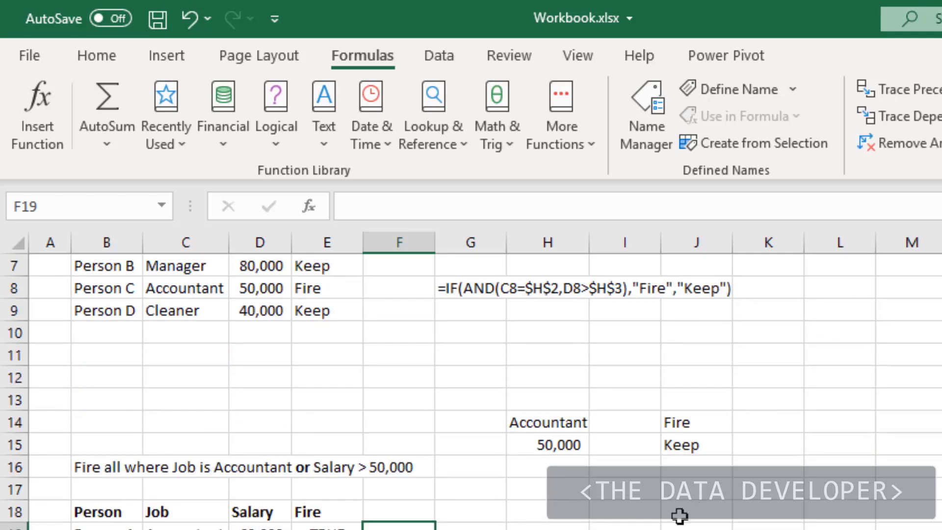
{"action": "left_click", "coordinate": [707, 422]}
{"action": "left_click", "coordinate": [700, 448]}
{"action": "scroll", "coordinate": [798, 436], "scroll_direction": "down", "scroll_amount": 1}
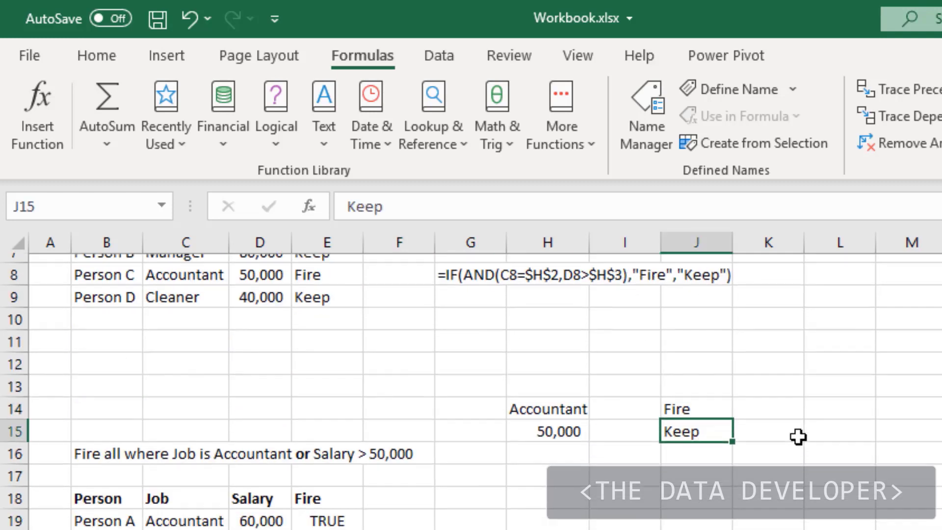
{"action": "scroll", "coordinate": [406, 452], "scroll_direction": "down", "scroll_amount": 2}
{"action": "scroll", "coordinate": [401, 465], "scroll_direction": "up", "scroll_amount": 1}
- Start an IF formula in F19 that tests E19, returning J14 when true and J15 when false
{"action": "left_click", "coordinate": [402, 464]}
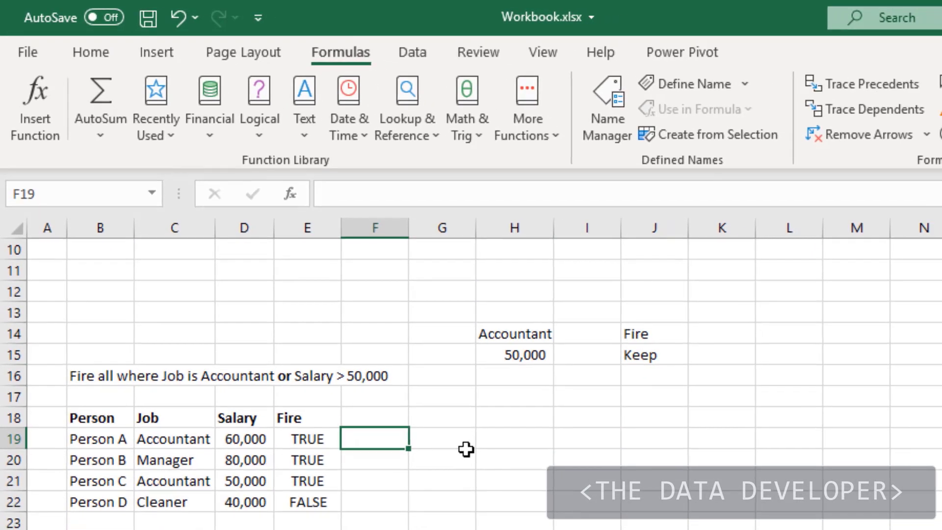
{"action": "type", "text": "=if"}
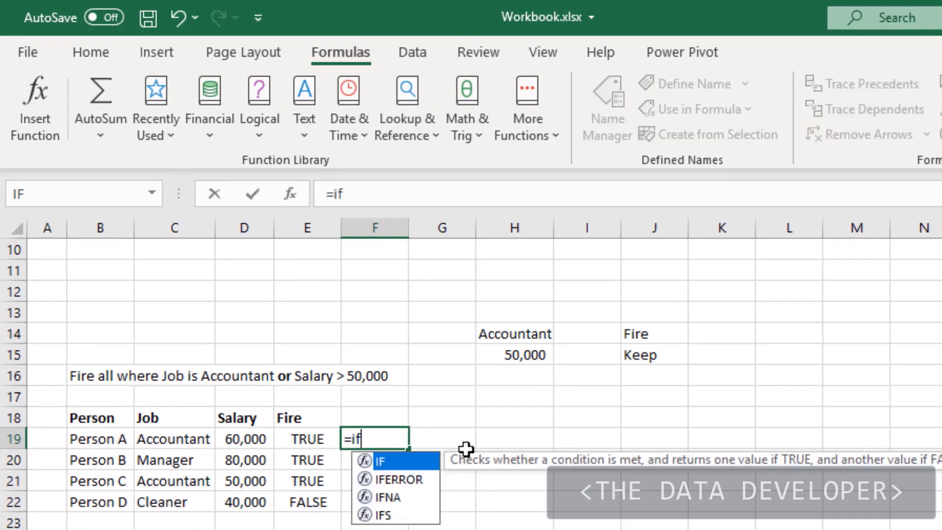
{"action": "key", "text": "Tab"}
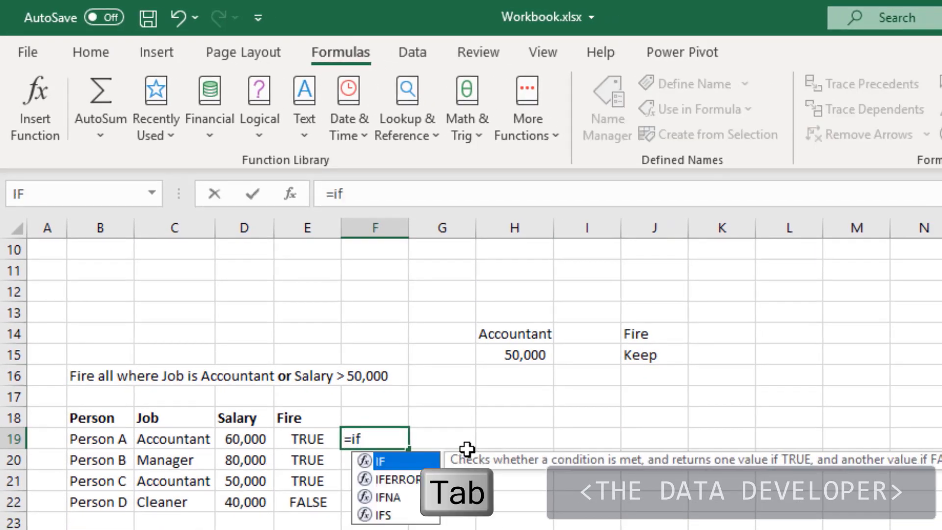
{"action": "left_click", "coordinate": [311, 441]}
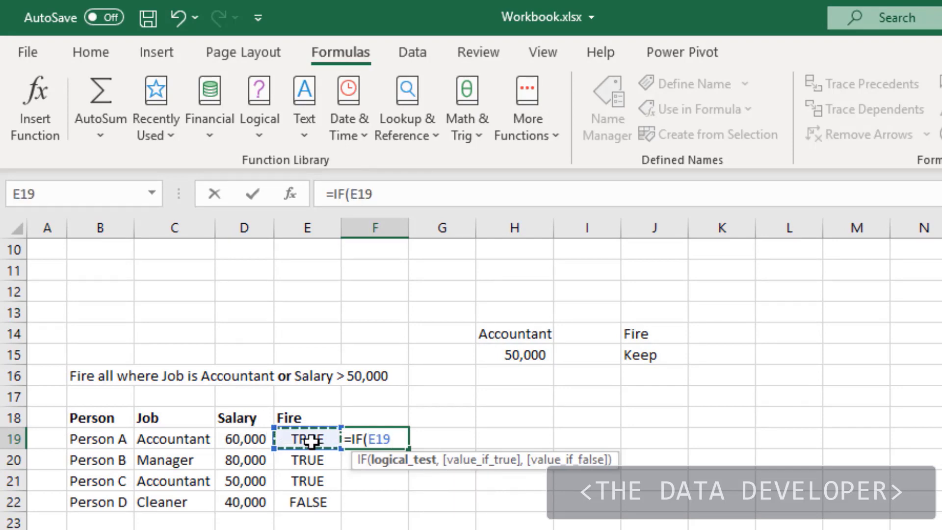
{"action": "type", "text": ","}
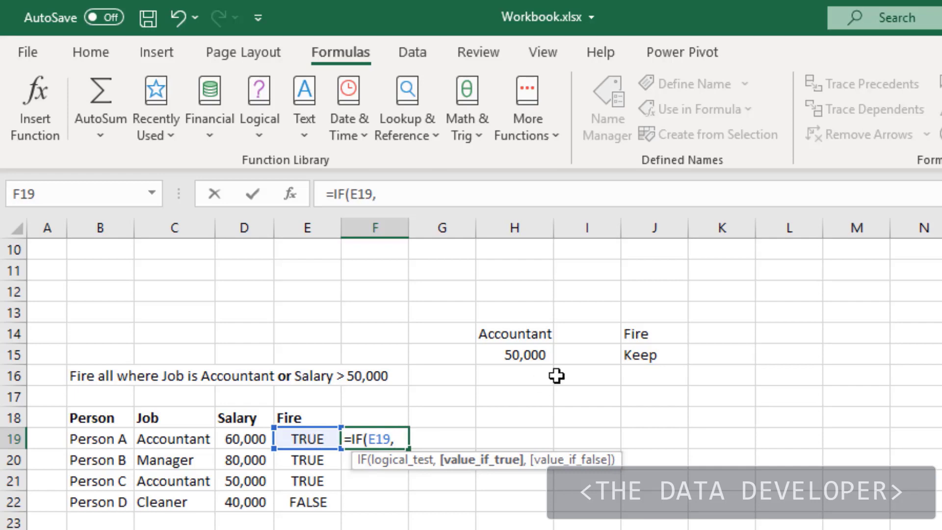
{"action": "left_click", "coordinate": [658, 334]}
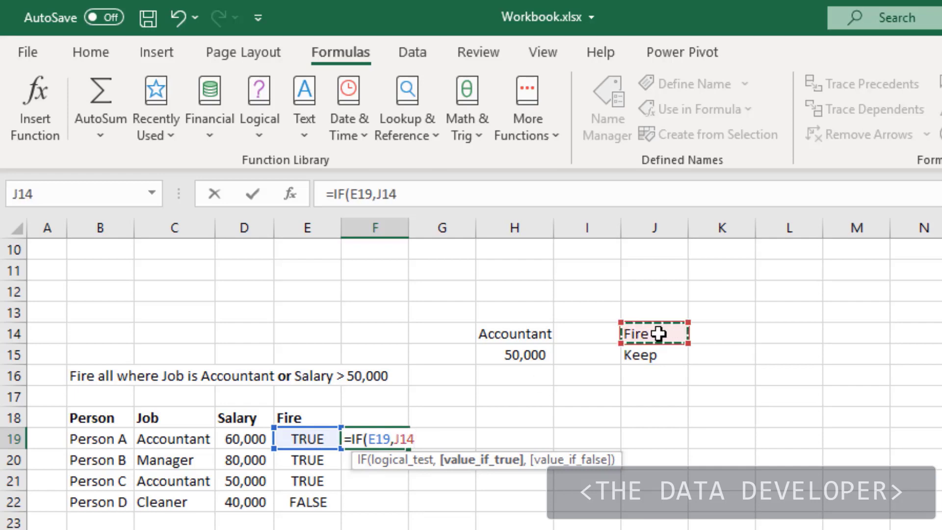
{"action": "type", "text": ","}
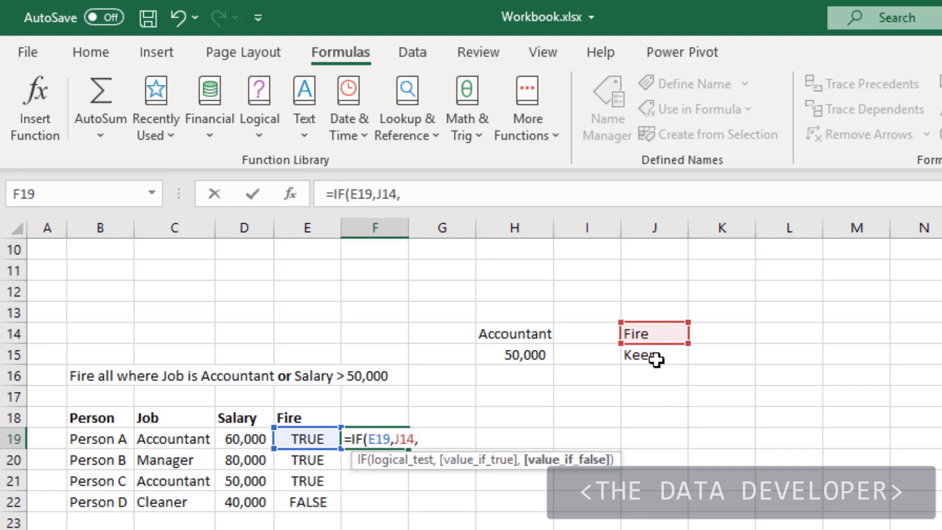
{"action": "left_click", "coordinate": [655, 355]}
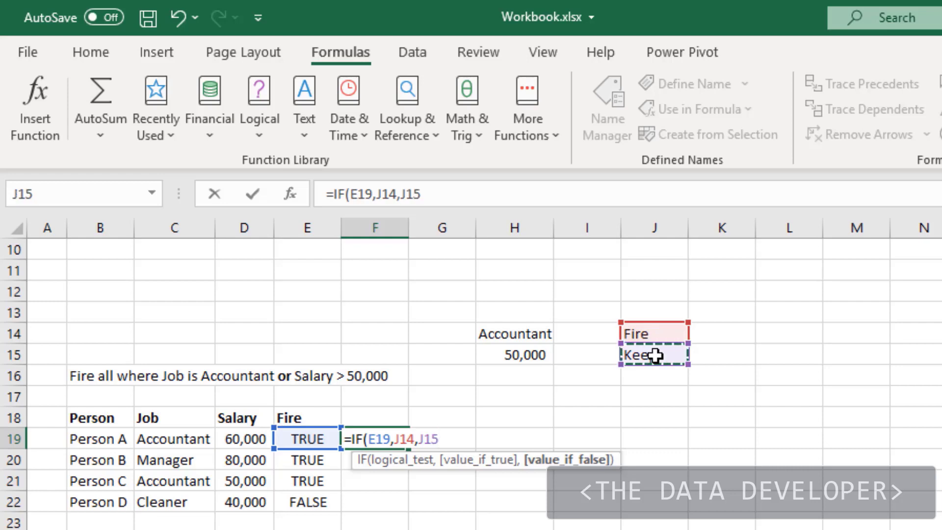
- Make the J14 and J15 references in F19's formula absolute and complete it as =IF(E19,$J$14,$J$15)
{"action": "left_click", "coordinate": [386, 197]}
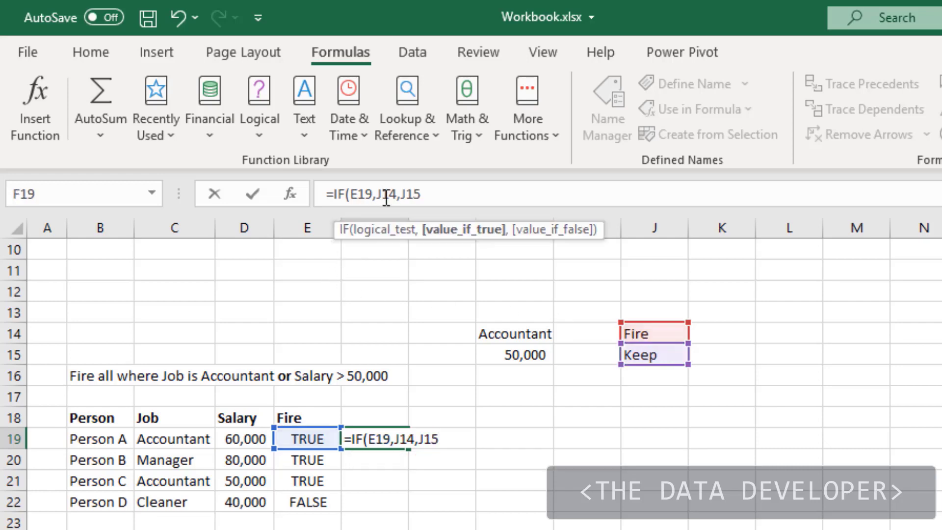
{"action": "key", "text": "F4"}
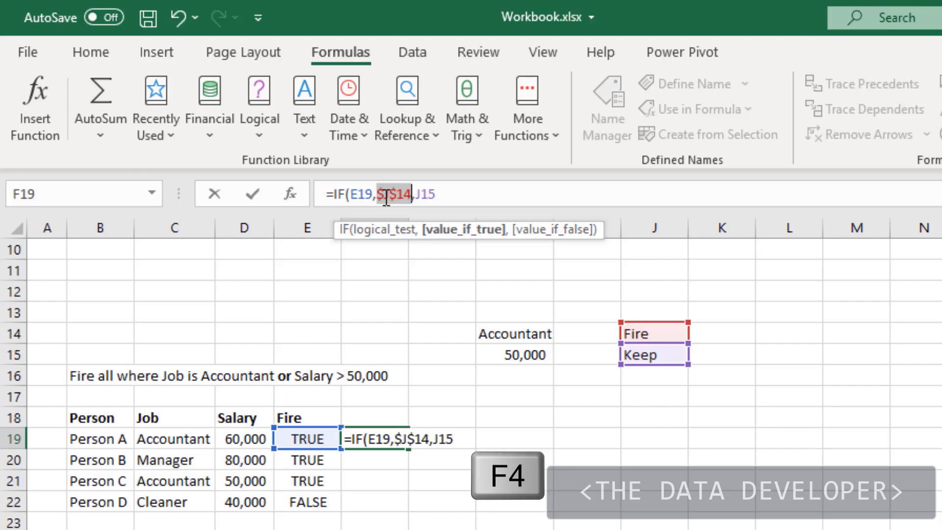
{"action": "left_click", "coordinate": [429, 195]}
{"action": "key", "text": "F4"}
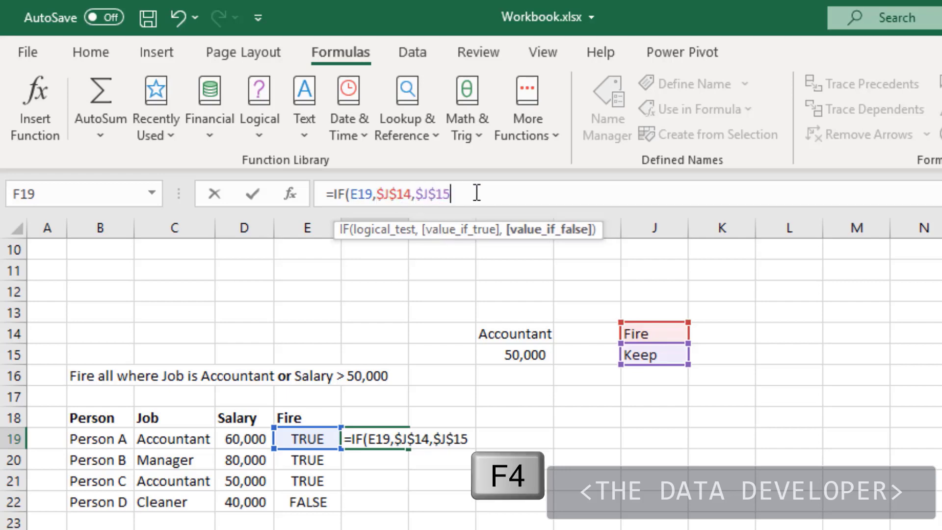
{"action": "type", "text": ")"}
{"action": "key", "text": "Return"}
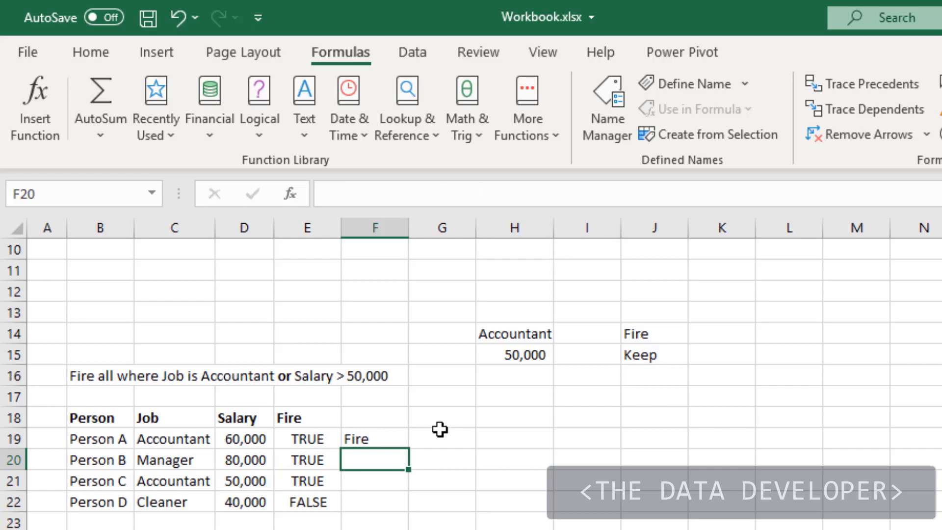
- Fill the IF formula from F19 down to F22
{"action": "left_click", "coordinate": [391, 443]}
{"action": "double_click", "coordinate": [409, 452]}
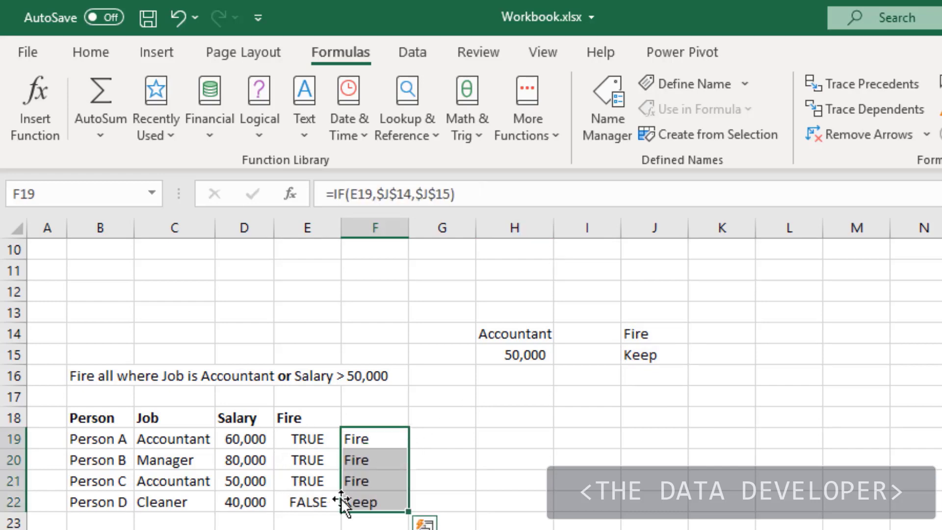
{"action": "left_click", "coordinate": [516, 401]}
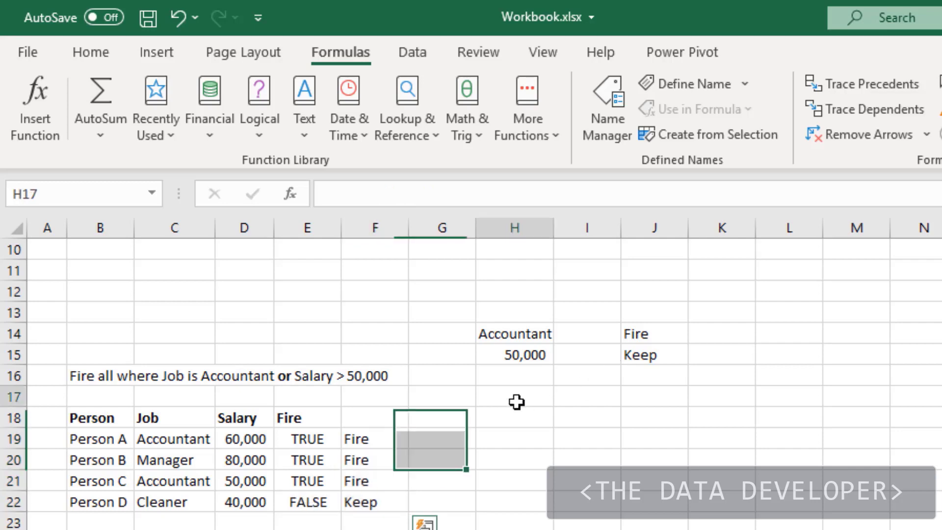
- Set the job criterion in H14 to Cleaner and the salary threshold in H15 to 55,000
{"action": "left_click", "coordinate": [503, 335]}
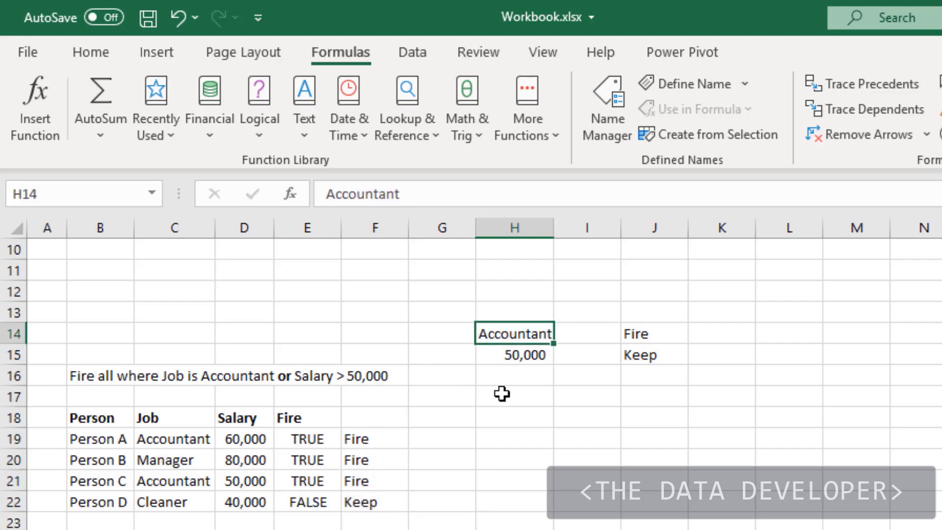
{"action": "type", "text": "Cleaner"}
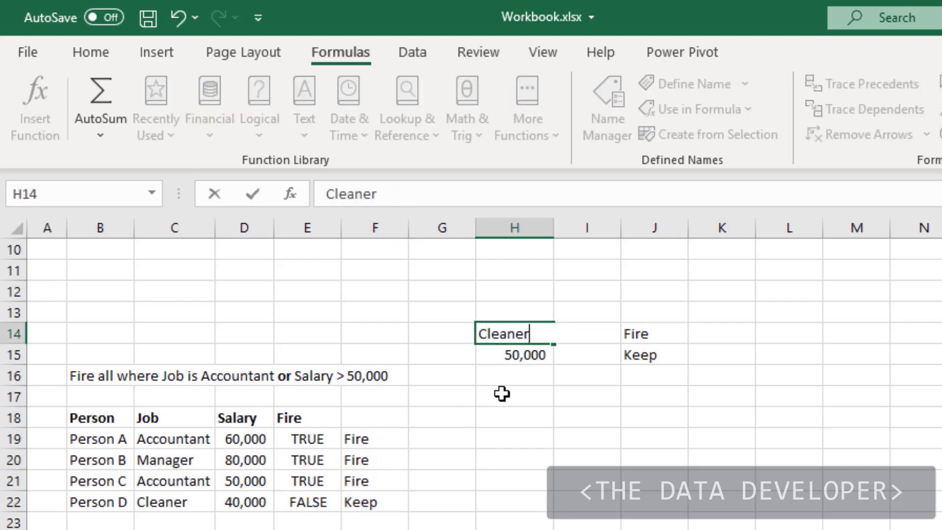
{"action": "key", "text": "Return"}
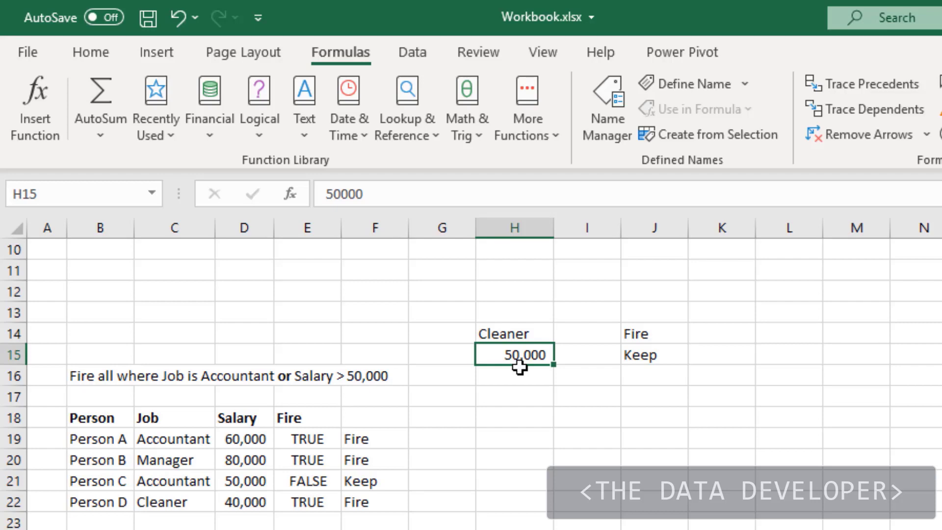
{"action": "type", "text": "55,00"}
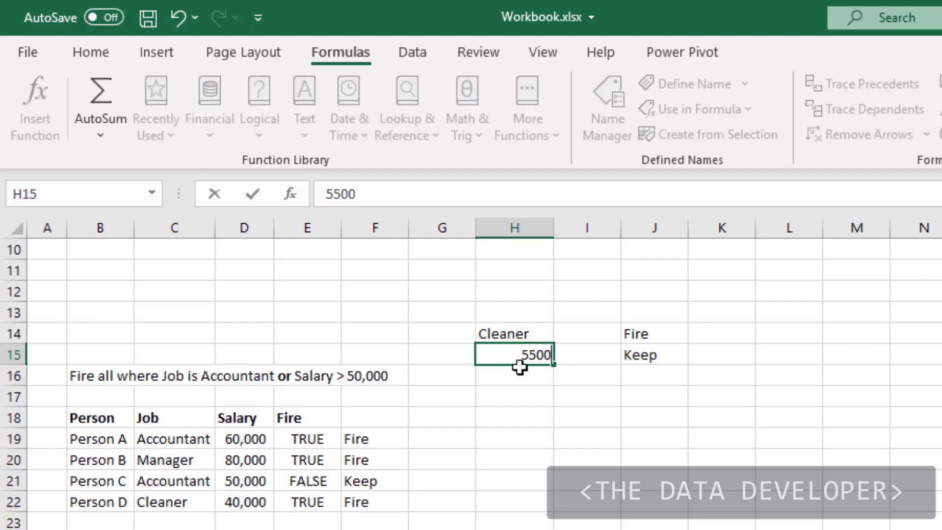
{"action": "type", "text": "0"}
{"action": "key", "text": "Return"}
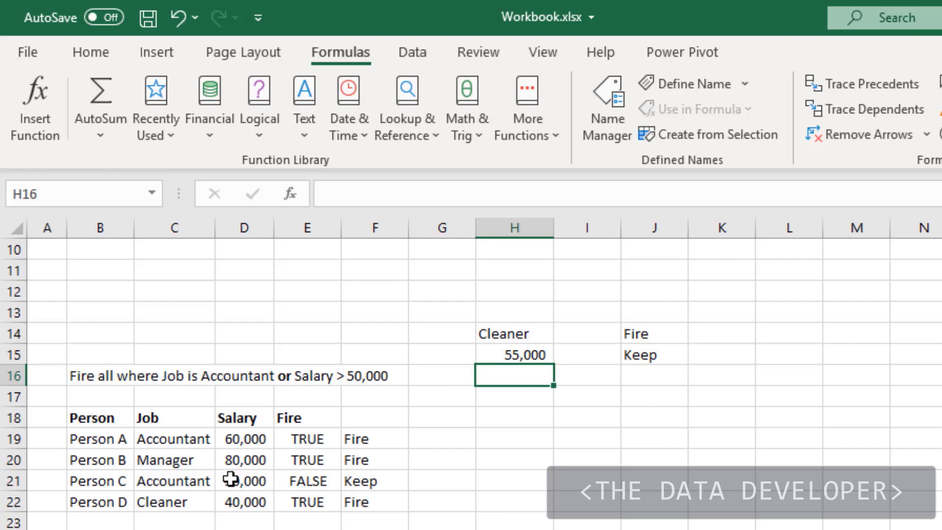
- Check the salaries in D19, D20 and D22 against the threshold in H15
{"action": "left_click", "coordinate": [225, 458]}
{"action": "left_click", "coordinate": [238, 441]}
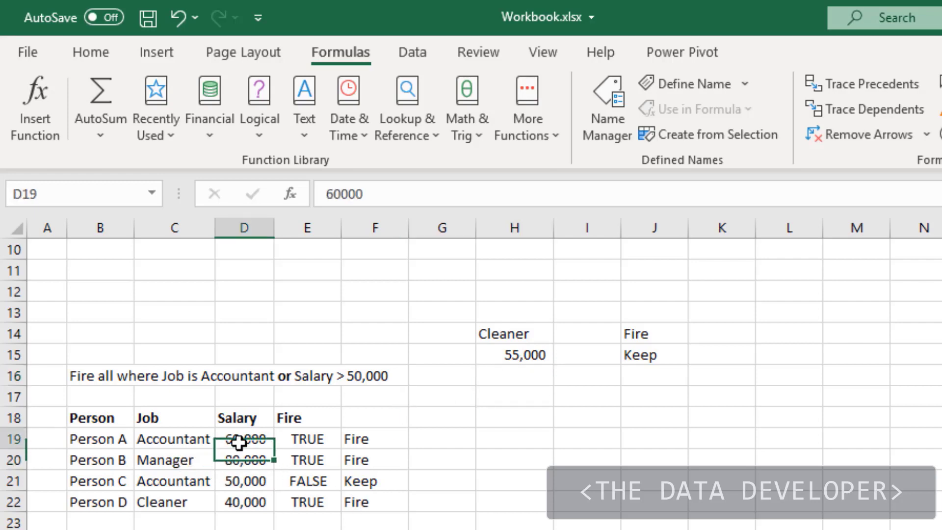
{"action": "left_click", "coordinate": [246, 455]}
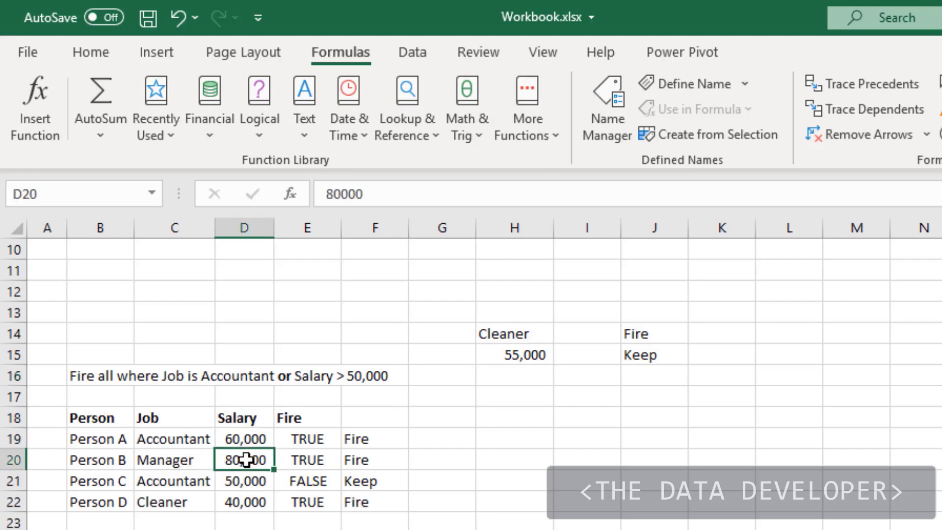
{"action": "left_click", "coordinate": [252, 503]}
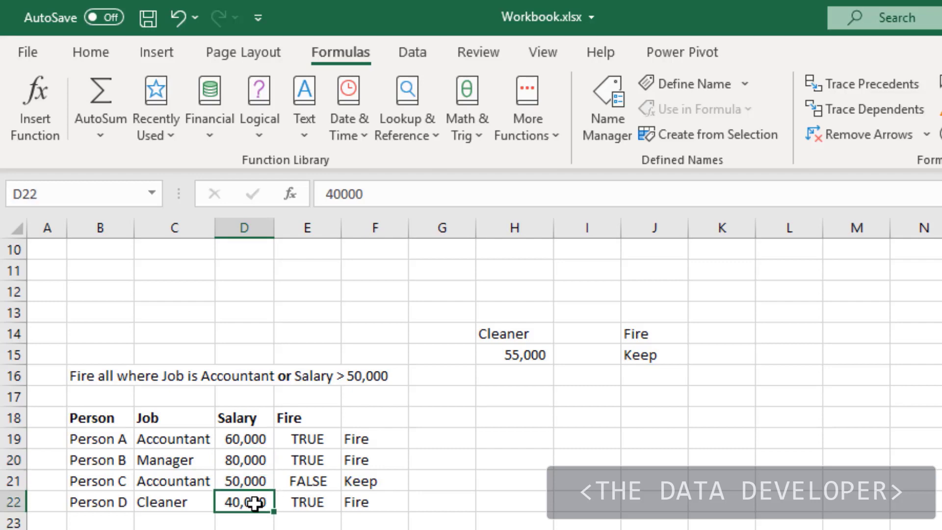
- Undo the last two criteria changes in H15 and H14
{"action": "left_click", "coordinate": [499, 339]}
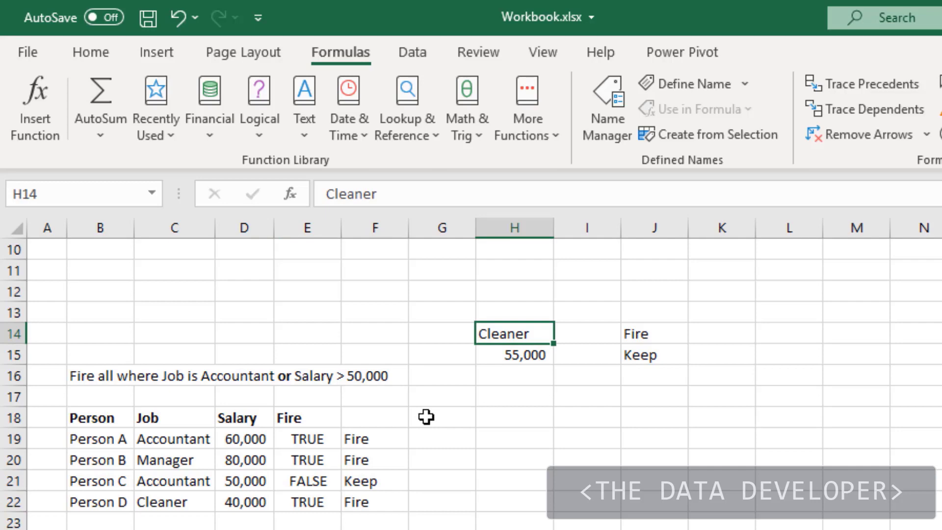
{"action": "key", "text": "ctrl+z"}
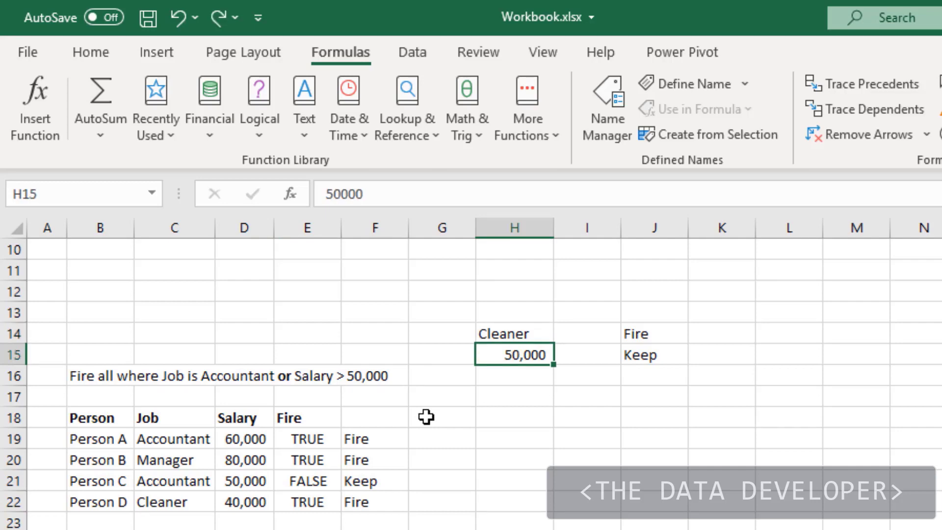
{"action": "key", "text": "ctrl+z"}
{"action": "left_click", "coordinate": [465, 438]}
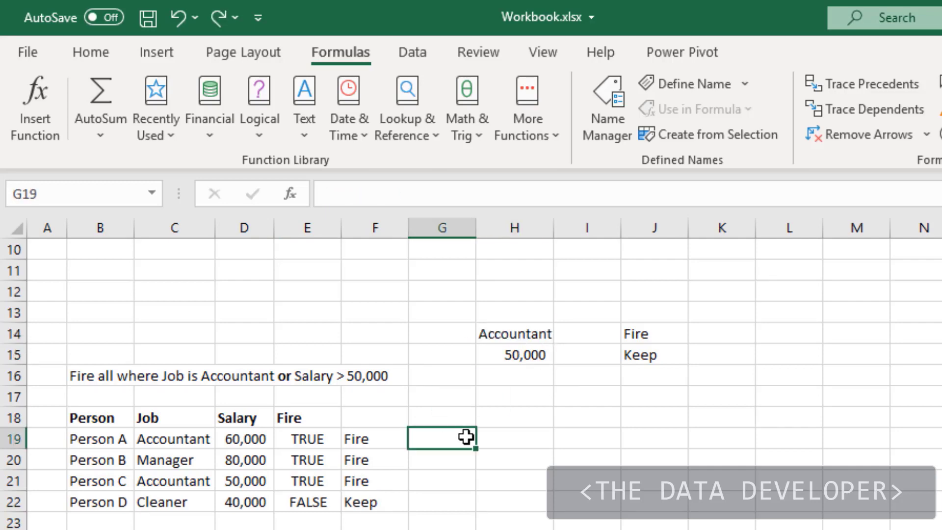
- Copy the OR expression from E19's formula without its equals sign, leaving the cell unedited
{"action": "left_click", "coordinate": [351, 446]}
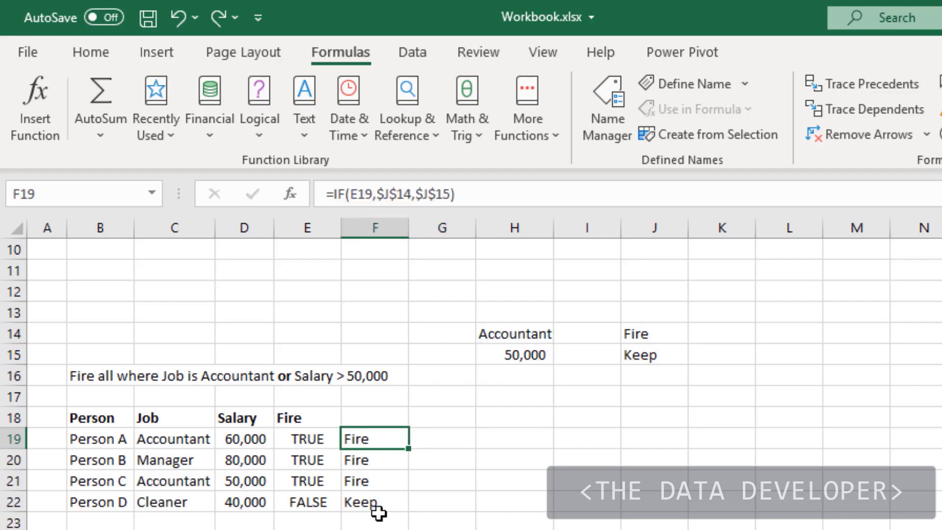
{"action": "left_click", "coordinate": [307, 438]}
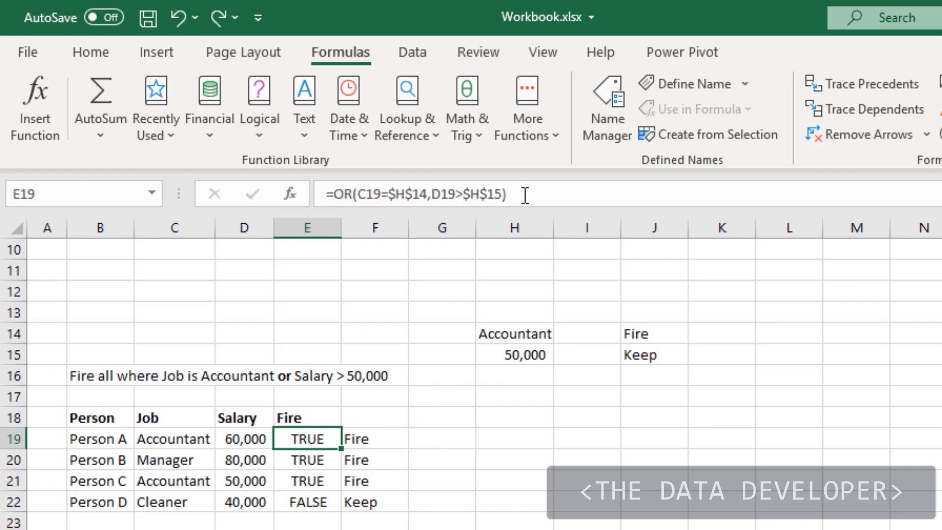
{"action": "left_click_drag", "start_coordinate": [522, 194], "coordinate": [340, 183]}
{"action": "key", "text": "ctrl+c"}
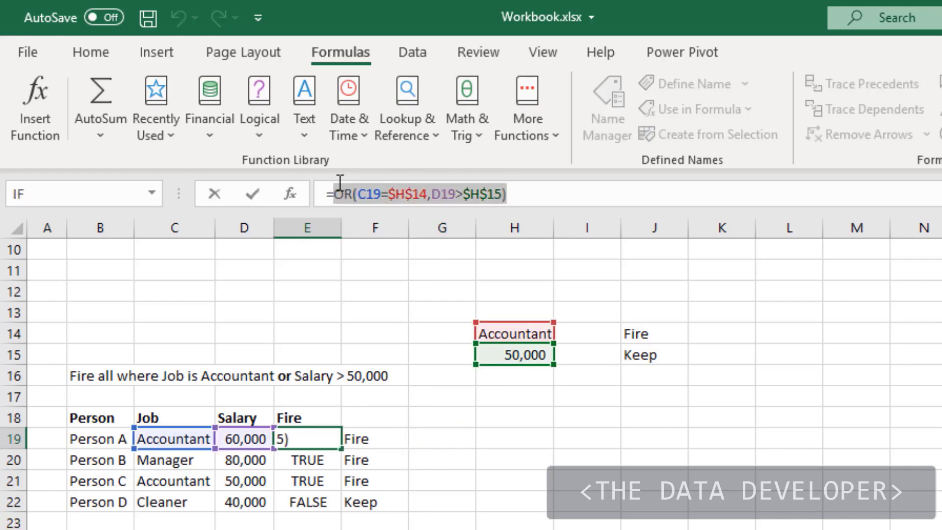
{"action": "key", "text": "Escape"}
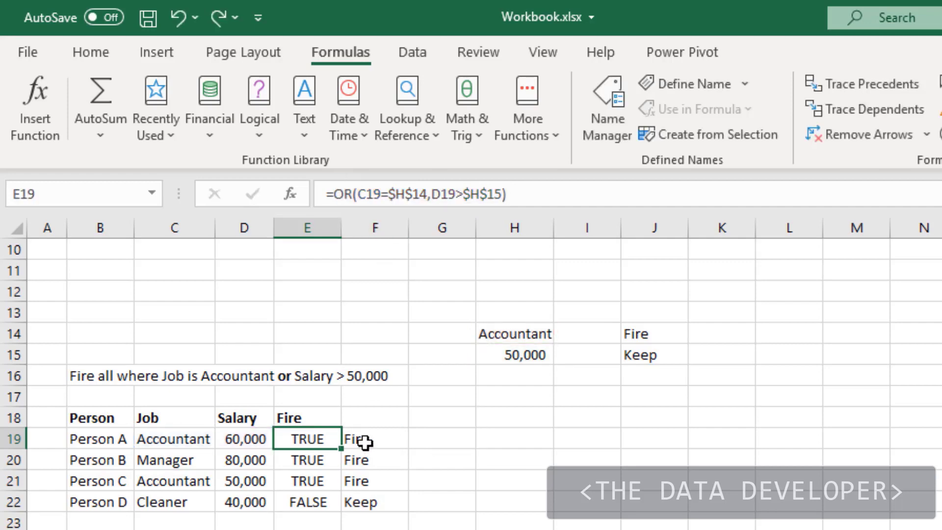
- Replace the E19 reference in F19's IF formula with the copied OR expression and fill the formula down to F22
{"action": "left_click", "coordinate": [360, 439]}
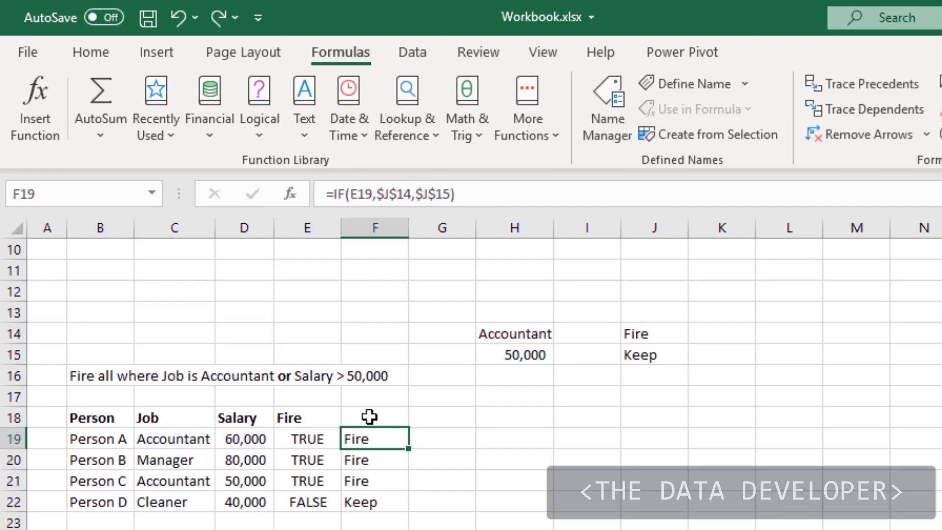
{"action": "left_click", "coordinate": [370, 193]}
{"action": "double_click", "coordinate": [358, 194]}
{"action": "left_click_drag", "start_coordinate": [358, 193], "coordinate": [372, 194]}
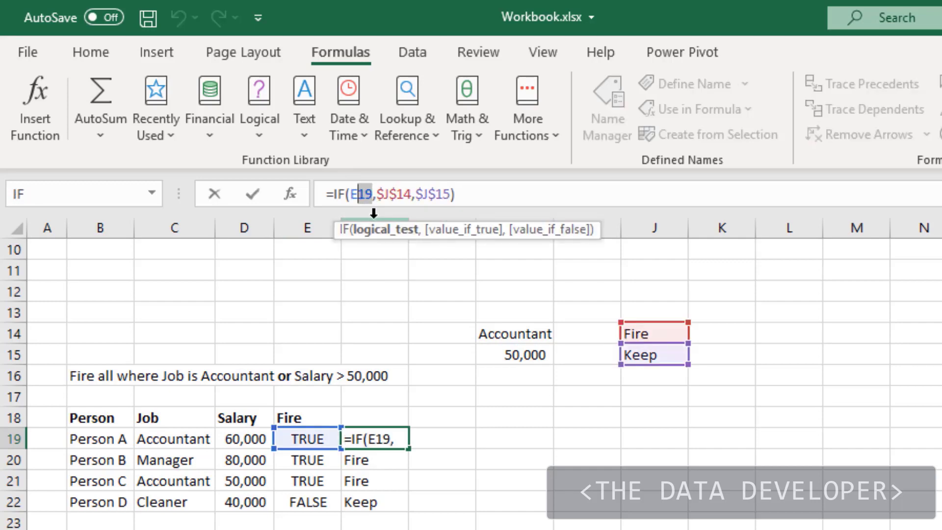
{"action": "key", "text": "BackSpace"}
{"action": "key", "text": "BackSpace"}
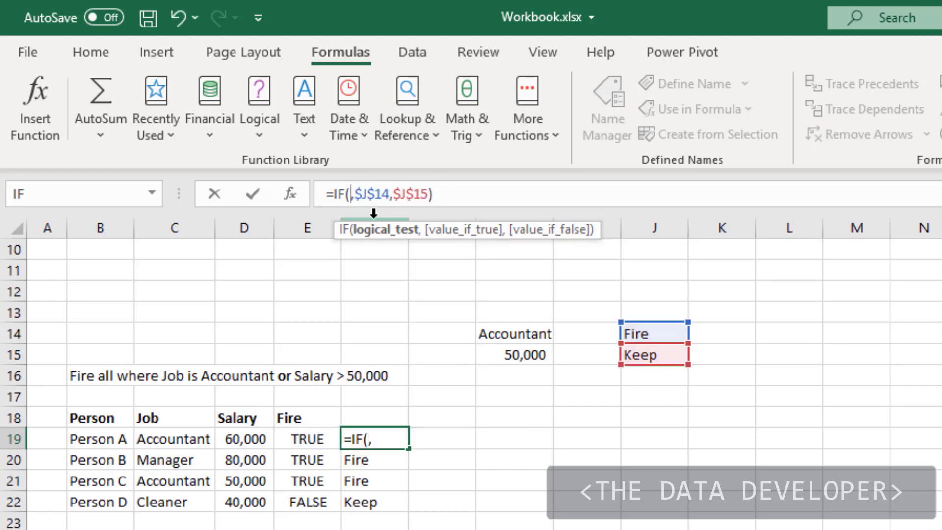
{"action": "key", "text": "ctrl+v"}
{"action": "key", "text": "Return"}
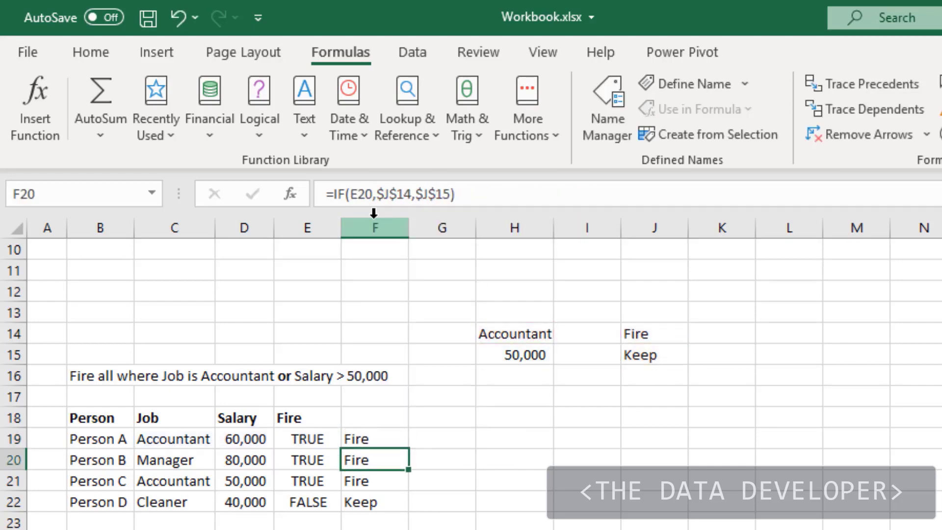
{"action": "left_click", "coordinate": [385, 435]}
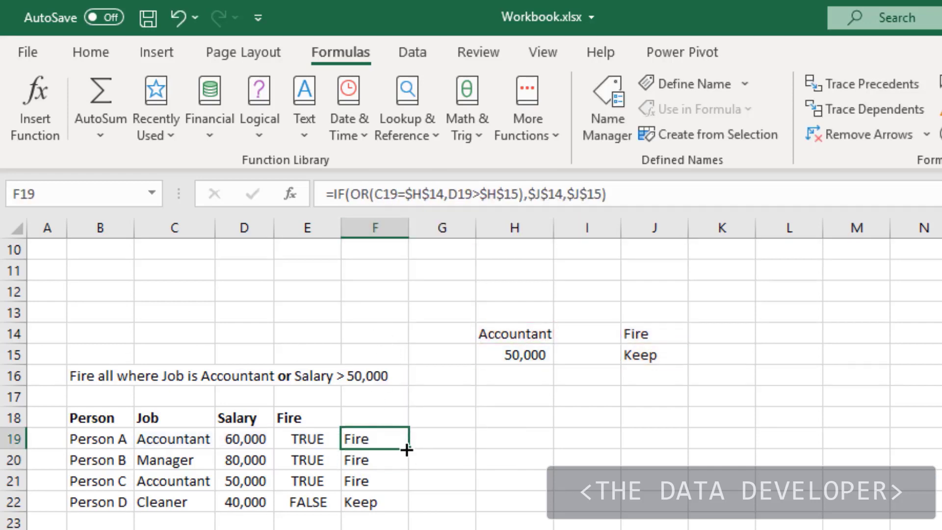
{"action": "double_click", "coordinate": [405, 448]}
- Clear the OR formulas in E19:E22 and copy the full IF formula text from F19 into E19, keeping its references
{"action": "left_click_drag", "start_coordinate": [304, 439], "coordinate": [319, 508]}
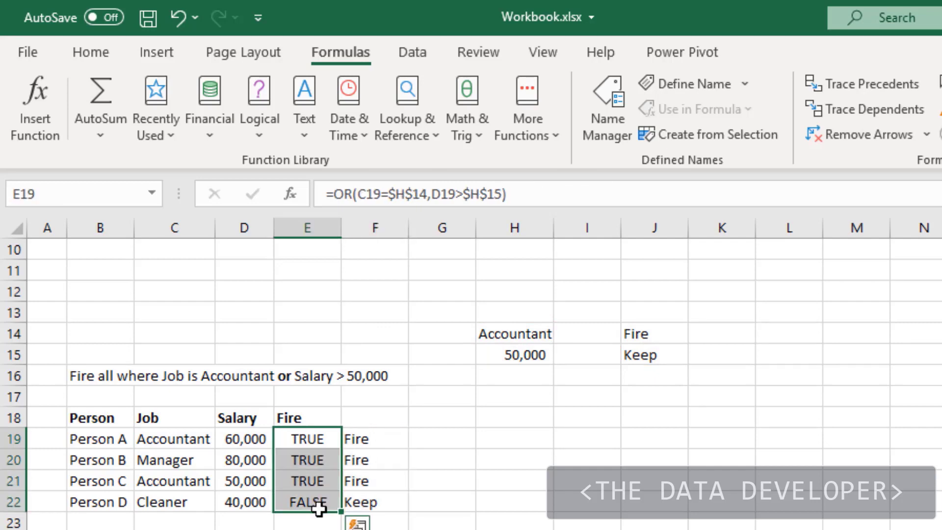
{"action": "key", "text": "Delete"}
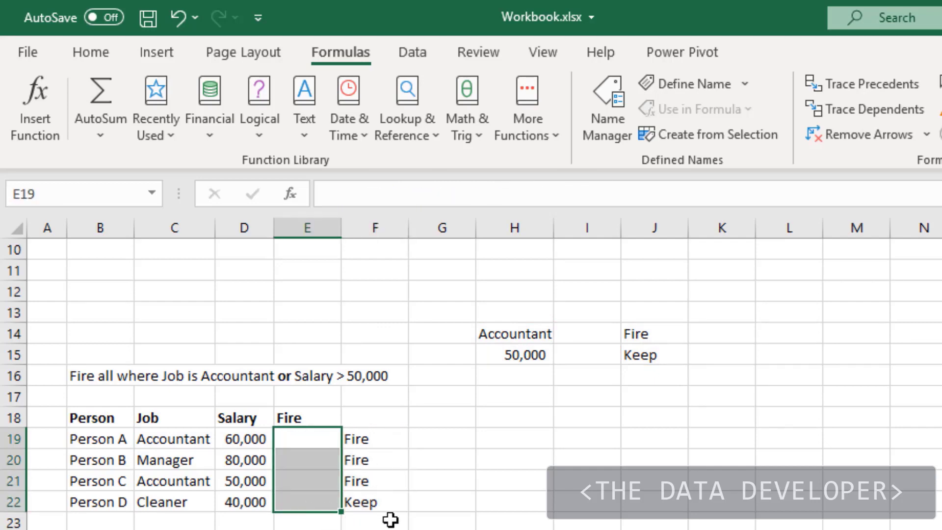
{"action": "left_click", "coordinate": [387, 443]}
{"action": "left_click_drag", "start_coordinate": [632, 195], "coordinate": [311, 203]}
{"action": "key", "text": "ctrl+c"}
{"action": "key", "text": "Escape"}
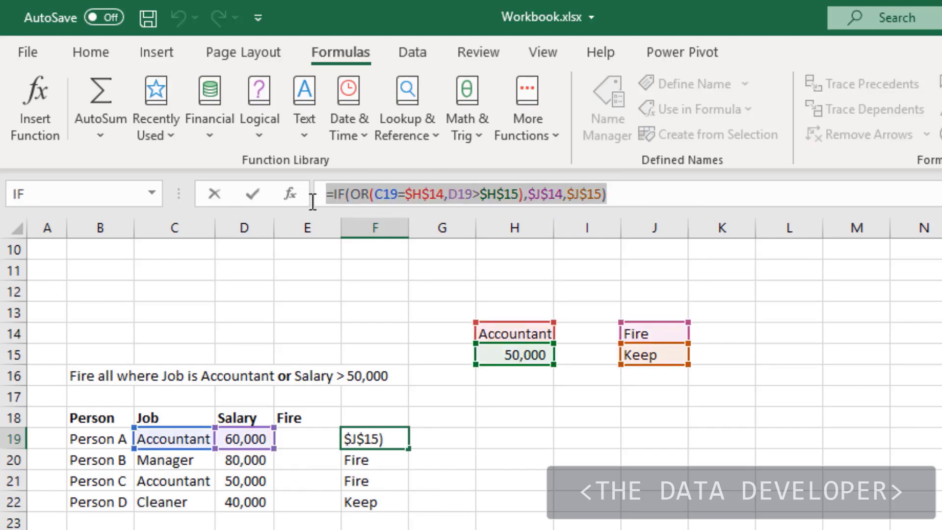
{"action": "key", "text": "Escape"}
{"action": "left_click", "coordinate": [316, 432]}
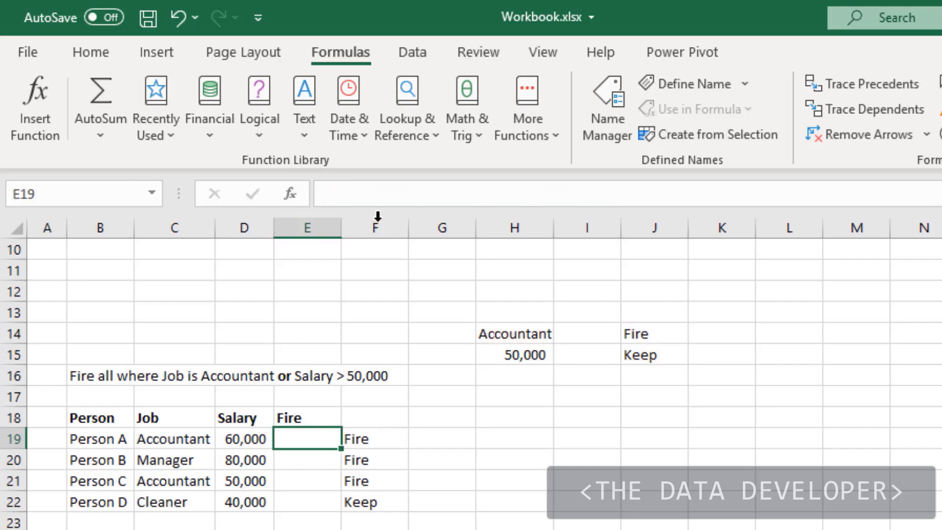
{"action": "left_click", "coordinate": [358, 193]}
{"action": "key", "text": "ctrl+v"}
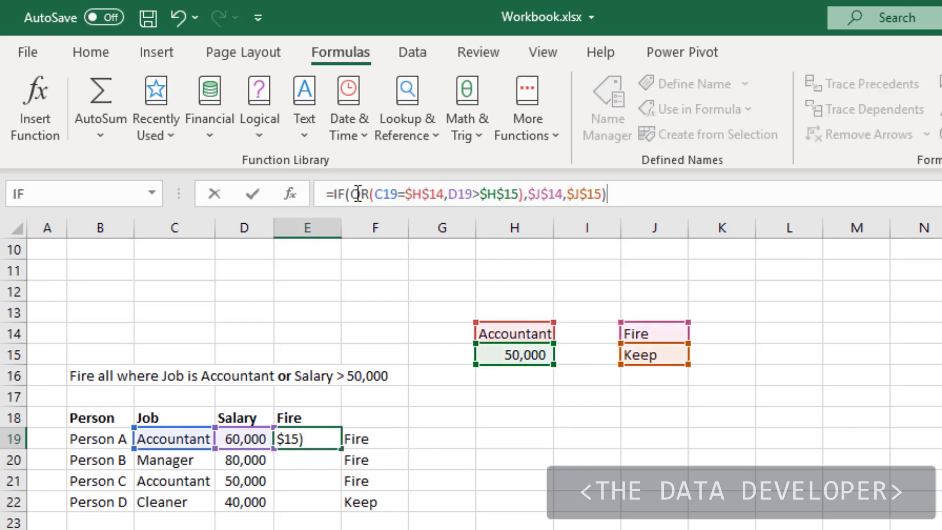
{"action": "key", "text": "Return"}
- Clear the duplicate formulas in F19:F22 and fill E19's formula down to E22
{"action": "left_click", "coordinate": [372, 440]}
{"action": "left_click_drag", "start_coordinate": [369, 460], "coordinate": [362, 501]}
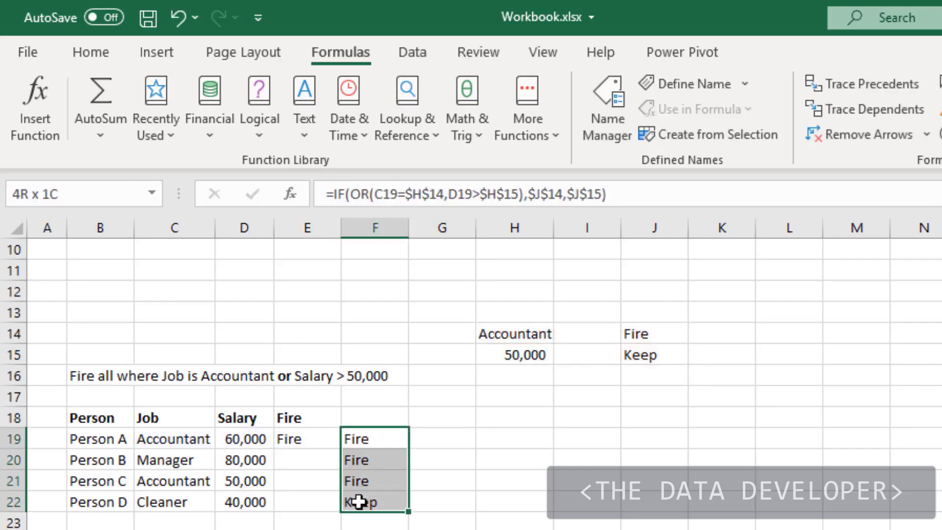
{"action": "key", "text": "Delete"}
{"action": "left_click", "coordinate": [301, 444]}
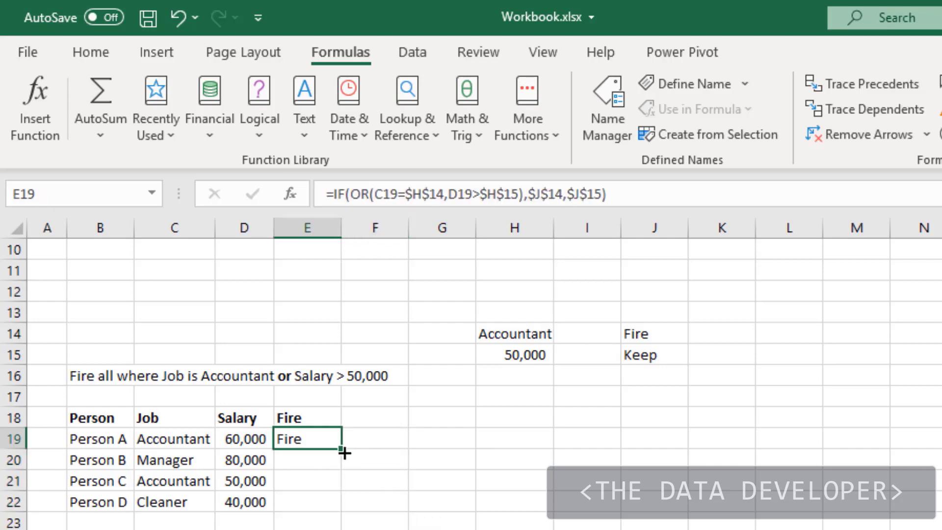
{"action": "double_click", "coordinate": [342, 453]}
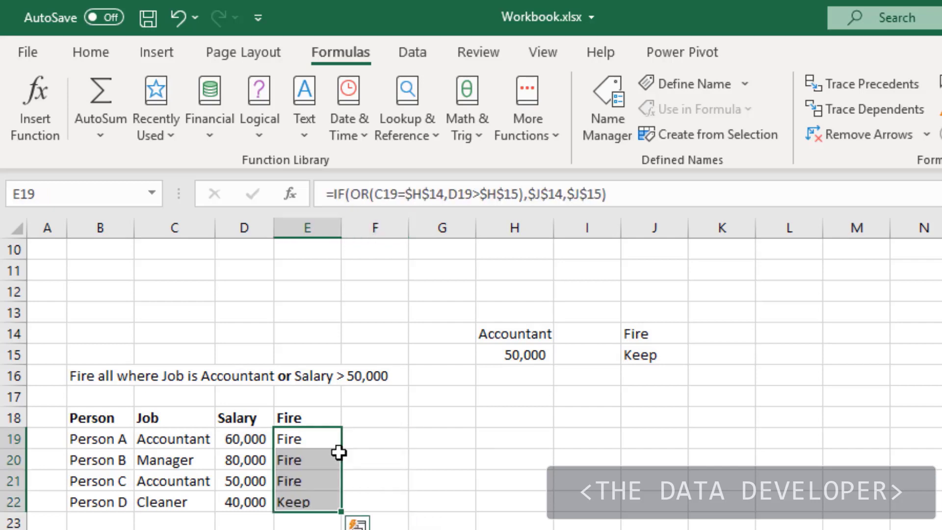
- Copy the IF formula from E21 into G21 as plain text, with a leading apostrophe so that it does not calculate
{"action": "left_click", "coordinate": [326, 474]}
{"action": "left_click_drag", "start_coordinate": [644, 205], "coordinate": [231, 172]}
{"action": "key", "text": "ctrl+c"}
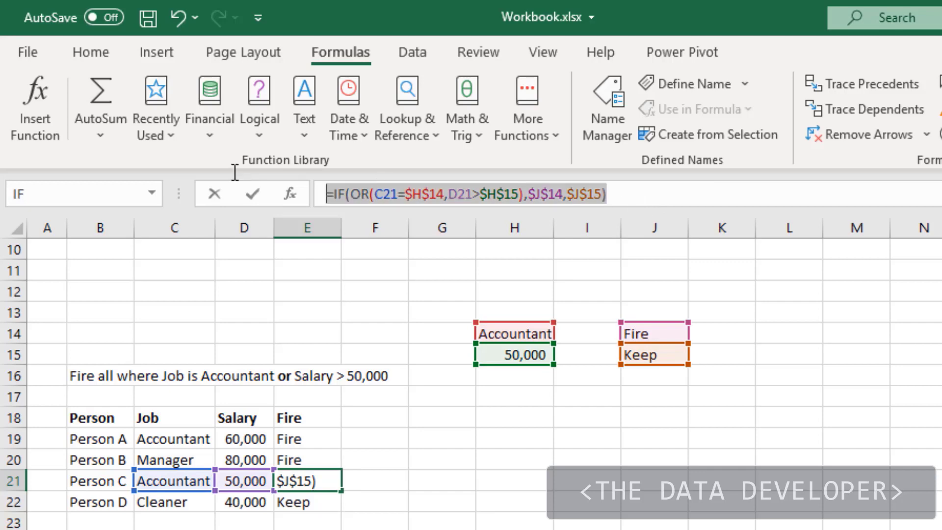
{"action": "key", "text": "Escape"}
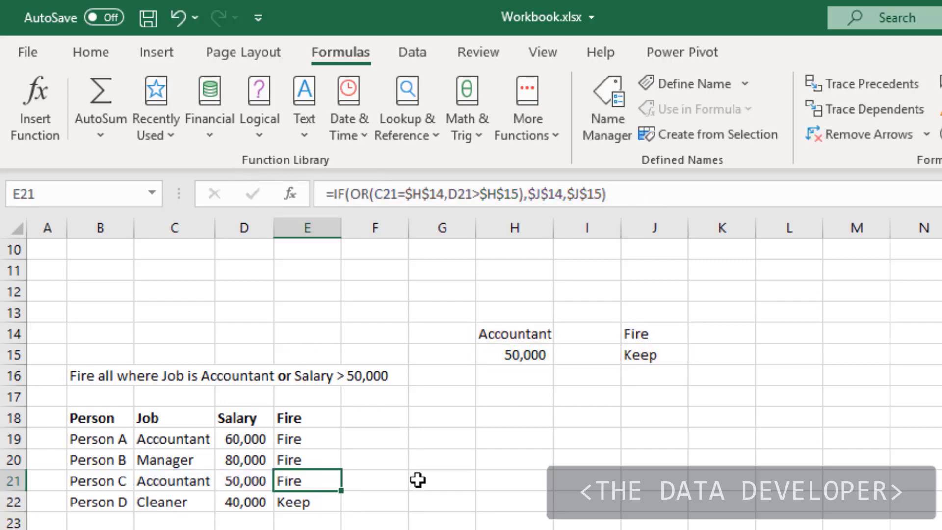
{"action": "left_click", "coordinate": [428, 482]}
{"action": "type", "text": "'"}
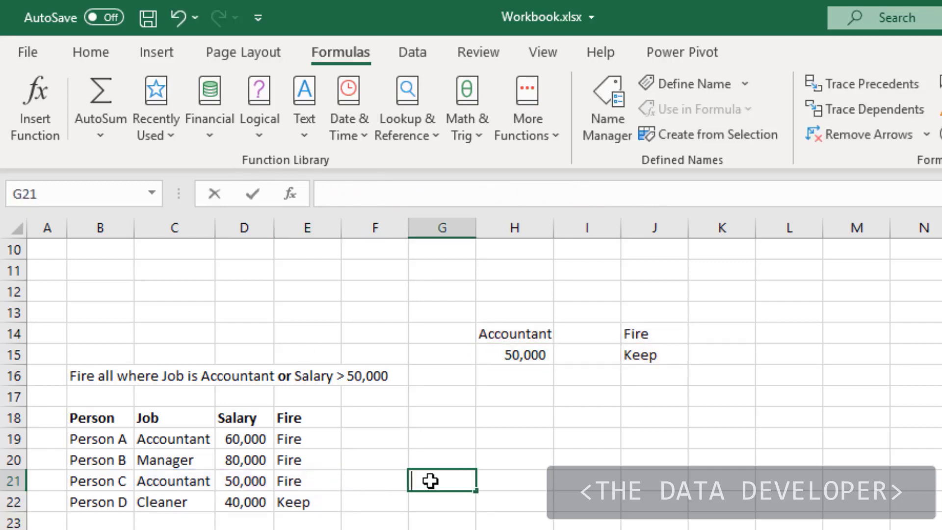
{"action": "key", "text": "ctrl+v"}
{"action": "key", "text": "Return"}
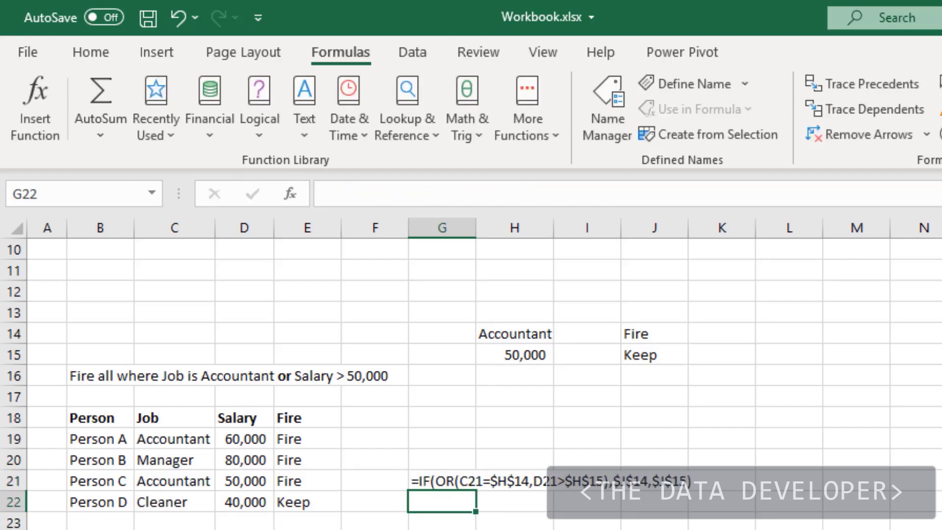
{"action": "key", "text": "Up"}
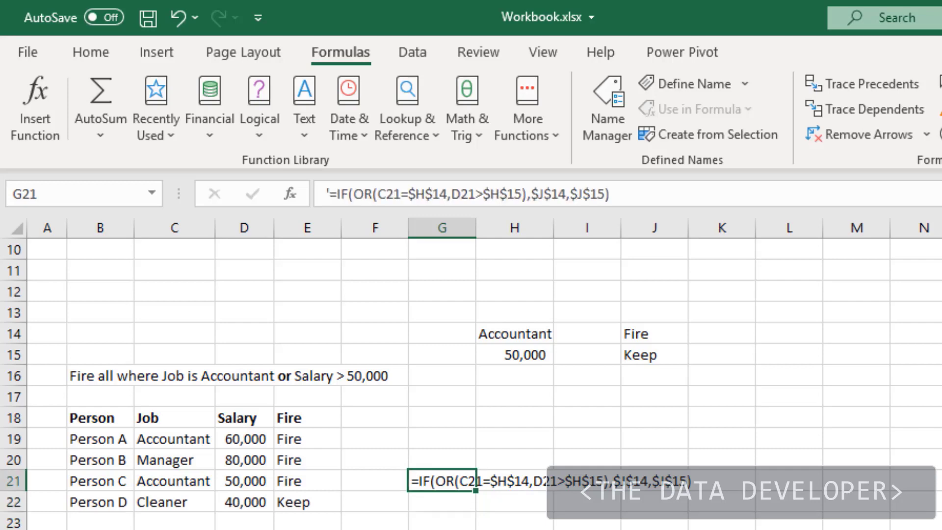
{"action": "key", "text": "Down"}
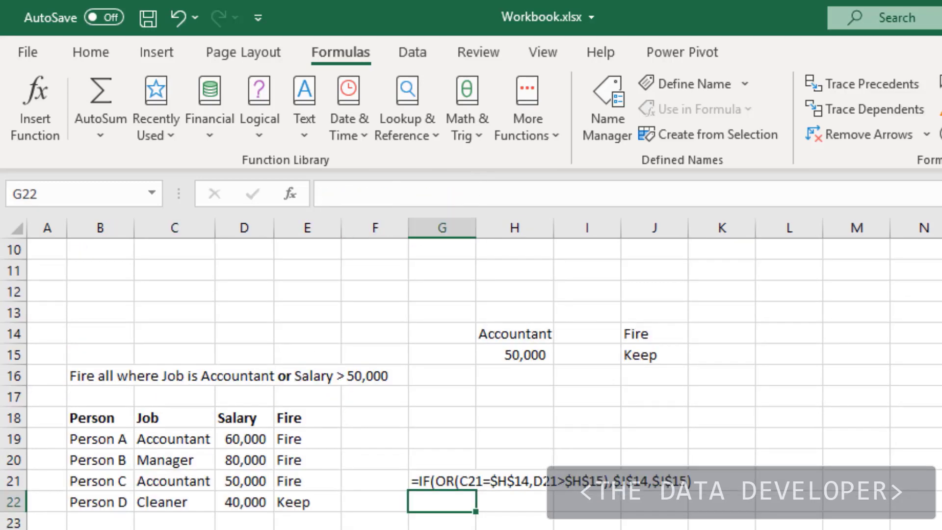
- On the IFERROR sheet, review the sales in B4:B11 and the defect entries, including zero, text and blank ones
{"action": "scroll", "coordinate": [472, 373], "scroll_direction": "up", "scroll_amount": 3}
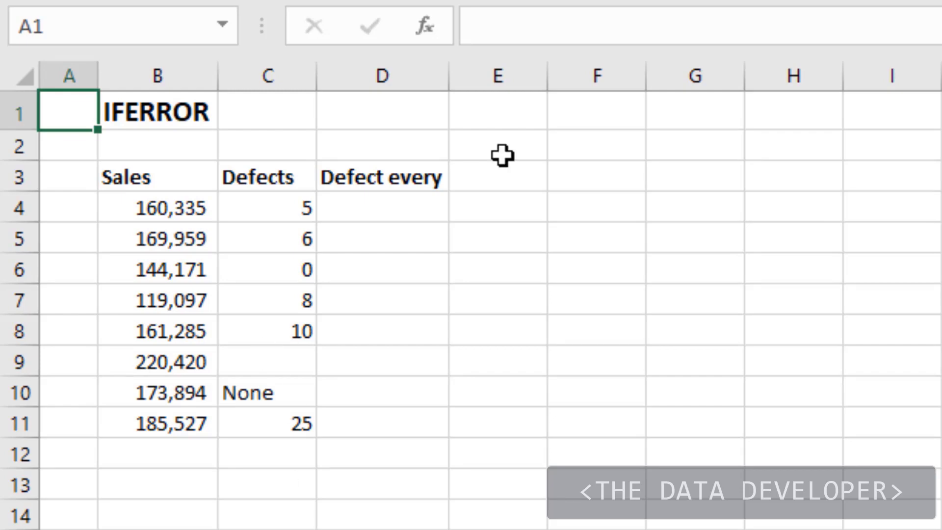
{"action": "left_click_drag", "start_coordinate": [131, 205], "coordinate": [149, 421]}
{"action": "left_click", "coordinate": [692, 487]}
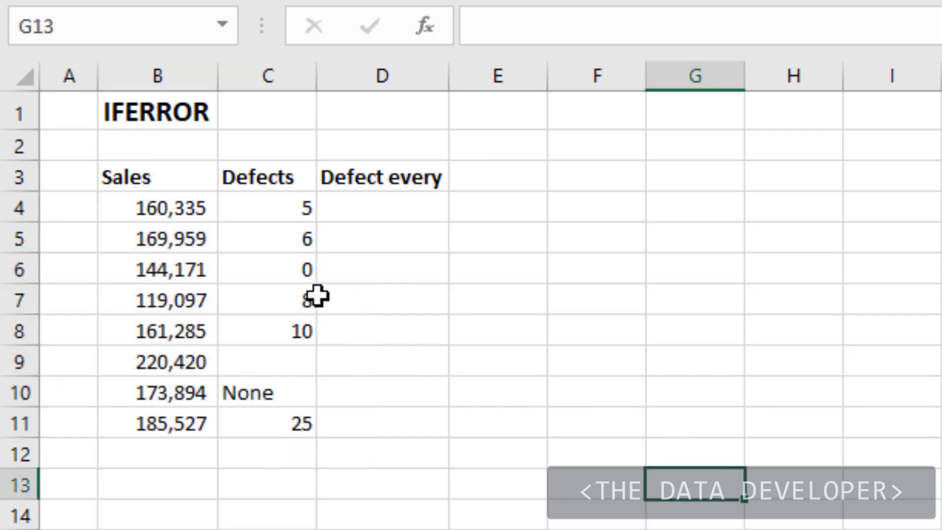
{"action": "left_click_drag", "start_coordinate": [187, 208], "coordinate": [150, 418]}
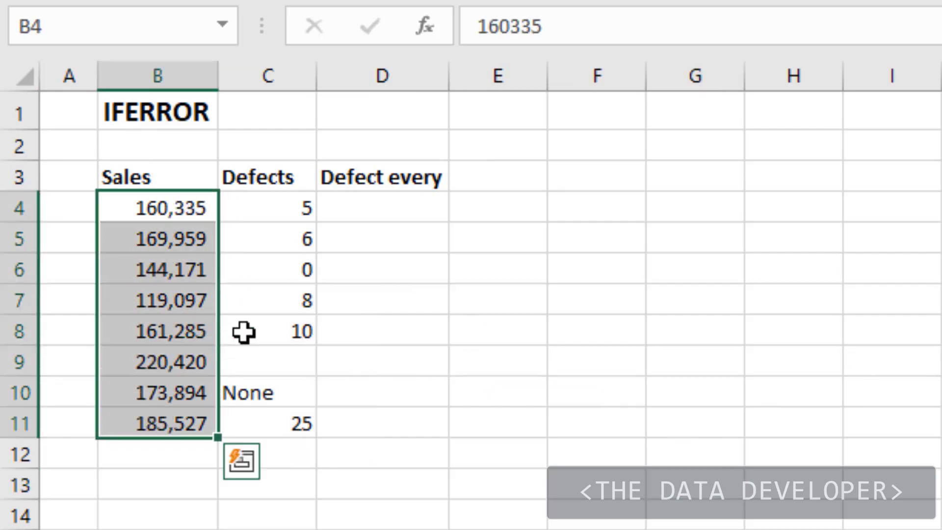
{"action": "left_click", "coordinate": [283, 209]}
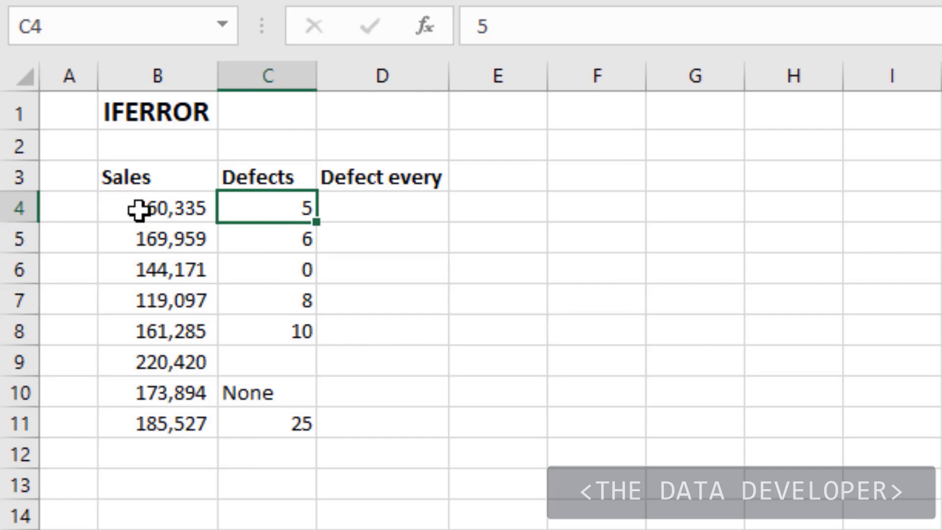
{"action": "left_click", "coordinate": [253, 248]}
{"action": "left_click", "coordinate": [269, 265]}
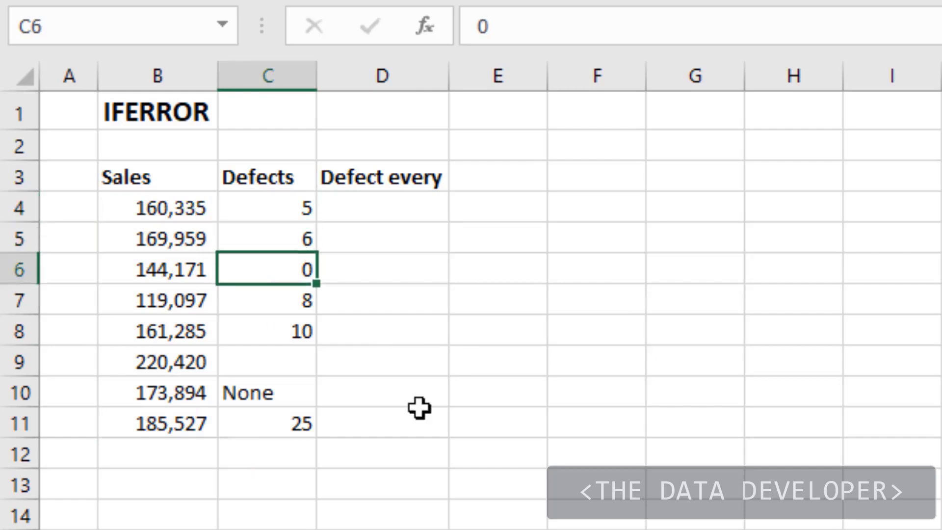
{"action": "left_click", "coordinate": [273, 393]}
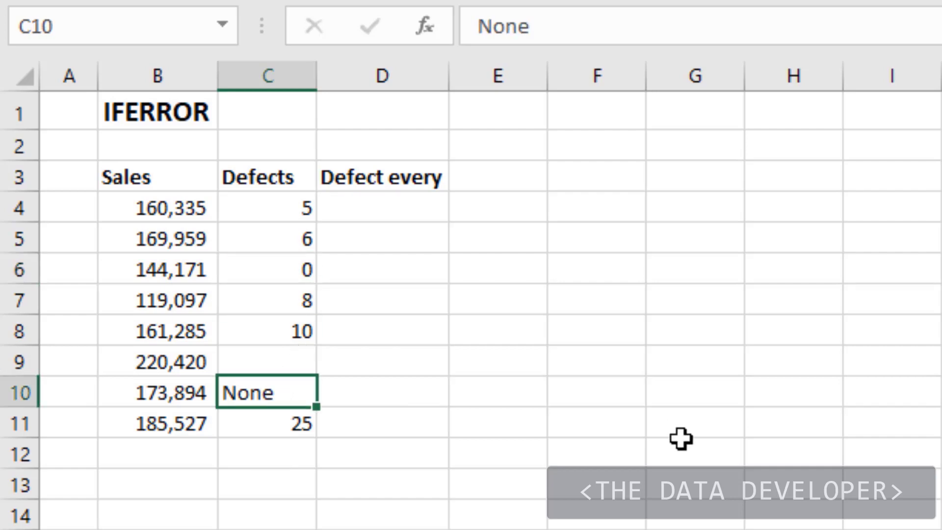
{"action": "left_click", "coordinate": [302, 362]}
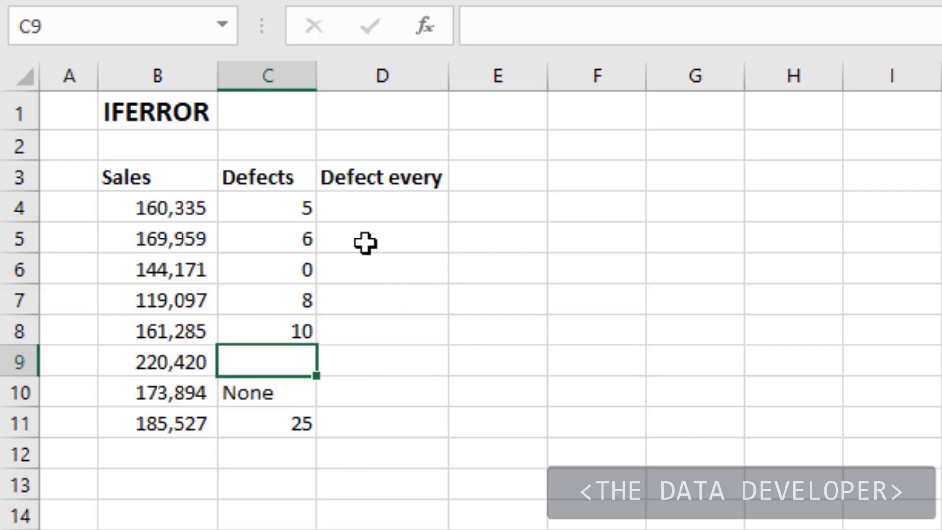
- Enter =B4/C4 in D4 under Defect every and fill the formula down to D11
{"action": "left_click", "coordinate": [366, 210]}
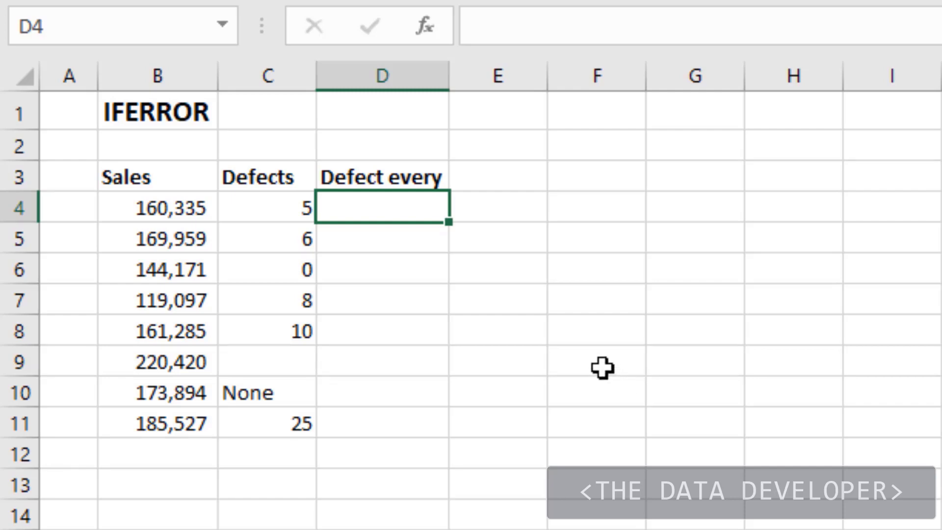
{"action": "type", "text": "="}
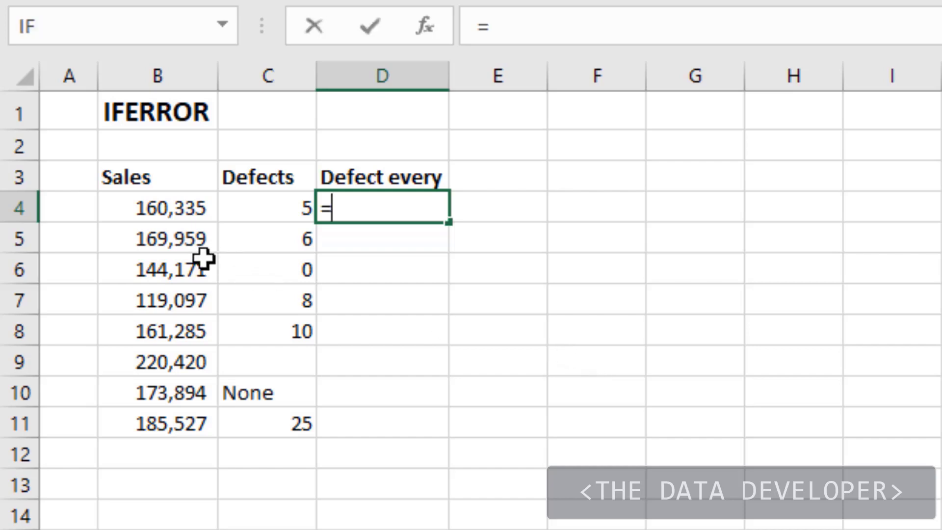
{"action": "left_click", "coordinate": [149, 210]}
{"action": "type", "text": "/"}
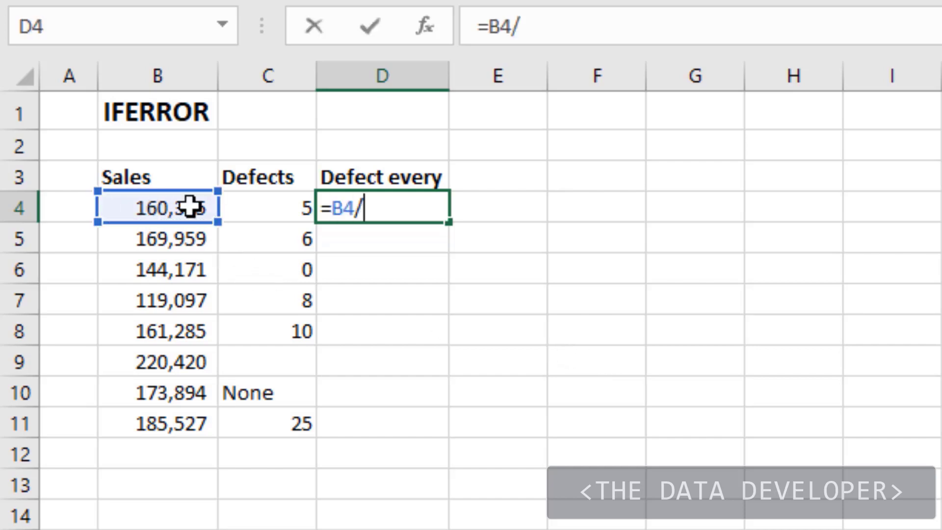
{"action": "left_click", "coordinate": [281, 215]}
{"action": "key", "text": "Return"}
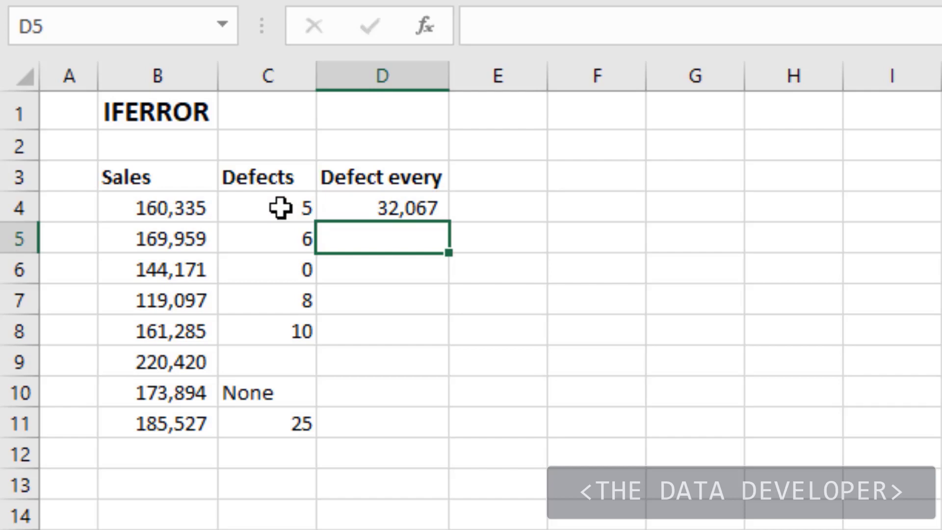
{"action": "left_click", "coordinate": [400, 208]}
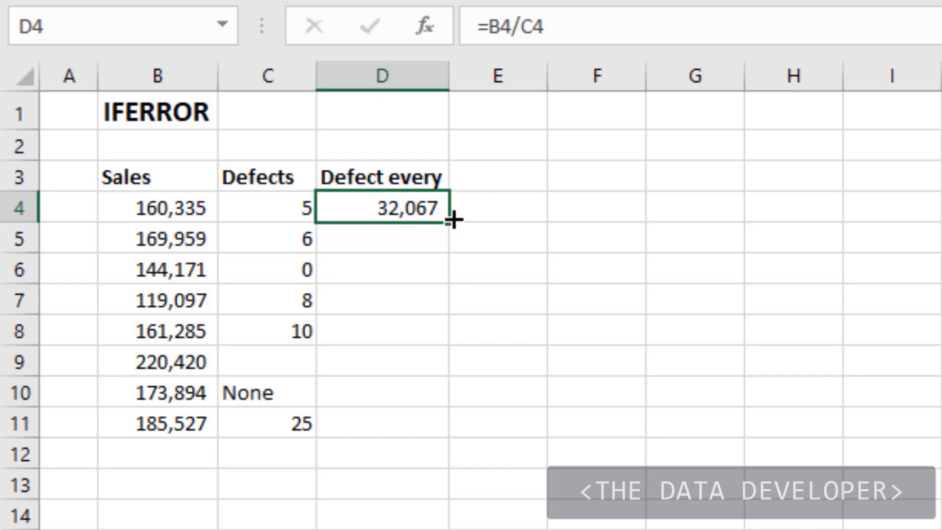
{"action": "left_click_drag", "start_coordinate": [454, 219], "coordinate": [429, 432]}
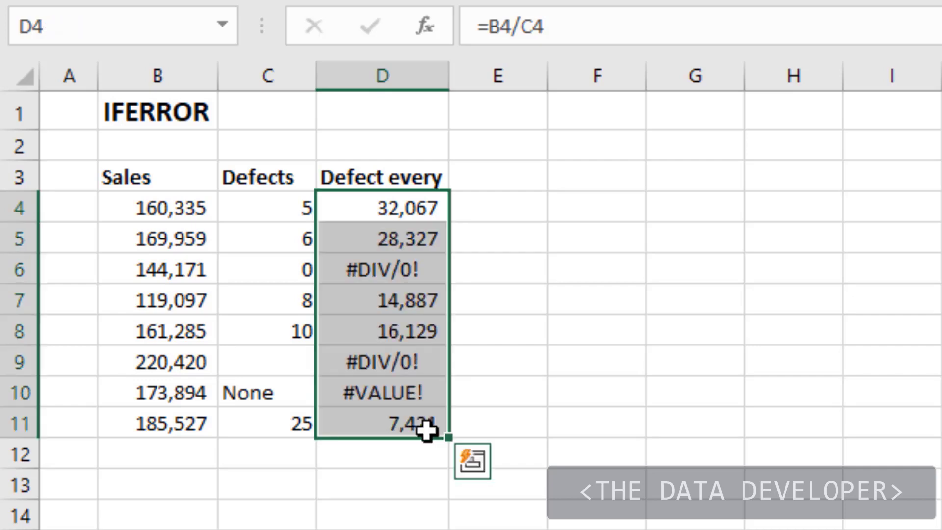
- Examine the division formulas and results in D4:D11, including the error cells D6 and D10
{"action": "left_click", "coordinate": [391, 239]}
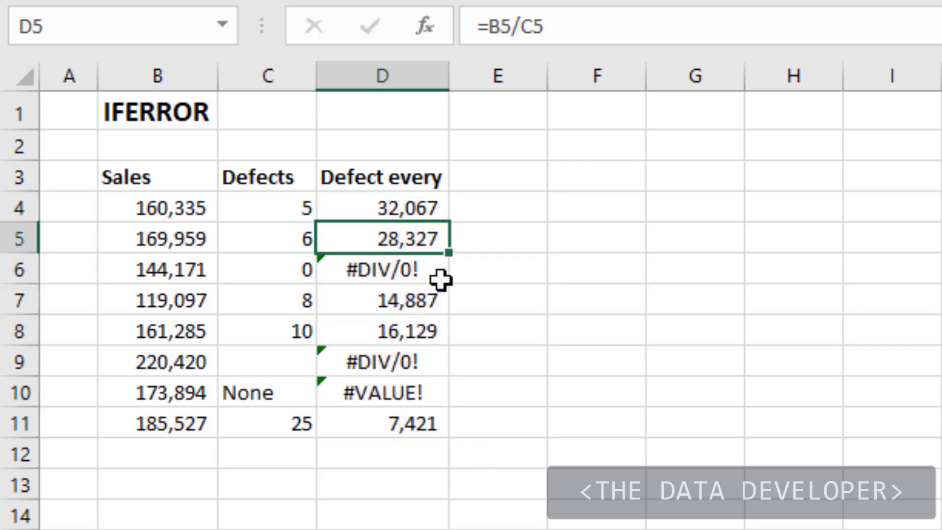
{"action": "key", "text": "Down"}
{"action": "key", "text": "Down"}
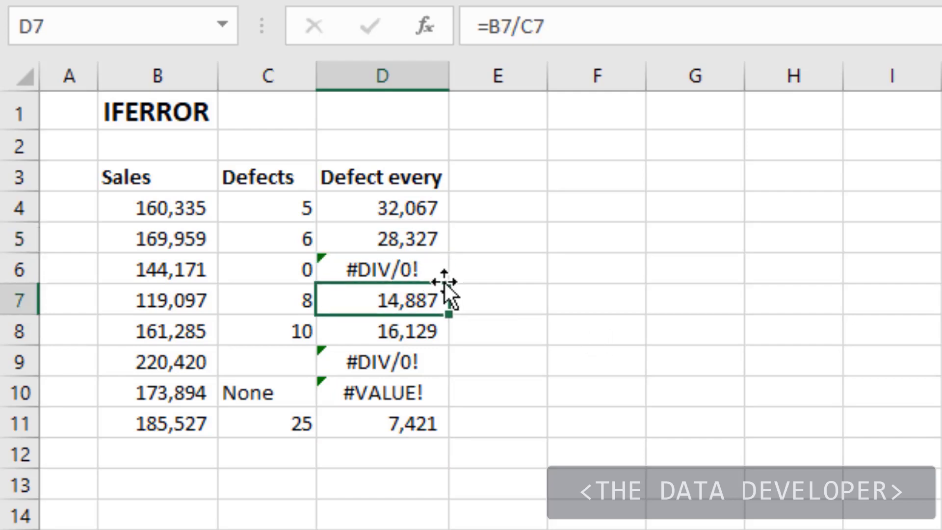
{"action": "left_click", "coordinate": [400, 269]}
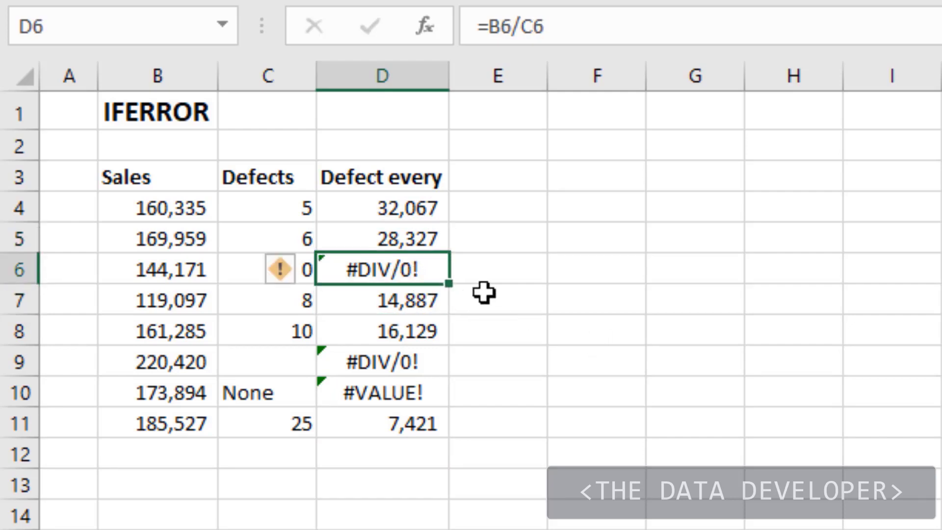
{"action": "left_click", "coordinate": [485, 293]}
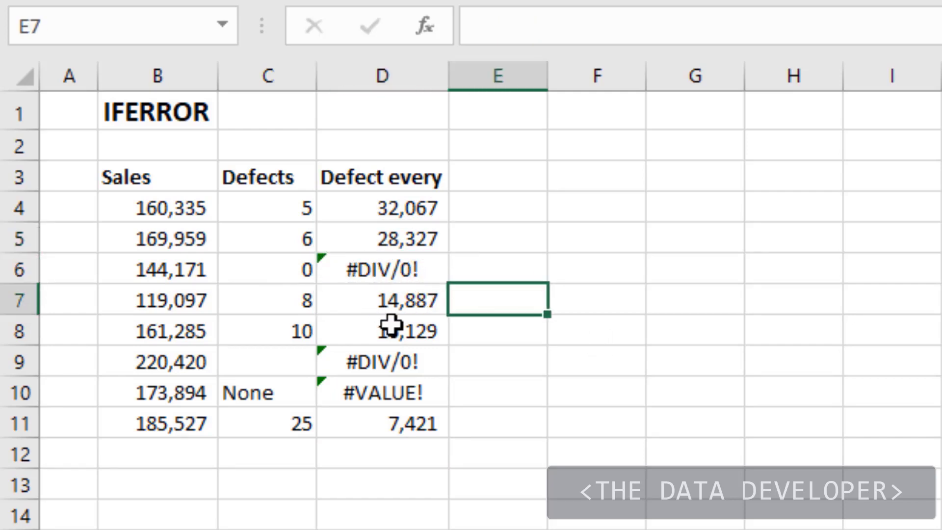
{"action": "left_click", "coordinate": [422, 394]}
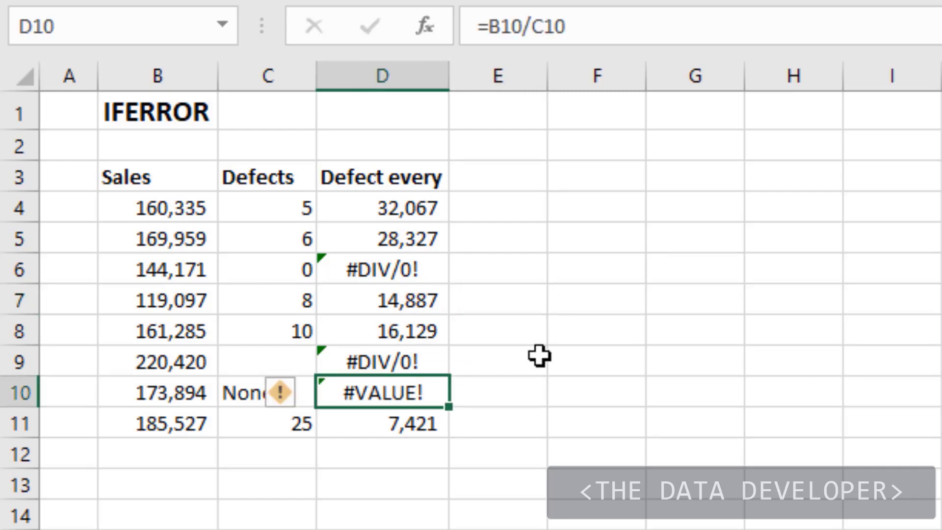
{"action": "left_click", "coordinate": [501, 419]}
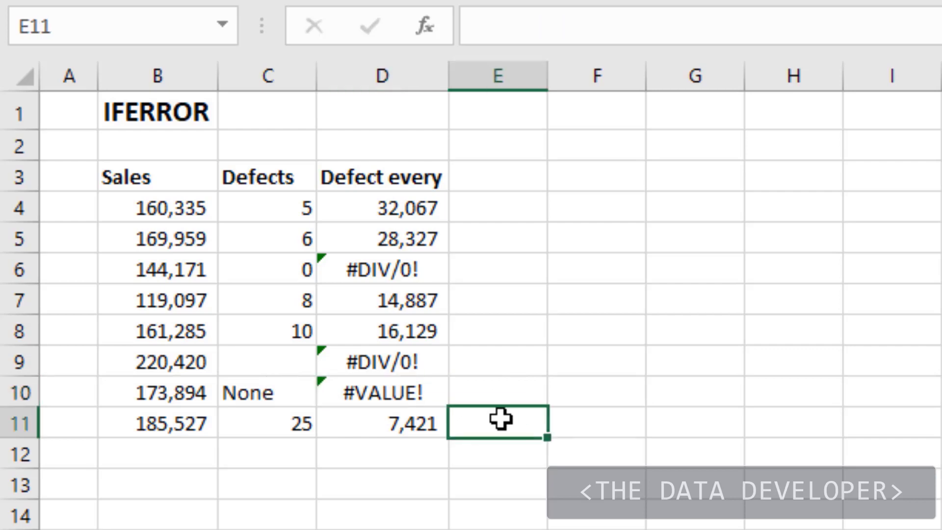
{"action": "left_click", "coordinate": [517, 205]}
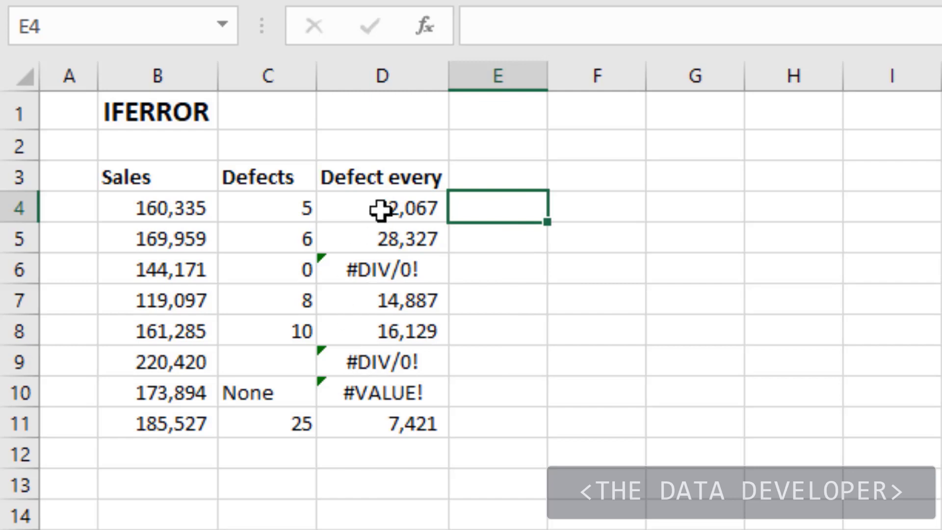
{"action": "left_click_drag", "start_coordinate": [380, 202], "coordinate": [354, 428]}
{"action": "left_click", "coordinate": [507, 199]}
{"action": "left_click", "coordinate": [351, 210]}
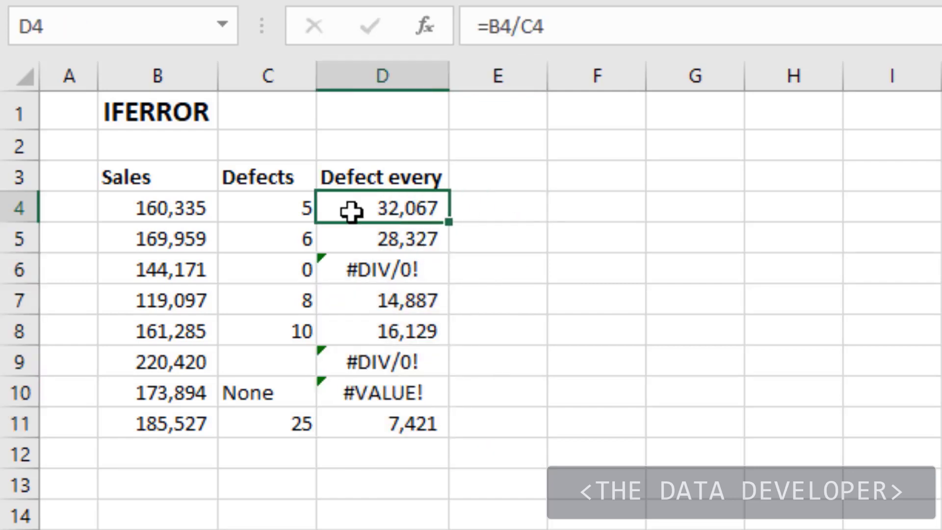
- Wrap the division in D4 in an IFERROR function that returns an empty string, giving =IFERROR(B4/C4,"")
{"action": "left_click", "coordinate": [488, 25]}
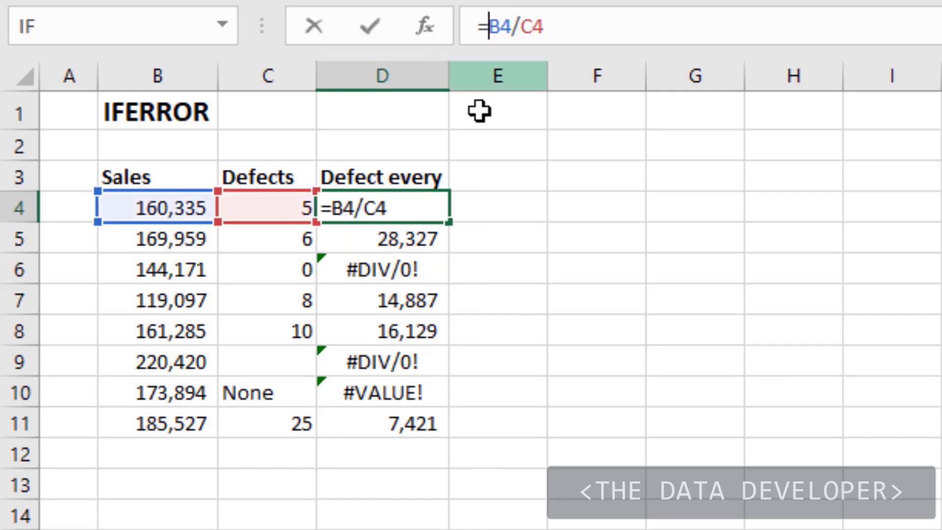
{"action": "type", "text": "if"}
{"action": "key", "text": "Tab"}
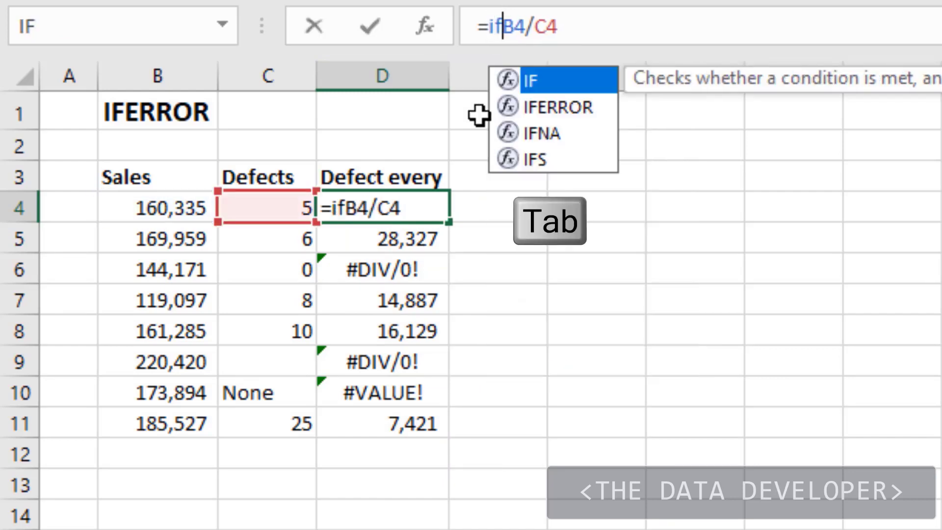
{"action": "key", "text": "Down"}
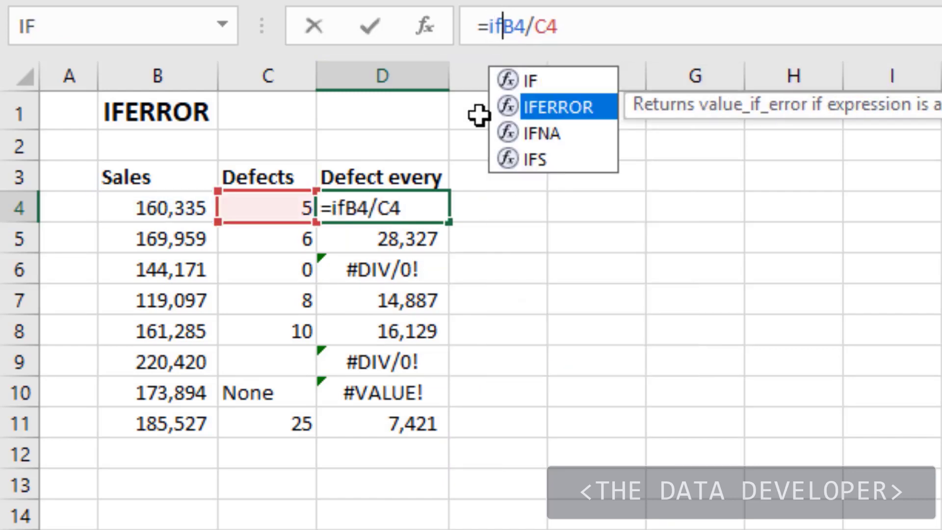
{"action": "key", "text": "Tab"}
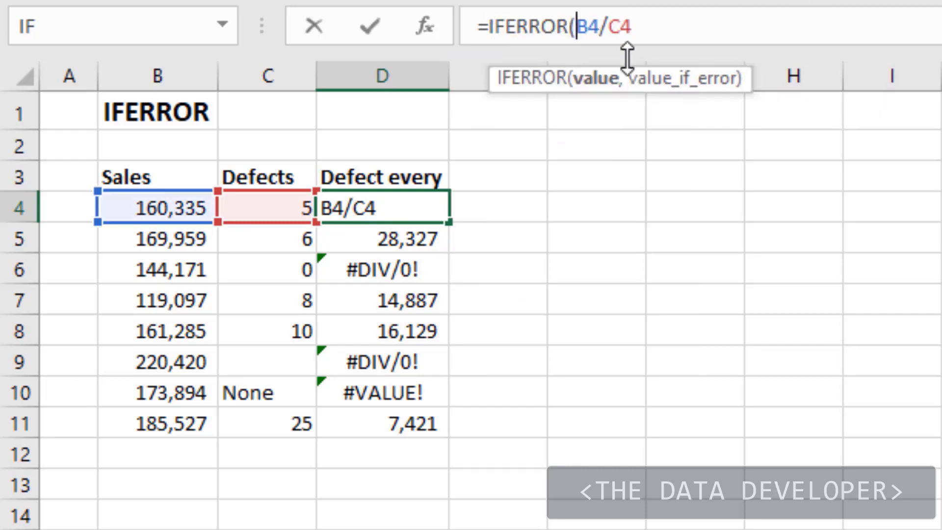
{"action": "left_click", "coordinate": [657, 29]}
{"action": "type", "text": ",\""}
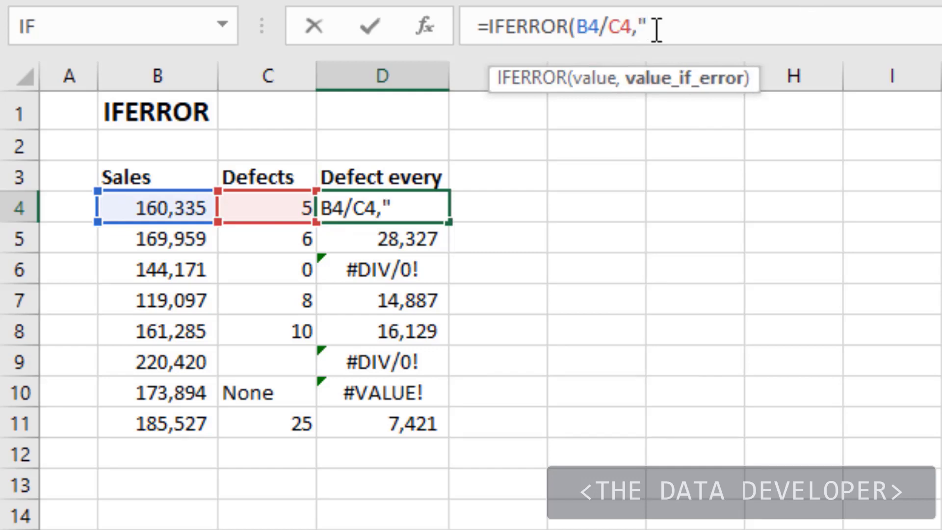
{"action": "type", "text": "\")"}
{"action": "key", "text": "Return"}
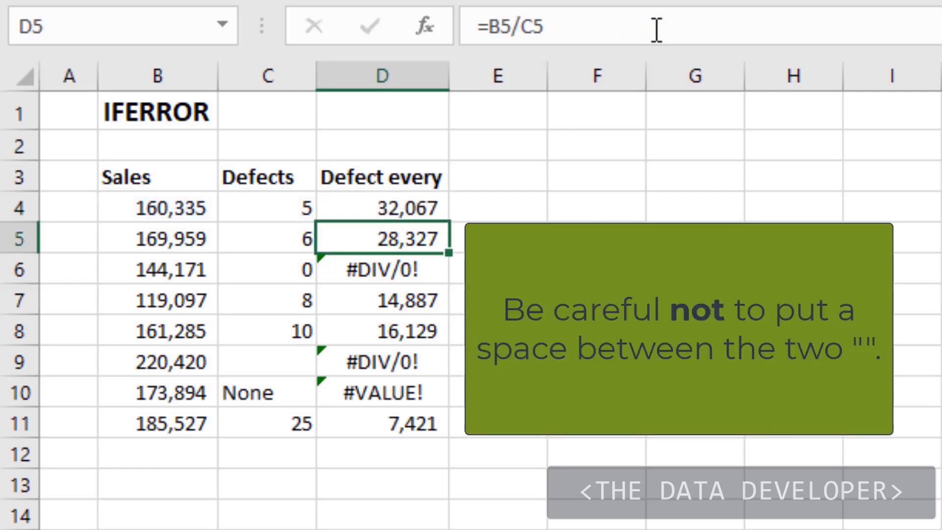
- Fill the IFERROR formula from D4 down to D11 and check the former error cells D6, D9 and D10
{"action": "left_click", "coordinate": [379, 205]}
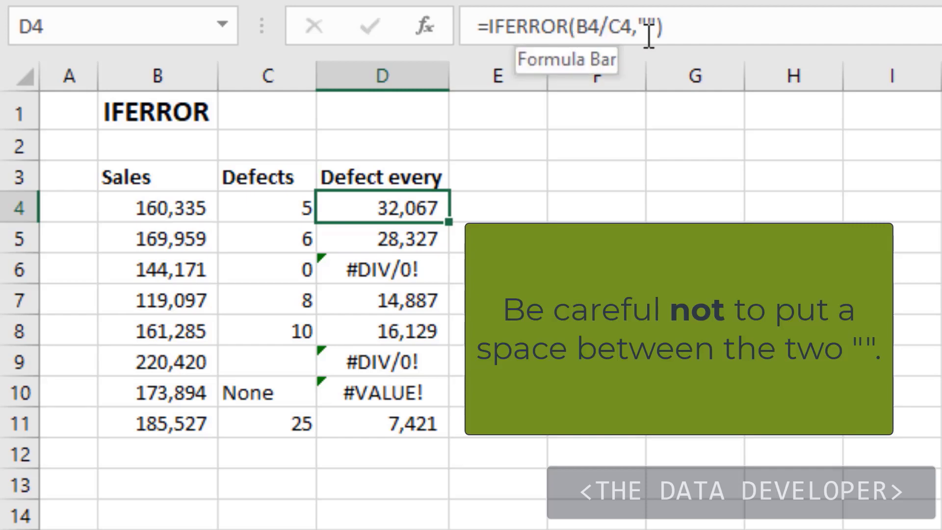
{"action": "key", "text": "Down"}
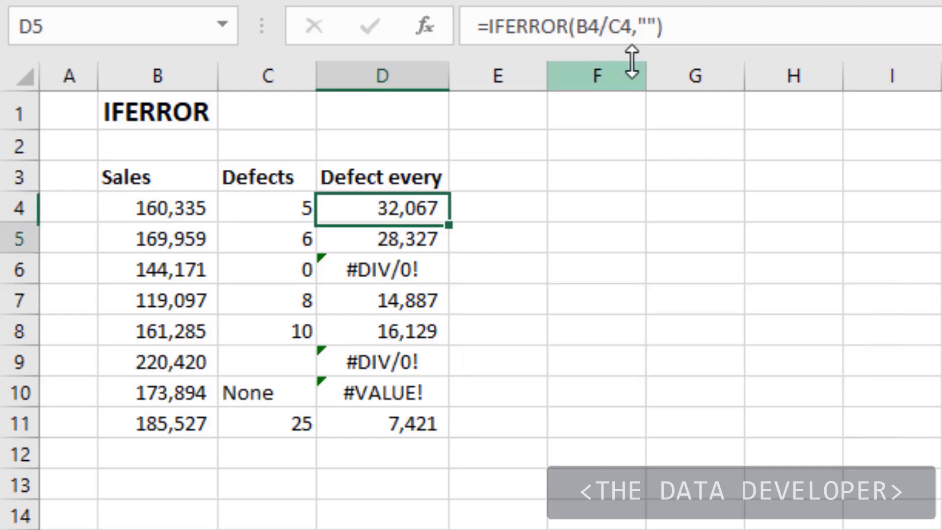
{"action": "left_click", "coordinate": [403, 207]}
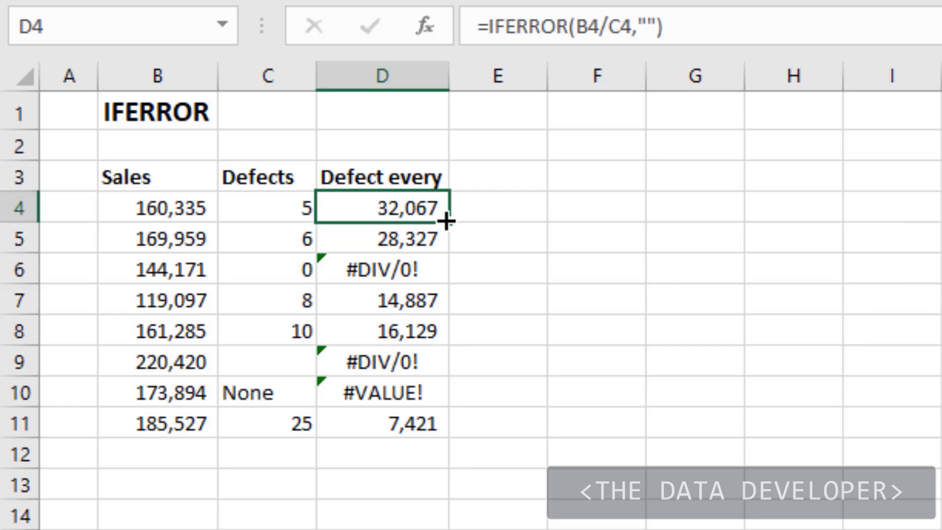
{"action": "key", "text": "ctrl+Down"}
{"action": "left_click", "coordinate": [406, 211]}
{"action": "double_click", "coordinate": [451, 223]}
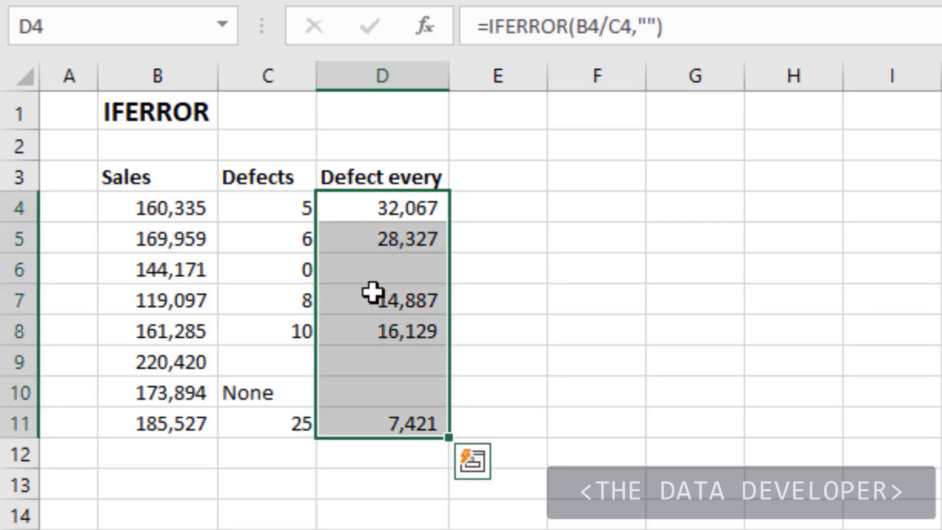
{"action": "left_click", "coordinate": [364, 274]}
{"action": "left_click", "coordinate": [402, 358]}
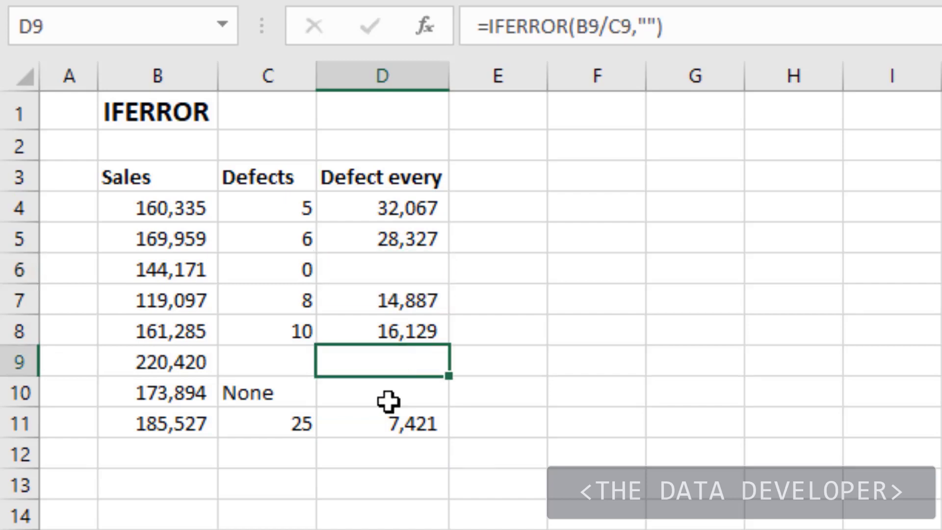
{"action": "left_click", "coordinate": [388, 402]}
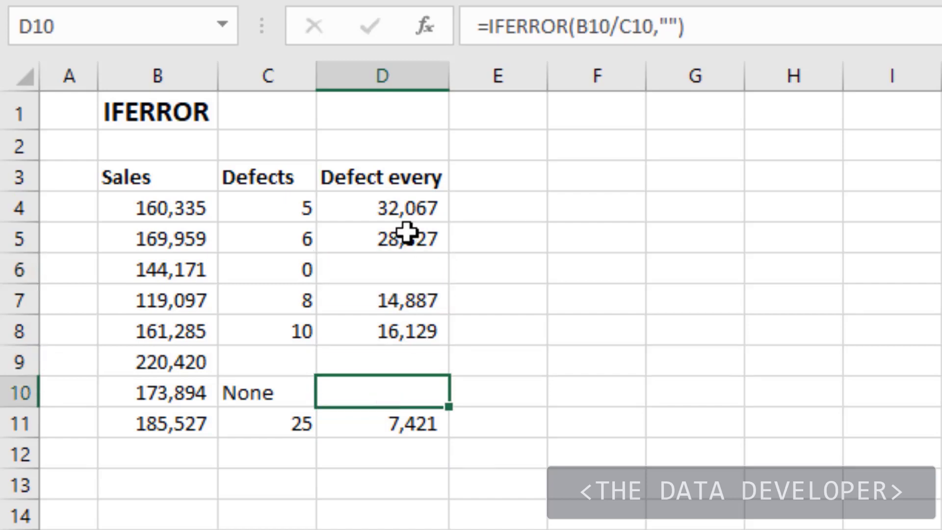
- Change the IFERROR fallback in D4 to a single space, " ", fill it down to D11 and inspect D6
{"action": "left_click", "coordinate": [407, 216]}
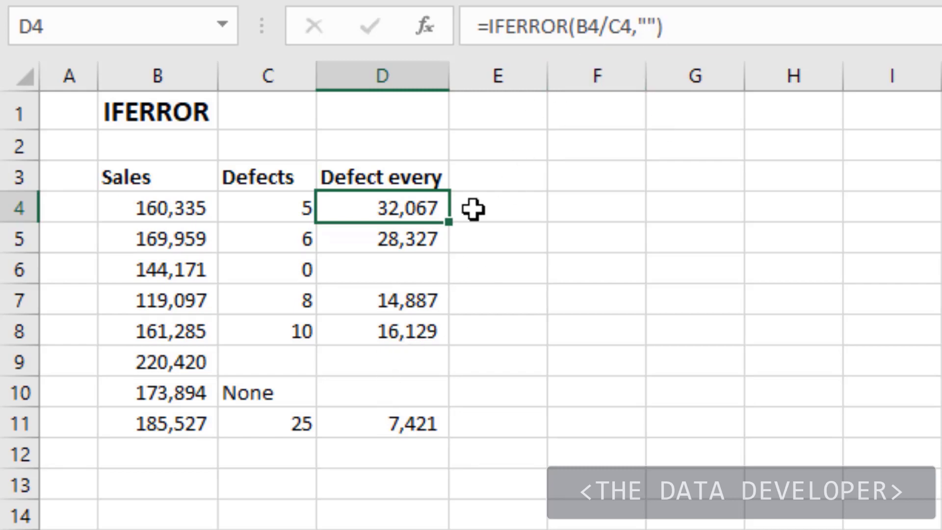
{"action": "left_click", "coordinate": [640, 24]}
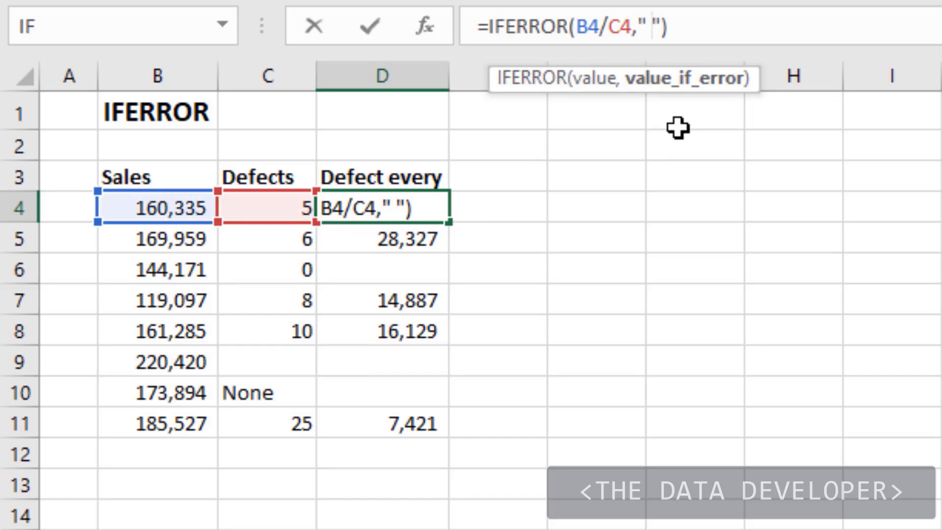
{"action": "key", "text": "Return"}
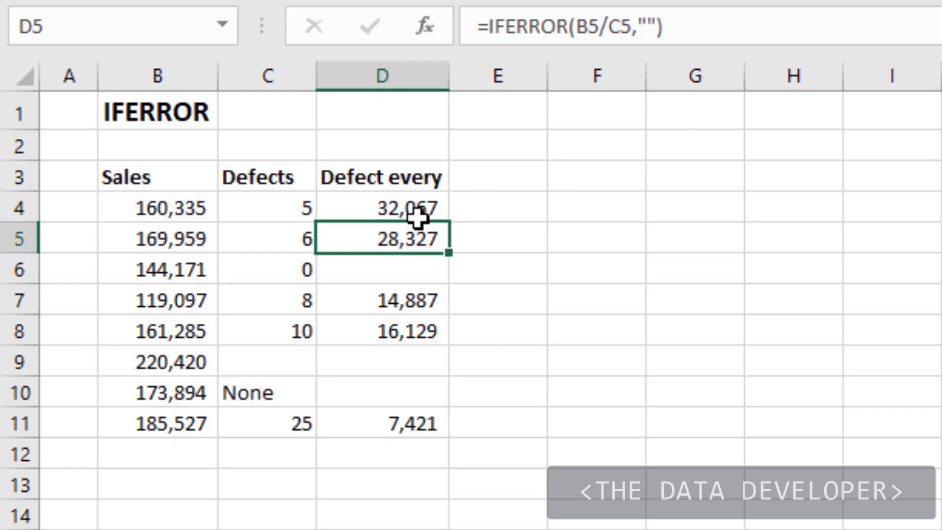
{"action": "left_click", "coordinate": [418, 215]}
{"action": "double_click", "coordinate": [451, 222]}
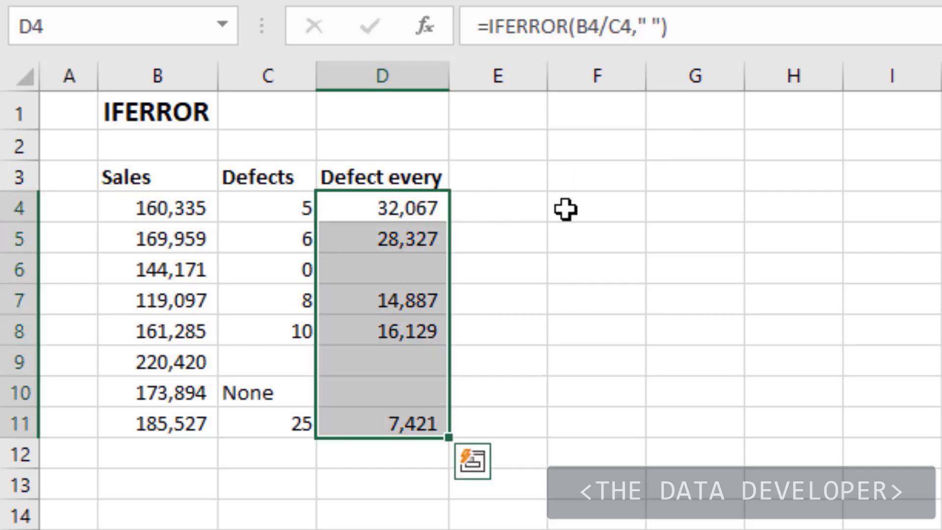
{"action": "left_click", "coordinate": [564, 208]}
{"action": "left_click_drag", "start_coordinate": [398, 201], "coordinate": [378, 370]}
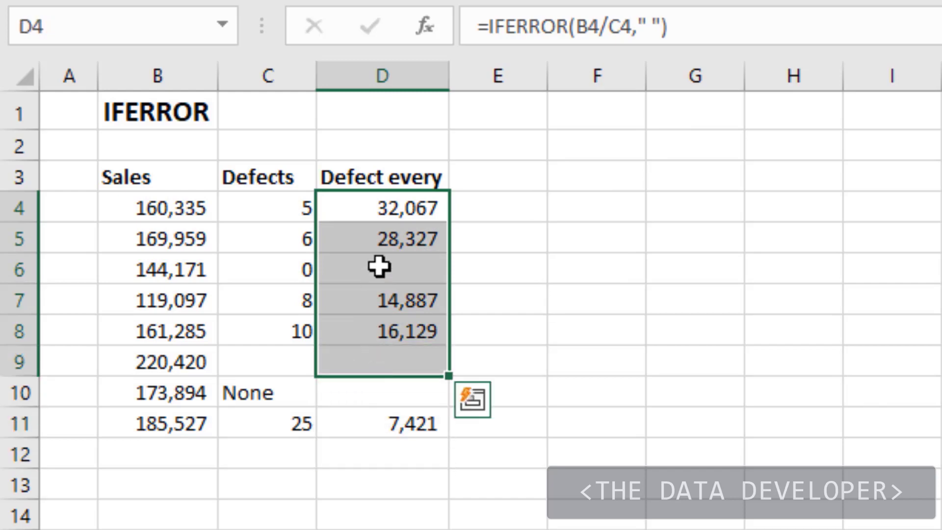
{"action": "left_click", "coordinate": [378, 265]}
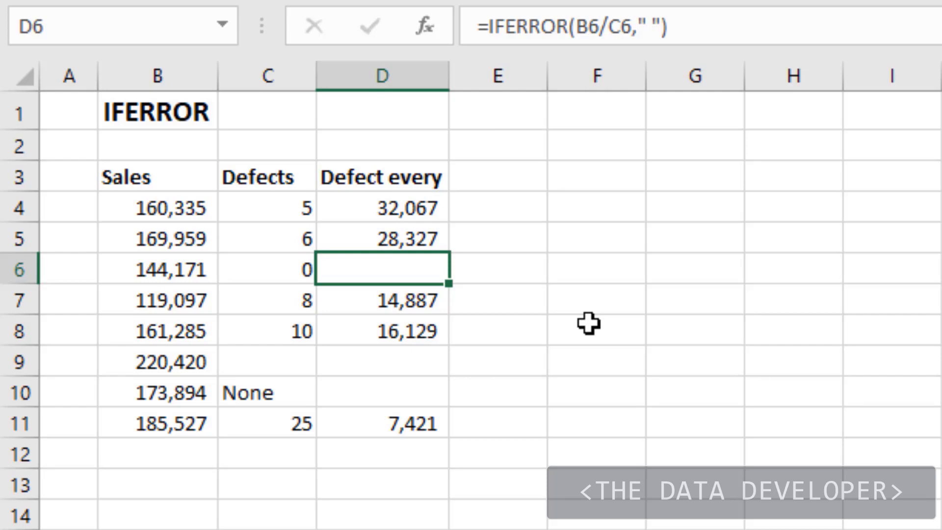
- Remove the space between the quotation marks in D4's IFERROR formula and refill the column down to D11
{"action": "left_click", "coordinate": [360, 209]}
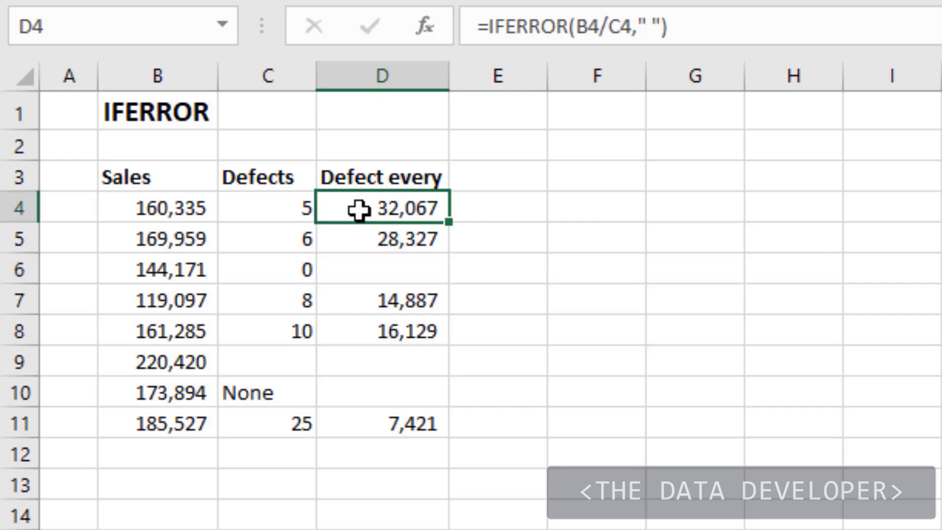
{"action": "left_click", "coordinate": [644, 26]}
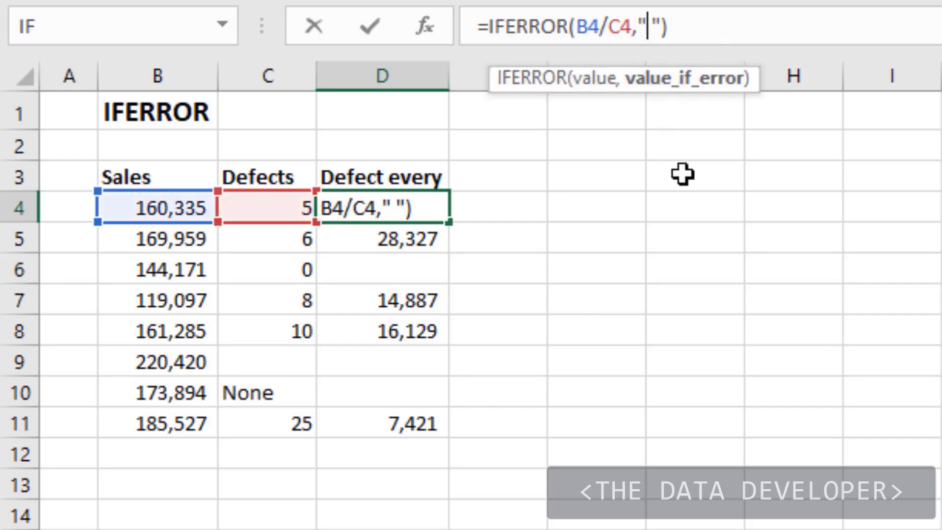
{"action": "key", "text": "Delete"}
{"action": "key", "text": "Return"}
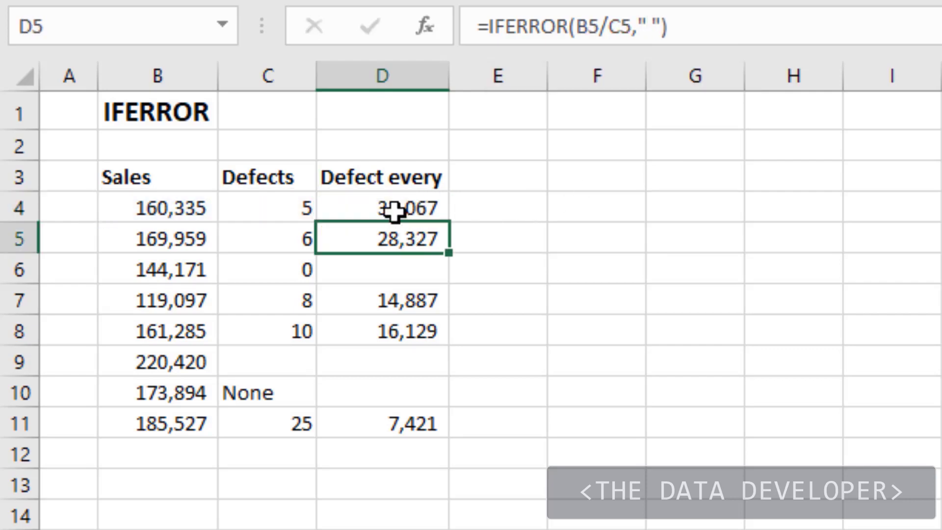
{"action": "left_click", "coordinate": [394, 211]}
{"action": "double_click", "coordinate": [449, 222]}
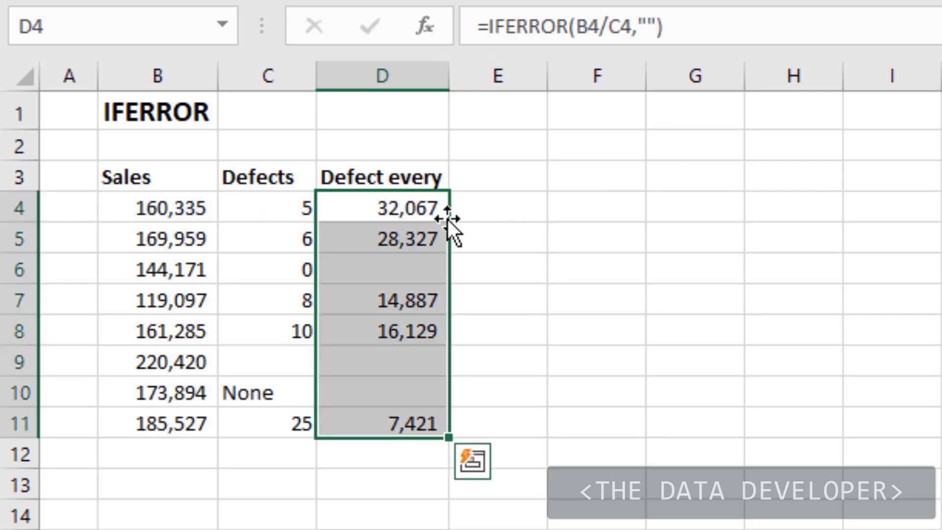
{"action": "left_click", "coordinate": [593, 248]}
- Set the IFERROR fallback value in D4 to 0 and fill the formula down to D11
{"action": "left_click", "coordinate": [402, 207]}
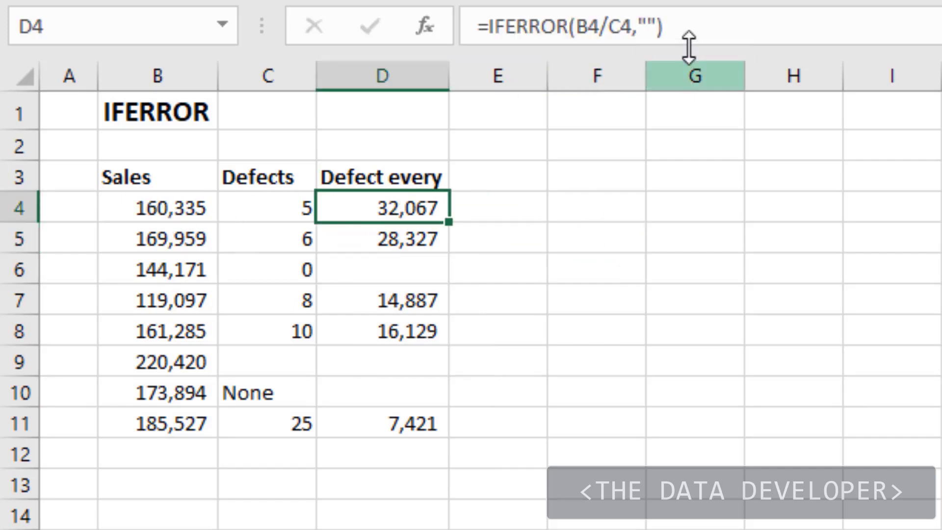
{"action": "left_click", "coordinate": [658, 26]}
{"action": "left_click_drag", "start_coordinate": [658, 26], "coordinate": [639, 26]}
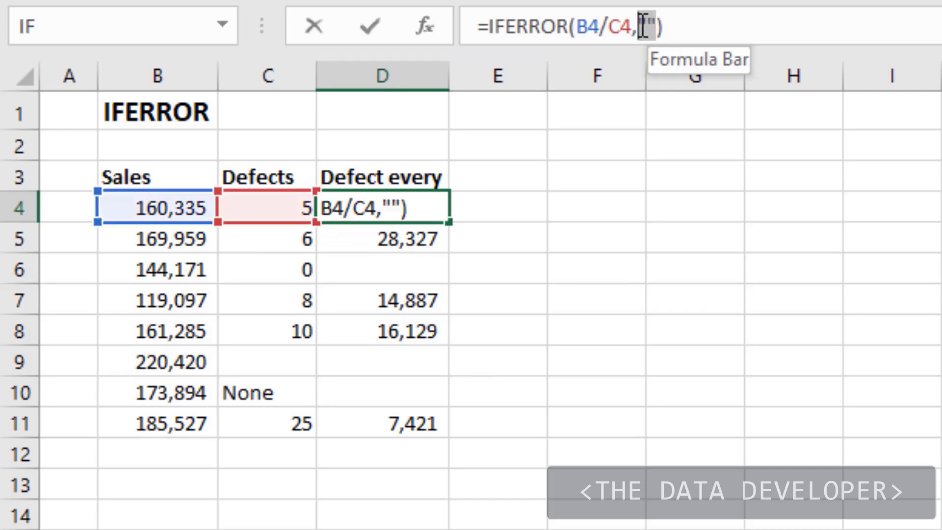
{"action": "type", "text": "0"}
{"action": "key", "text": "Return"}
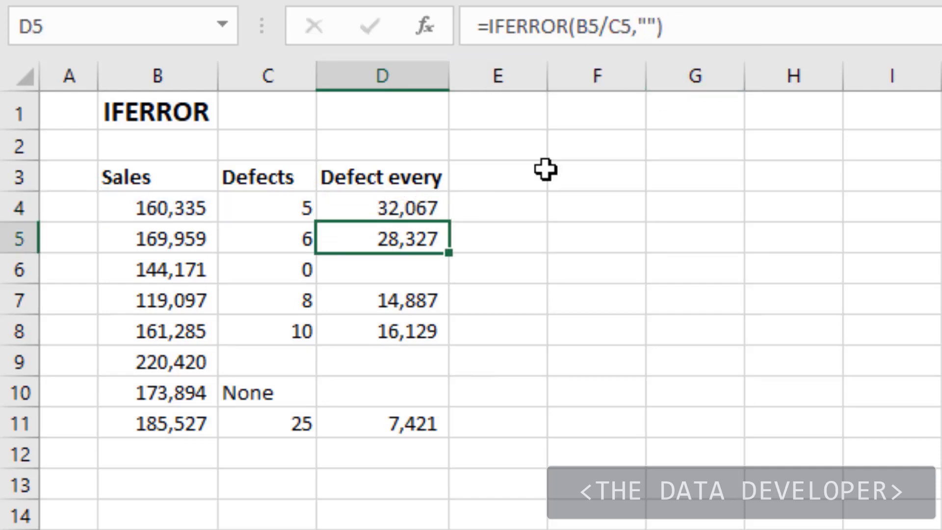
{"action": "left_click", "coordinate": [406, 210]}
{"action": "double_click", "coordinate": [448, 223]}
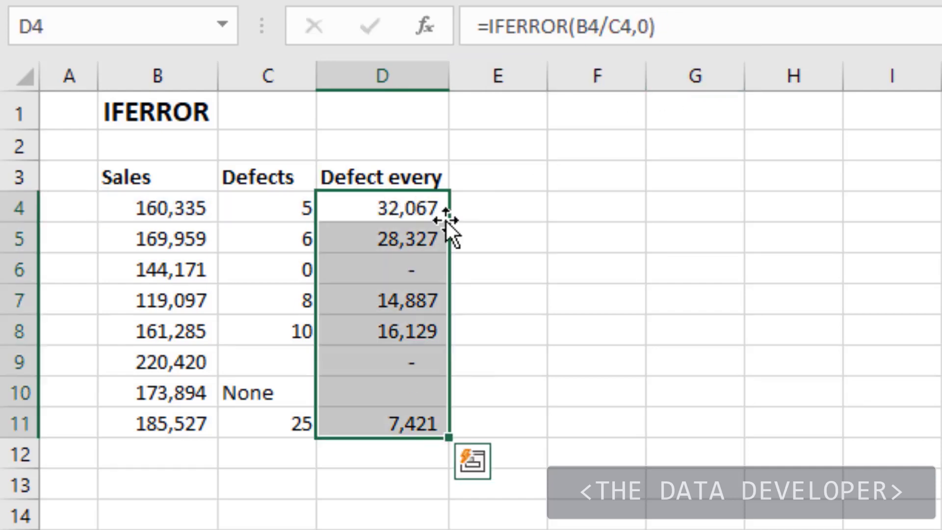
{"action": "left_click", "coordinate": [599, 249]}
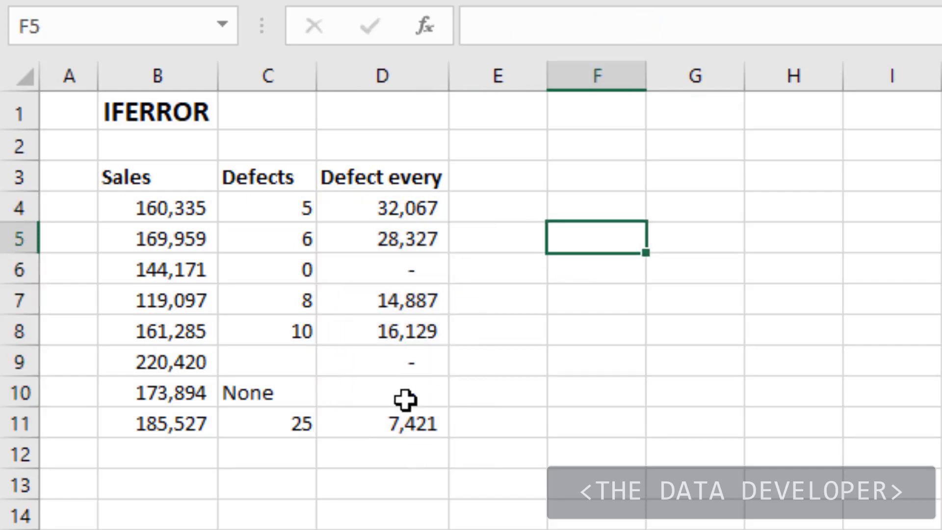
- Apply the General number format to D4:D11 and check the formulas in D6, D9 and D10
{"action": "left_click_drag", "start_coordinate": [400, 420], "coordinate": [416, 210]}
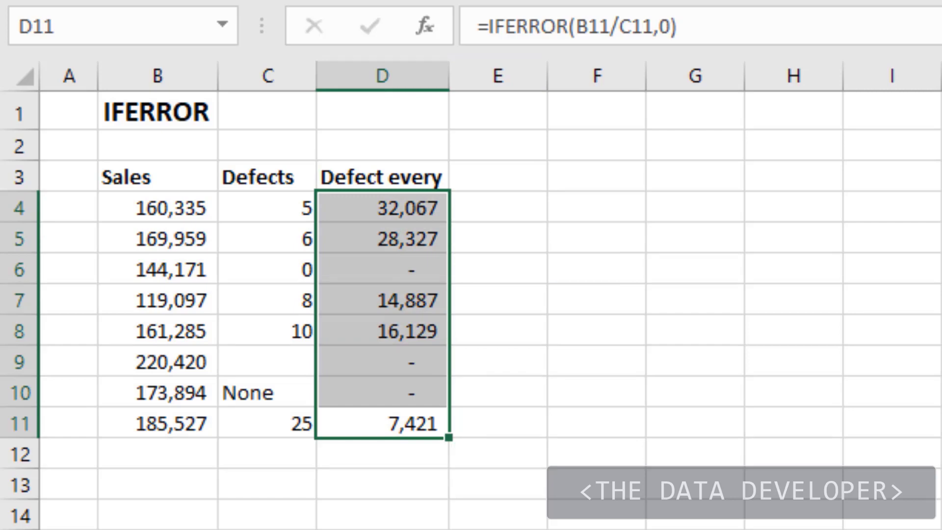
{"action": "key", "text": "ctrl+v"}
{"action": "left_click", "coordinate": [679, 311]}
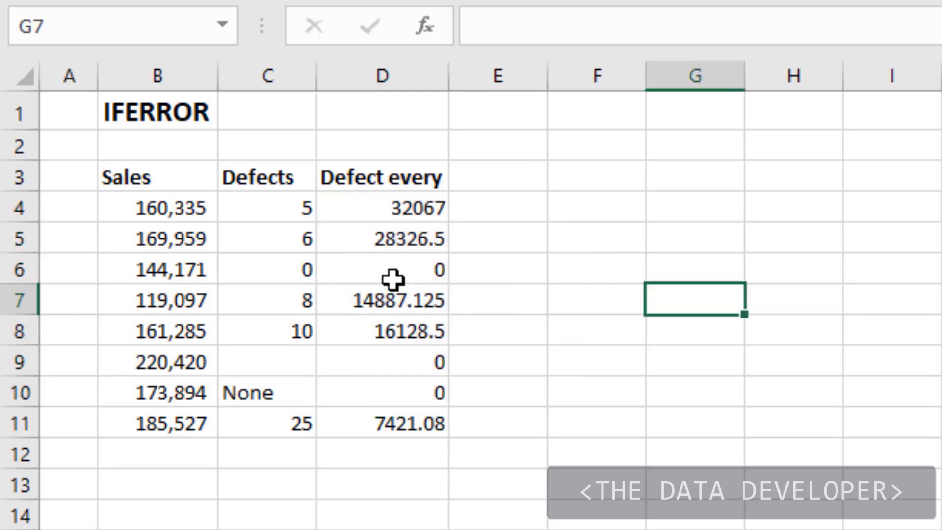
{"action": "left_click", "coordinate": [381, 272]}
{"action": "left_click", "coordinate": [400, 362]}
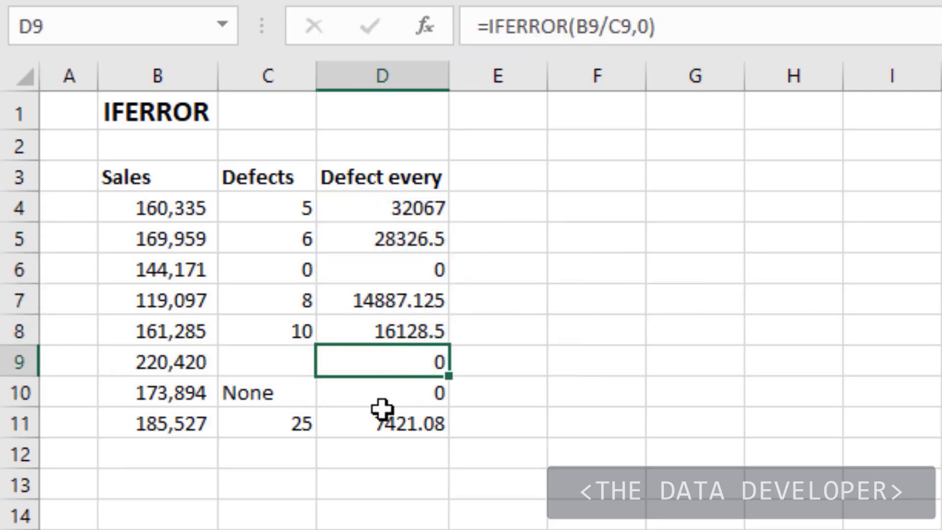
{"action": "left_click", "coordinate": [386, 388]}
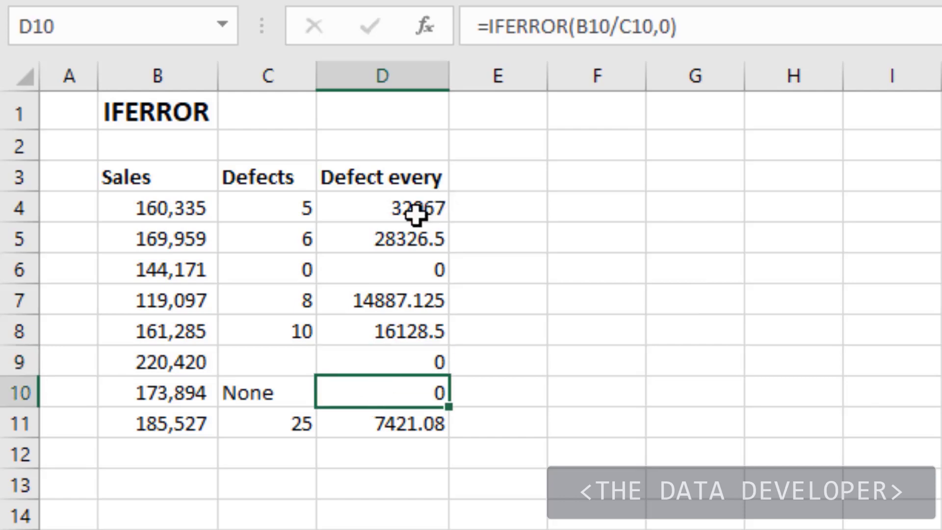
- Set the IFERROR fallback in D4 to "No that", fill the formula down to D11 and check D6
{"action": "left_click", "coordinate": [399, 208]}
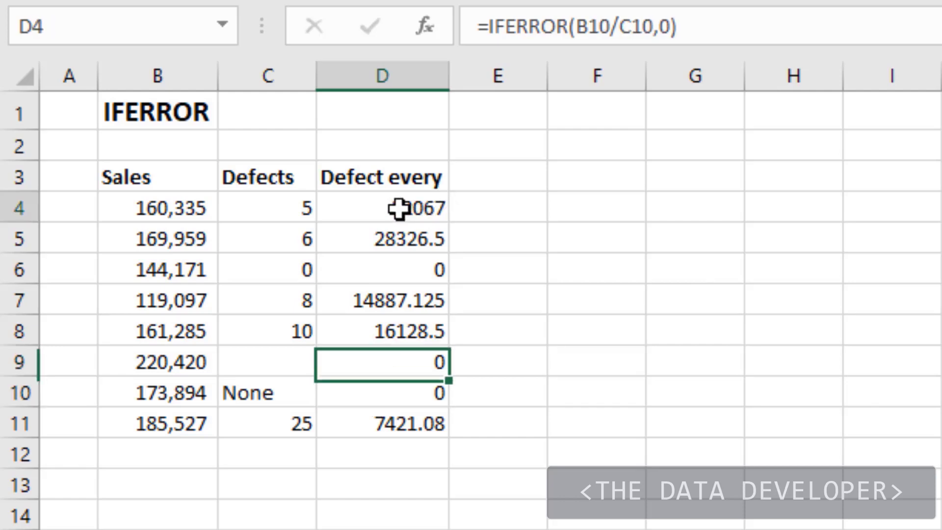
{"action": "double_click", "coordinate": [652, 24]}
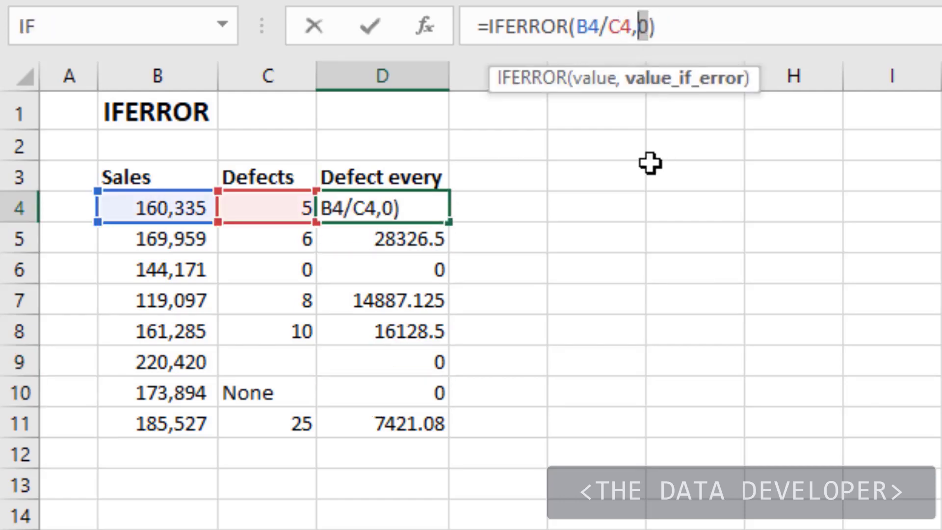
{"action": "type", "text": "\"\""}
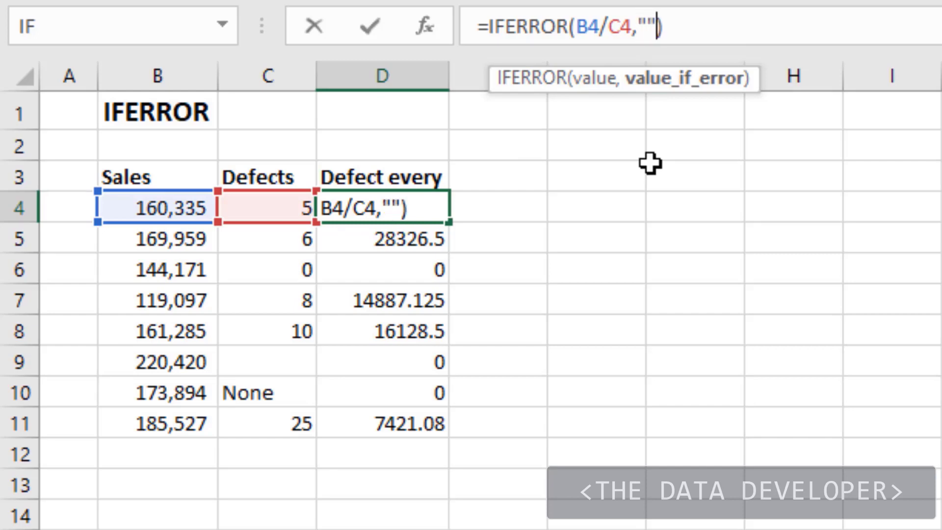
{"action": "type", "text": "No that"}
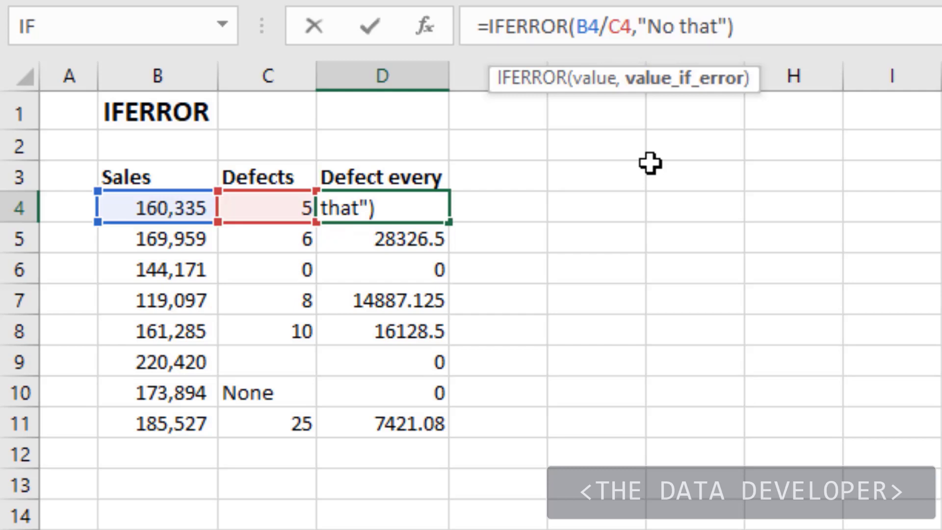
{"action": "key", "text": "Return"}
{"action": "left_click", "coordinate": [432, 209]}
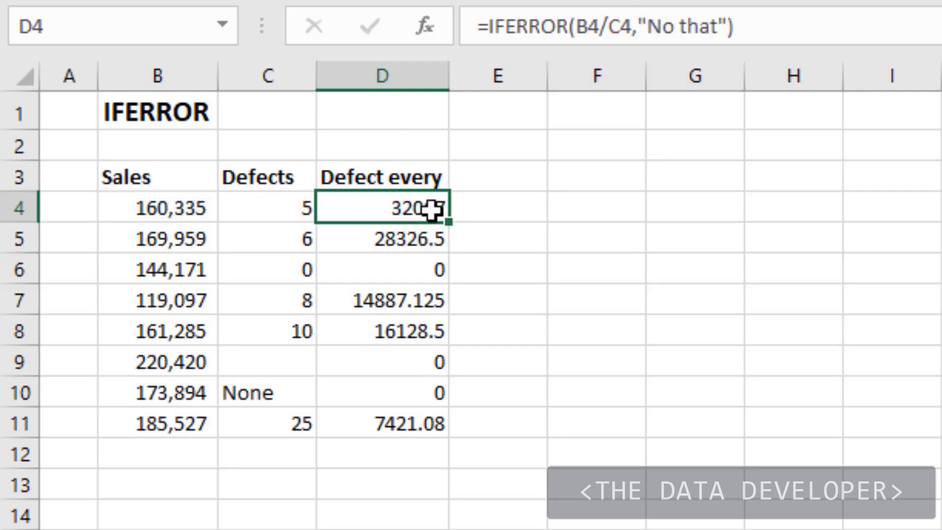
{"action": "double_click", "coordinate": [452, 225]}
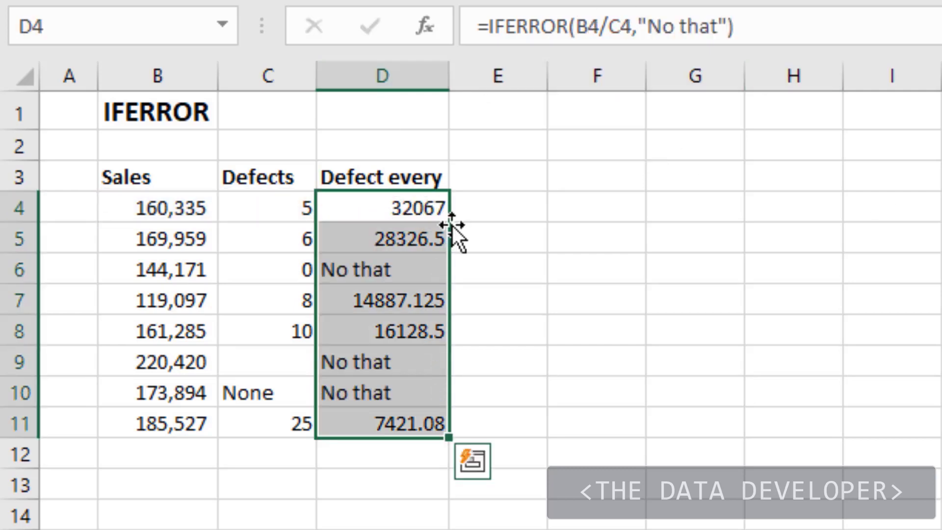
{"action": "left_click", "coordinate": [397, 267]}
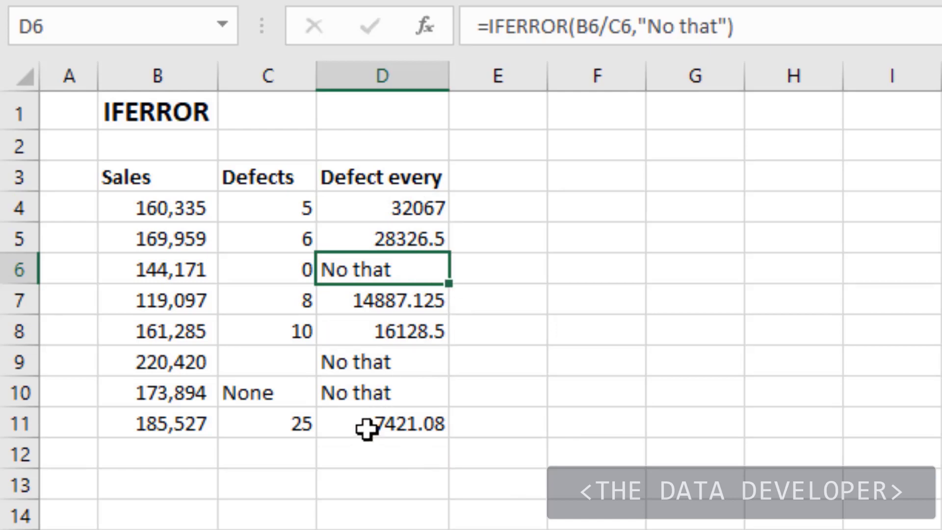
- Remove the text between the quotation marks in D4's IFERROR formula and fill it down to D11
{"action": "left_click", "coordinate": [410, 205]}
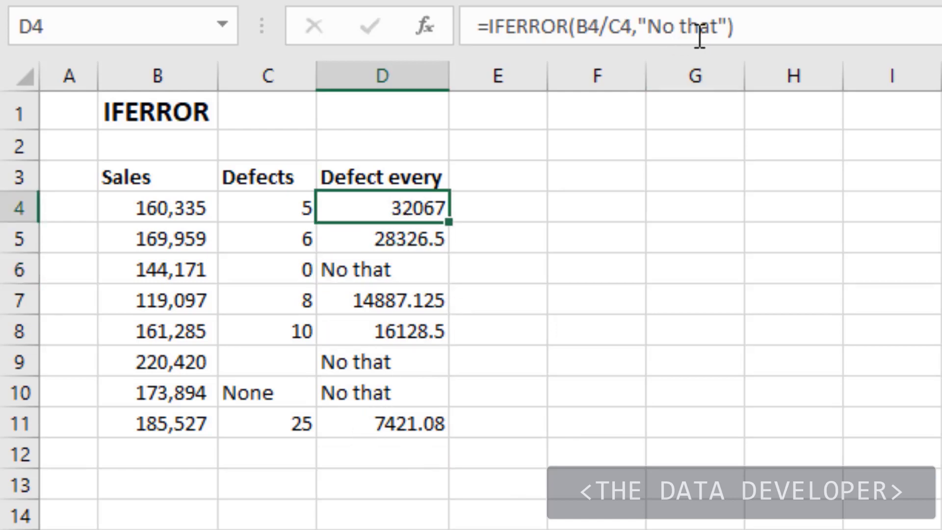
{"action": "left_click_drag", "start_coordinate": [717, 24], "coordinate": [650, 20]}
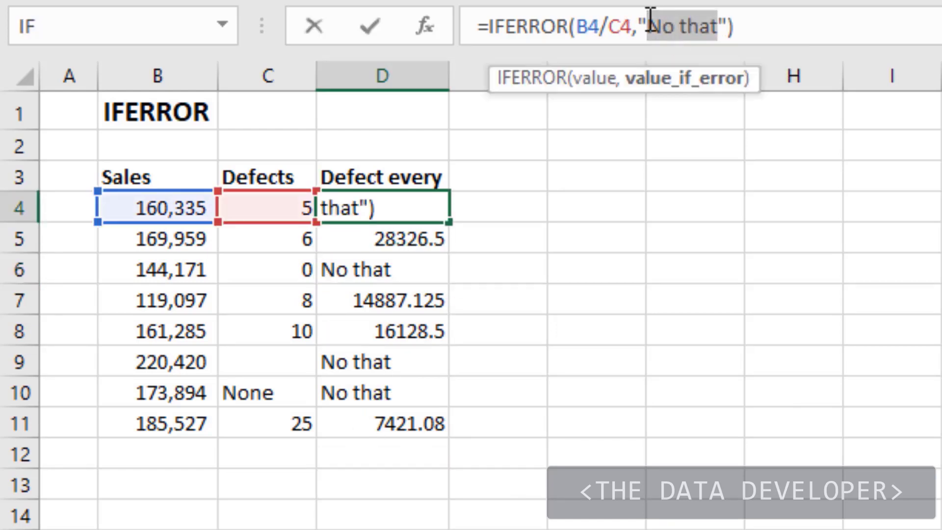
{"action": "key", "text": "Delete"}
{"action": "key", "text": "Return"}
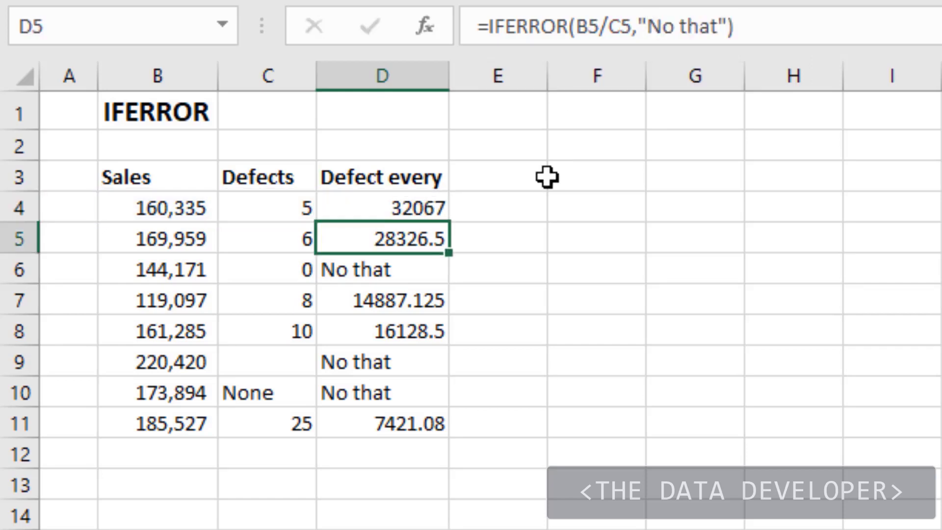
{"action": "left_click", "coordinate": [432, 213]}
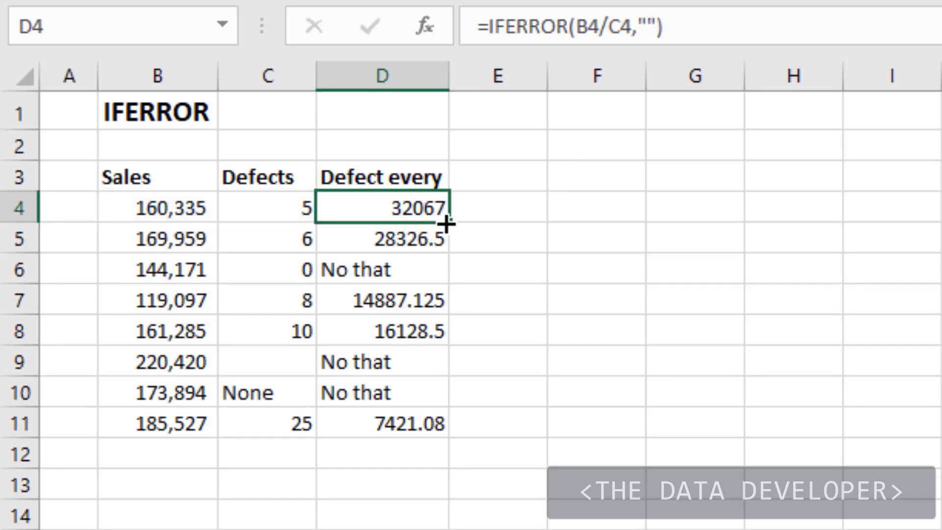
{"action": "double_click", "coordinate": [447, 223]}
{"action": "left_click", "coordinate": [507, 219]}
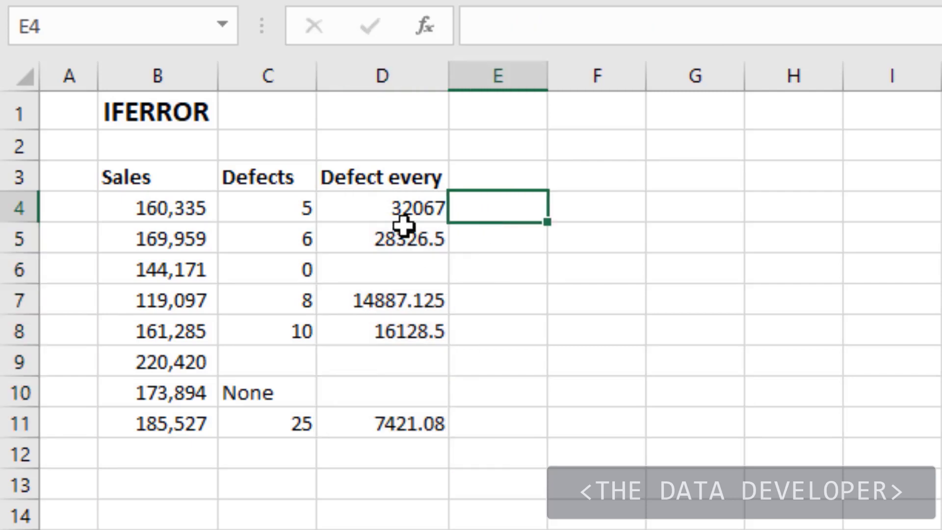
- Format the results in D4:D11 with a thousands separator and no decimal places
{"action": "left_click_drag", "start_coordinate": [408, 206], "coordinate": [385, 416]}
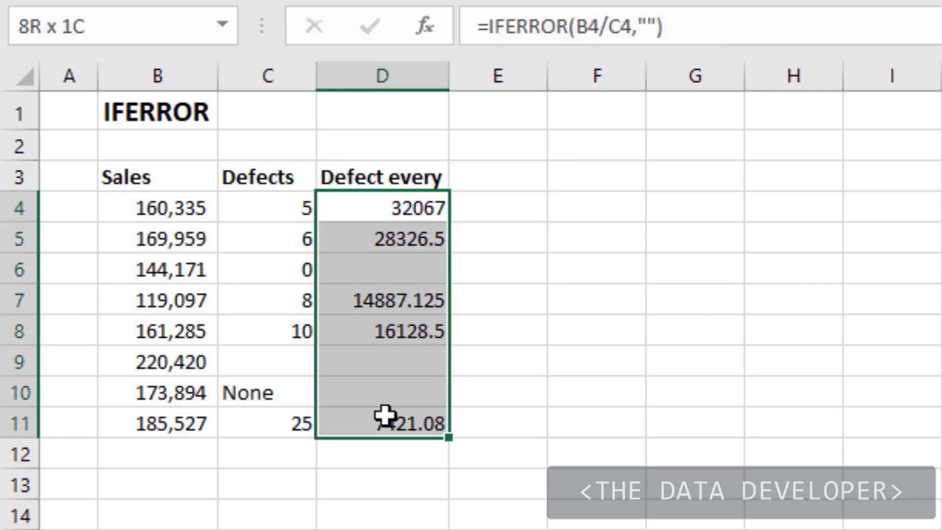
{"action": "left_click", "coordinate": [185, 219]}
{"action": "left_click_drag", "start_coordinate": [406, 213], "coordinate": [419, 421]}
{"action": "key", "text": "ctrl+shift+1"}
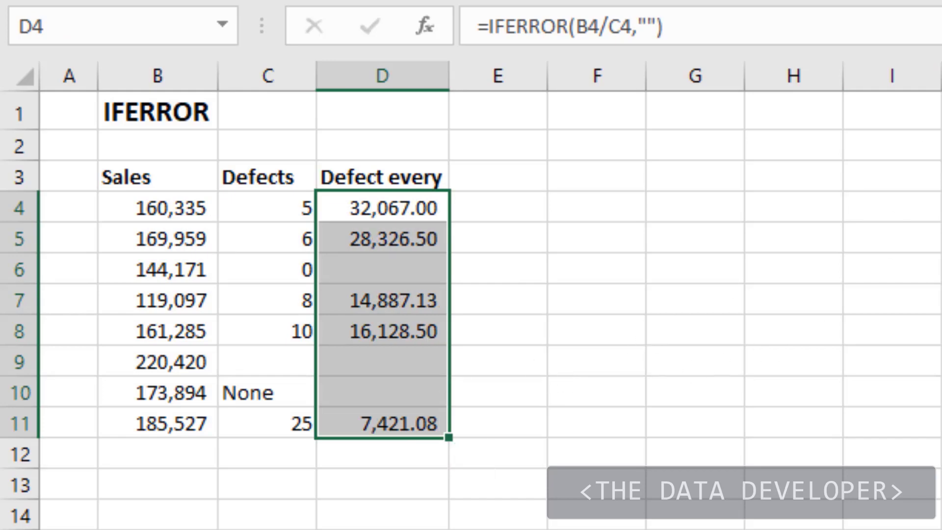
{"action": "key", "text": "alt+h"}
{"action": "key", "text": "9"}
{"action": "key", "text": "alt+h"}
{"action": "key", "text": "9"}
{"action": "left_click", "coordinate": [605, 256]}
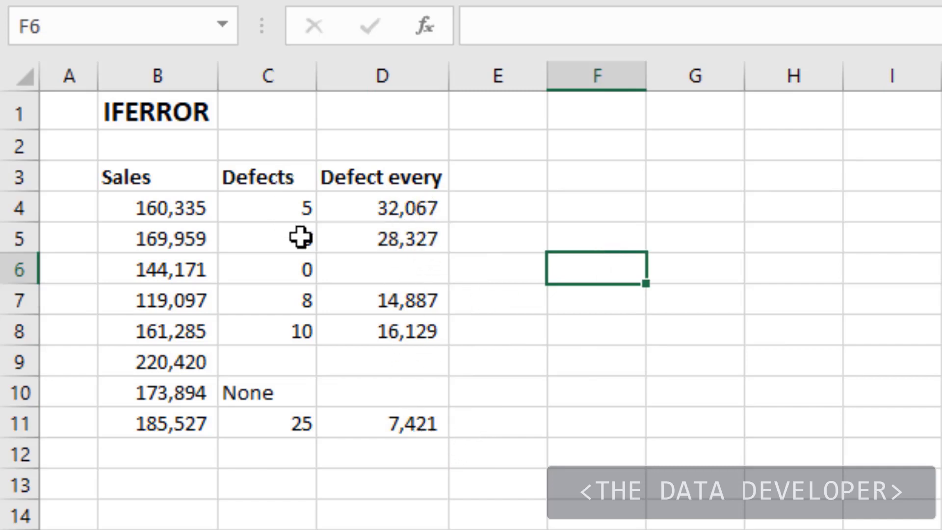
- Examine the IFERROR formula in D4 and the sales and defects entries in rows 6 and 10
{"action": "left_click", "coordinate": [609, 176]}
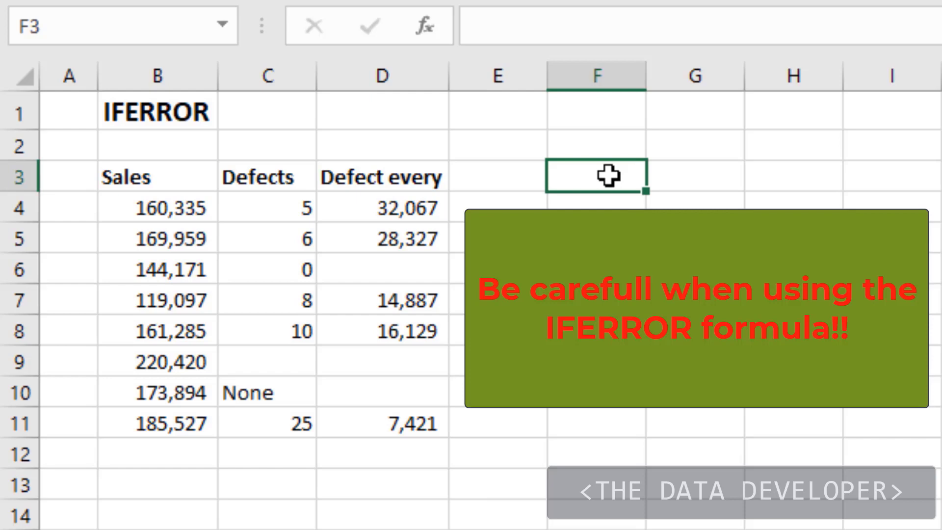
{"action": "left_click", "coordinate": [403, 213]}
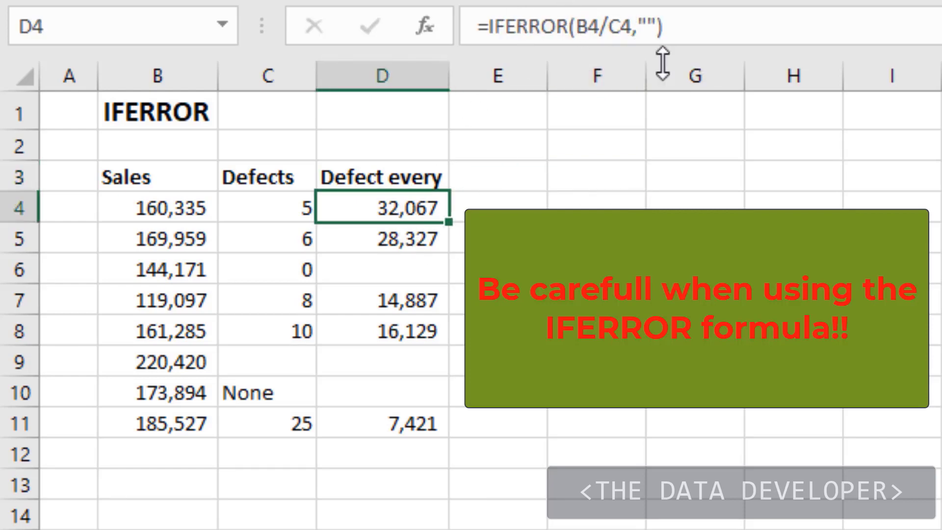
{"action": "left_click", "coordinate": [696, 330]}
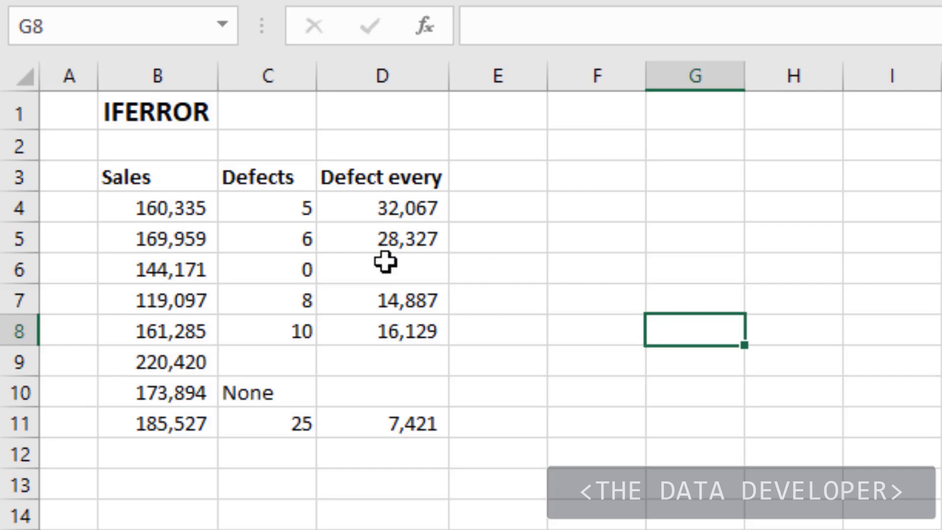
{"action": "left_click", "coordinate": [400, 210]}
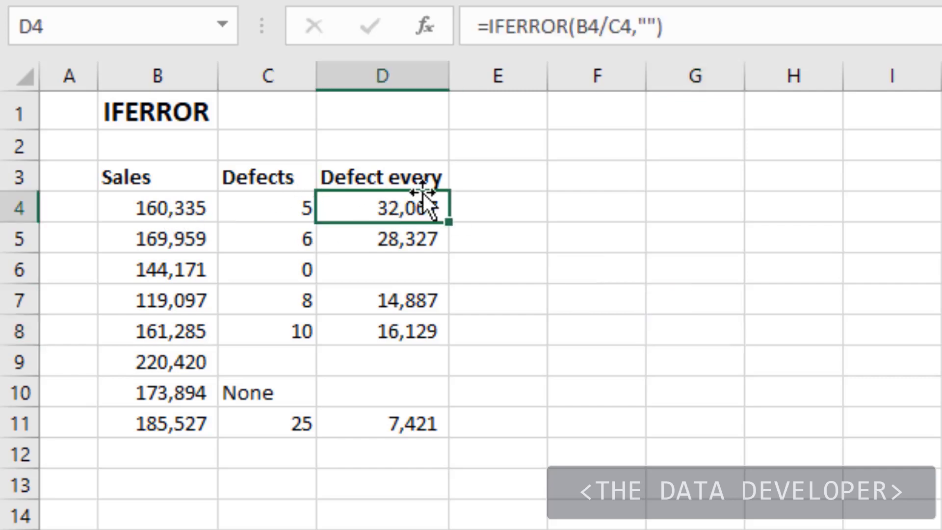
{"action": "left_click", "coordinate": [497, 240]}
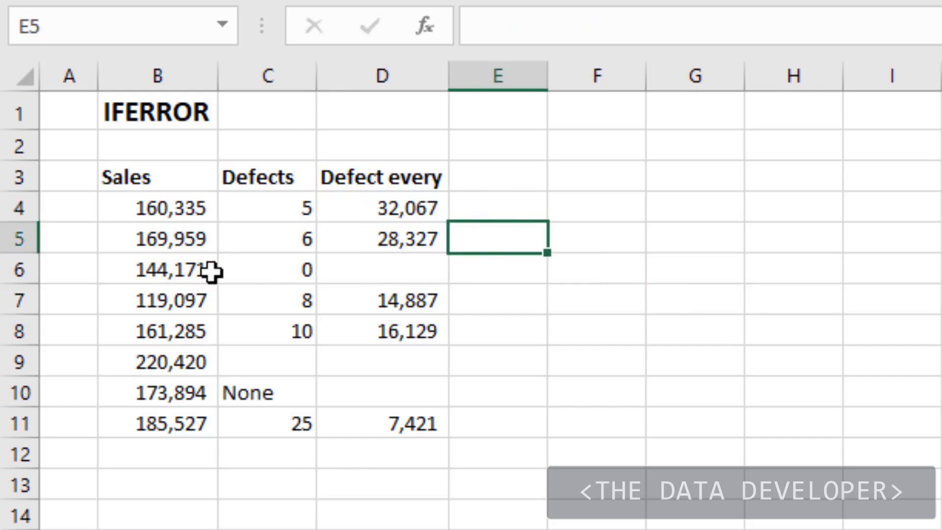
{"action": "left_click", "coordinate": [202, 263]}
{"action": "left_click", "coordinate": [278, 269]}
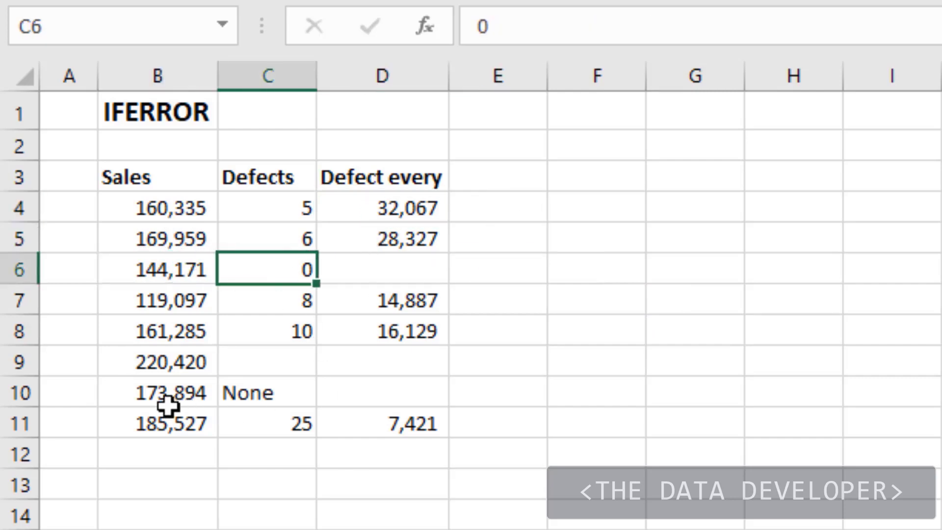
{"action": "left_click", "coordinate": [147, 383]}
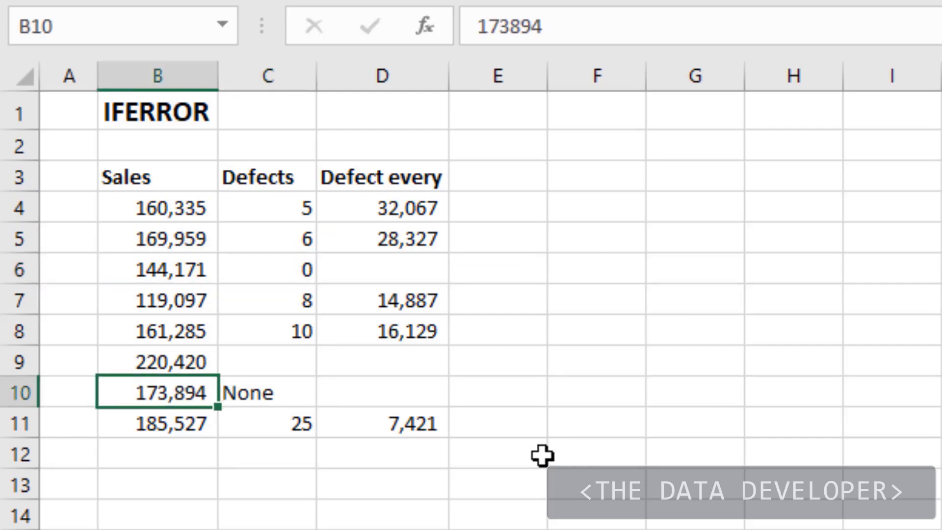
{"action": "left_click", "coordinate": [278, 399]}
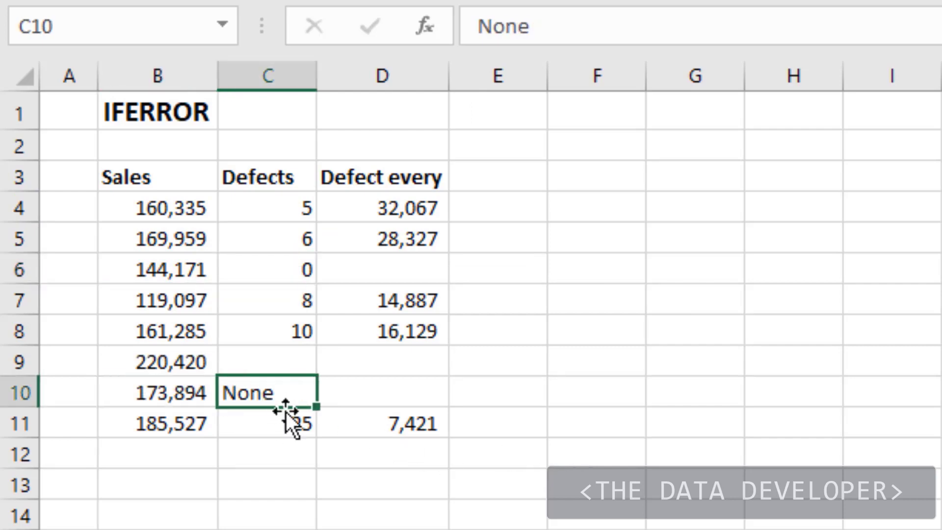
- Strip the IFERROR wrapper from the formula in D10, leaving the plain division =B10/C10
{"action": "left_click", "coordinate": [406, 399]}
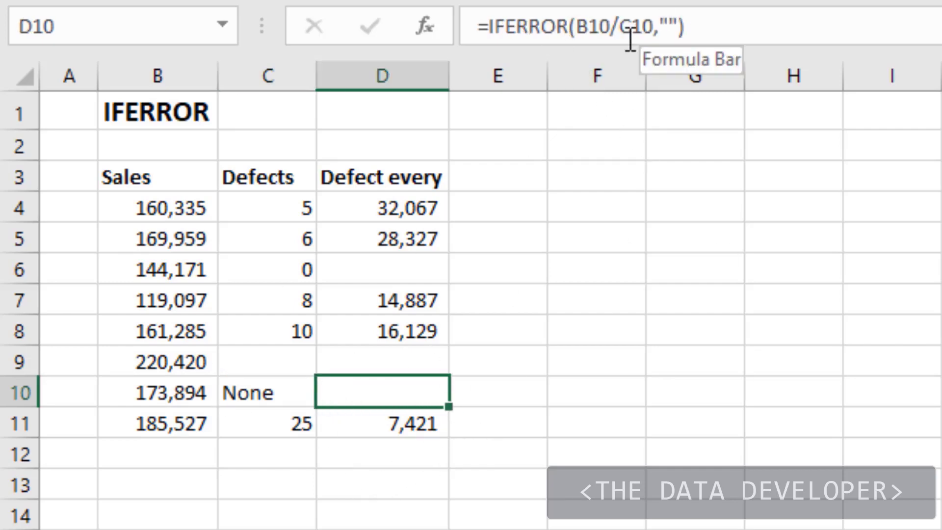
{"action": "left_click", "coordinate": [566, 25]}
{"action": "left_click_drag", "start_coordinate": [574, 22], "coordinate": [410, 9]}
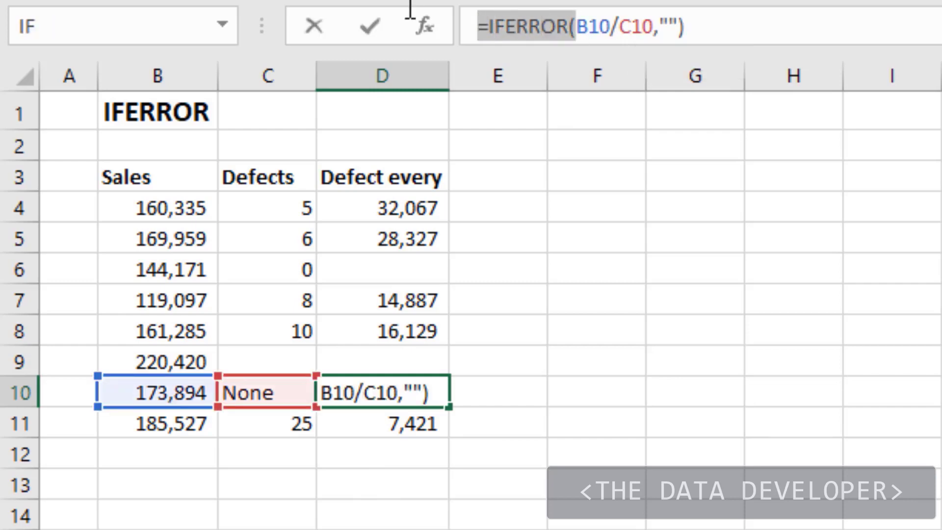
{"action": "key", "text": "BackSpace"}
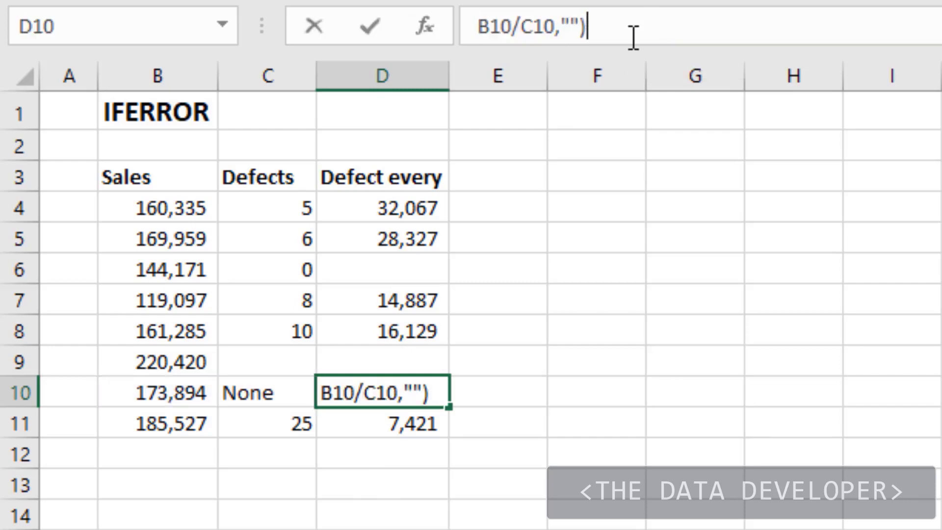
{"action": "key", "text": "BackSpace"}
{"action": "key", "text": "BackSpace"}
{"action": "key", "text": "BackSpace"}
{"action": "key", "text": "BackSpace"}
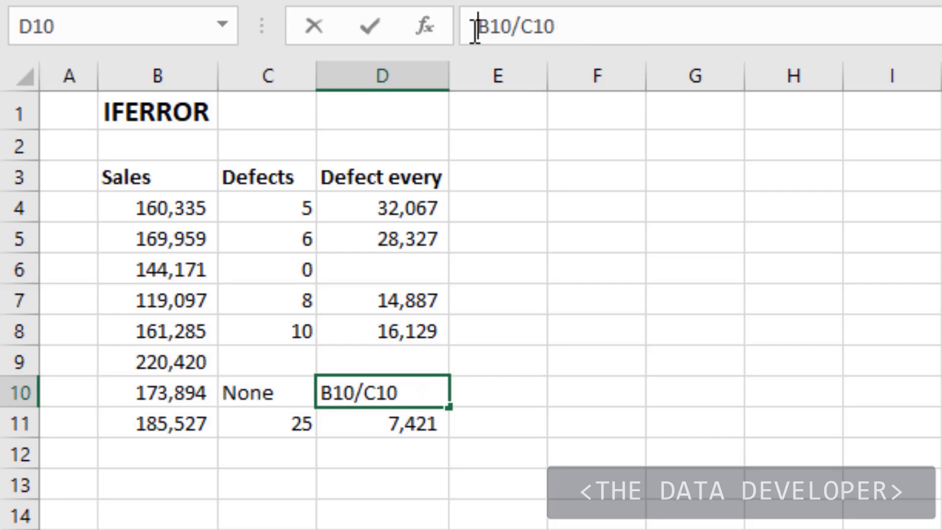
{"action": "type", "text": "="}
{"action": "key", "text": "Return"}
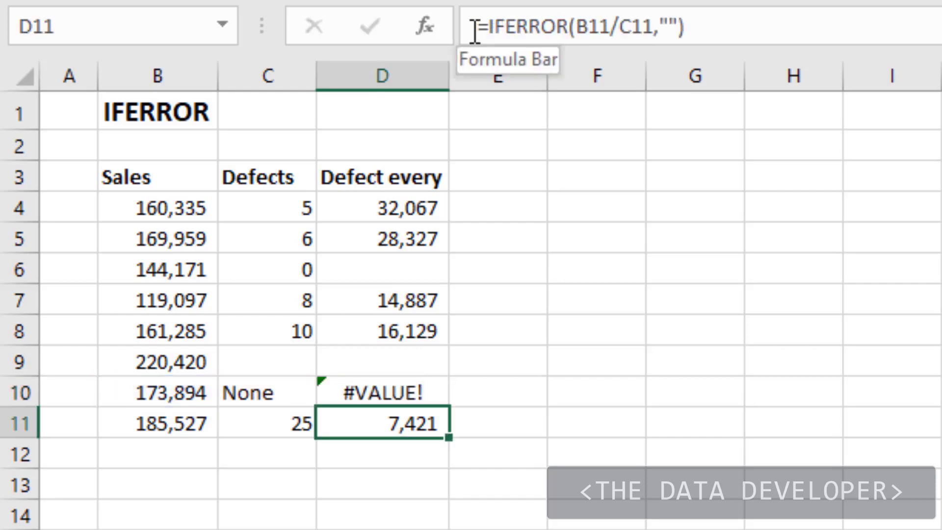
- Reduce the IFERROR formula in D9 to =B9/C9 and compare the results in D9 and D10
{"action": "key", "text": "Up"}
{"action": "key", "text": "Up"}
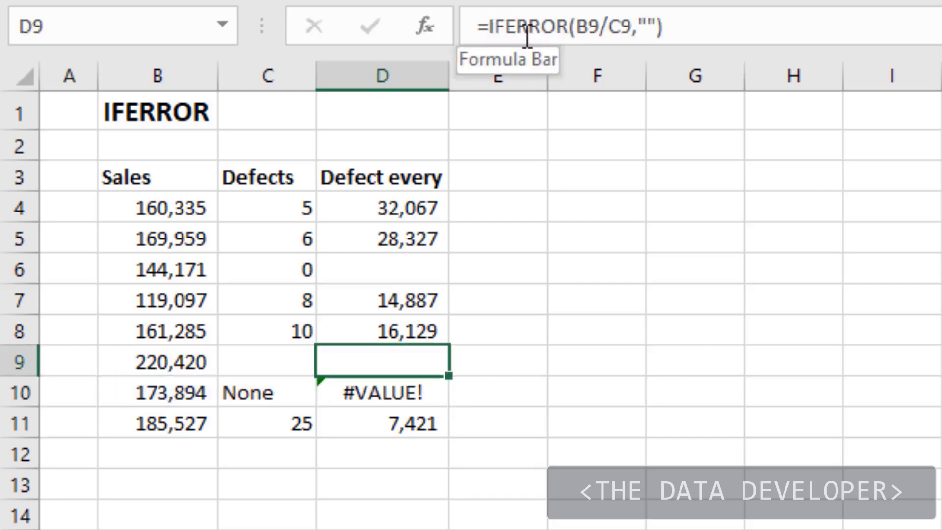
{"action": "left_click", "coordinate": [481, 27]}
{"action": "type", "text": "=="}
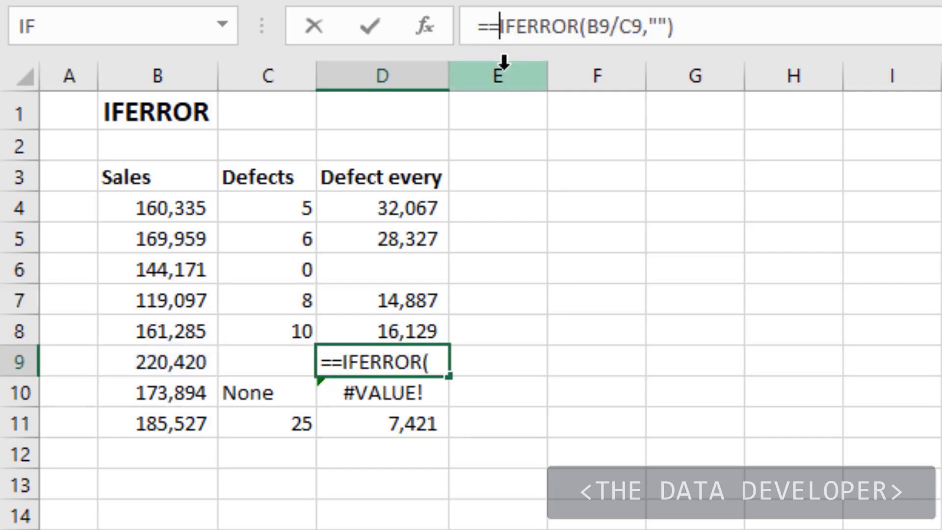
{"action": "key", "text": "BackSpace"}
{"action": "key", "text": "BackSpace"}
{"action": "key", "text": "Delete"}
{"action": "key", "text": "Delete"}
{"action": "key", "text": "Delete"}
{"action": "key", "text": "Delete"}
{"action": "key", "text": "Delete"}
{"action": "key", "text": "Delete"}
{"action": "key", "text": "Delete"}
{"action": "key", "text": "Delete"}
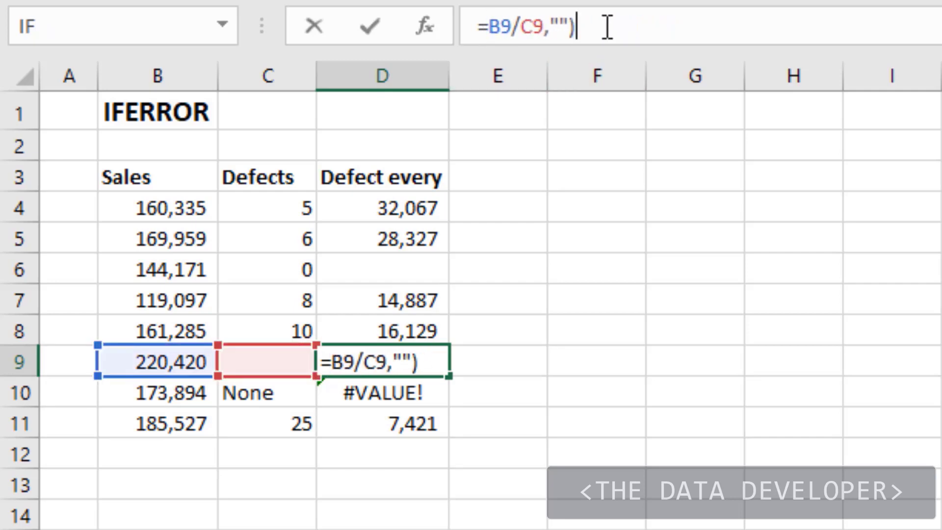
{"action": "key", "text": "BackSpace"}
{"action": "key", "text": "BackSpace"}
{"action": "key", "text": "BackSpace"}
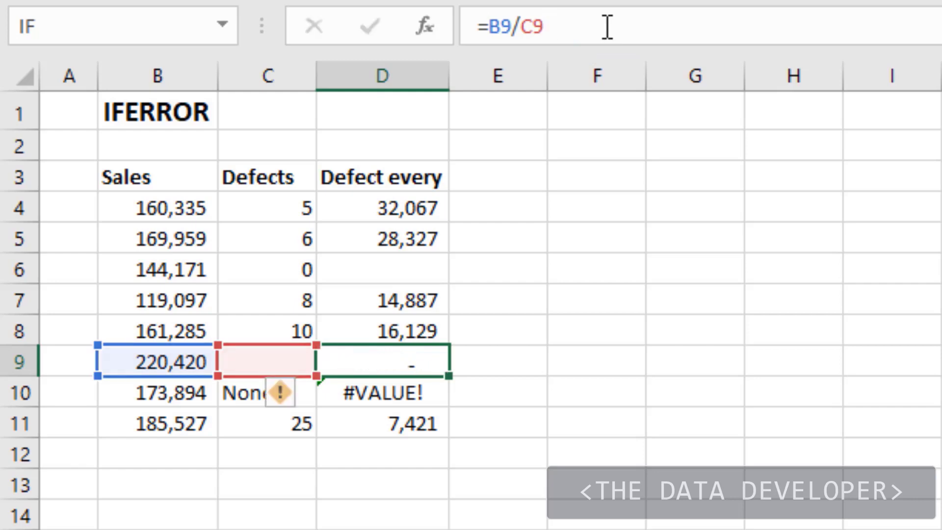
{"action": "key", "text": "Return"}
{"action": "left_click", "coordinate": [385, 361]}
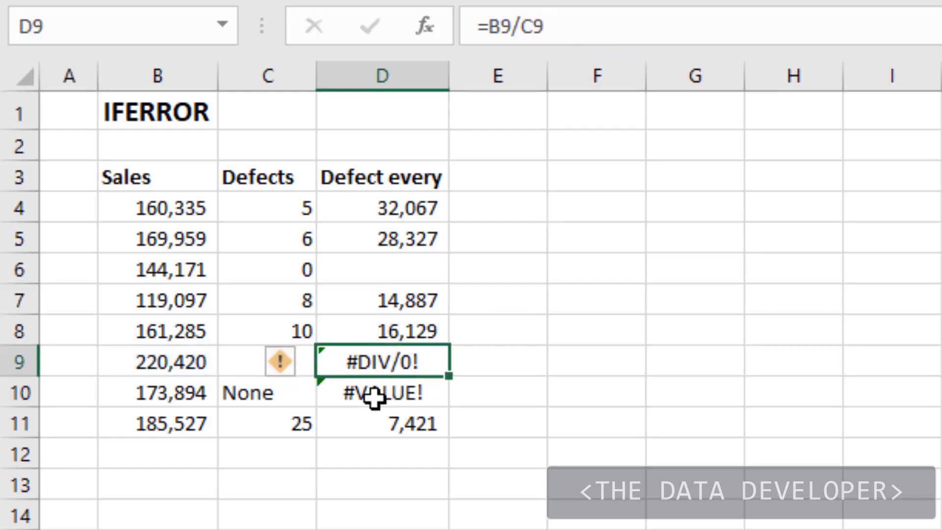
{"action": "left_click", "coordinate": [373, 393]}
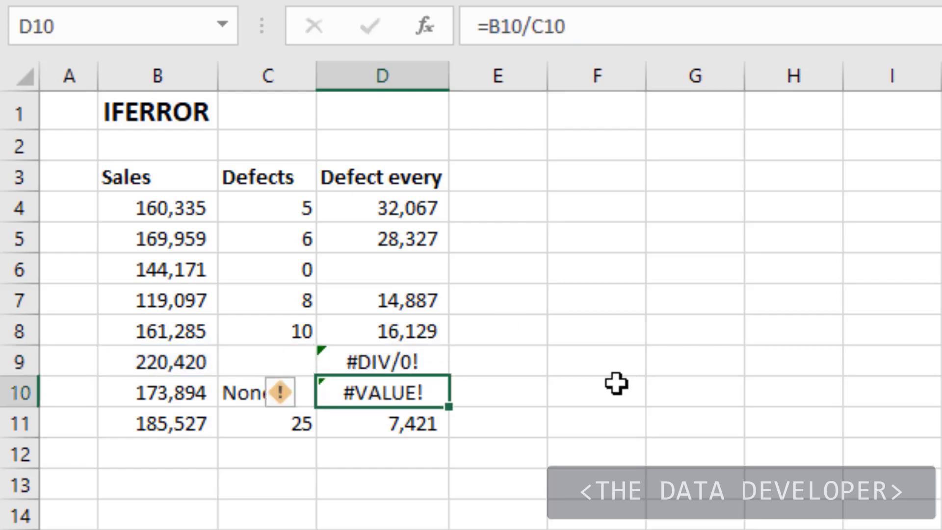
{"action": "left_click", "coordinate": [561, 356]}
{"action": "left_click", "coordinate": [502, 368]}
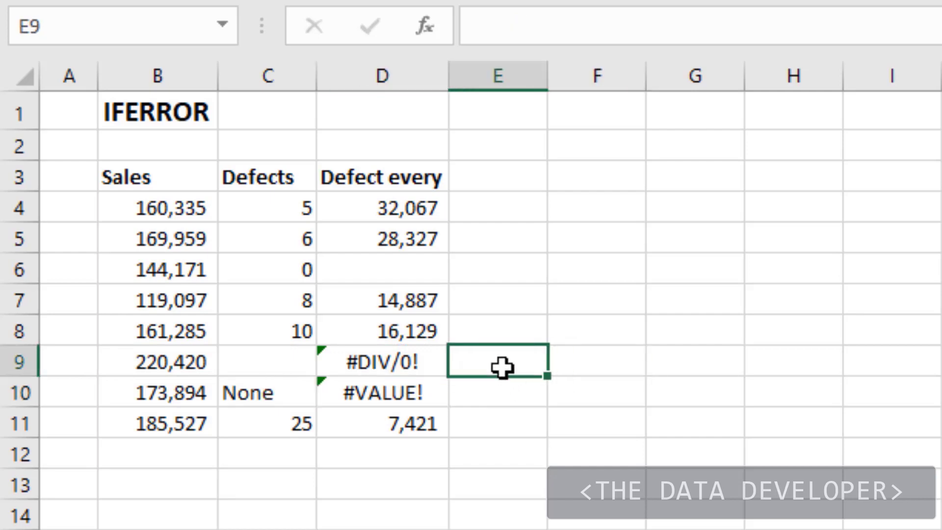
- Restore the IFERROR formula in D9:D11 by filling it down from D8
{"action": "left_click", "coordinate": [507, 396]}
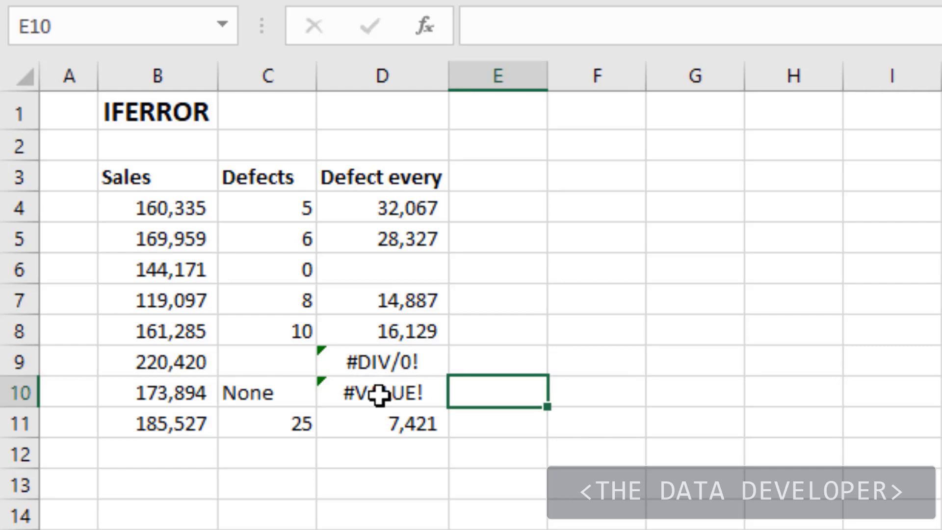
{"action": "left_click", "coordinate": [347, 392]}
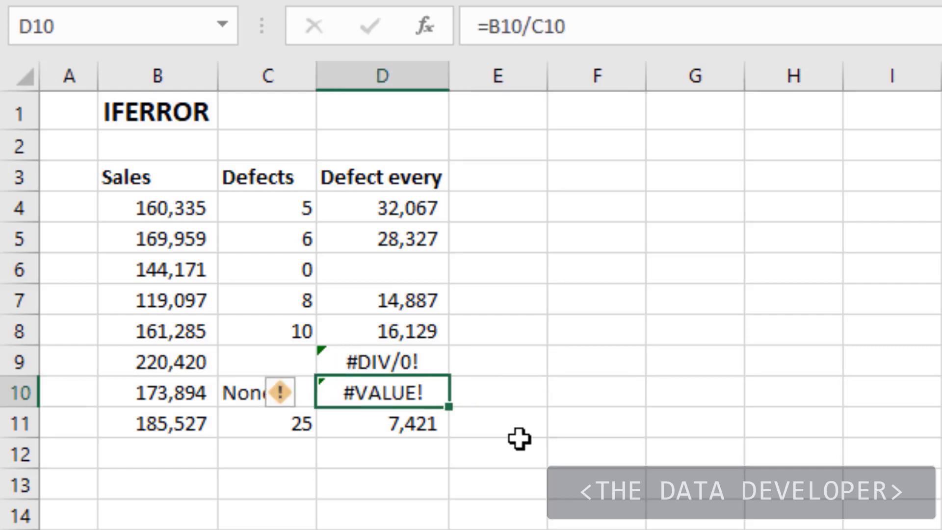
{"action": "left_click", "coordinate": [385, 332]}
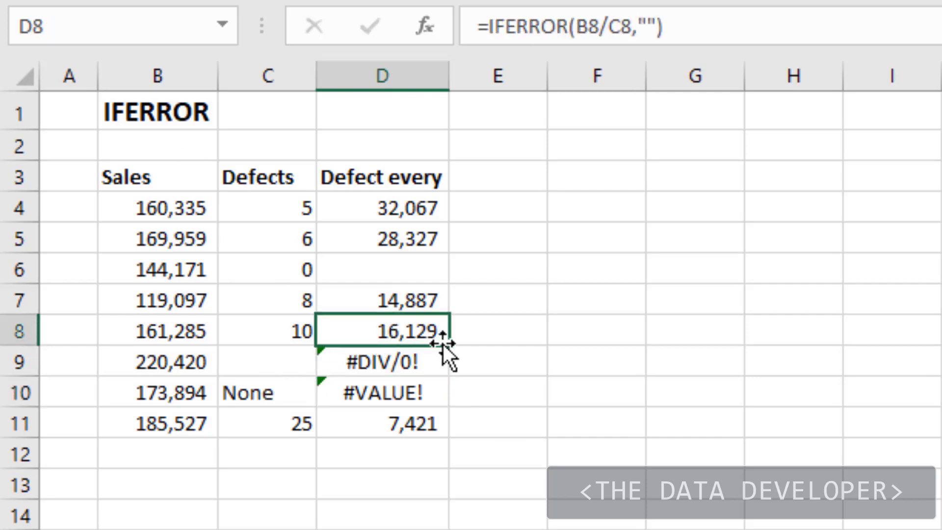
{"action": "double_click", "coordinate": [449, 344]}
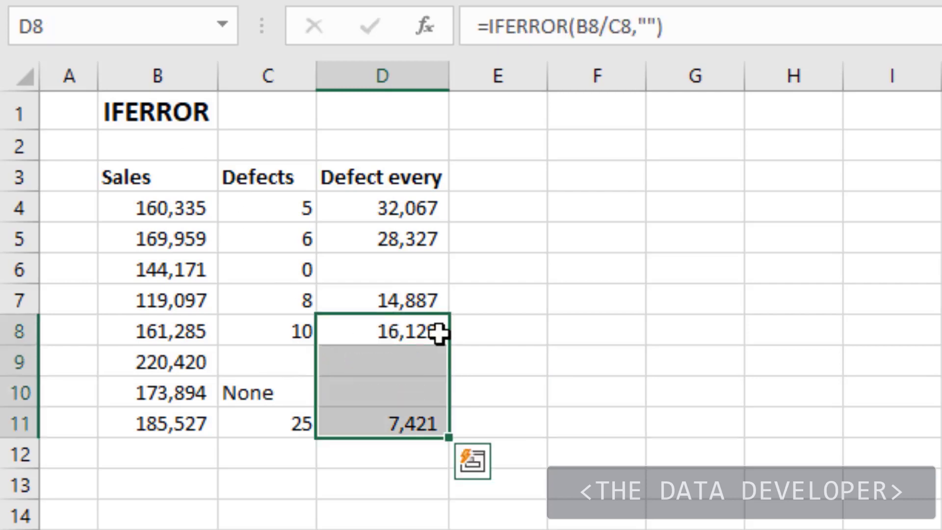
{"action": "left_click", "coordinate": [498, 155]}
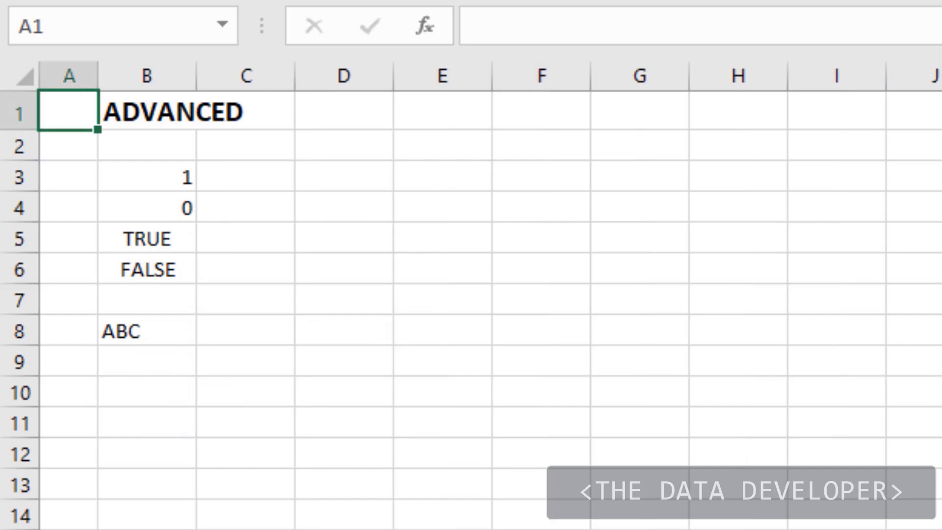
- On the ADVANCED sheet, enter 500 in cell B9 beneath ABC
{"action": "left_click", "coordinate": [429, 230]}
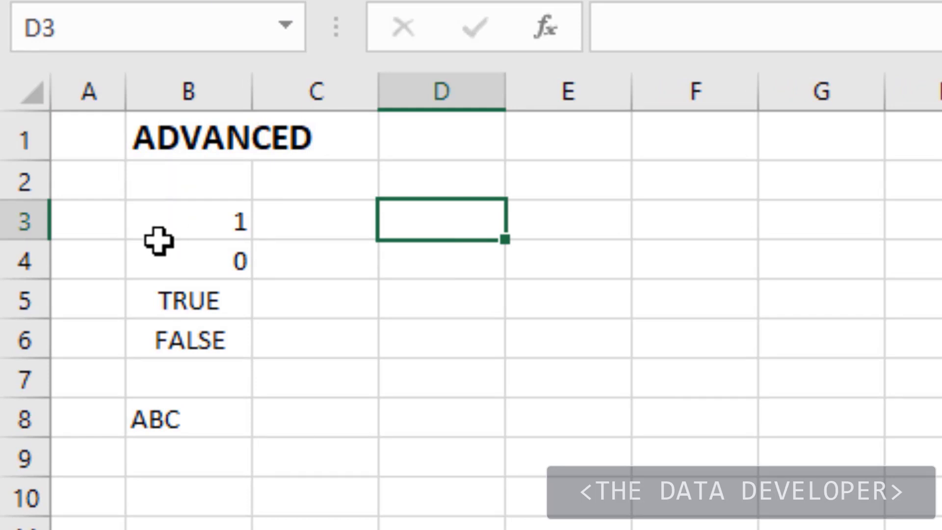
{"action": "left_click", "coordinate": [187, 456]}
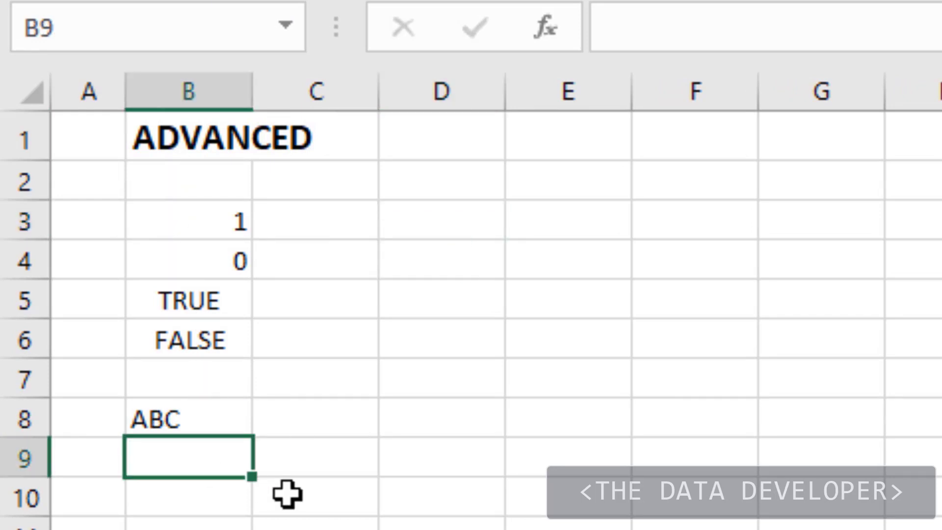
{"action": "type", "text": "500"}
{"action": "key", "text": "Return"}
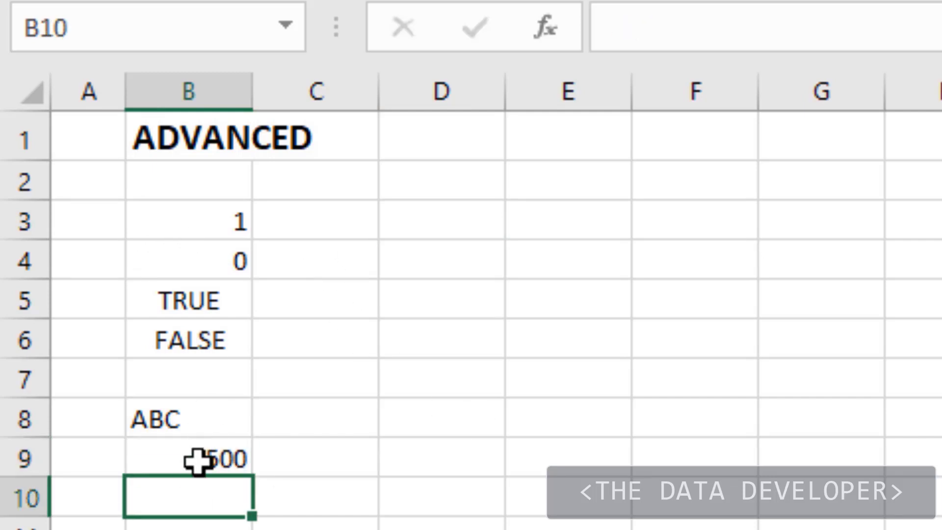
- Enter =IF(B3,"True","False") in C3, using B3 alone as the logical test
{"action": "left_click", "coordinate": [309, 231]}
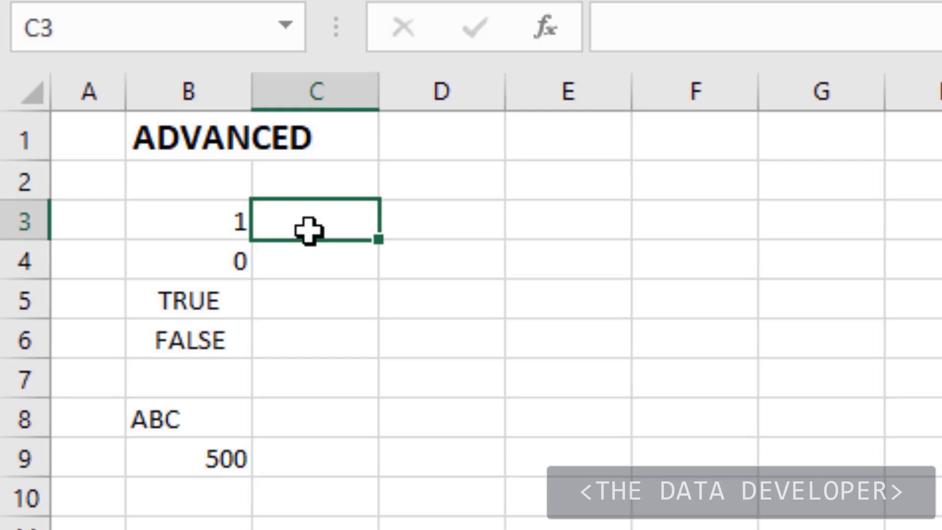
{"action": "type", "text": "=if"}
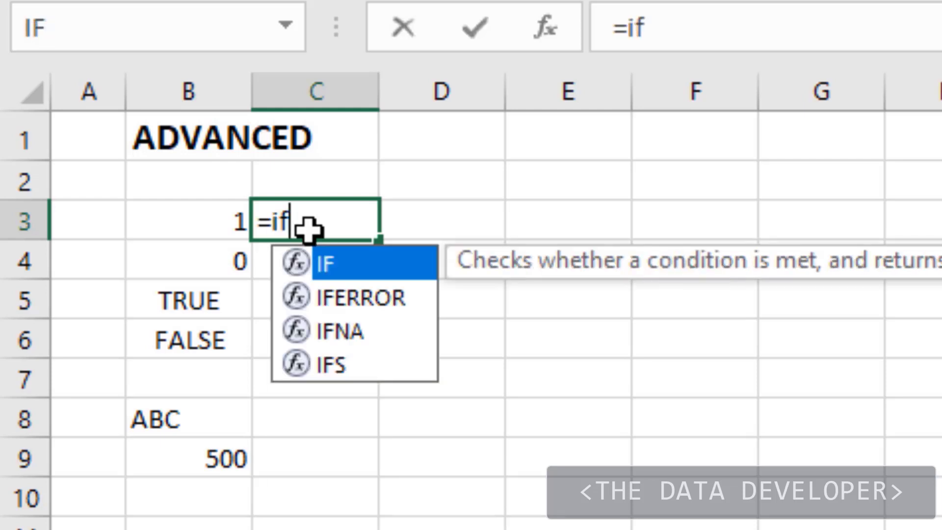
{"action": "key", "text": "Tab"}
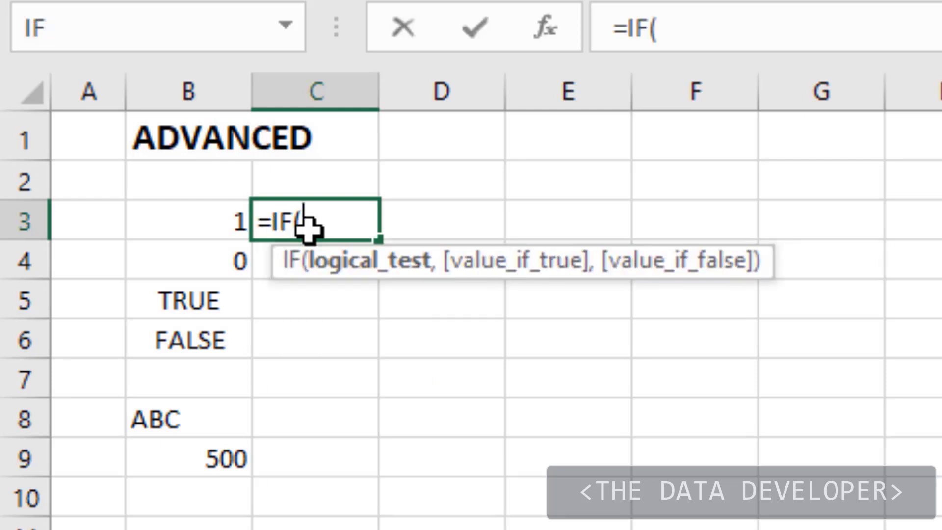
{"action": "left_click", "coordinate": [208, 221]}
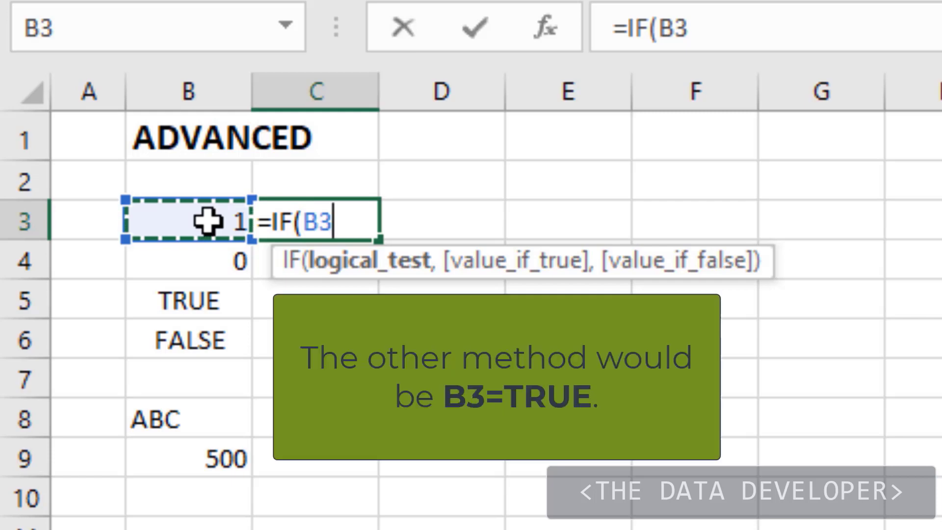
{"action": "type", "text": ","}
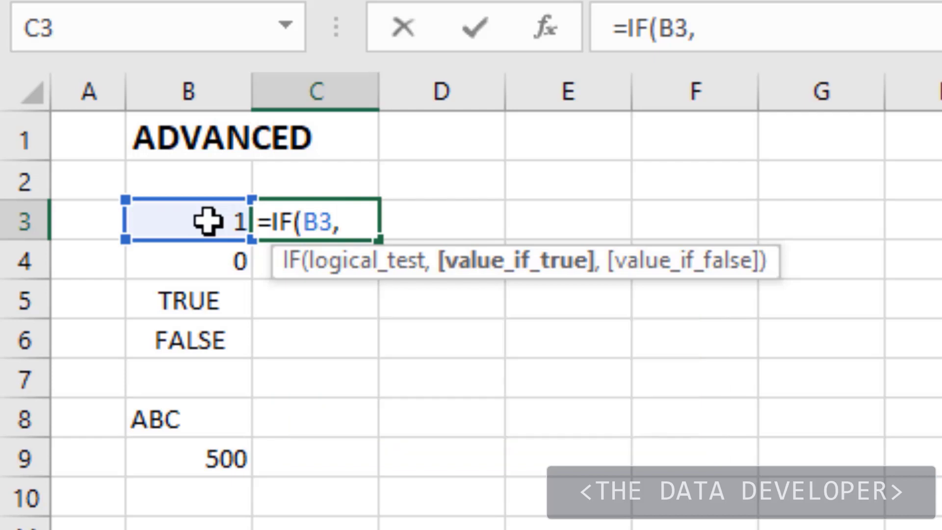
{"action": "type", "text": "\"Tue"}
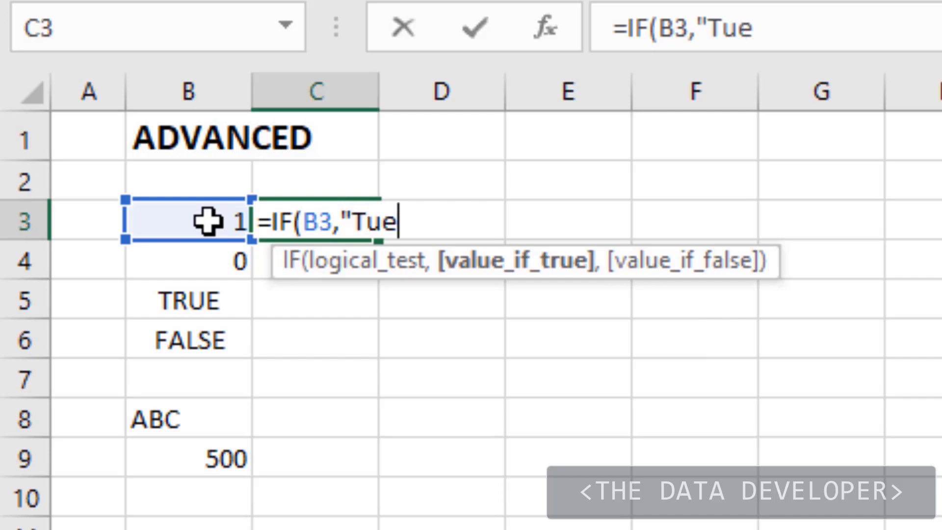
{"action": "key", "text": "BackSpace"}
{"action": "key", "text": "BackSpace"}
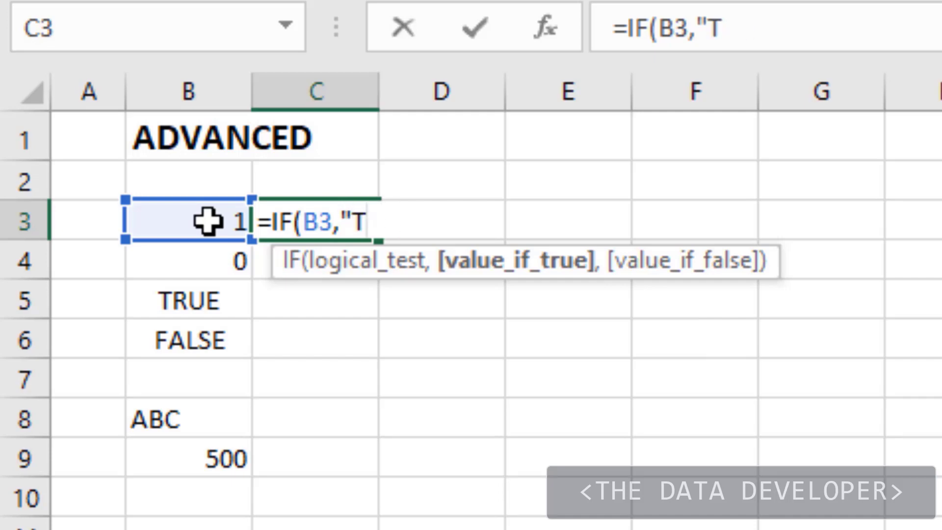
{"action": "type", "text": "rue"}
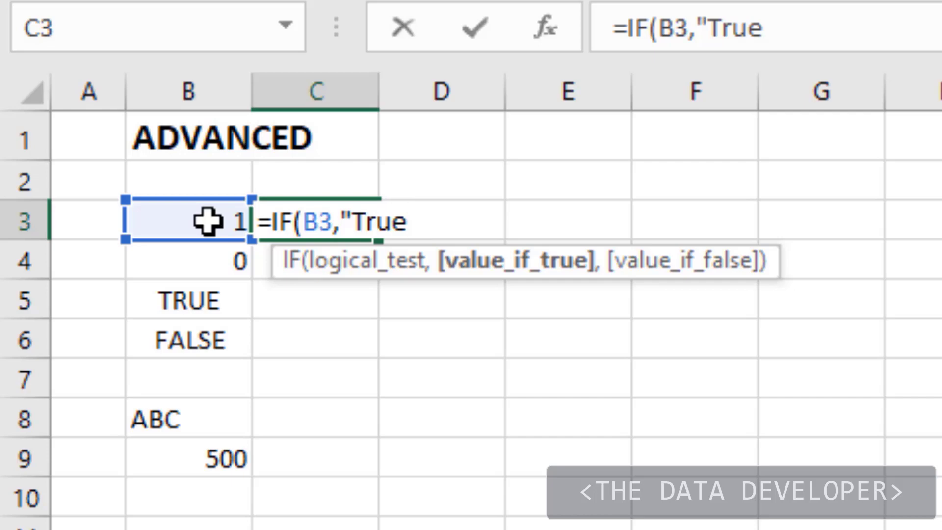
{"action": "type", "text": "\",\""}
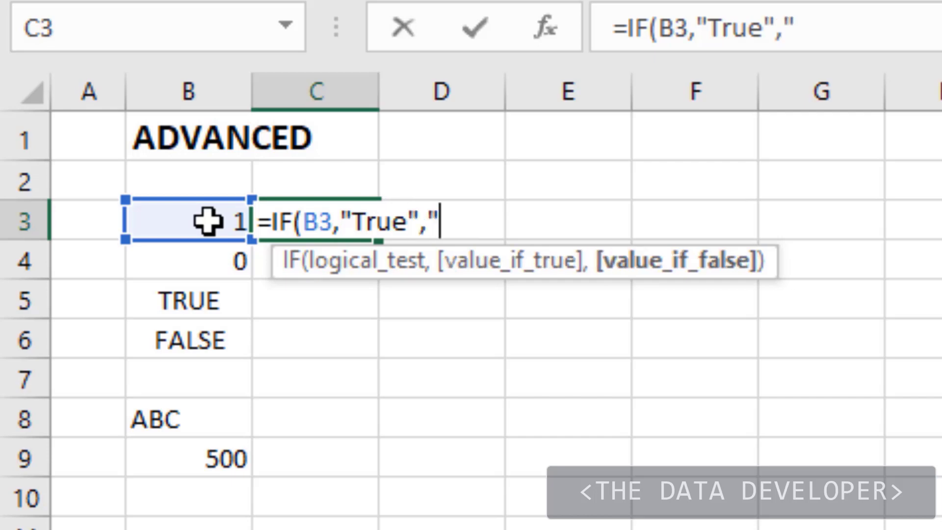
{"action": "type", "text": "False"}
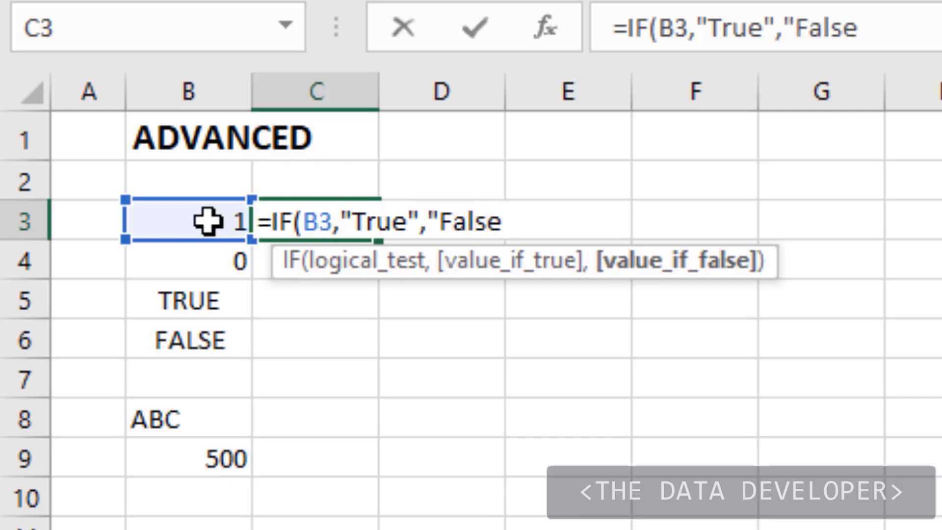
{"action": "type", "text": "\")"}
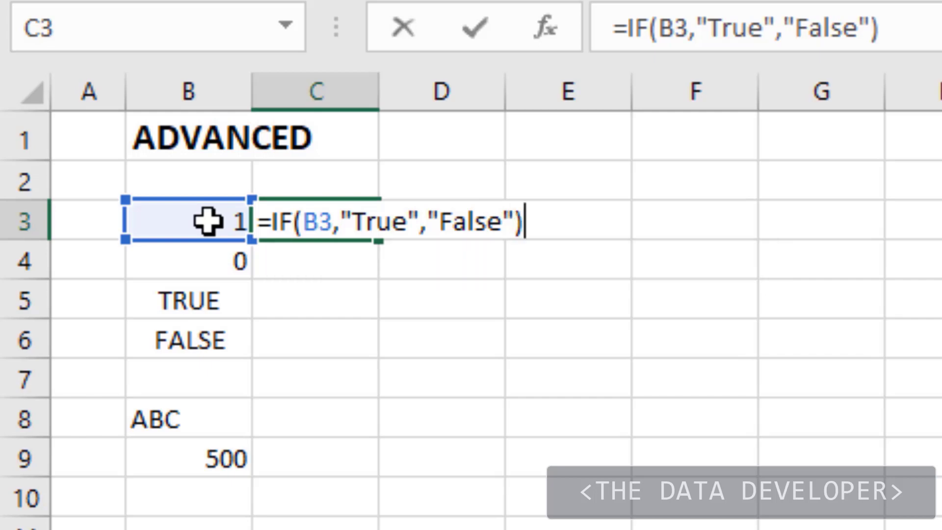
{"action": "key", "text": "Return"}
- Copy the IF formula from C3 into C4 to test the 0 in B4
{"action": "left_click", "coordinate": [227, 221]}
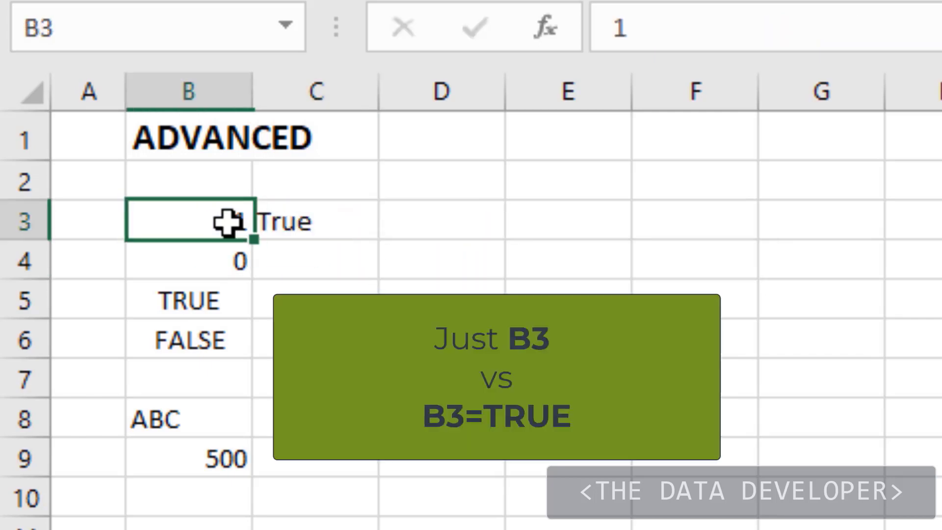
{"action": "left_click", "coordinate": [354, 216]}
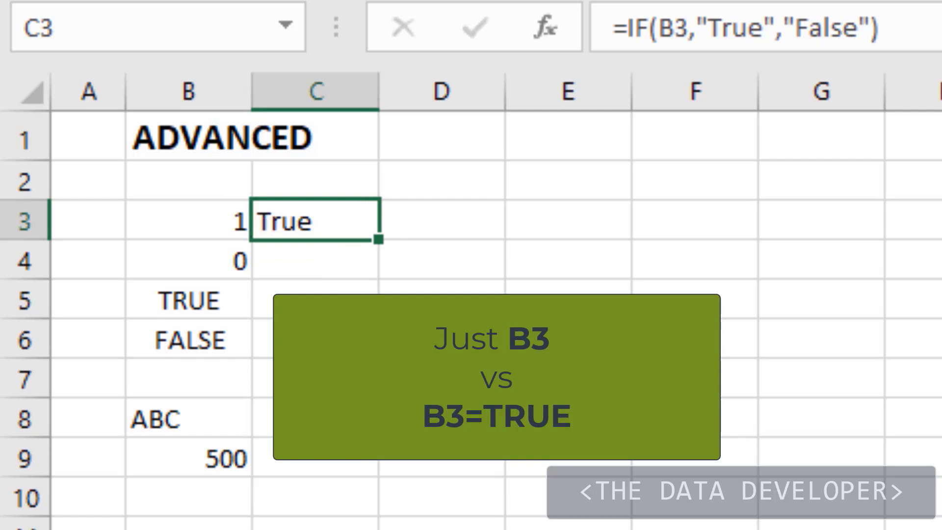
{"action": "key", "text": "ctrl+c"}
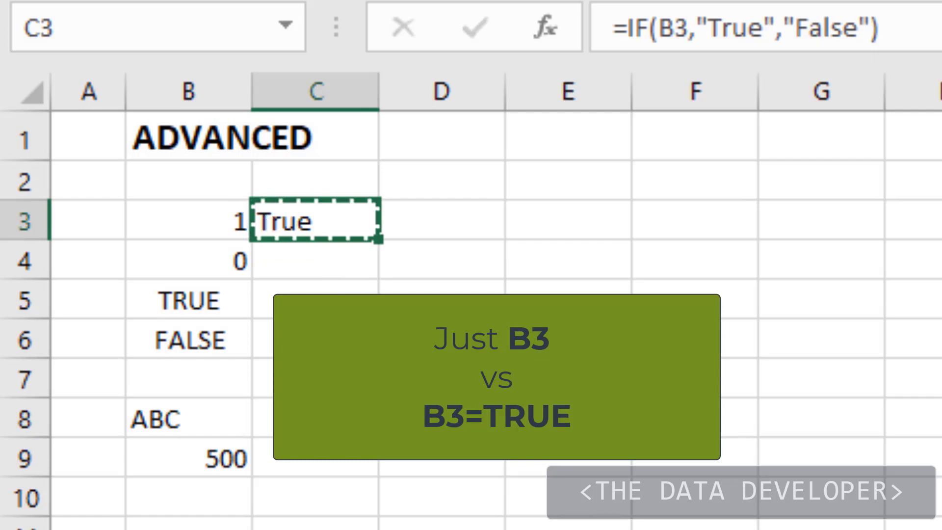
{"action": "key", "text": "Down"}
{"action": "key", "text": "ctrl+v"}
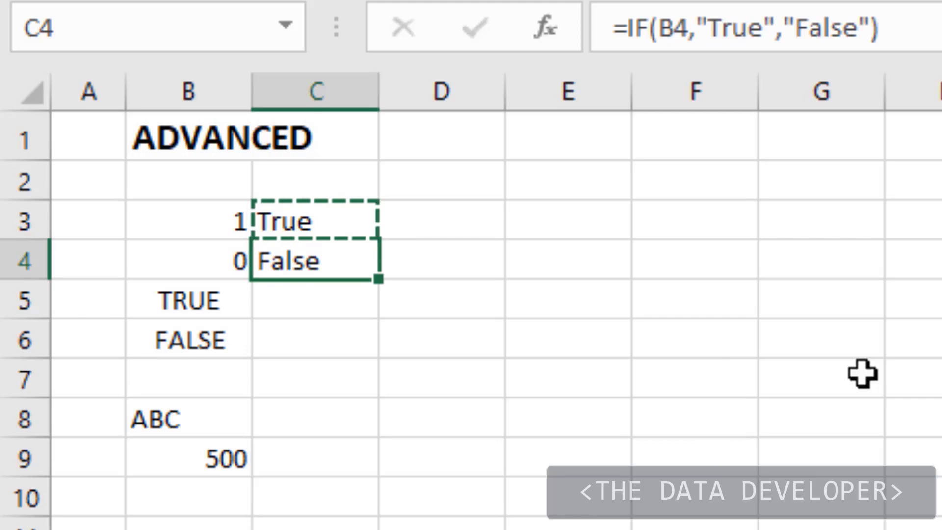
{"action": "left_click", "coordinate": [589, 305]}
{"action": "key", "text": "Escape"}
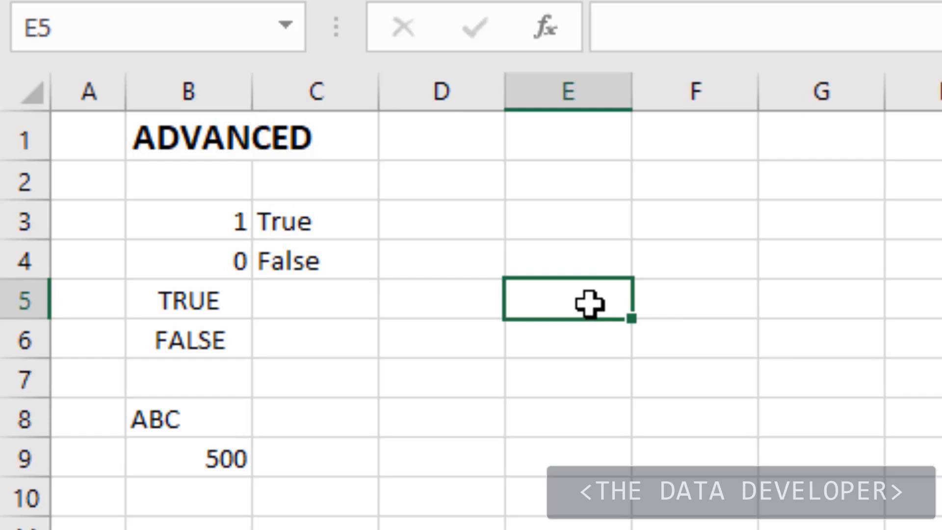
- Compare the test values in B3 and B4 with the IF formulas beside them in column C
{"action": "left_click", "coordinate": [316, 230]}
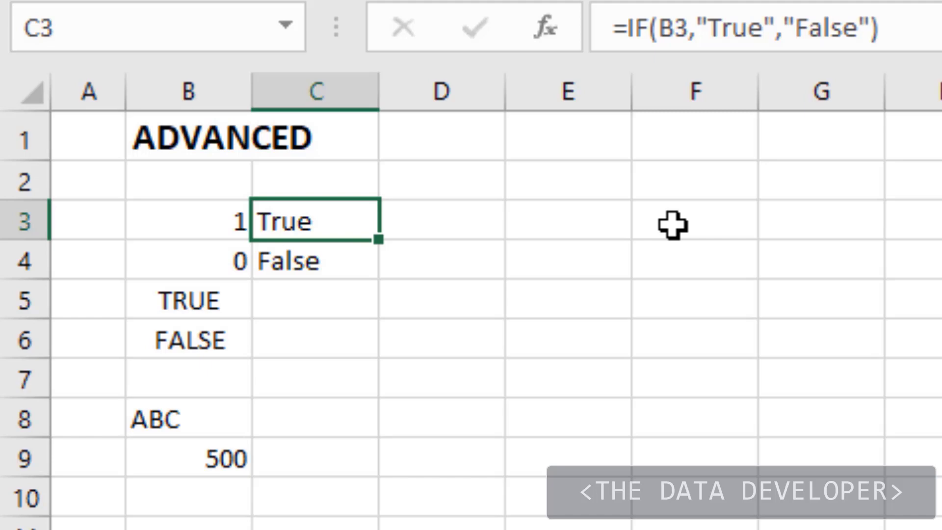
{"action": "key", "text": "Left"}
{"action": "key", "text": "Right"}
{"action": "key", "text": "Left"}
{"action": "key", "text": "Down"}
{"action": "key", "text": "Right"}
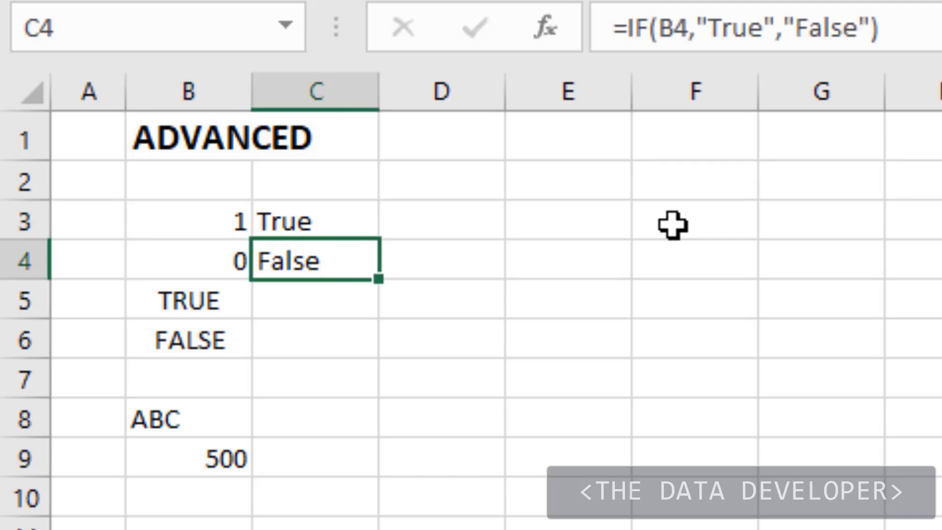
- Copy the IF formula from C3 into C9 to test the 500 in B9
{"action": "key", "text": "Up"}
{"action": "key", "text": "ctrl+c"}
{"action": "key", "text": "Down"}
{"action": "key", "text": "Down"}
{"action": "key", "text": "Down"}
{"action": "key", "text": "Down"}
{"action": "key", "text": "Down"}
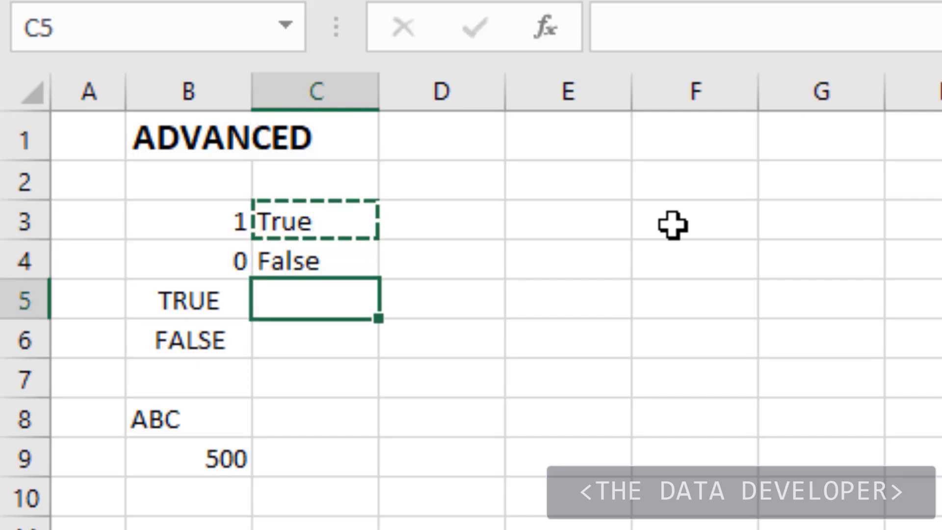
{"action": "key", "text": "Down"}
{"action": "key", "text": "ctrl+v"}
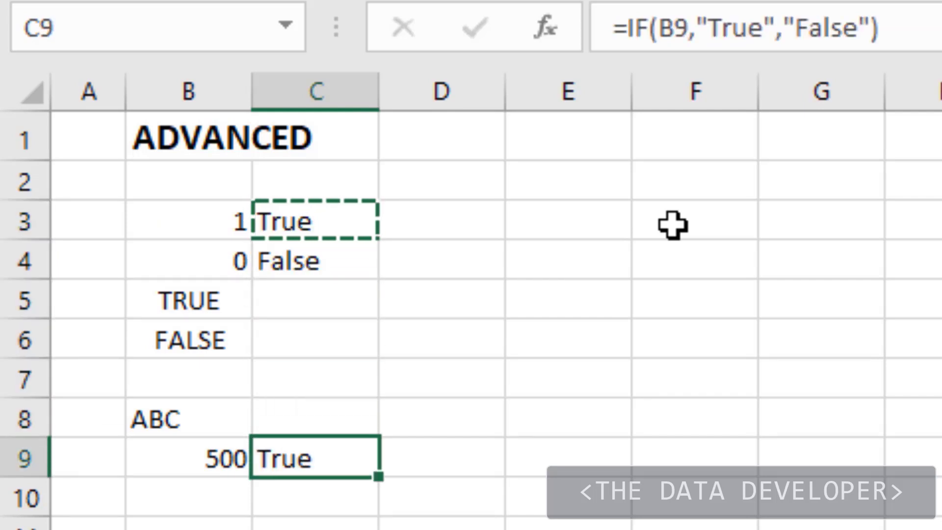
{"action": "key", "text": "Escape"}
- Enter -500 in B10 as a negative test value
{"action": "key", "text": "Down"}
{"action": "key", "text": "Left"}
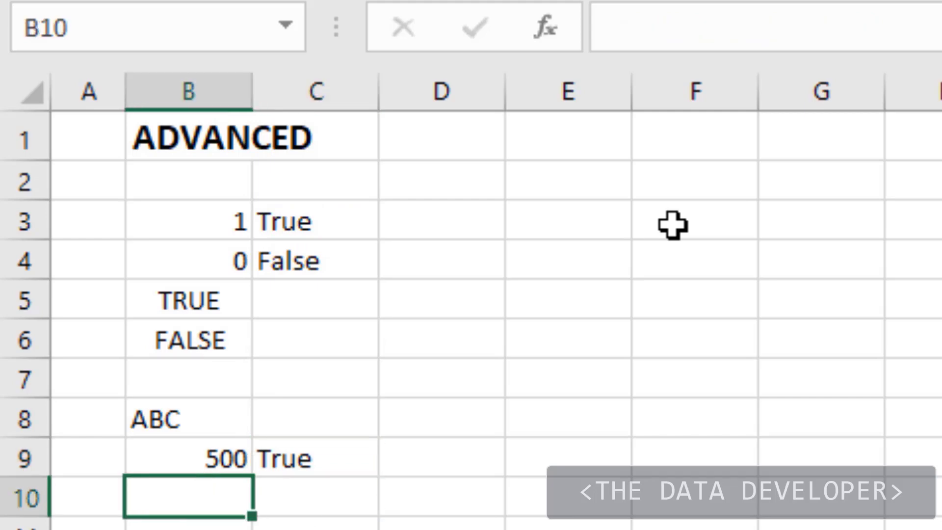
{"action": "key", "text": "F2"}
{"action": "type", "text": "-500"}
{"action": "key", "text": "Return"}
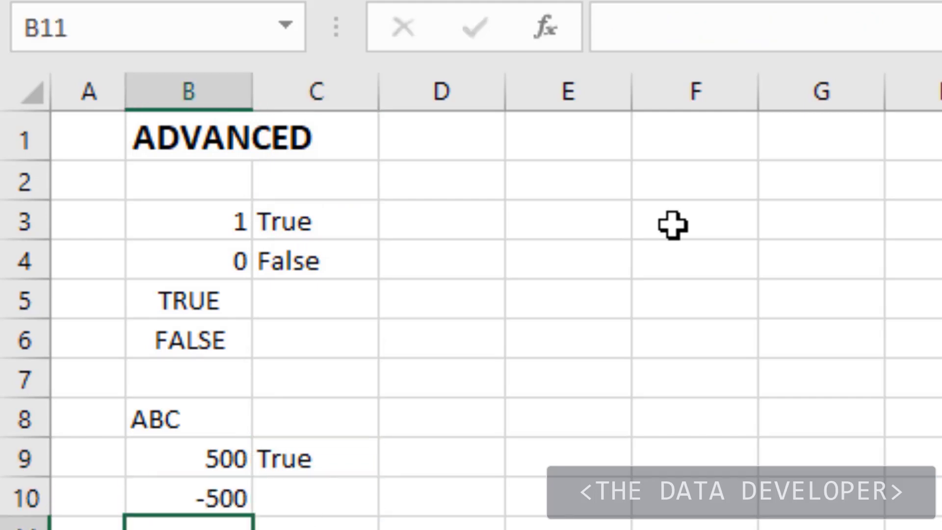
- Copy the IF formula from C9 into C10 to test the negative number
{"action": "key", "text": "Up"}
{"action": "key", "text": "Up"}
{"action": "key", "text": "Right"}
{"action": "key", "text": "ctrl+c"}
{"action": "key", "text": "Down"}
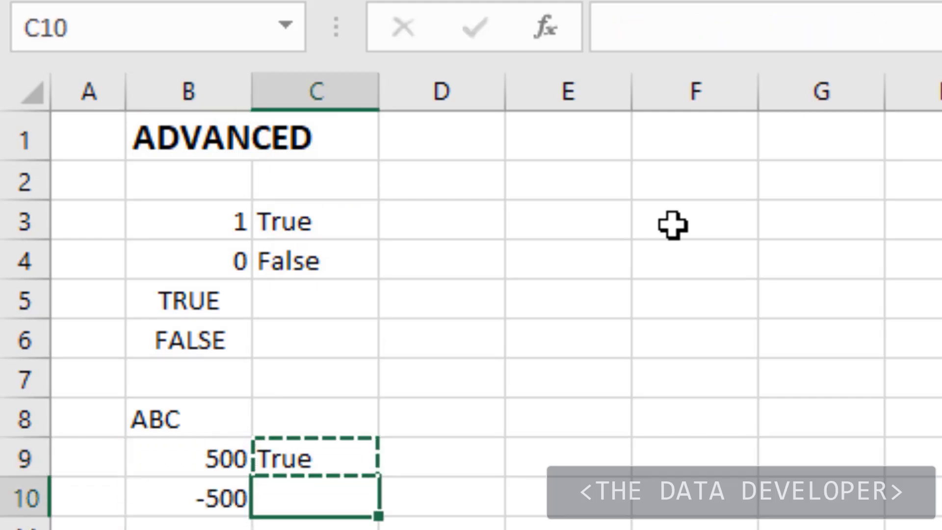
{"action": "key", "text": "ctrl+v"}
{"action": "key", "text": "Escape"}
- Re-examine the numeric entry in B3 and the IF formula that tests it in C3
{"action": "key", "text": "Up"}
{"action": "key", "text": "Up"}
{"action": "key", "text": "Up"}
{"action": "key", "text": "Up"}
{"action": "key", "text": "Up"}
{"action": "key", "text": "Up"}
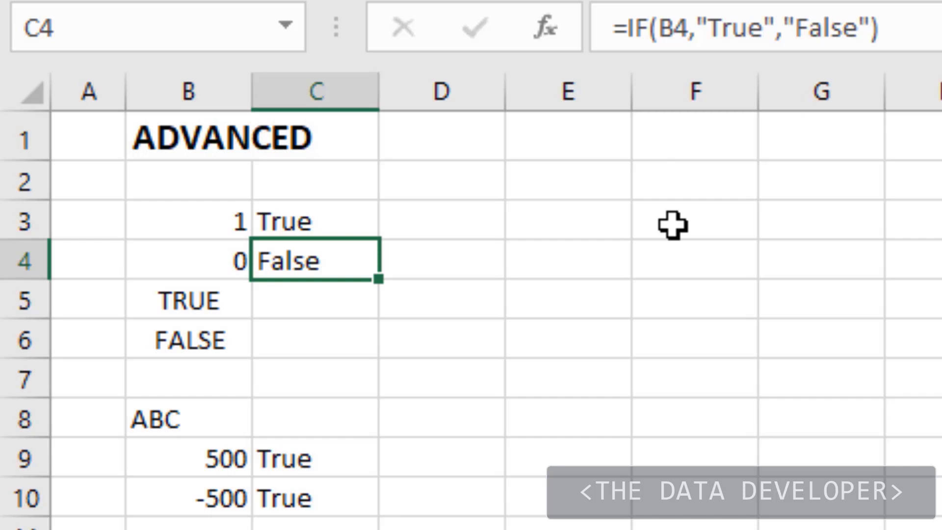
{"action": "key", "text": "Up"}
{"action": "key", "text": "Left"}
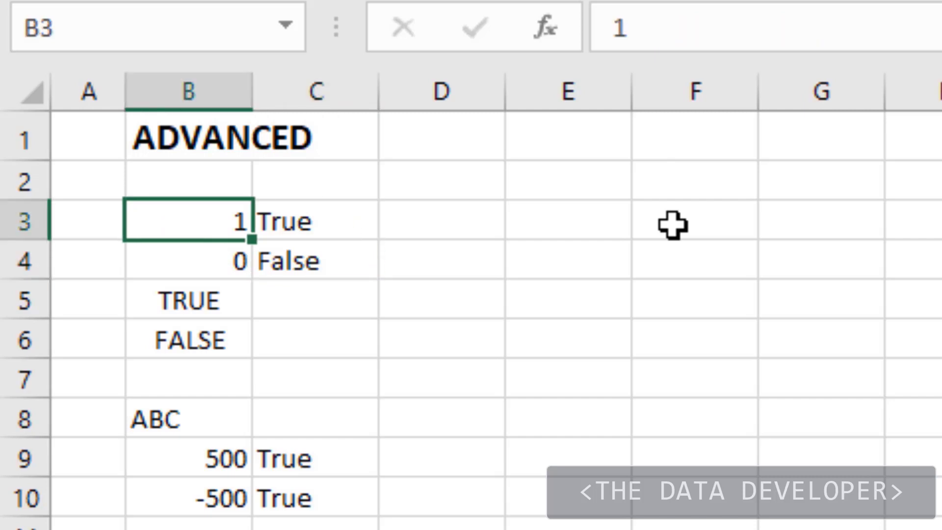
{"action": "key", "text": "Right"}
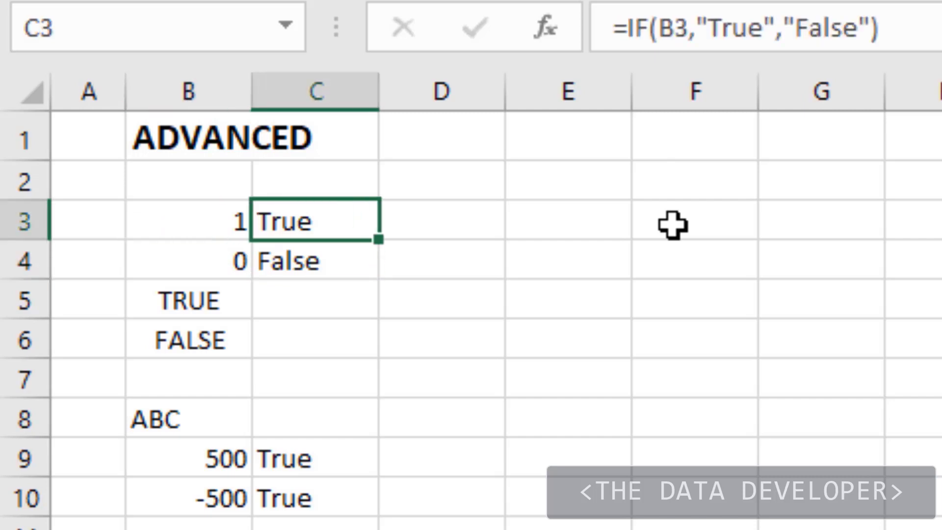
{"action": "key", "text": "Down"}
{"action": "key", "text": "Up"}
- Copy the IF formula from C3 into C5 to test the logical value TRUE in B5
{"action": "key", "text": "ctrl+c"}
{"action": "key", "text": "Down"}
{"action": "key", "text": "Down"}
{"action": "key", "text": "ctrl+v"}
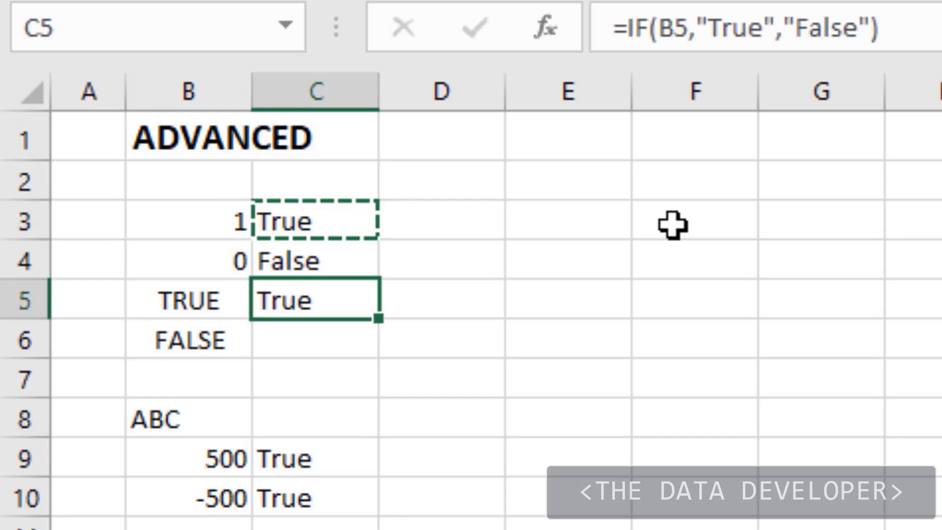
- Paste the IF formula from C3 into C6 and C8 to test the logical value FALSE and the text ABC
{"action": "key", "text": "Down"}
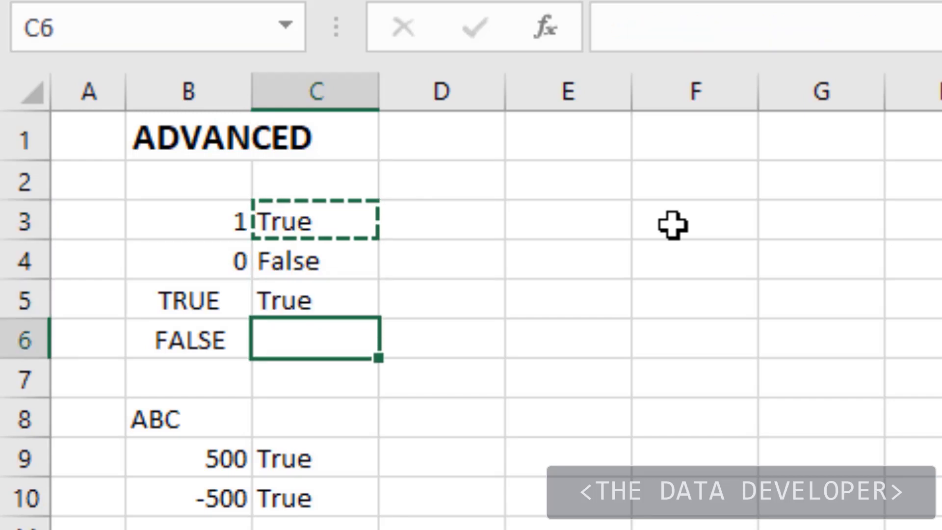
{"action": "key", "text": "ctrl+v"}
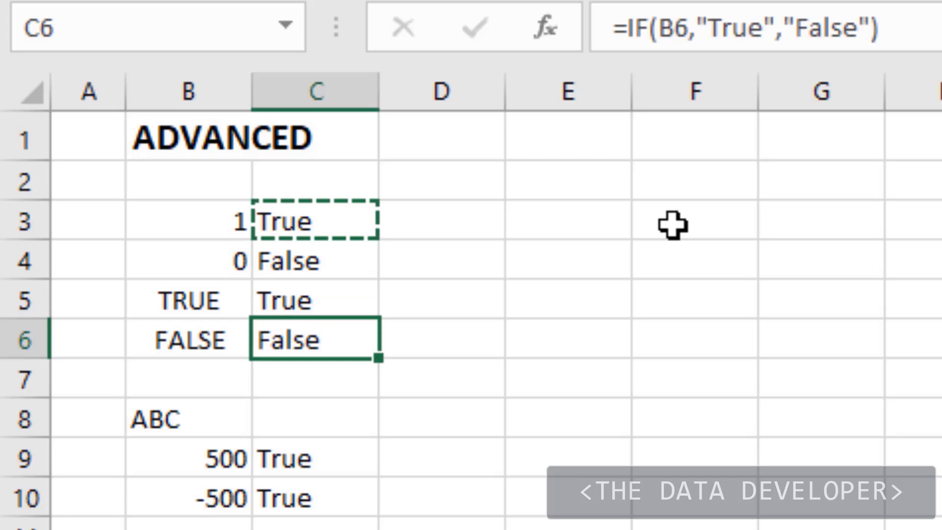
{"action": "key", "text": "Down"}
{"action": "key", "text": "Down"}
{"action": "key", "text": "Left"}
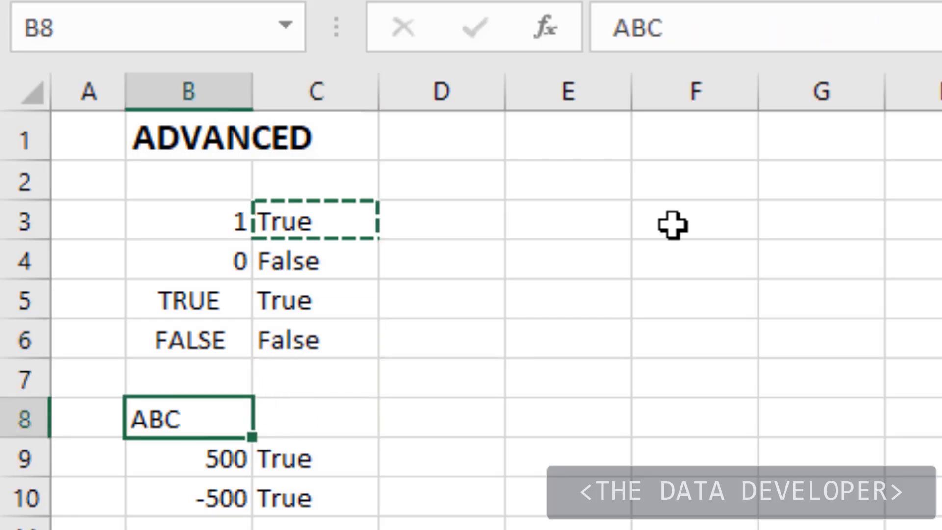
{"action": "key", "text": "Right"}
{"action": "key", "text": "ctrl+v"}
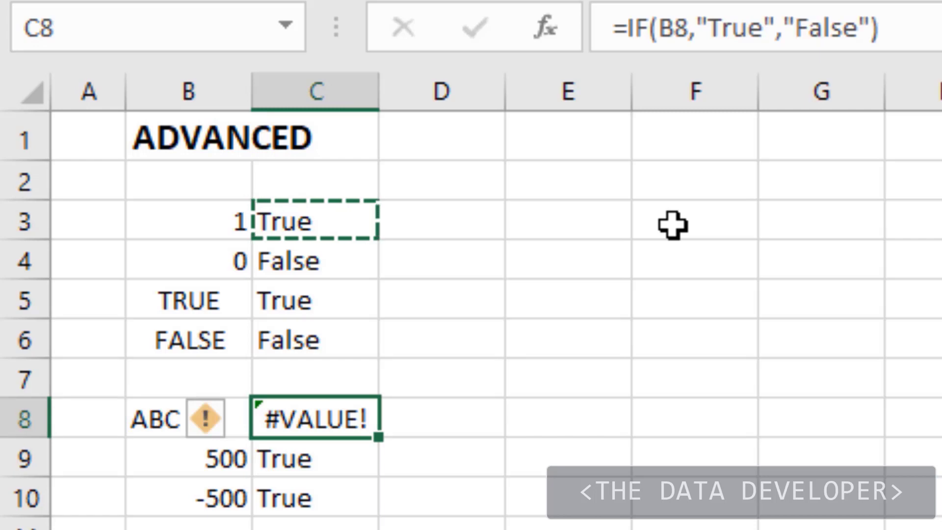
{"action": "key", "text": "Escape"}
- Copy the IF formula from C6 into C7 to test the blank cell B7
{"action": "left_click", "coordinate": [573, 471]}
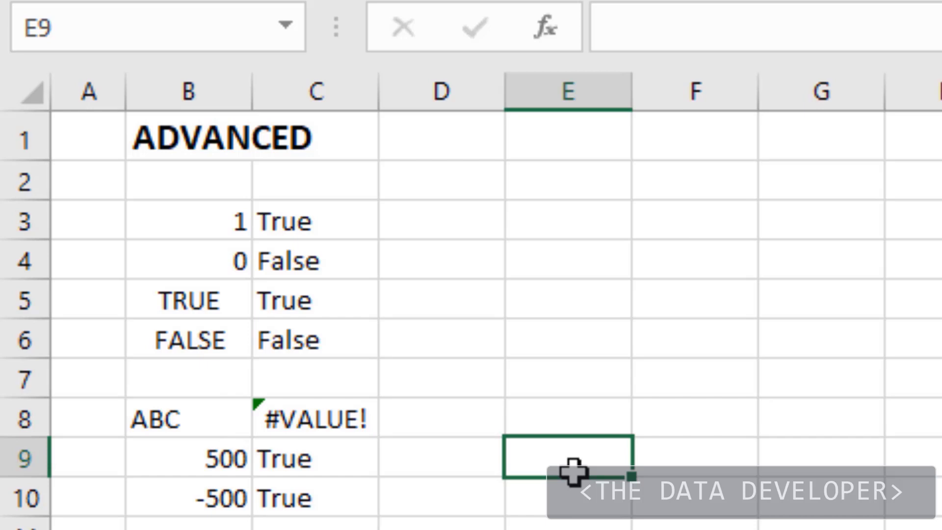
{"action": "key", "text": "Up"}
{"action": "key", "text": "Up"}
{"action": "key", "text": "Left"}
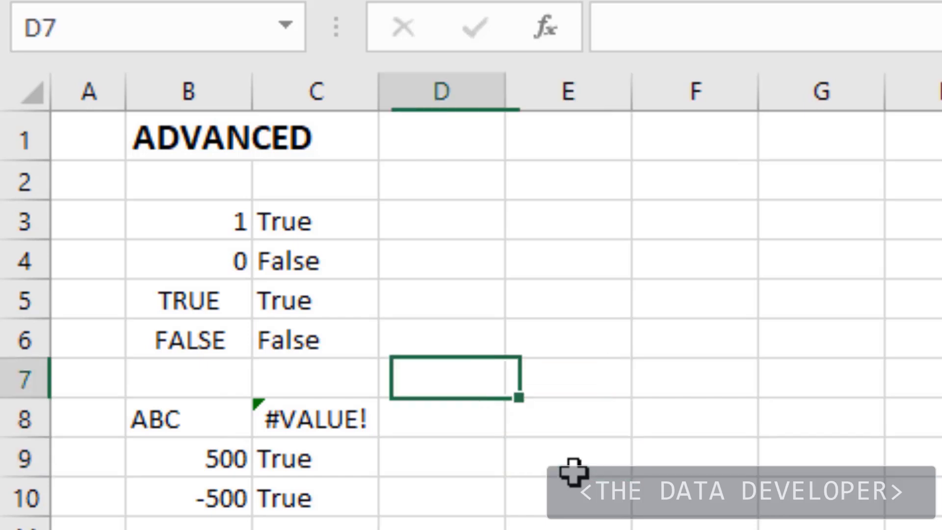
{"action": "key", "text": "Left"}
{"action": "key", "text": "Up"}
{"action": "key", "text": "Up"}
{"action": "key", "text": "Down"}
{"action": "key", "text": "ctrl+c"}
{"action": "key", "text": "Down"}
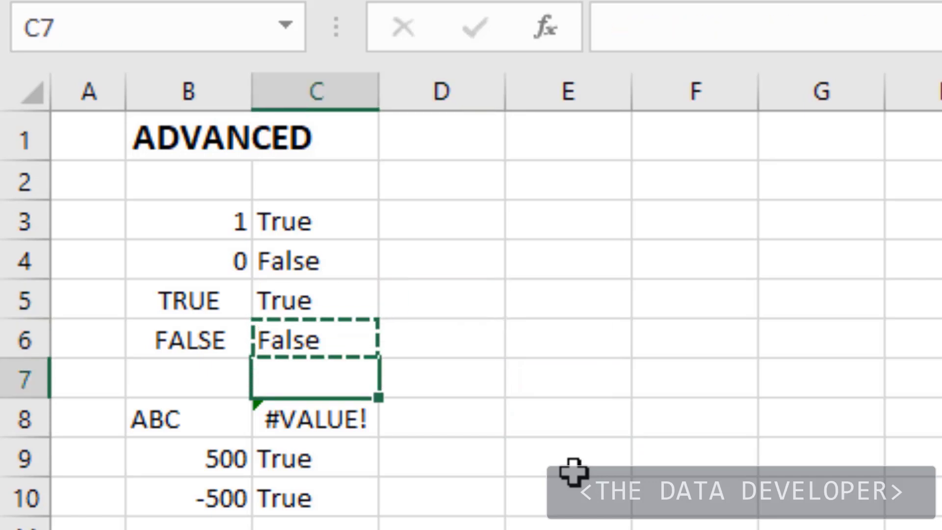
{"action": "key", "text": "ctrl+v"}
{"action": "key", "text": "Right"}
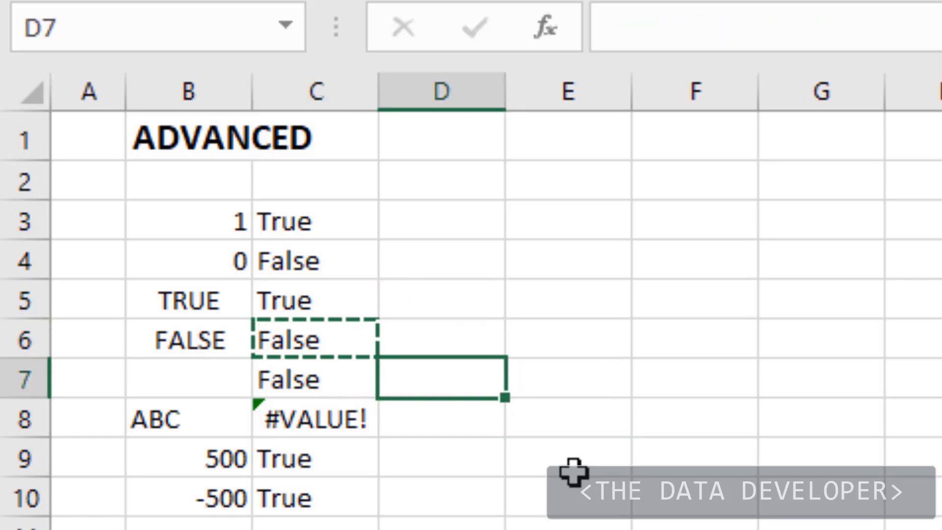
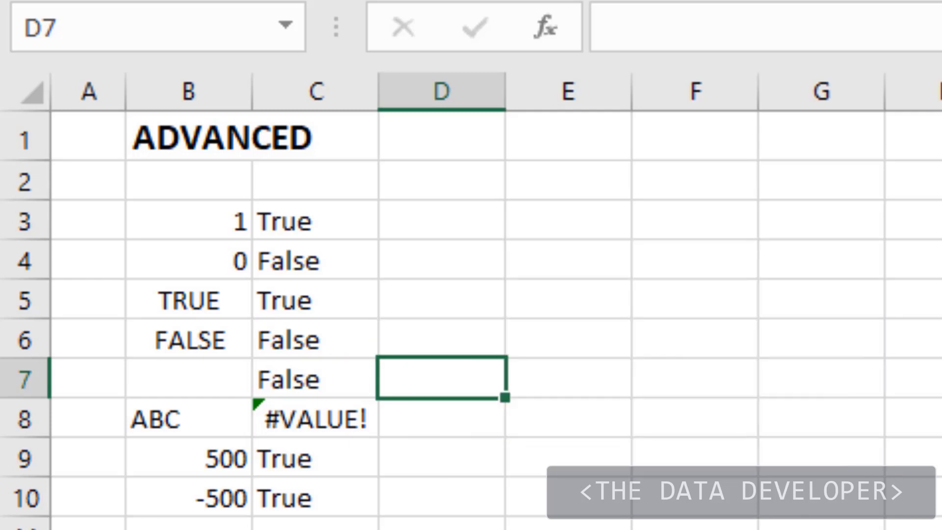
- Enter 50000 in B23, two rows below the Optional label
{"action": "scroll", "coordinate": [471, 317], "scroll_direction": "down", "scroll_amount": 6}
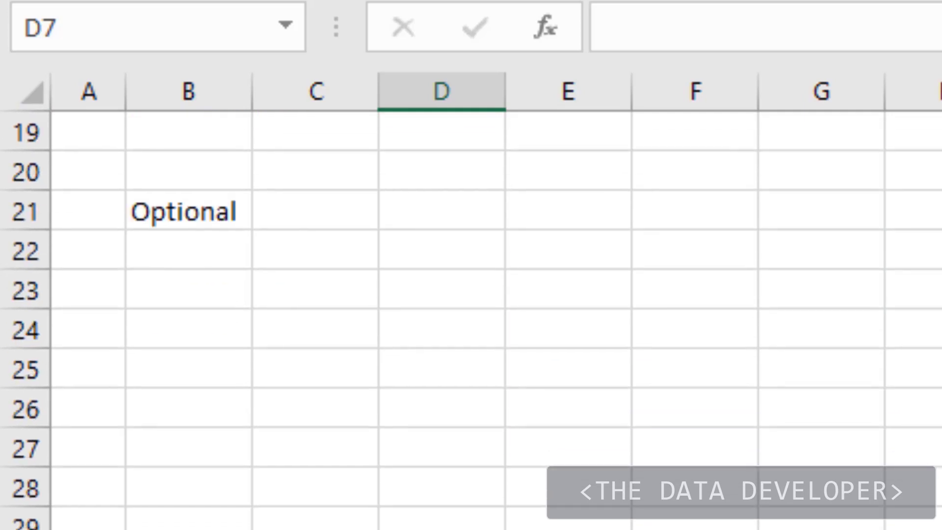
{"action": "scroll", "coordinate": [472, 320], "scroll_direction": "up", "scroll_amount": 1}
{"action": "scroll", "coordinate": [368, 408], "scroll_direction": "down", "scroll_amount": 1}
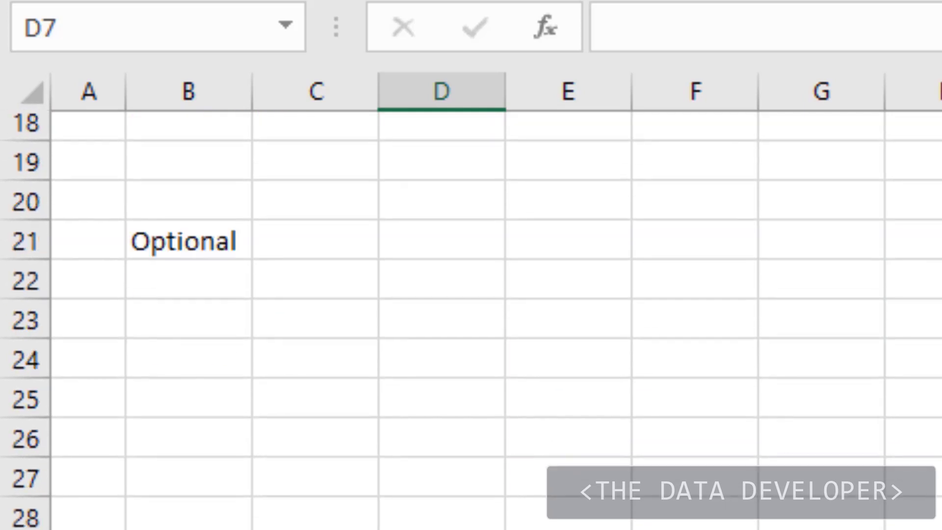
{"action": "scroll", "coordinate": [368, 408], "scroll_direction": "up", "scroll_amount": 1}
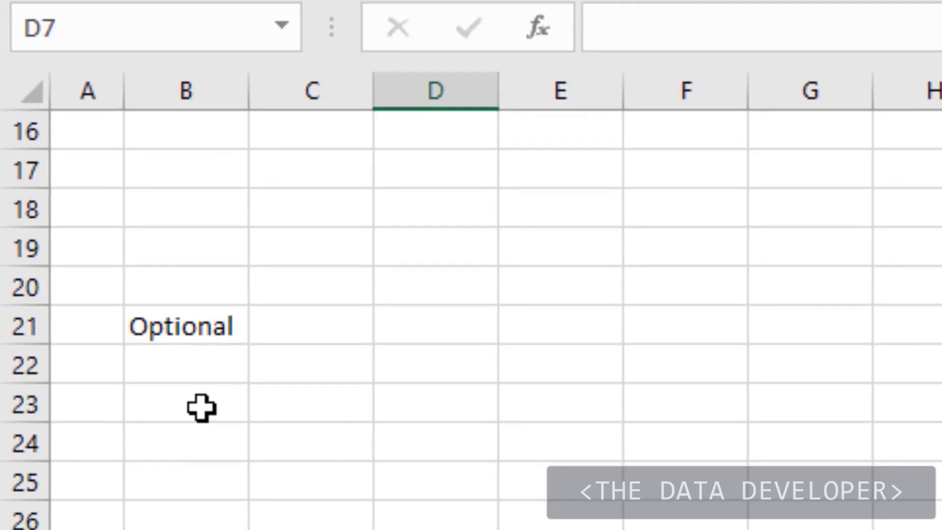
{"action": "left_click", "coordinate": [190, 415]}
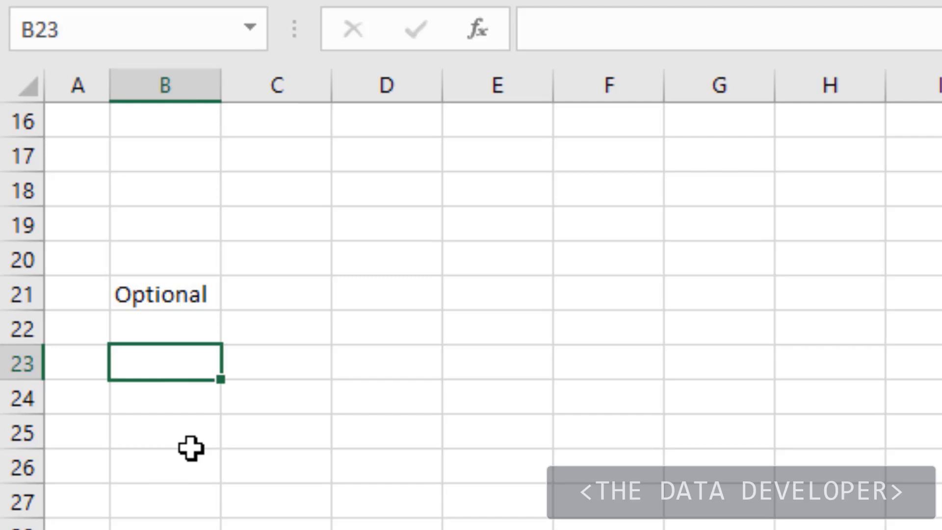
{"action": "type", "text": "50000"}
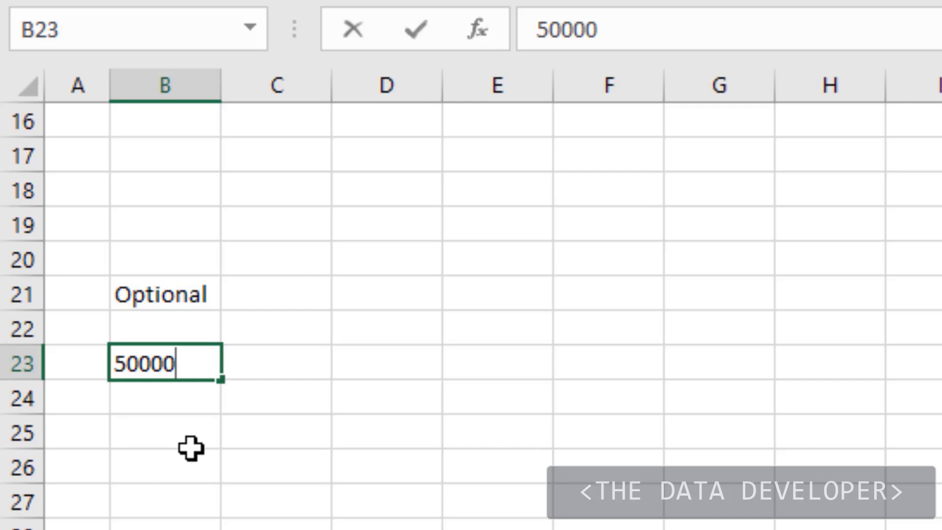
{"action": "key", "text": "Return"}
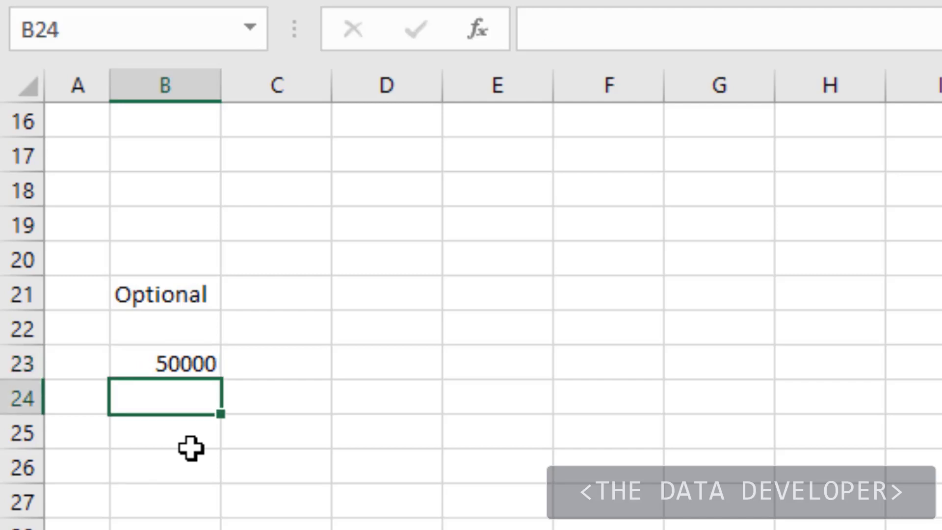
- Begin an IF formula in C23 with the logical test B23>40000
{"action": "key", "text": "Up"}
{"action": "key", "text": "Right"}
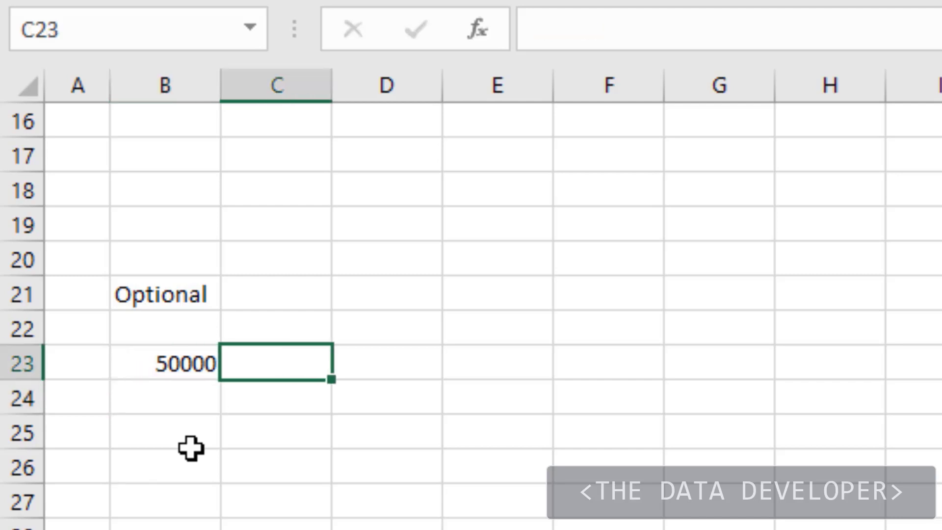
{"action": "type", "text": "=if"}
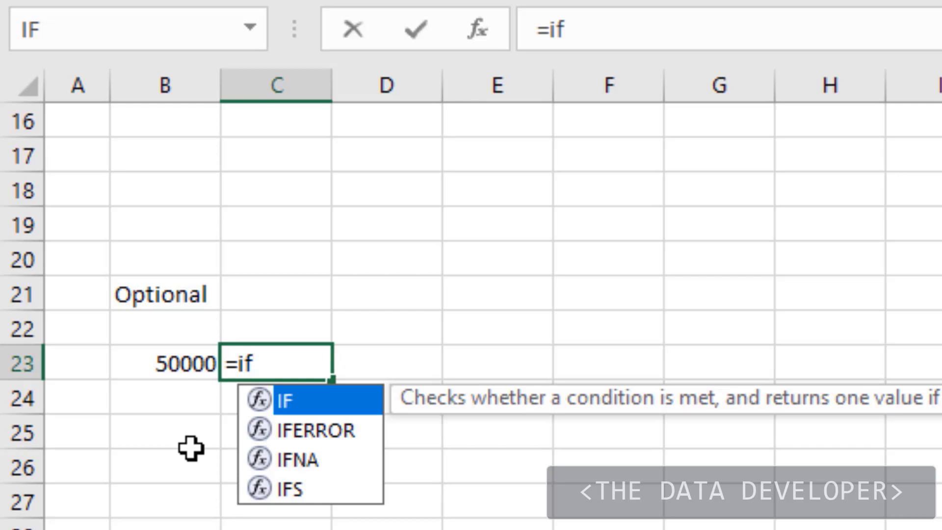
{"action": "key", "text": "Tab"}
{"action": "left_click", "coordinate": [168, 369]}
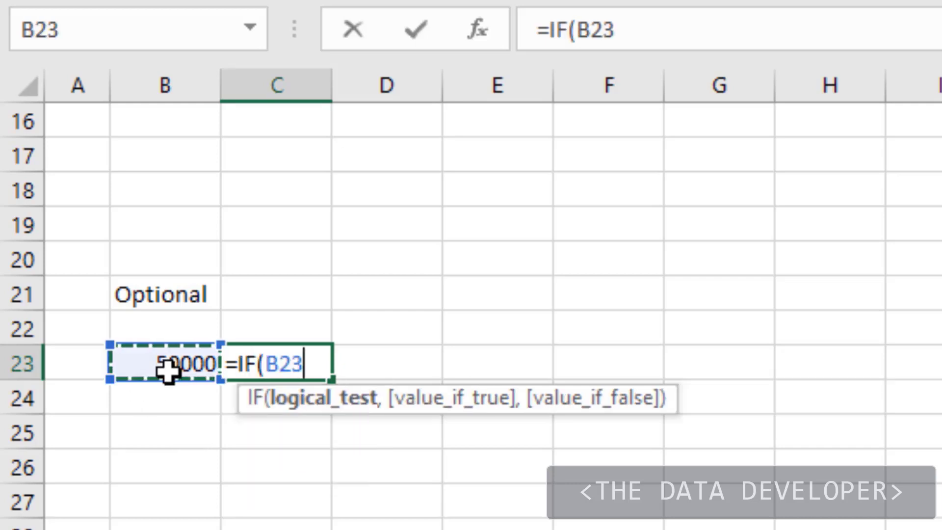
{"action": "type", "text": ">"}
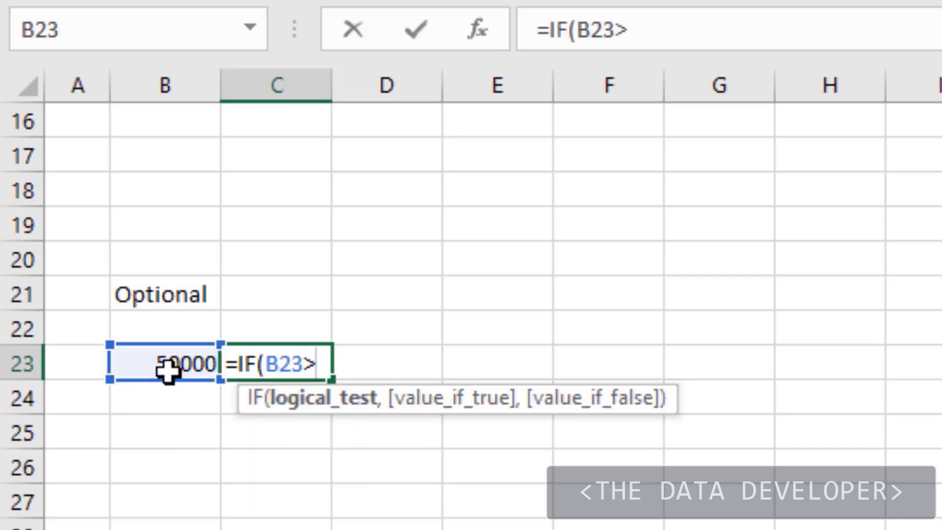
{"action": "type", "text": "40000"}
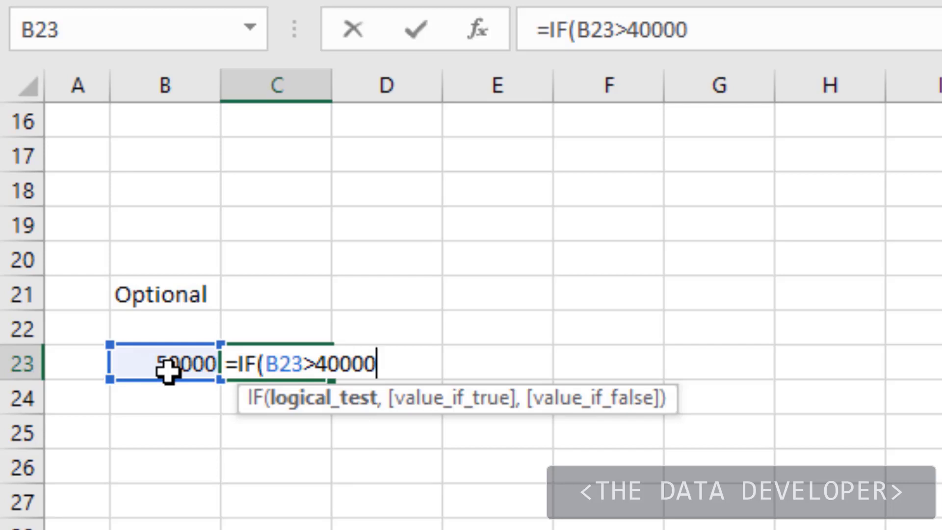
{"action": "type", "text": ","}
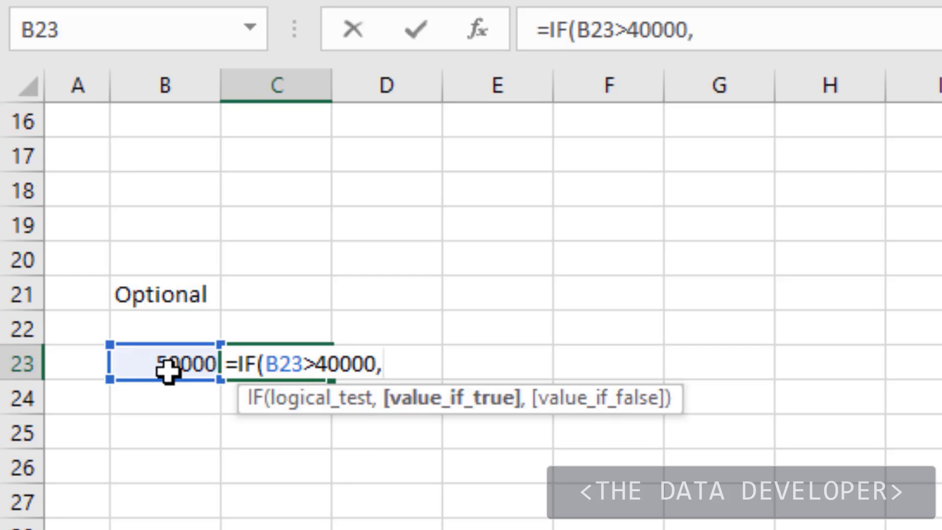
- Complete the IF formula in C23 to return "Well Paid" when true and "You need a raise" when false
{"action": "type", "text": "\"Well"}
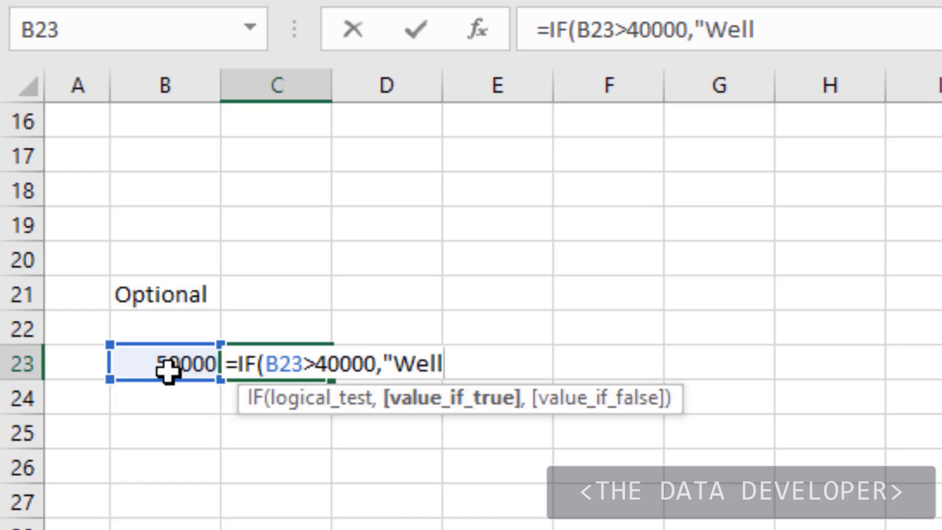
{"action": "type", "text": " Padi"}
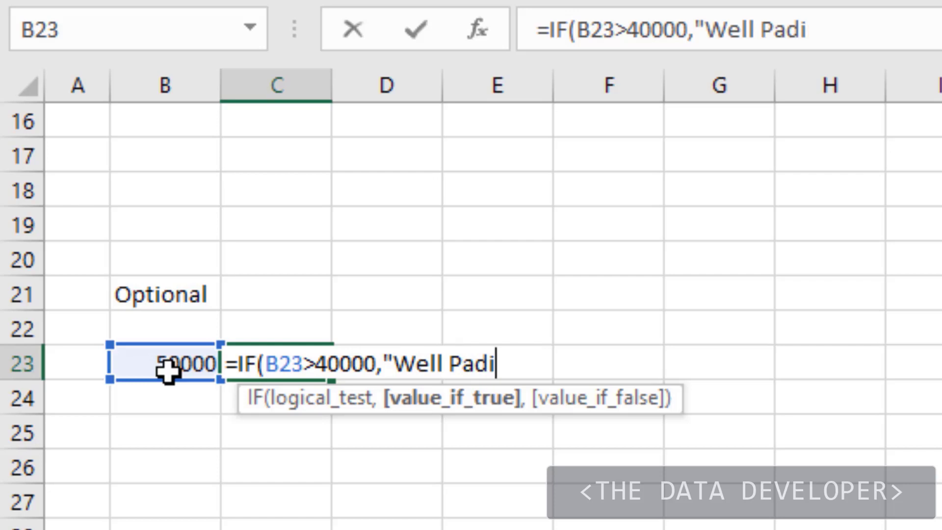
{"action": "key", "text": "BackSpace"}
{"action": "key", "text": "BackSpace"}
{"action": "type", "text": "id\""}
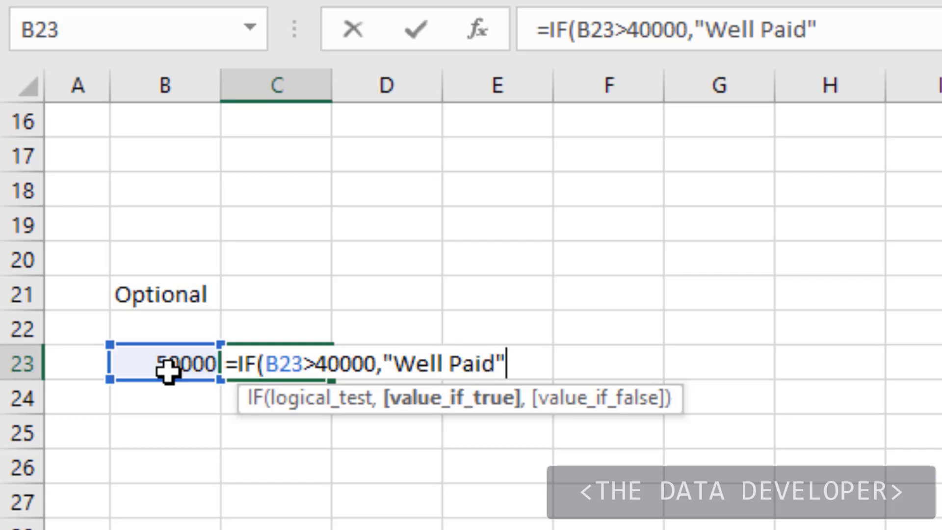
{"action": "type", "text": ",\""}
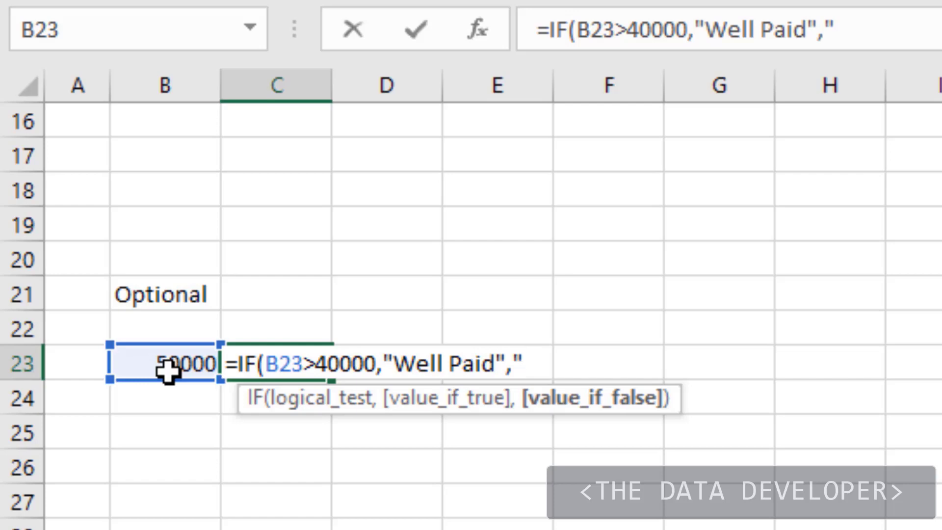
{"action": "type", "text": "You need a "}
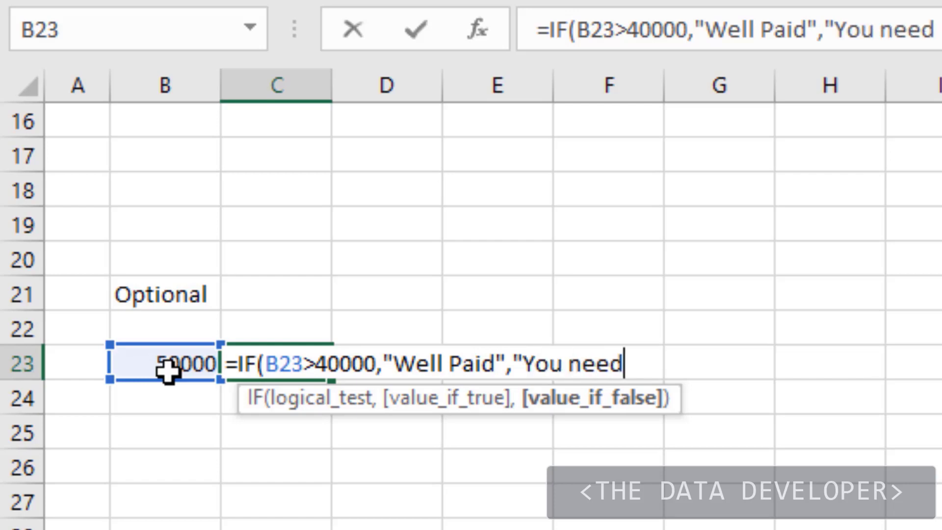
{"action": "type", "text": "raise"}
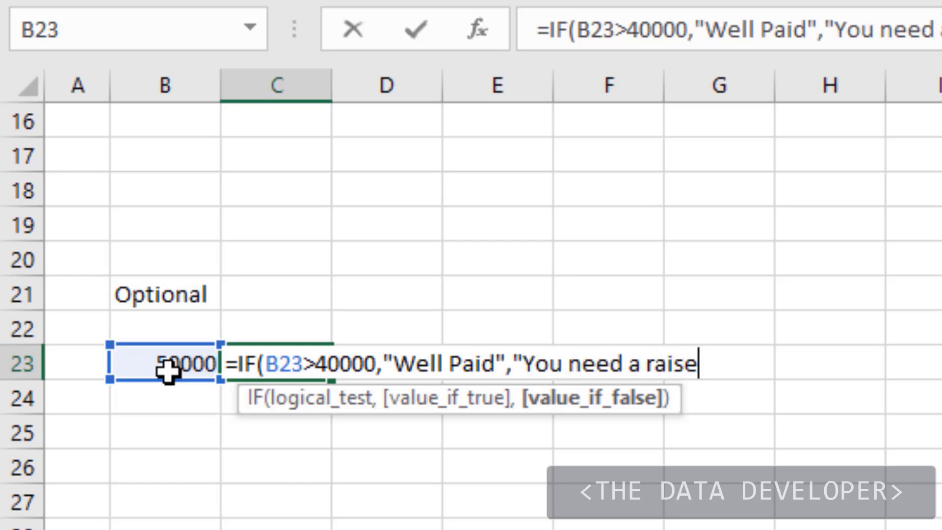
{"action": "type", "text": "\")"}
{"action": "key", "text": "Return"}
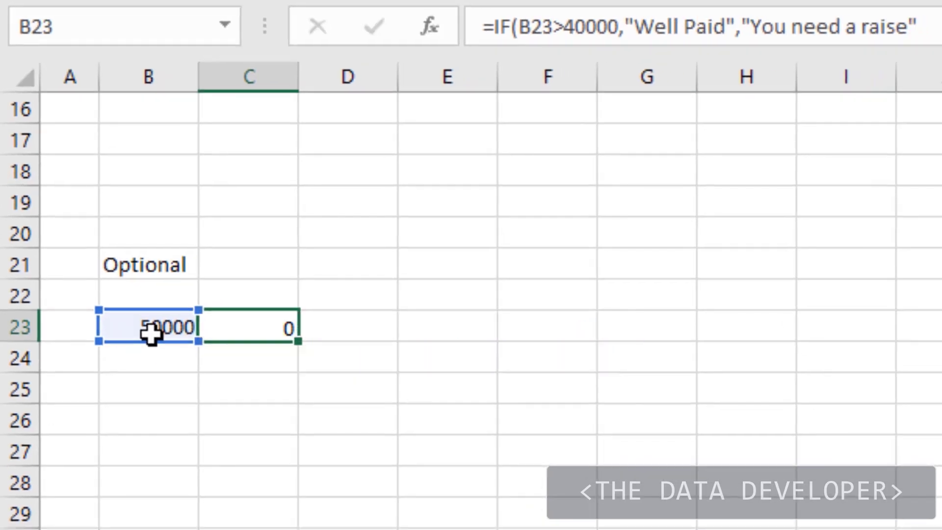
- Copy the 50000 value from B23 into B25
{"action": "left_click", "coordinate": [151, 334]}
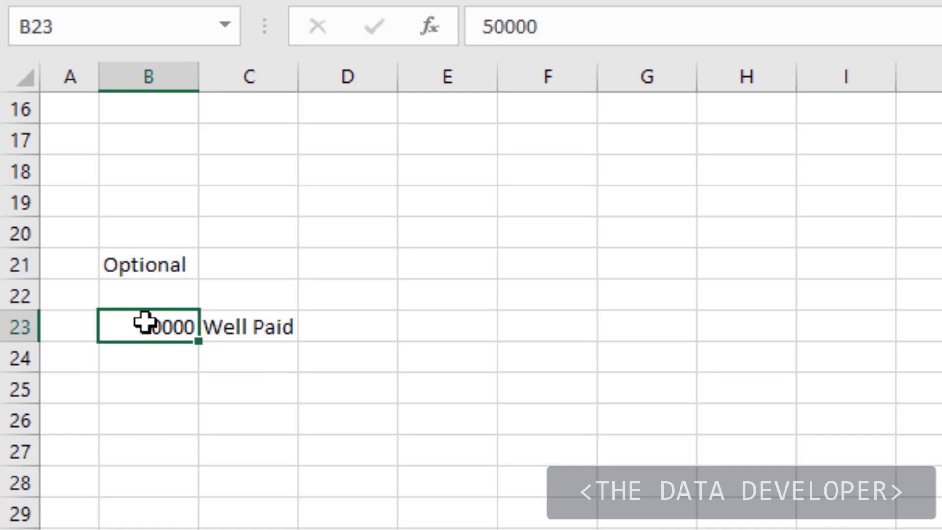
{"action": "key", "text": "ctrl+c"}
{"action": "left_click", "coordinate": [130, 391]}
{"action": "key", "text": "ctrl+v"}
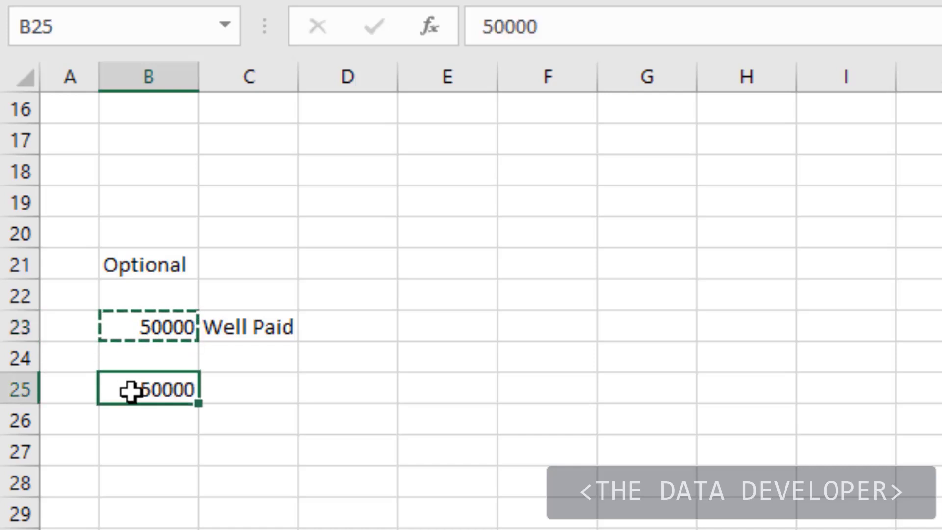
- Begin an IF formula in C25 with the logical test B25>40000, leaving the value-if-true argument empty
{"action": "left_click", "coordinate": [228, 392]}
{"action": "type", "text": "="}
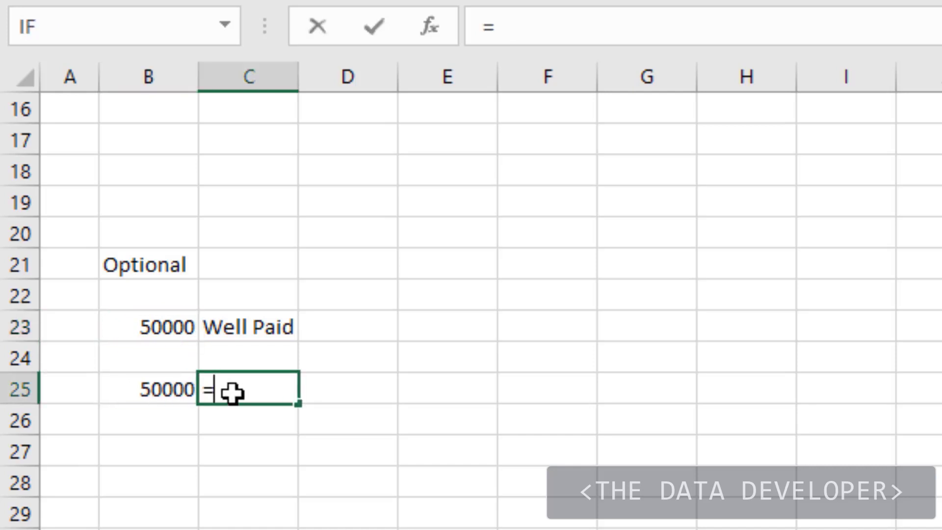
{"action": "type", "text": "i"}
{"action": "key", "text": "Tab"}
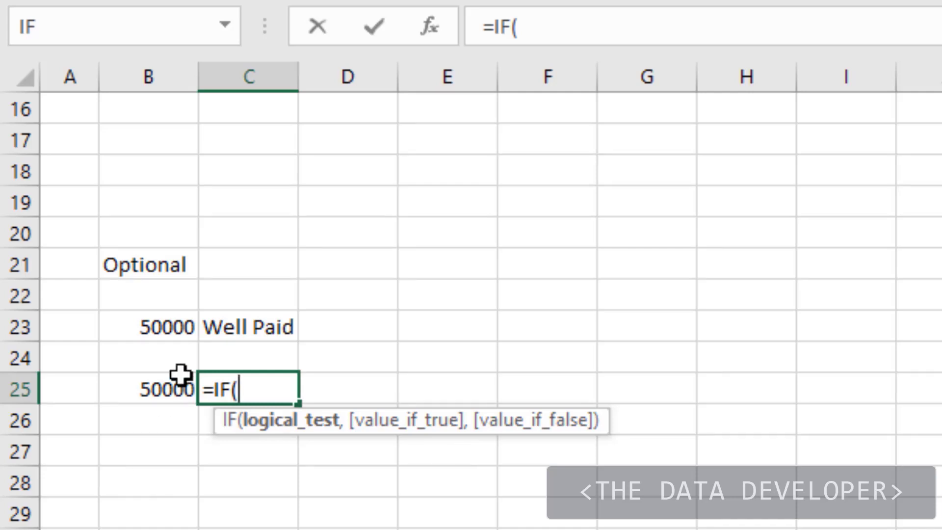
{"action": "left_click", "coordinate": [168, 391]}
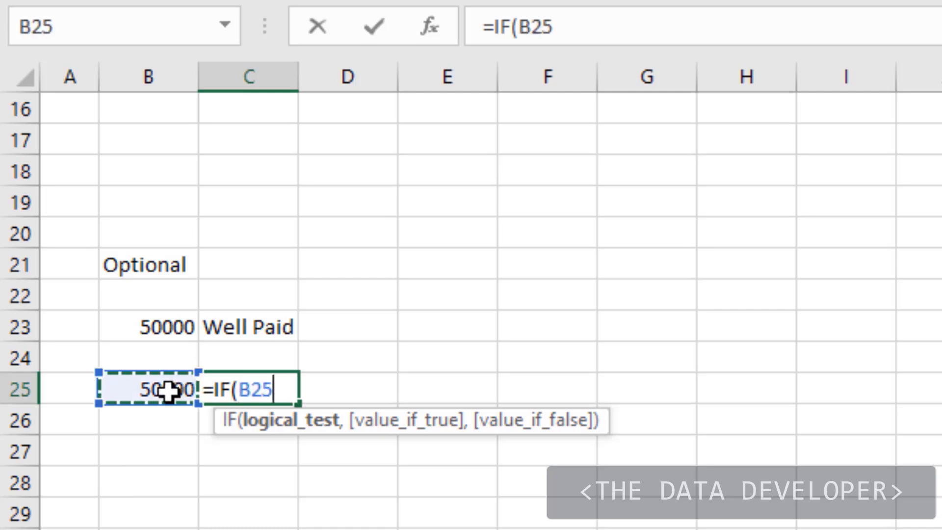
{"action": "type", "text": ">40000"}
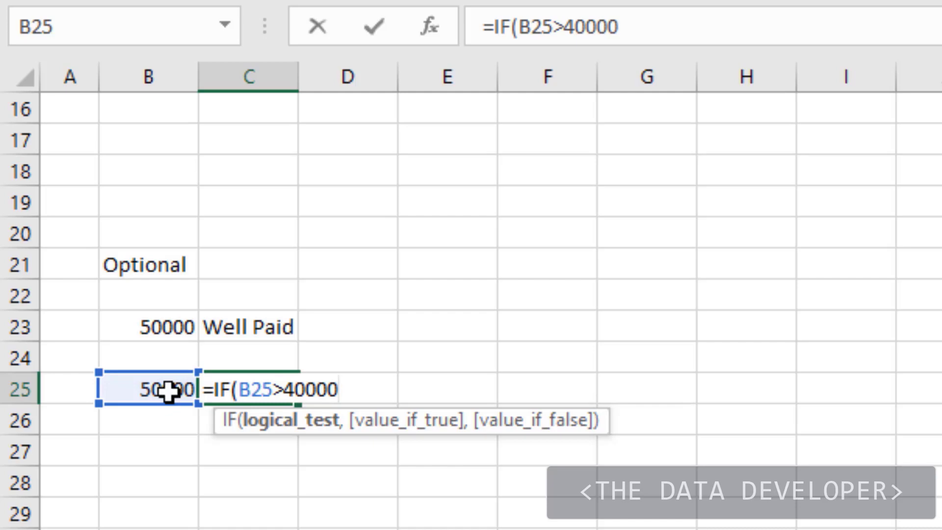
{"action": "type", "text": ","}
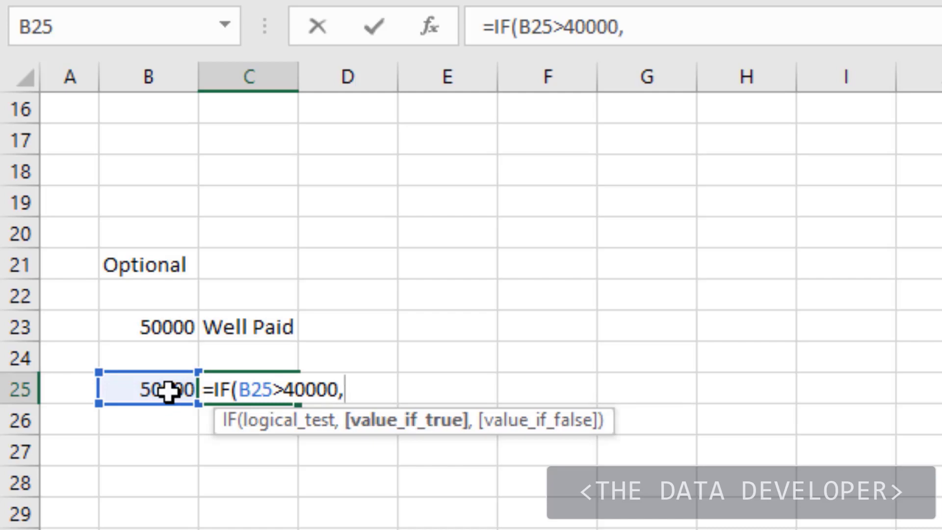
{"action": "type", "text": ","}
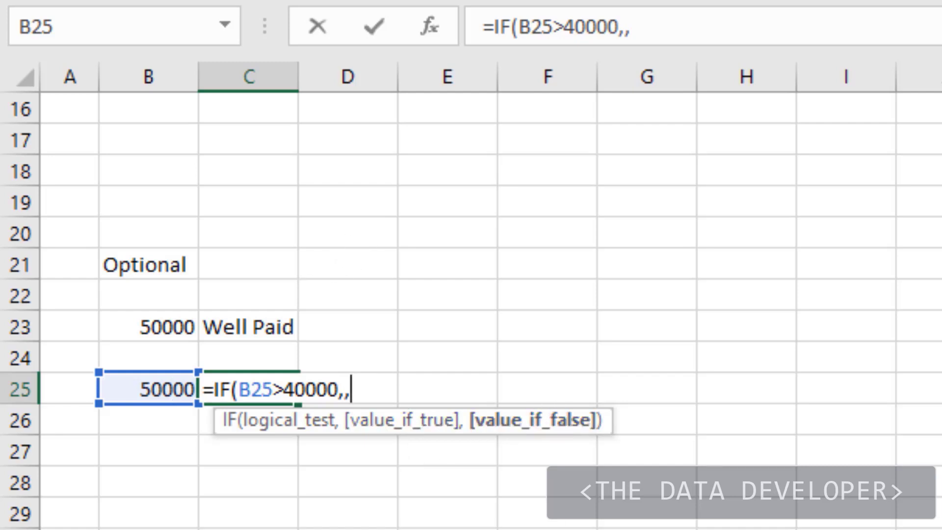
- Complete the IF formula in C25 with "GET A RAISE" as the value if false
{"action": "type", "text": "\"Ga"}
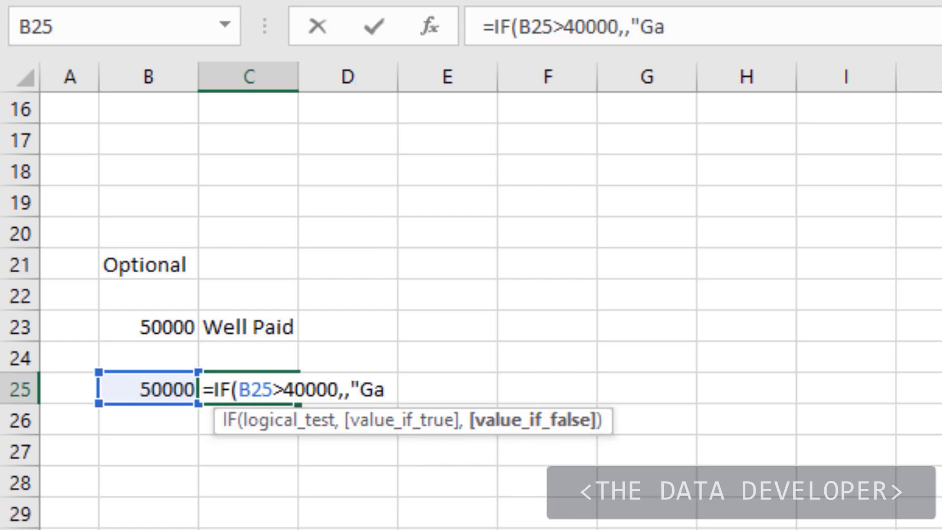
{"action": "key", "text": "BackSpace"}
{"action": "type", "text": "ET A"}
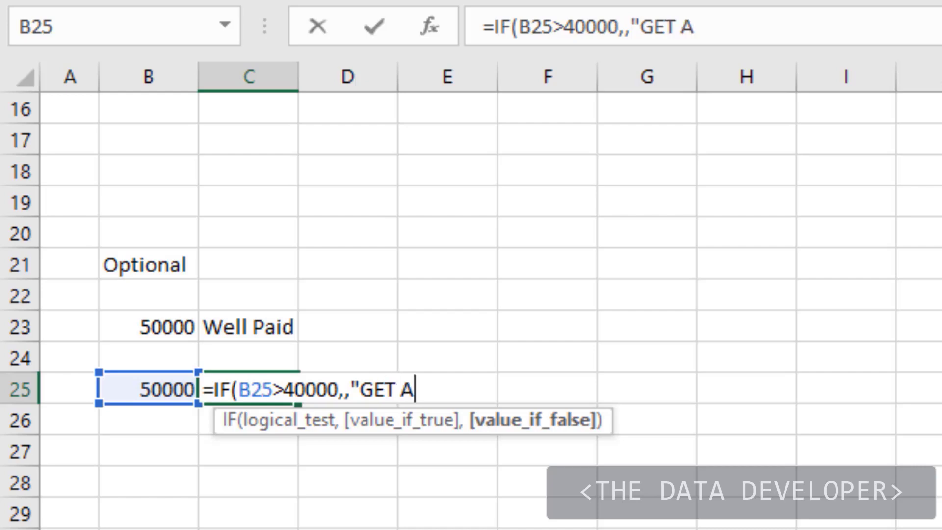
{"action": "type", "text": " RAIS"}
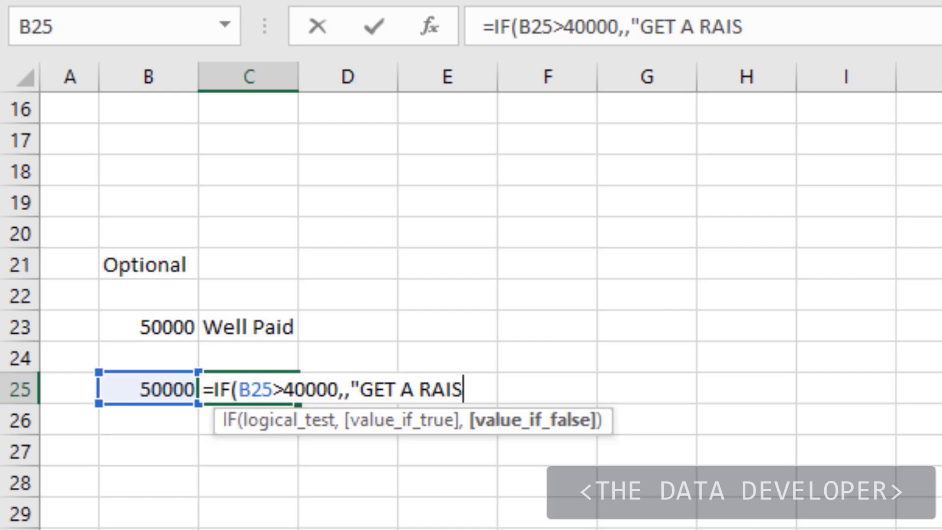
{"action": "key", "text": "BackSpace"}
{"action": "key", "text": "BackSpace"}
{"action": "key", "text": "BackSpace"}
{"action": "type", "text": "AISE\""}
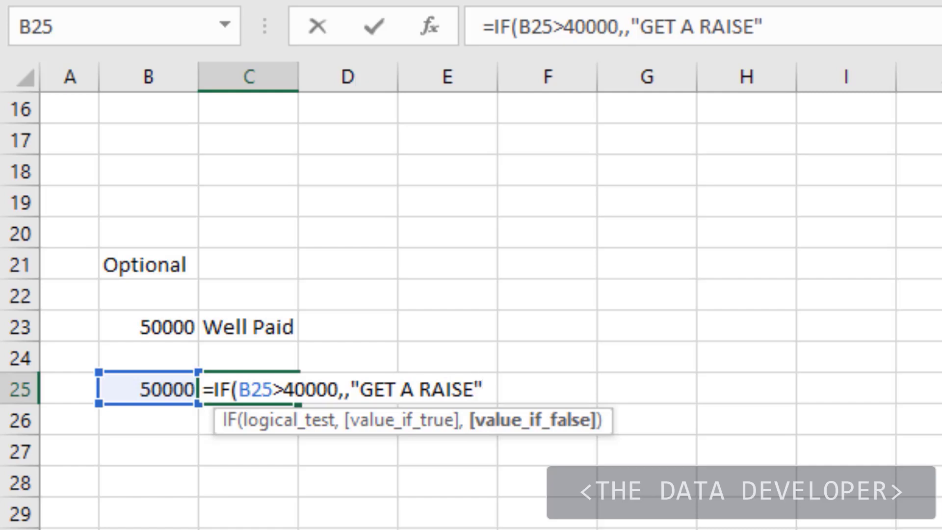
{"action": "key", "text": "Return"}
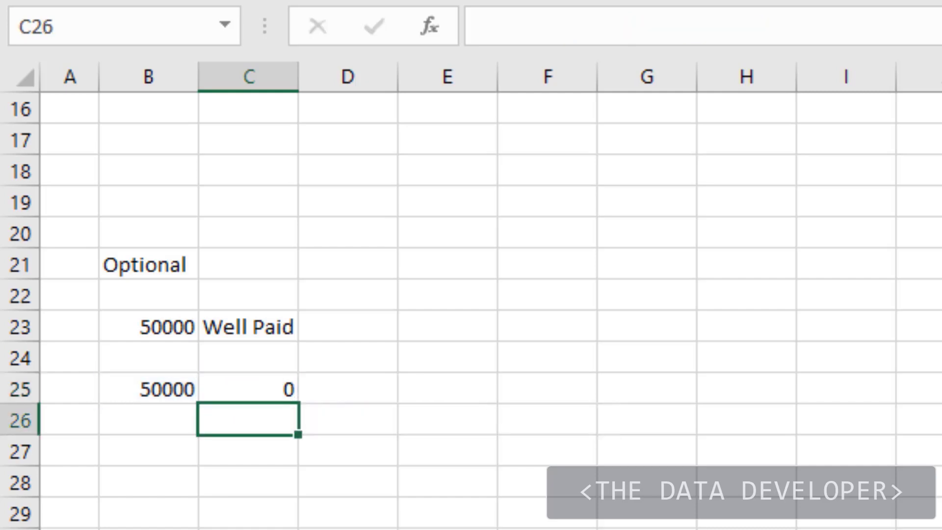
- Test the C25 formula by setting B25 to 30000, and return B25 to 50000
{"action": "left_click", "coordinate": [181, 391]}
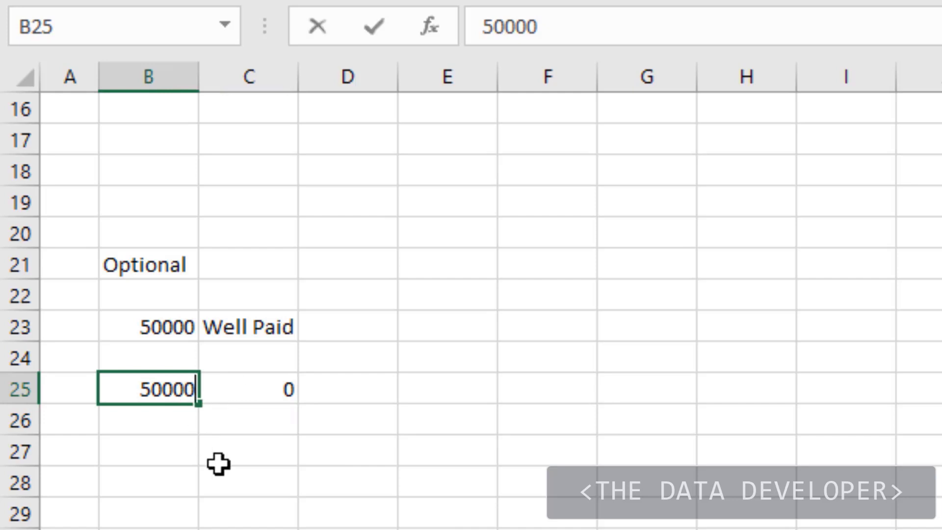
{"action": "type", "text": "30000"}
{"action": "key", "text": "Return"}
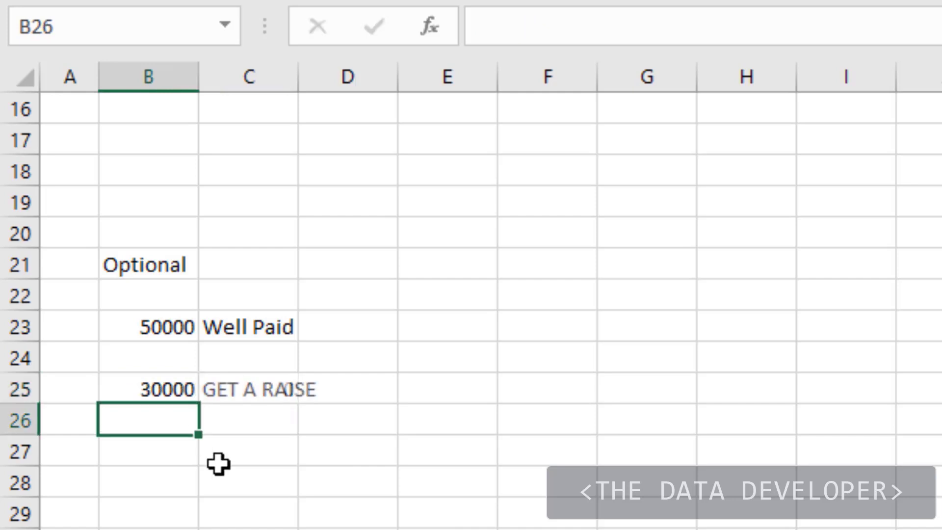
{"action": "left_click_drag", "start_coordinate": [301, 85], "coordinate": [301, 85]}
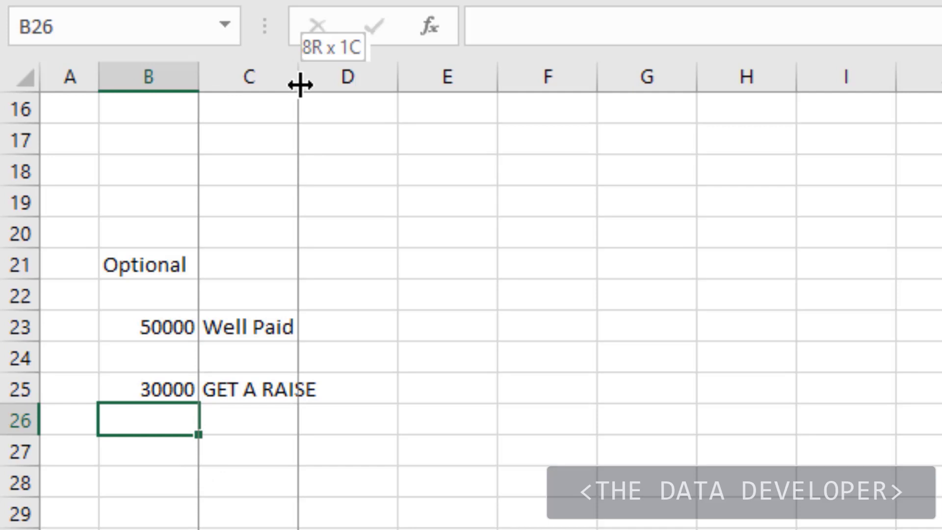
{"action": "left_click", "coordinate": [175, 388]}
{"action": "type", "text": "500"}
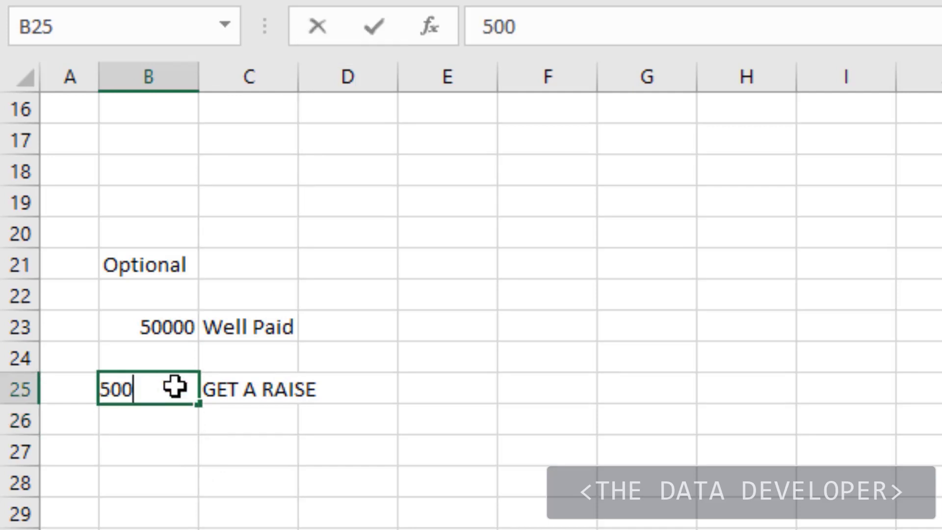
{"action": "type", "text": "00"}
{"action": "key", "text": "Return"}
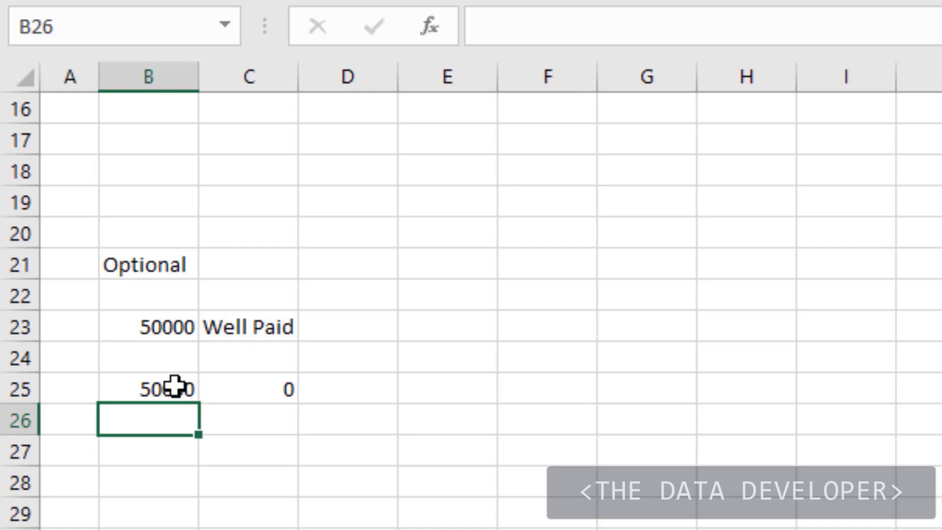
- Insert "Well Paid" as the value-if-true argument in the C25 IF formula
{"action": "left_click", "coordinate": [175, 388]}
{"action": "left_click", "coordinate": [257, 389]}
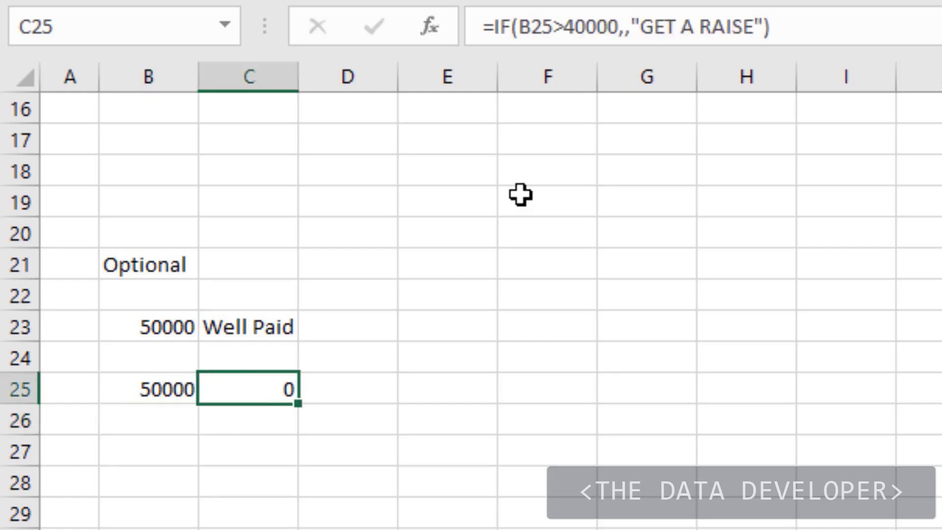
{"action": "left_click", "coordinate": [625, 28]}
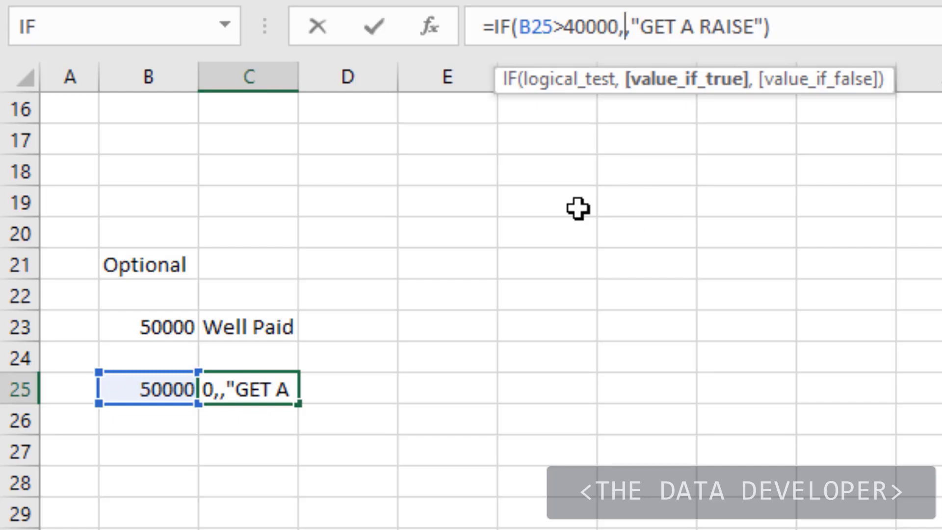
{"action": "type", "text": "\""}
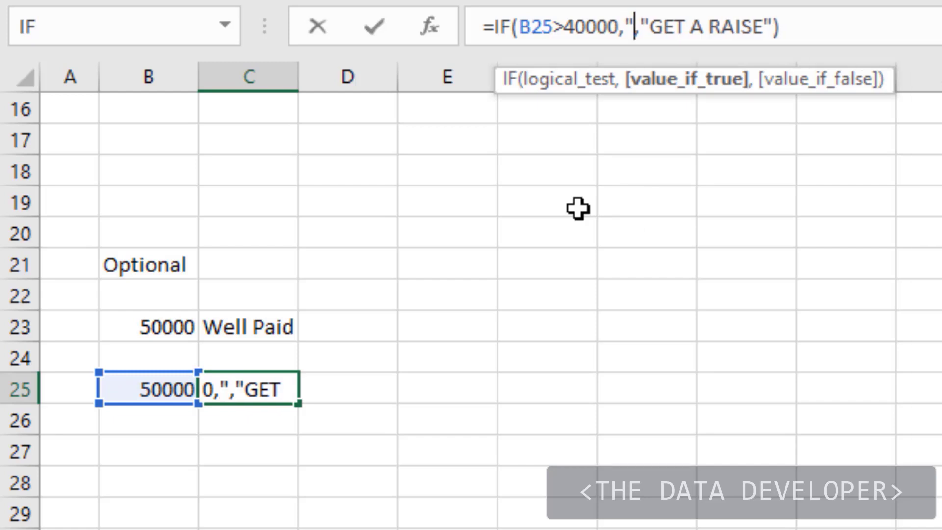
{"action": "type", "text": "Well"}
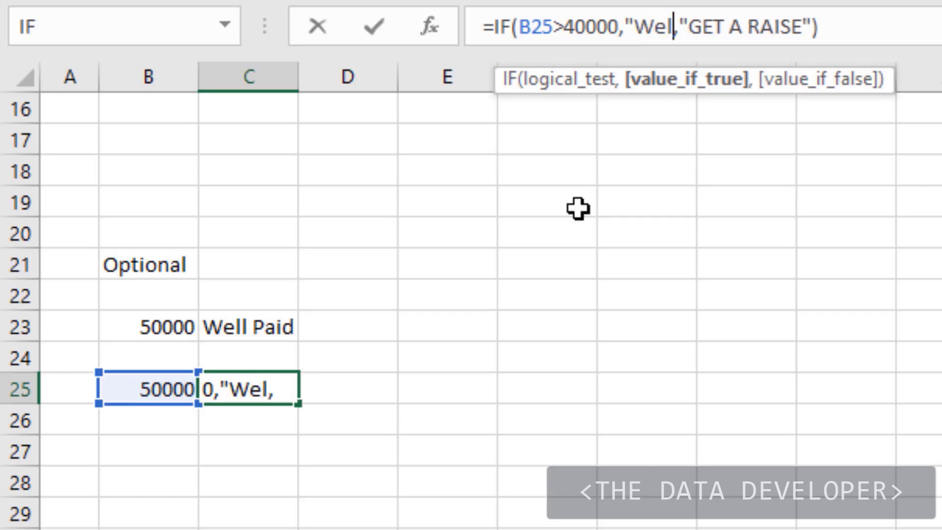
{"action": "type", "text": " Pai"}
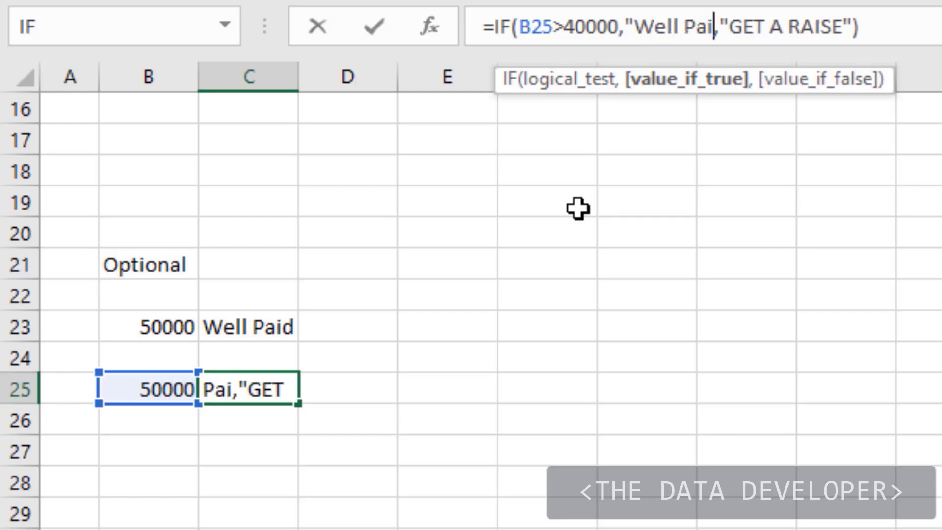
{"action": "type", "text": "d"}
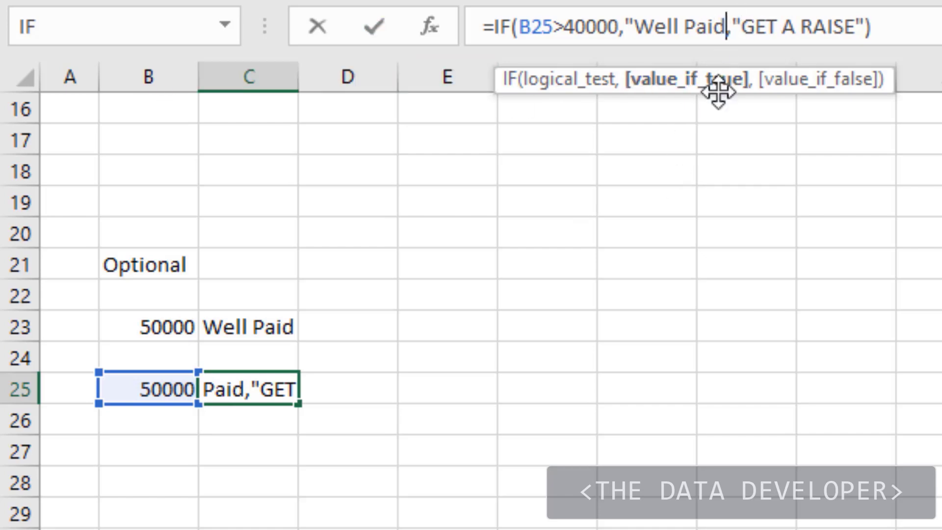
- Remove the "GET A RAISE" argument from the C25 formula, keeping the comma before it, and commit =IF(B25>40000,"Well Paid",)
{"action": "key", "text": "Right"}
{"action": "key", "text": "Right"}
{"action": "key", "text": "Left"}
{"action": "key", "text": "Delete"}
{"action": "key", "text": "Delete"}
{"action": "key", "text": "Delete"}
{"action": "key", "text": "Delete"}
{"action": "key", "text": "Delete"}
{"action": "key", "text": "Delete"}
{"action": "key", "text": "Delete"}
{"action": "key", "text": "Delete"}
{"action": "key", "text": "Delete"}
{"action": "key", "text": "Delete"}
{"action": "key", "text": "Delete"}
{"action": "key", "text": "Delete"}
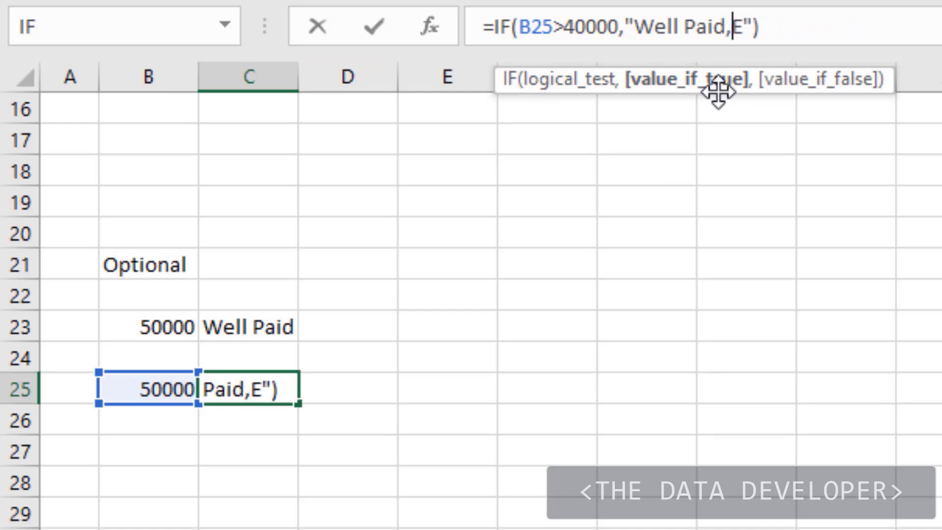
{"action": "key", "text": "Delete"}
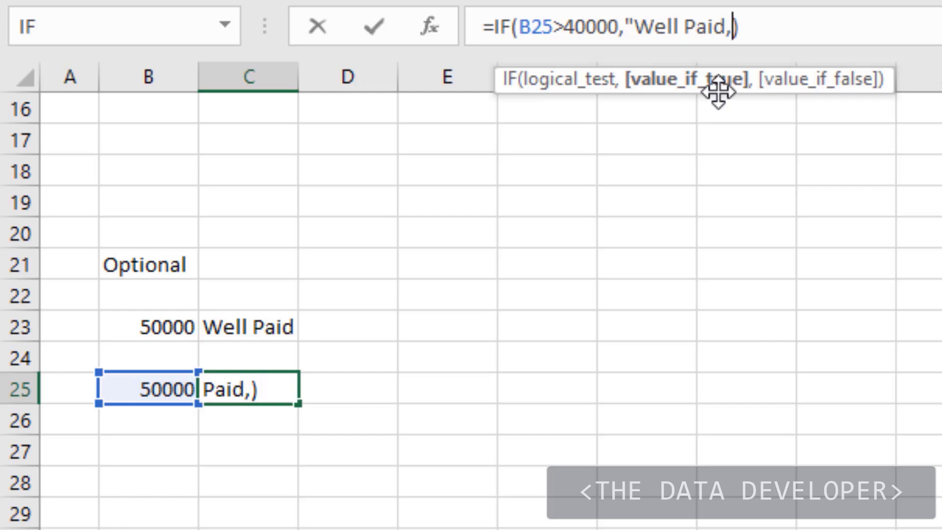
{"action": "key", "text": "Return"}
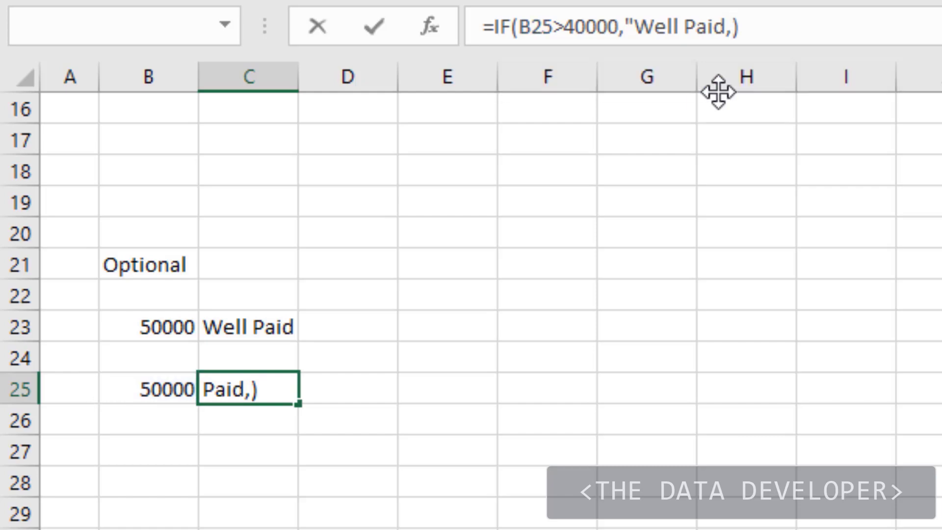
{"action": "key", "text": "Up"}
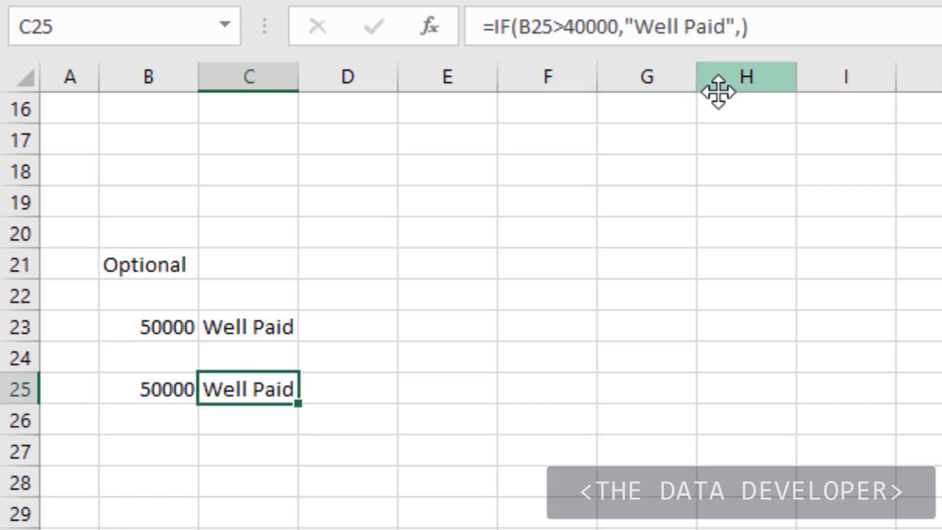
- Set B25 to 30000 to test the C25 formula with its value-if-false argument left empty
{"action": "left_click", "coordinate": [162, 388]}
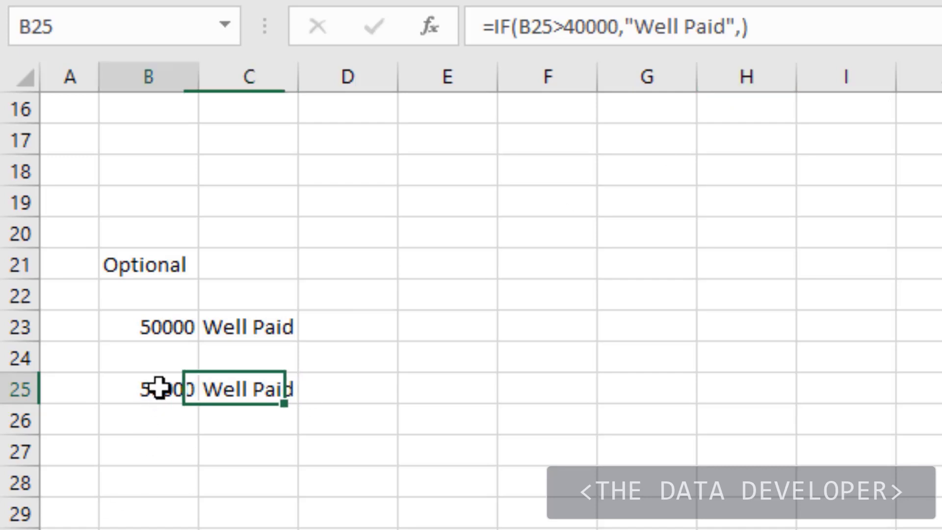
{"action": "type", "text": "3000"}
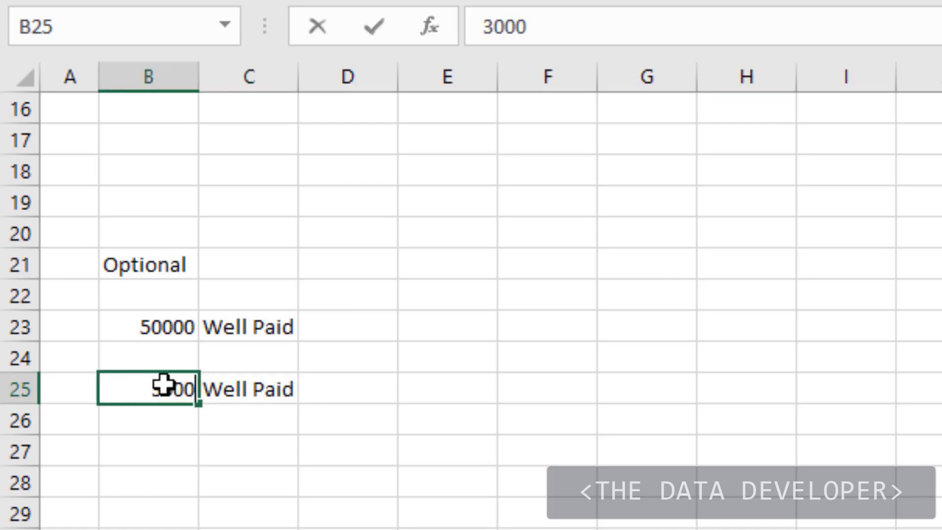
{"action": "type", "text": "0"}
{"action": "key", "text": "Return"}
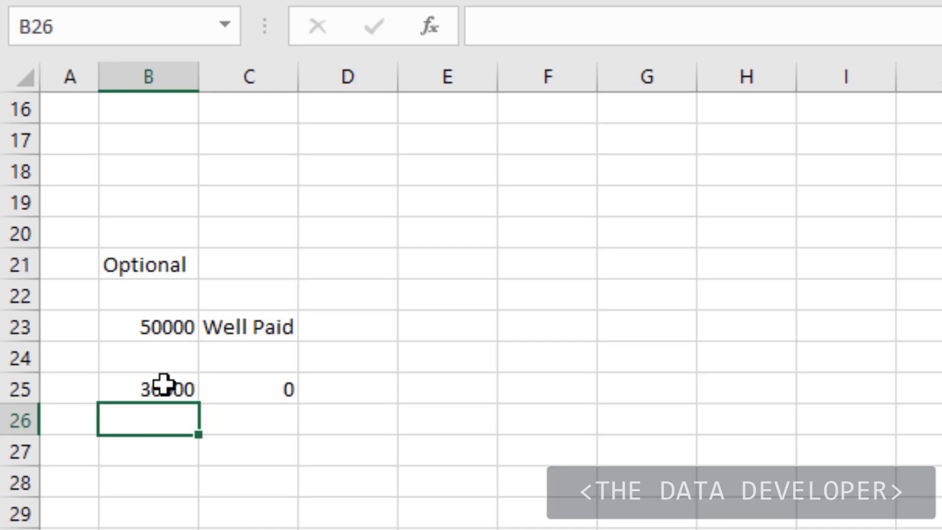
- Review the description of the C25 formula's optional IF arguments in Function Arguments, close it unchanged, and return to the sheet's beginning
{"action": "key", "text": "Up"}
{"action": "key", "text": "Right"}
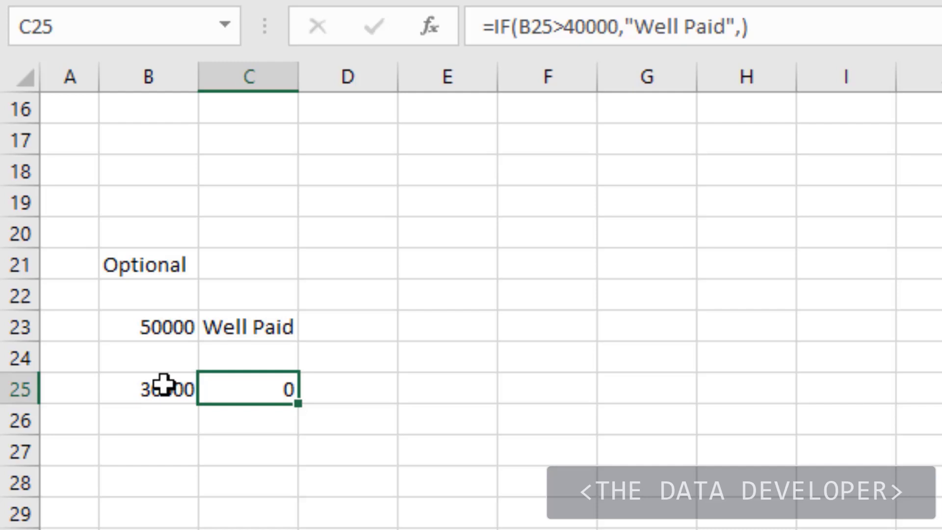
{"action": "left_click", "coordinate": [273, 526]}
{"action": "left_click", "coordinate": [240, 390]}
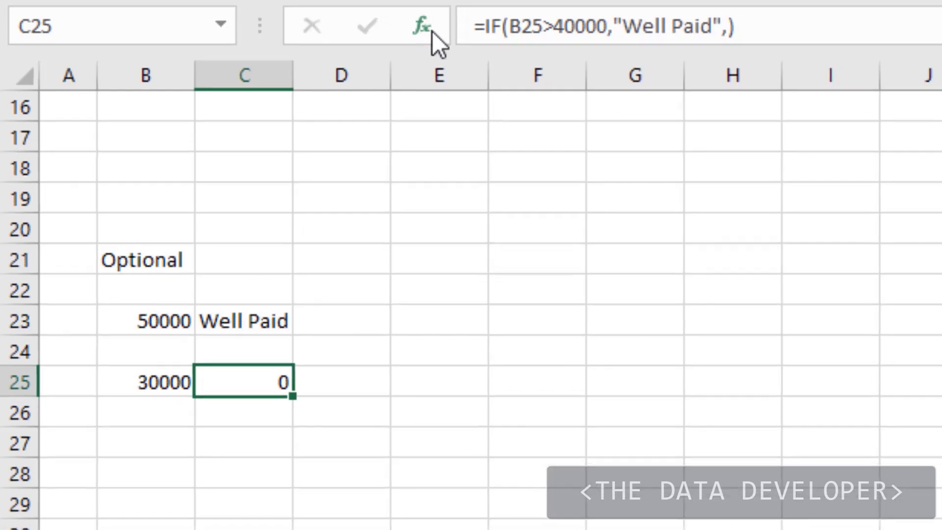
{"action": "left_click", "coordinate": [430, 26]}
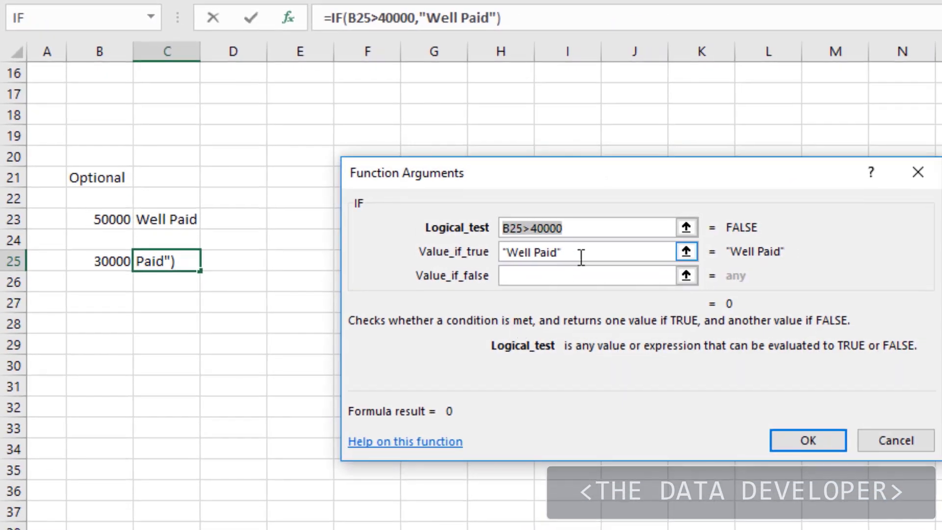
{"action": "left_click", "coordinate": [643, 286]}
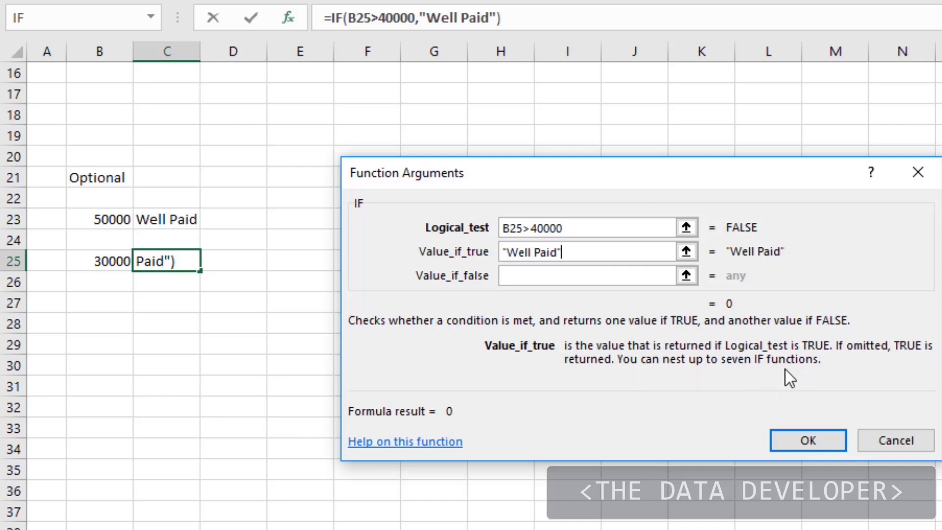
{"action": "left_click", "coordinate": [903, 444]}
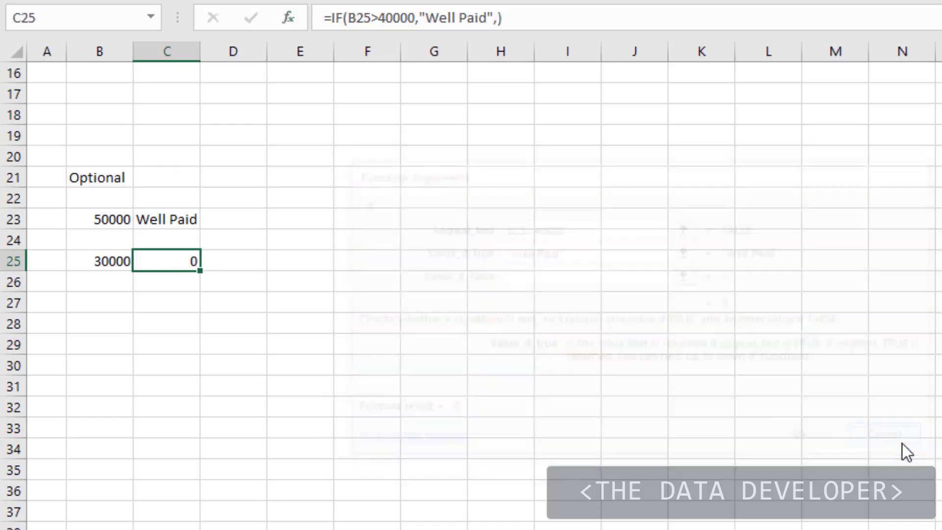
{"action": "left_click", "coordinate": [434, 324]}
{"action": "scroll", "coordinate": [434, 324], "scroll_direction": "up", "scroll_amount": 5}
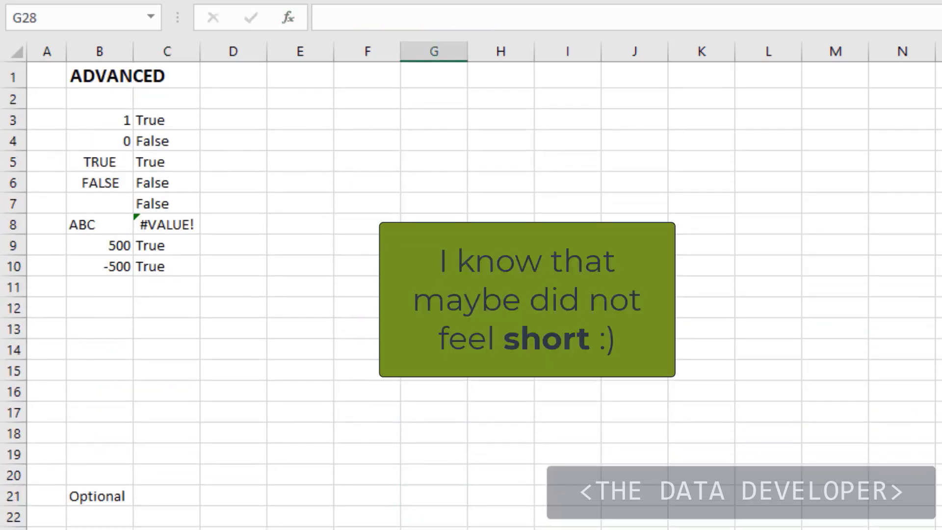